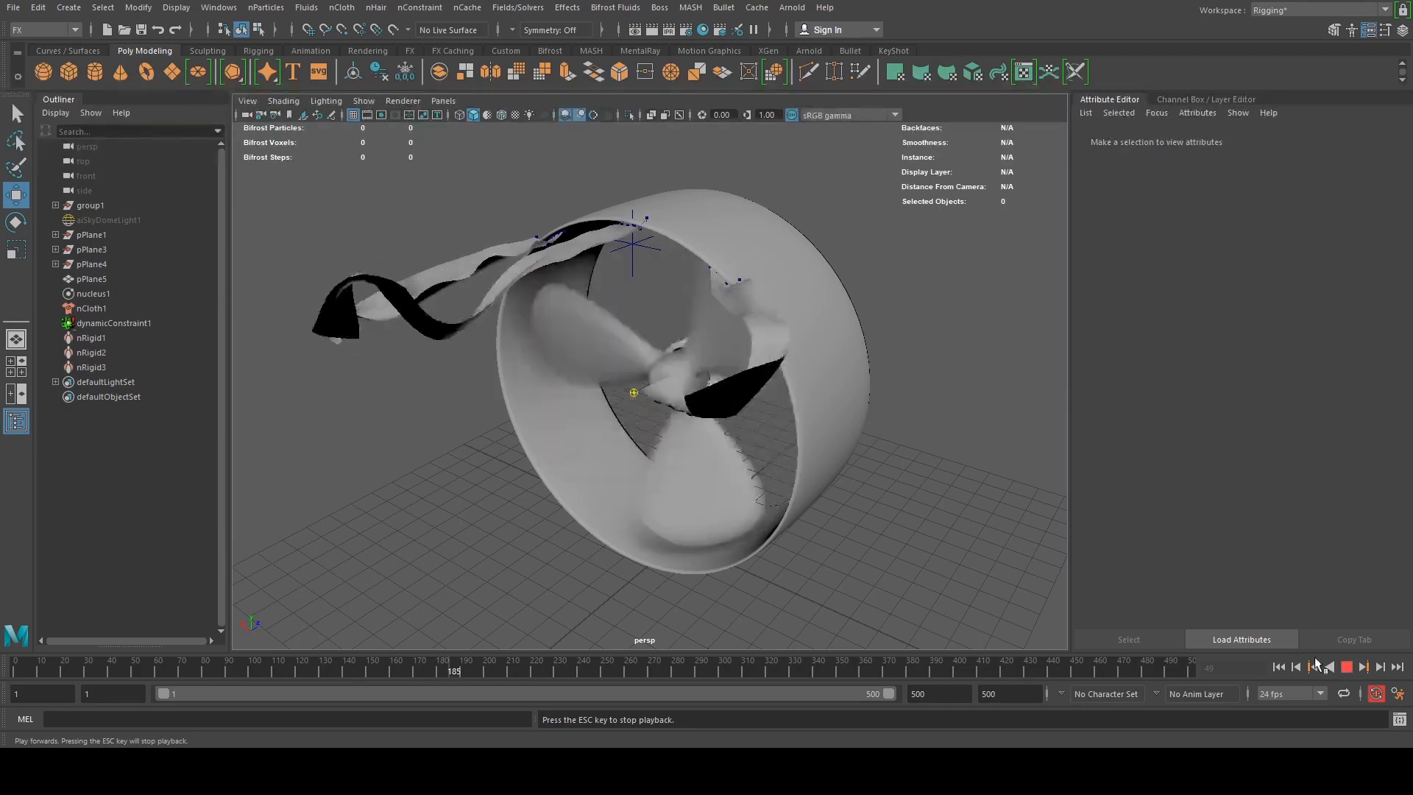
# Create a polygon plane and move it in front of the propeller ring, at about Y 6.98 and Z -9.02
pyautogui.moveTo(846, 471)
pyautogui.keyDown('alt'); pyautogui.mouseDown()
pyautogui.moveTo(1059, 504)
pyautogui.moveTo(893, 479)
pyautogui.moveTo(849, 445)
pyautogui.mouseUp(); pyautogui.keyUp('alt')
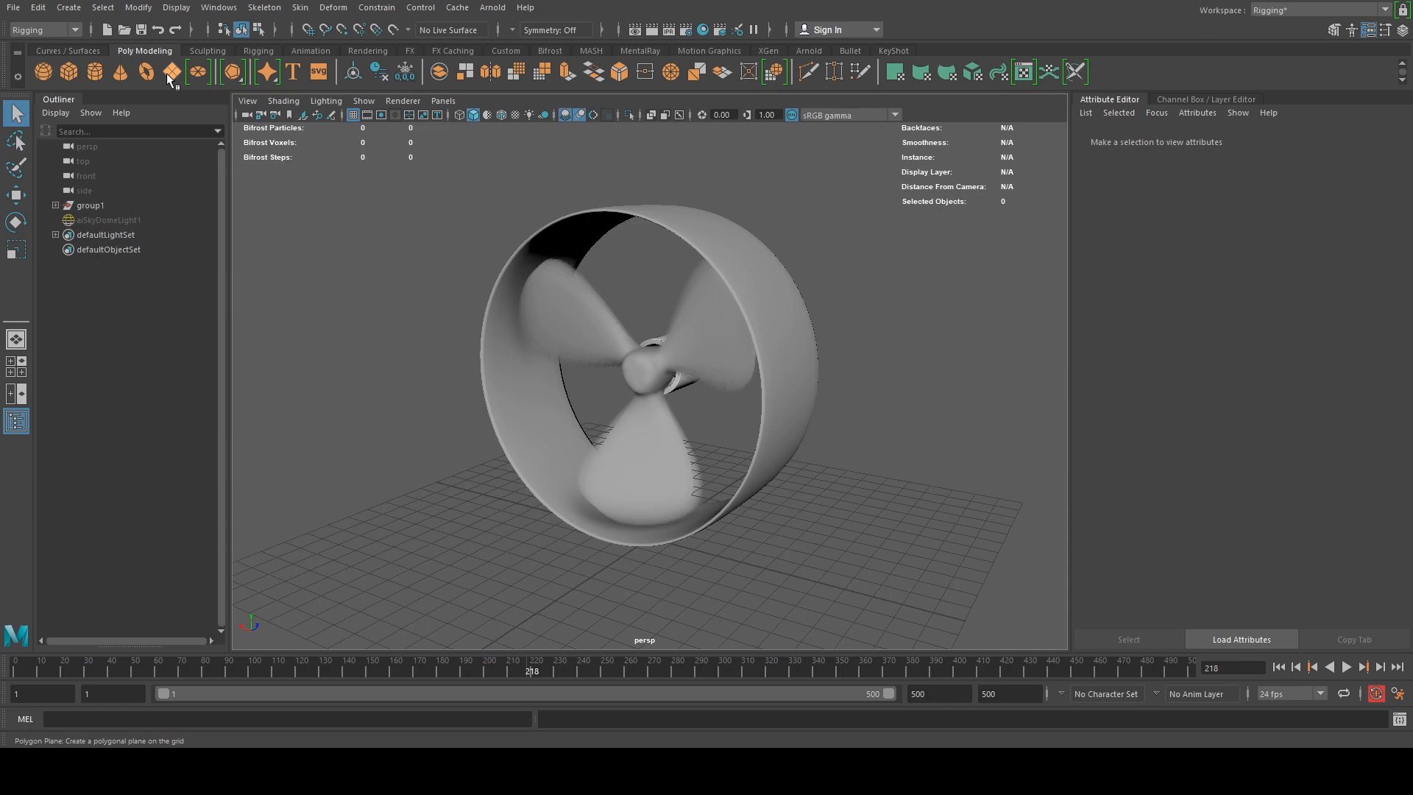
pyautogui.click(175, 75)
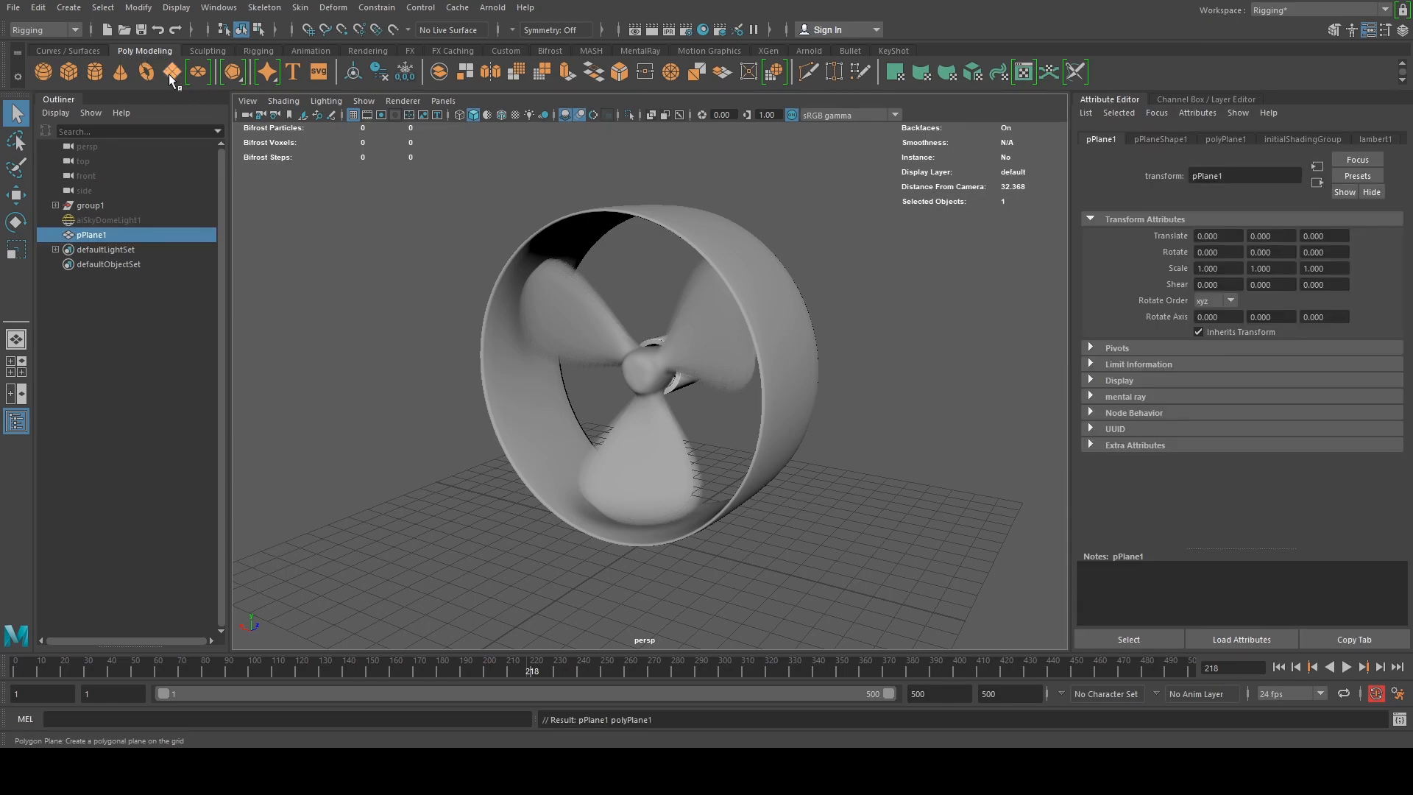
pyautogui.scroll(-3, 432, 346)
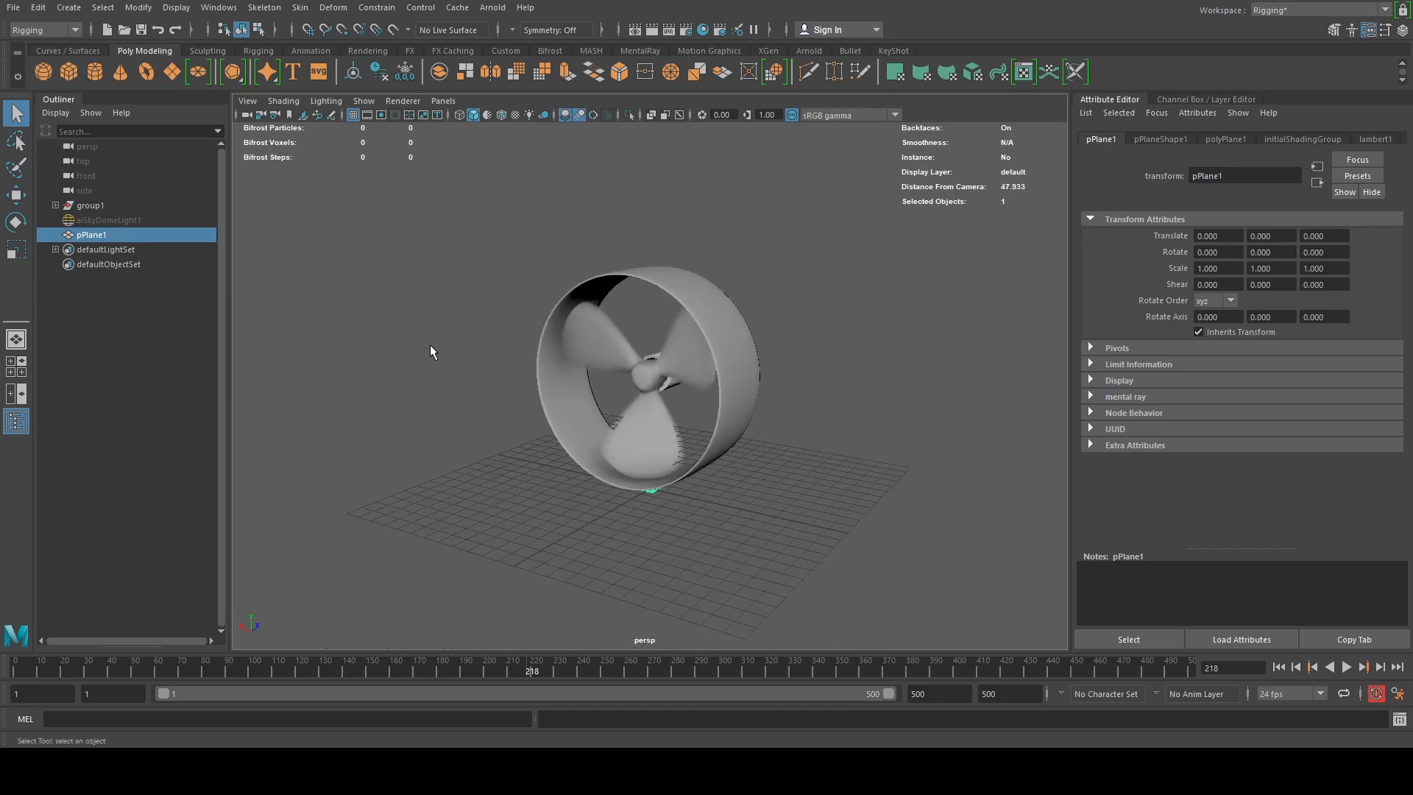
pyautogui.click(91, 10)
pyautogui.moveTo(97, 62)
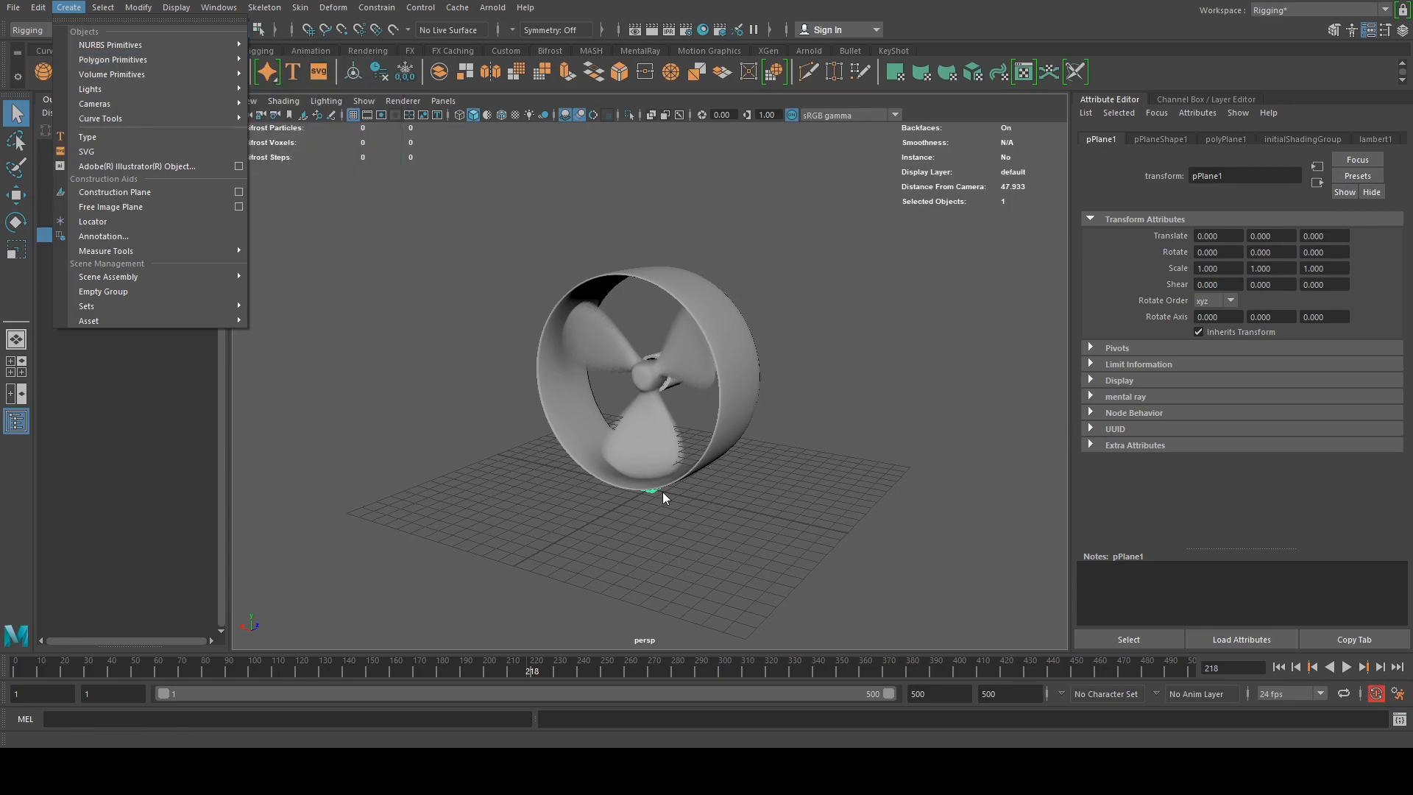
pyautogui.press('e')
pyautogui.press('w')
pyautogui.moveTo(710, 454); pyautogui.dragTo(491, 271)
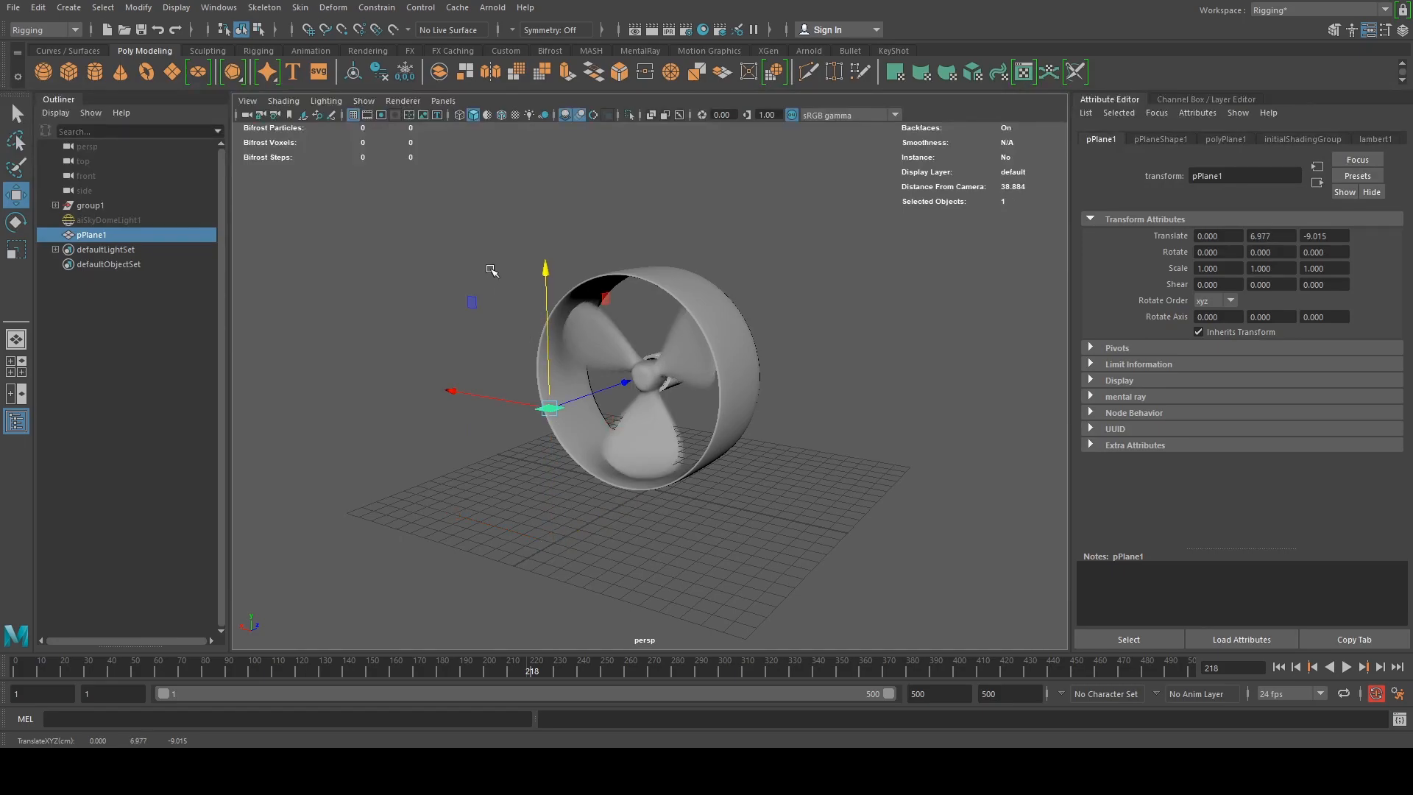
# Narrow the plane into a thin strip by scaling it along X to about 0.1
pyautogui.press('f')
pyautogui.keyDown('alt'); pyautogui.moveTo(617, 343); pyautogui.dragTo(767, 362); pyautogui.keyUp('alt')
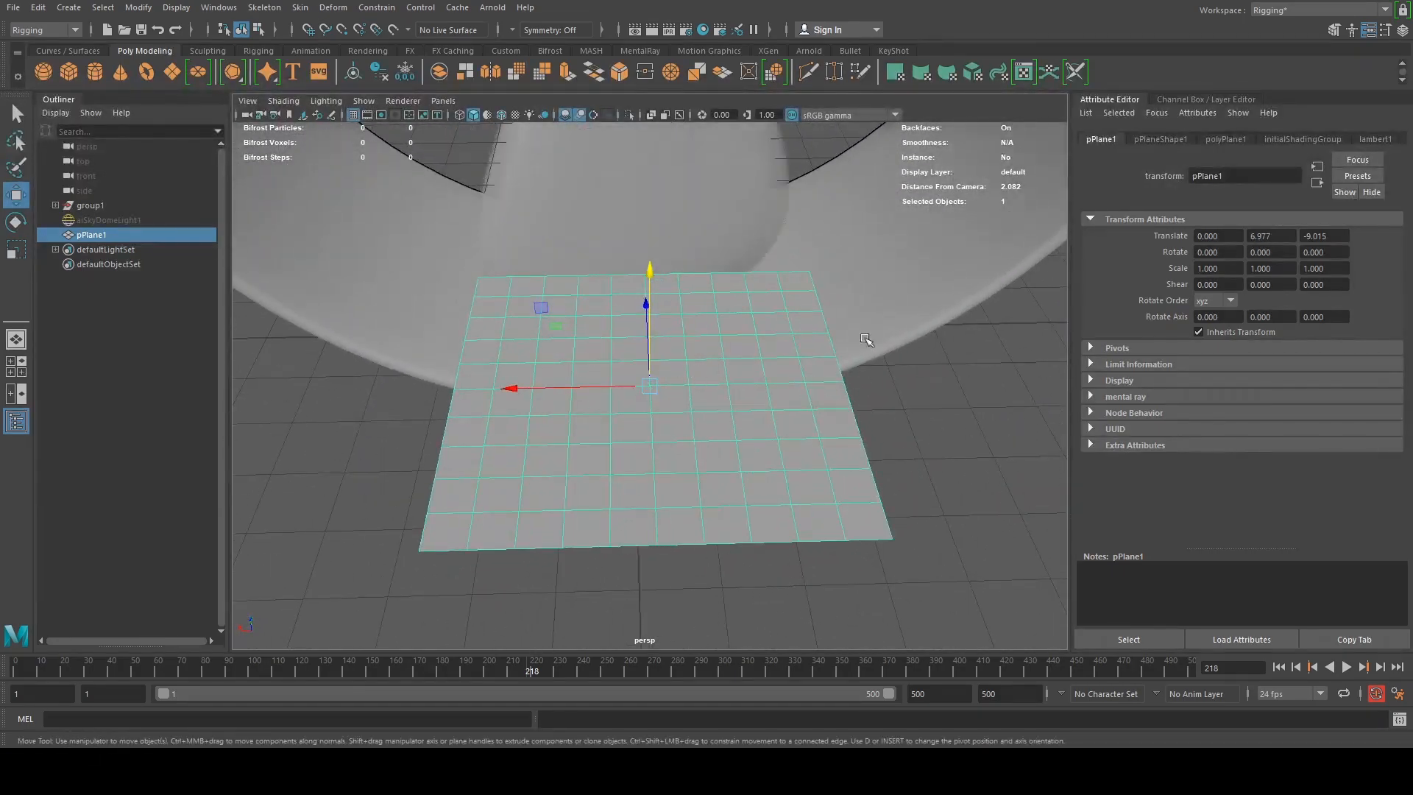
pyautogui.click(1385, 30)
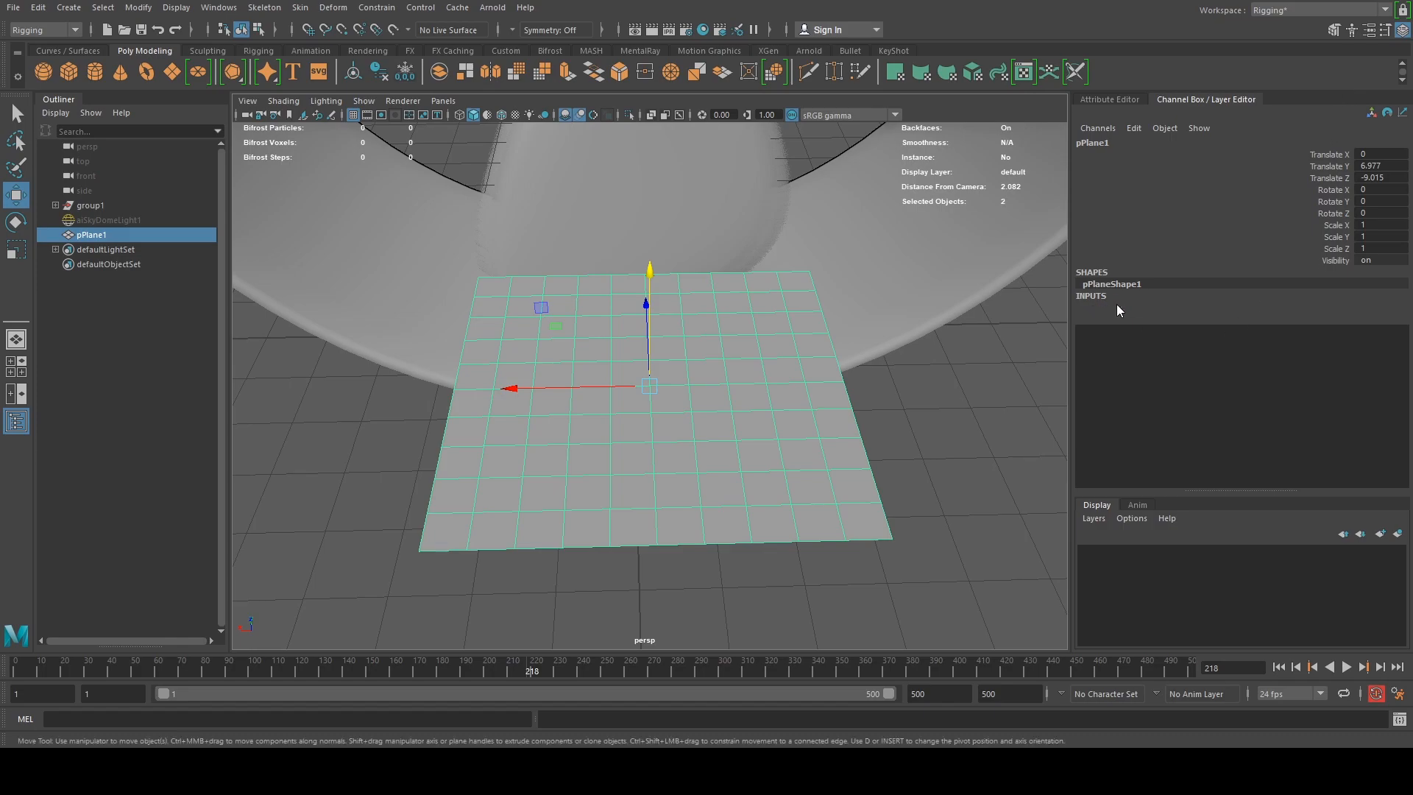
pyautogui.click(1111, 307)
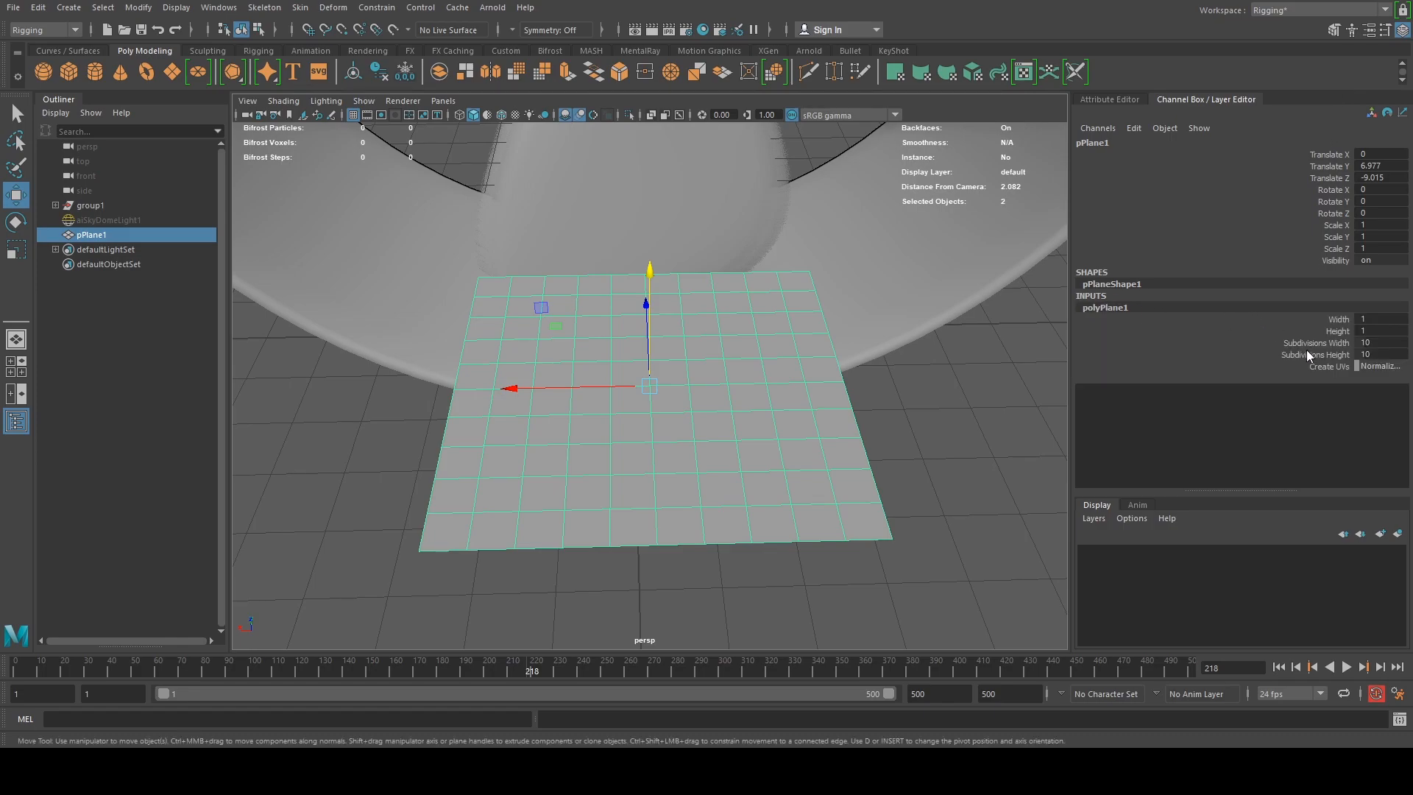
pyautogui.press('r')
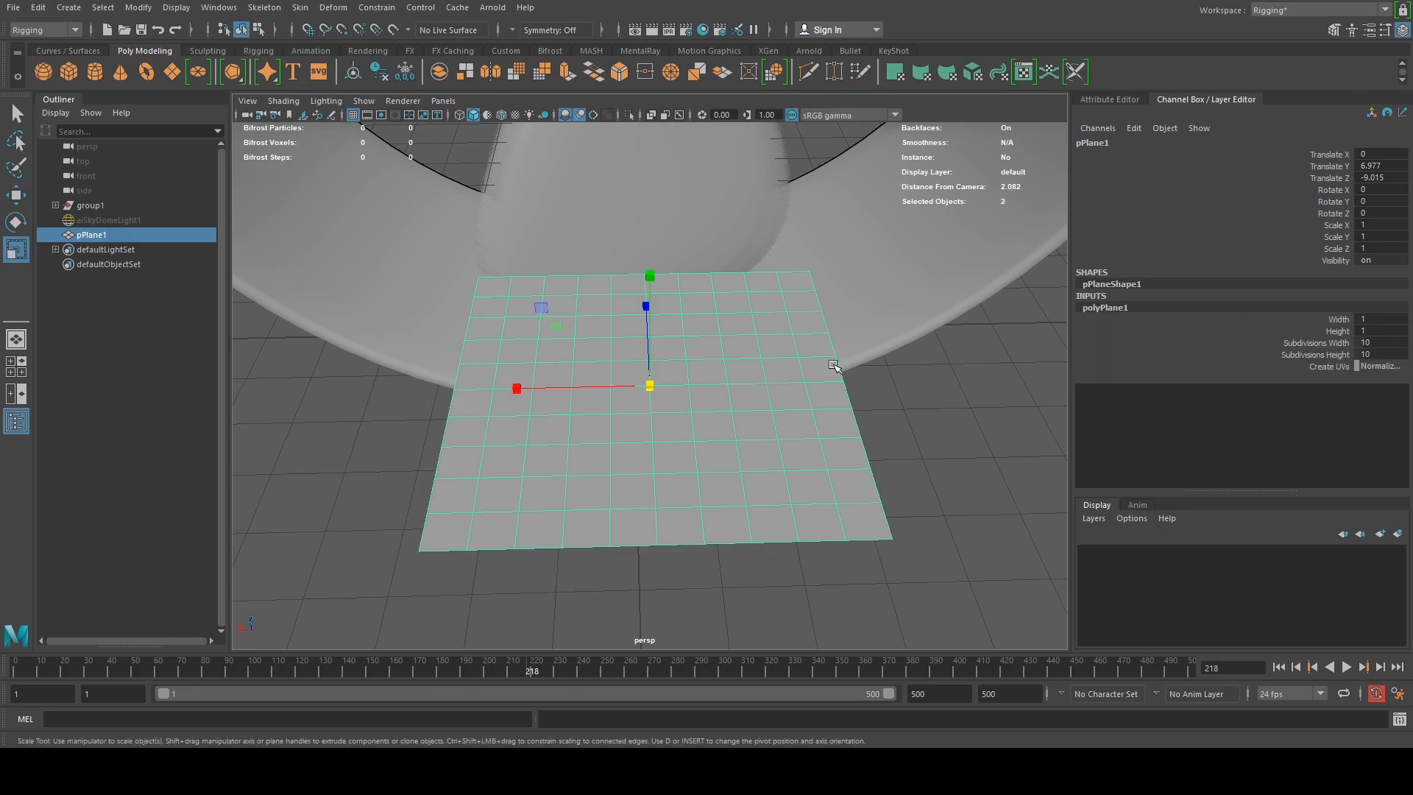
pyautogui.moveTo(515, 388); pyautogui.dragTo(576, 409)
pyautogui.scroll(4, 576, 409)
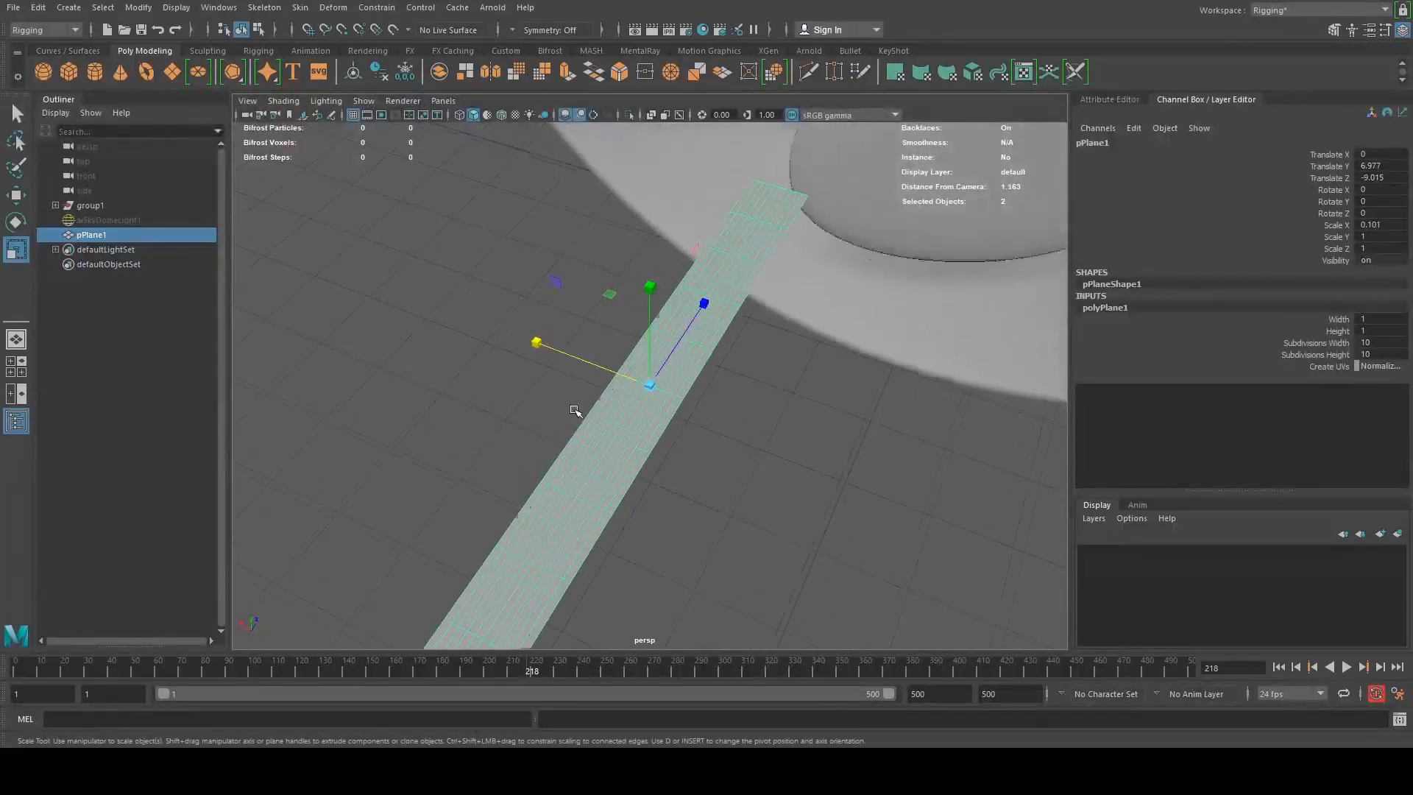
pyautogui.scroll(-5, 578, 410)
pyautogui.scroll(5, 577, 410)
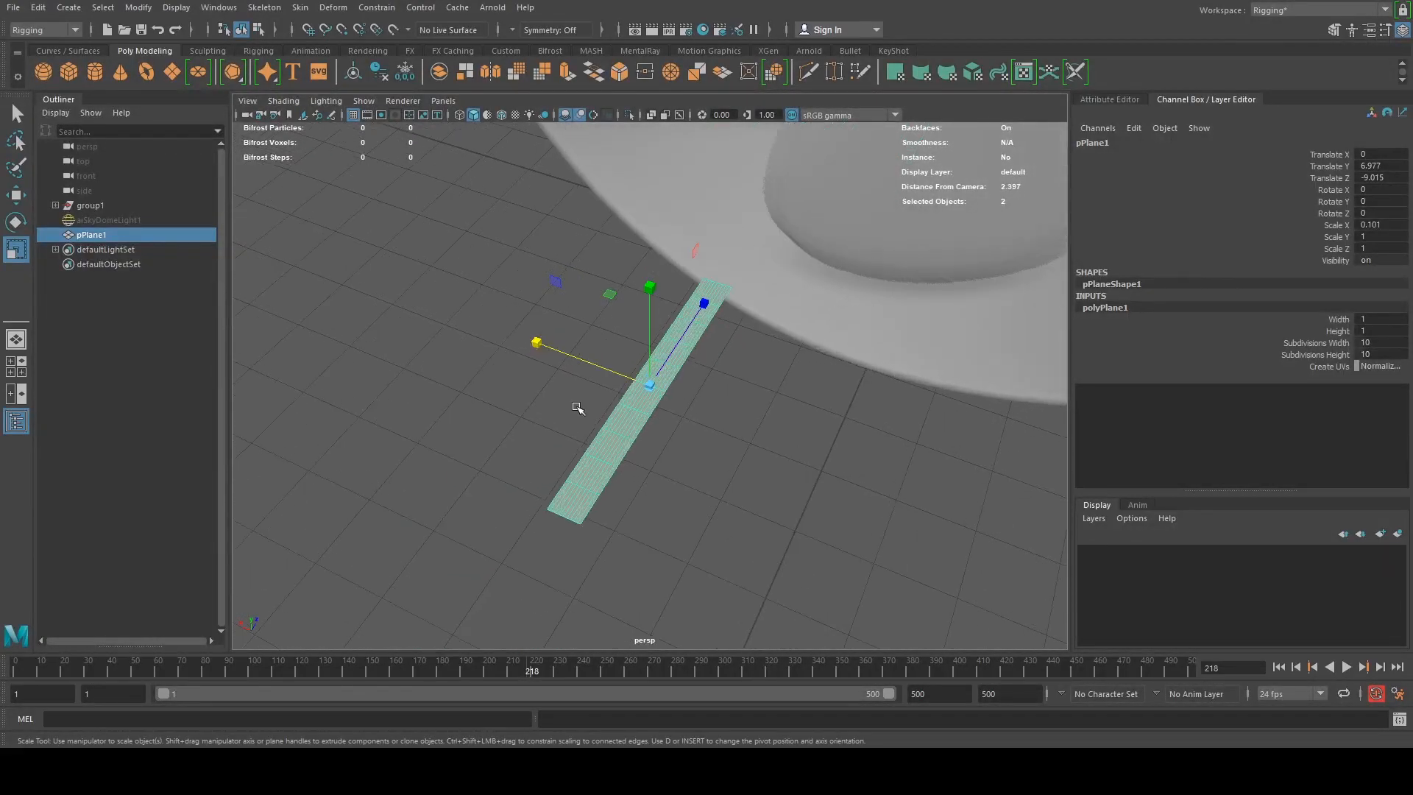
# Set the strip's subdivisions to 5 in width and 36 in height
pyautogui.click(1319, 343)
pyautogui.moveTo(718, 407); pyautogui.dragTo(785, 408, button='middle')
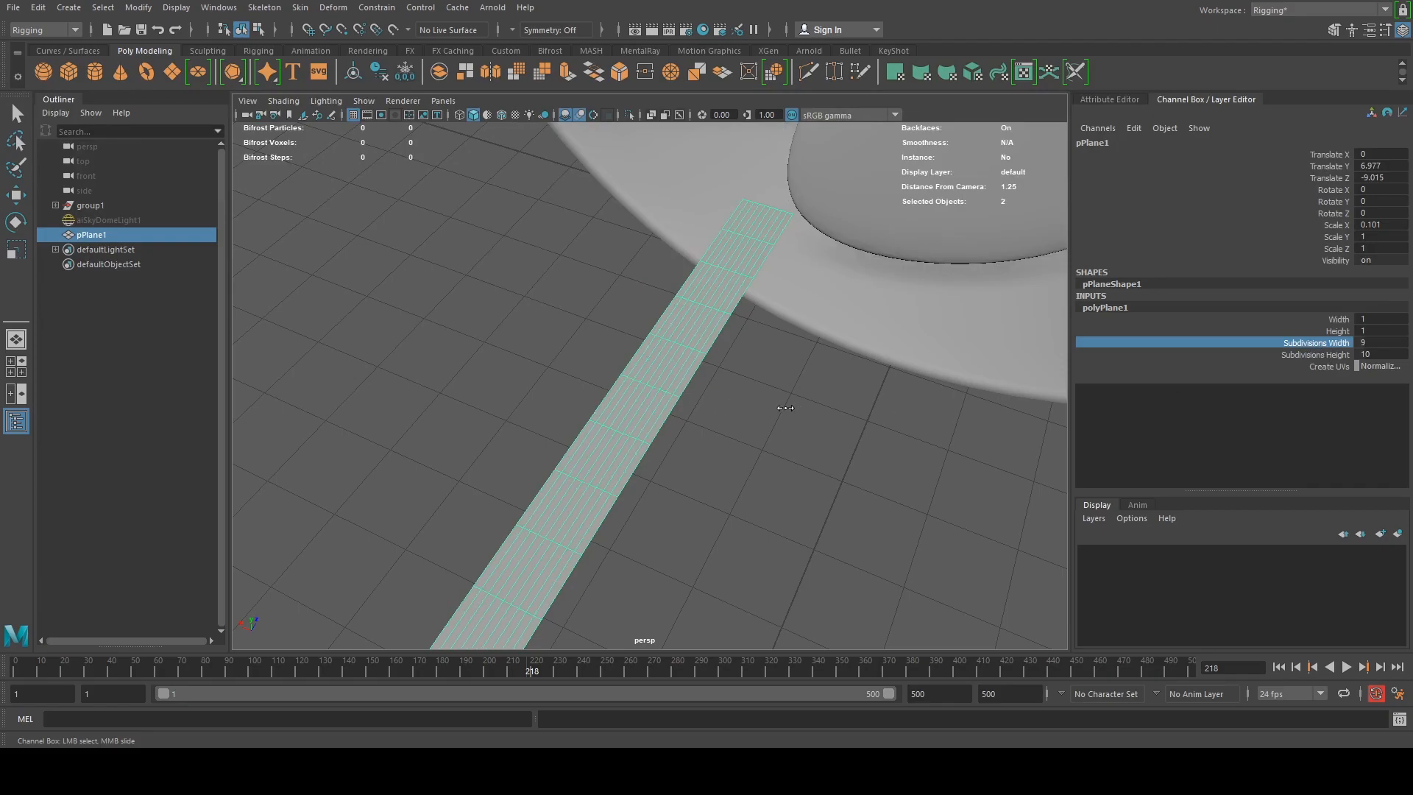
pyautogui.click(1331, 356)
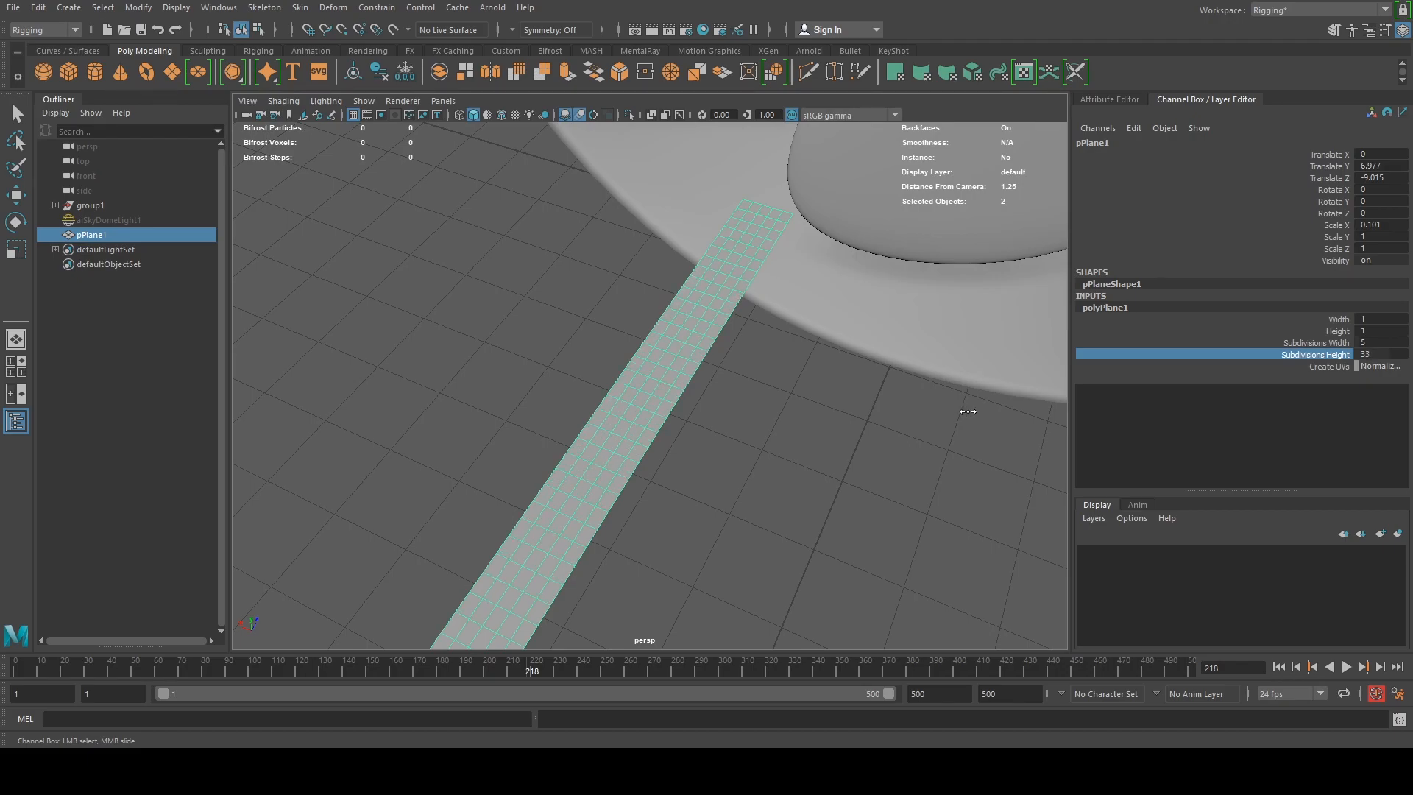
pyautogui.moveTo(968, 411); pyautogui.dragTo(828, 455, button='middle')
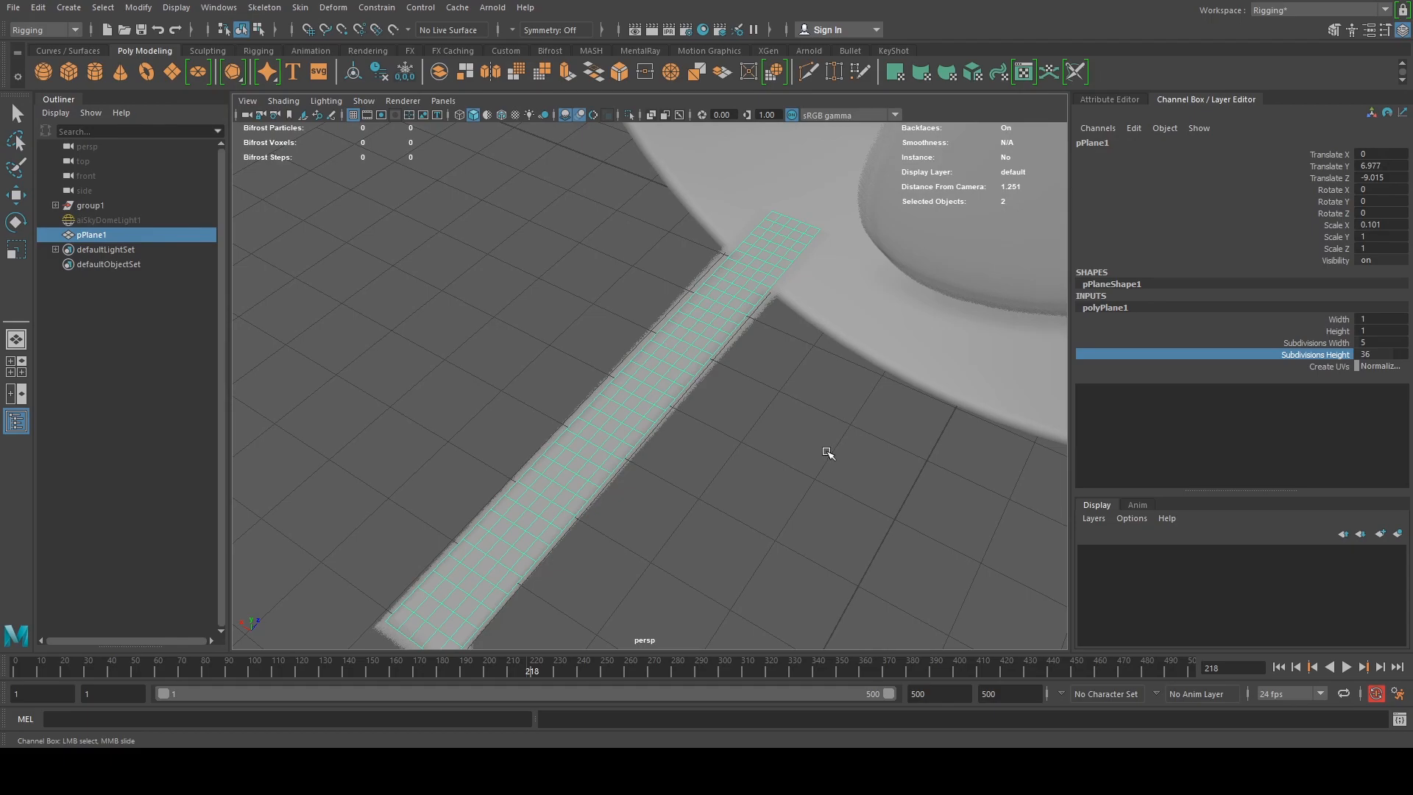
# Stand the strip upright by setting its X rotation to -90
pyautogui.moveTo(706, 418)
pyautogui.keyDown('alt'); pyautogui.mouseDown()
pyautogui.moveTo(713, 438)
pyautogui.moveTo(775, 429)
pyautogui.moveTo(681, 442)
pyautogui.moveTo(669, 420)
pyautogui.moveTo(696, 438)
pyautogui.moveTo(719, 397)
pyautogui.moveTo(734, 406)
pyautogui.mouseUp(); pyautogui.keyUp('alt')
pyautogui.press('r')
pyautogui.scroll(-5, 697, 413)
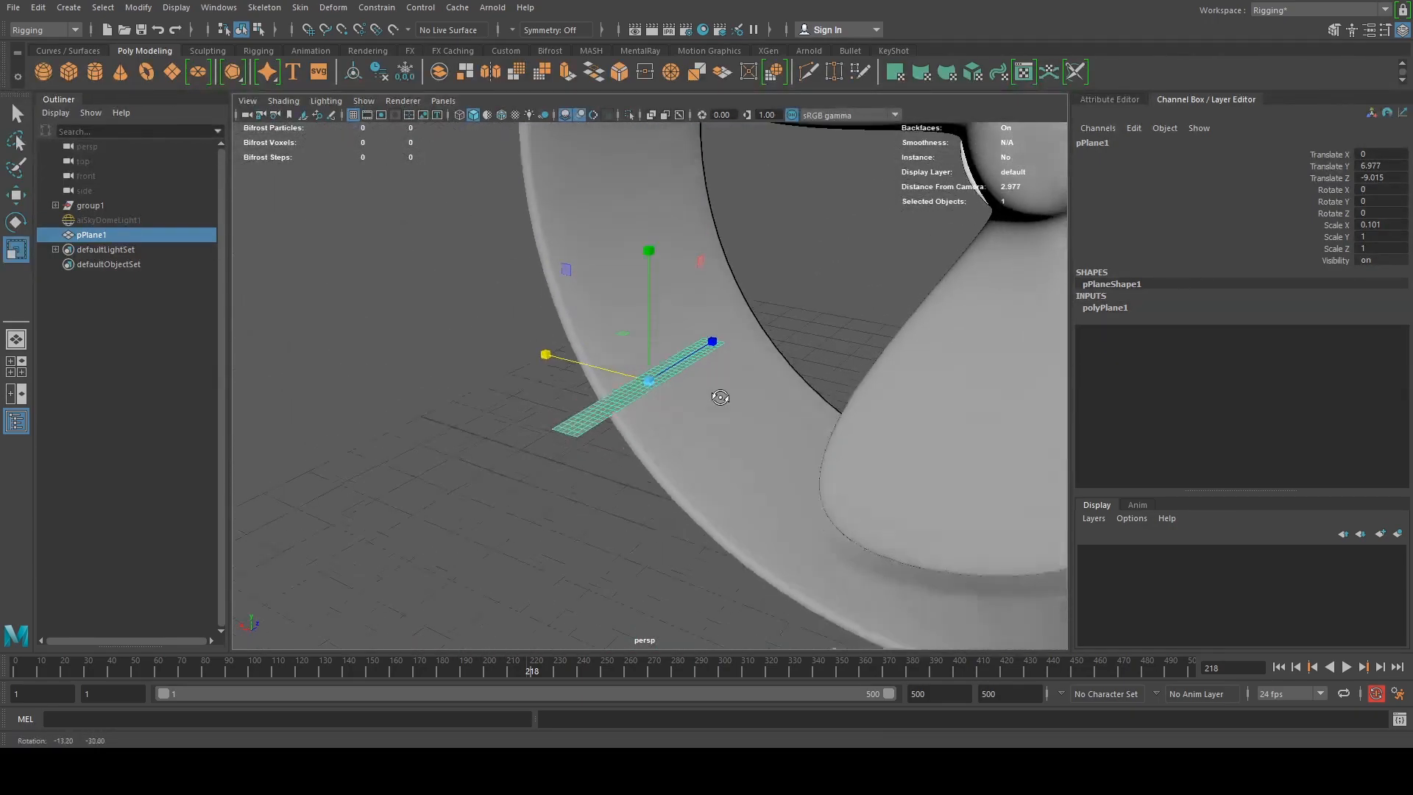
pyautogui.scroll(-4, 734, 406)
pyautogui.press('5')
pyautogui.scroll(-3, 725, 409)
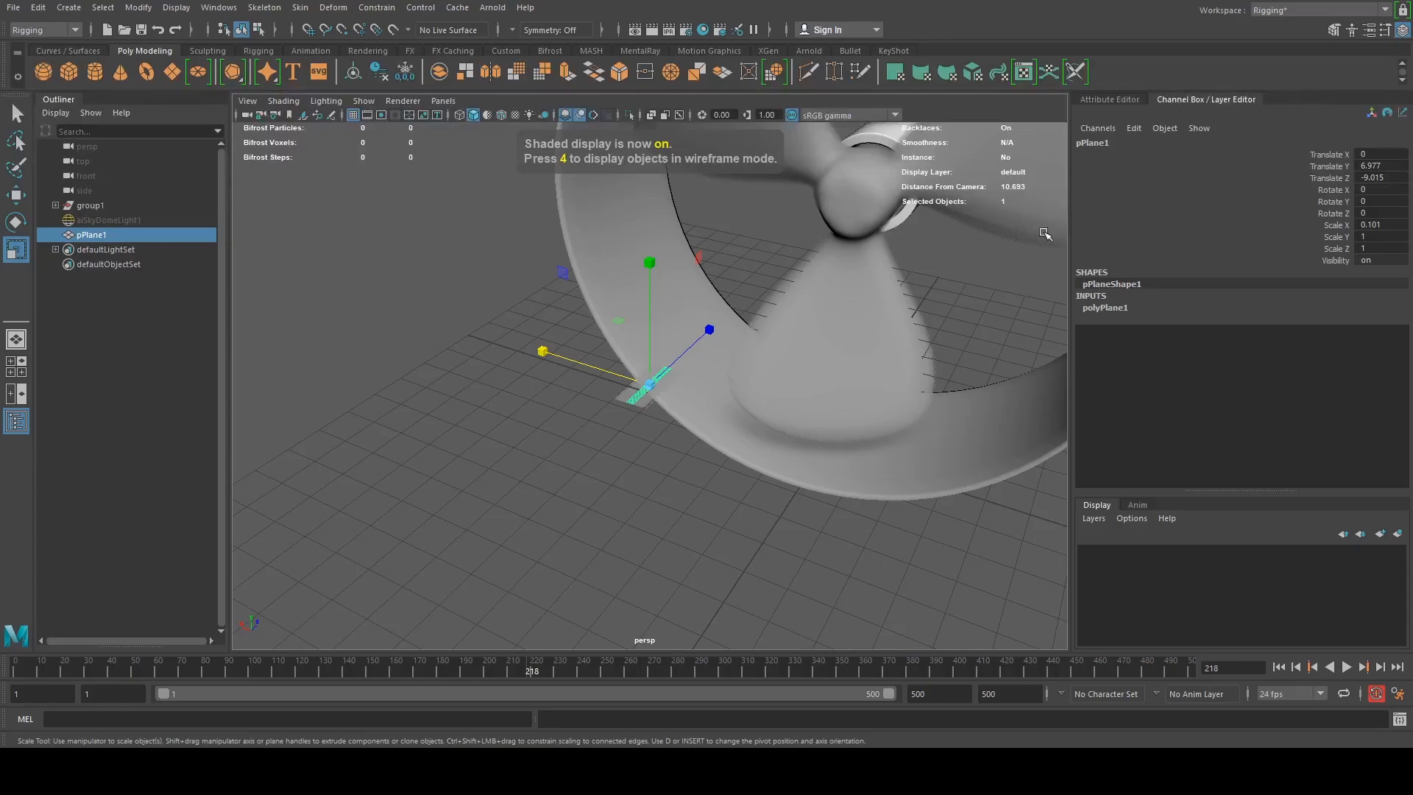
pyautogui.press('e')
pyautogui.moveTo(638, 272); pyautogui.dragTo(637, 345)
pyautogui.scroll(6, 603, 475)
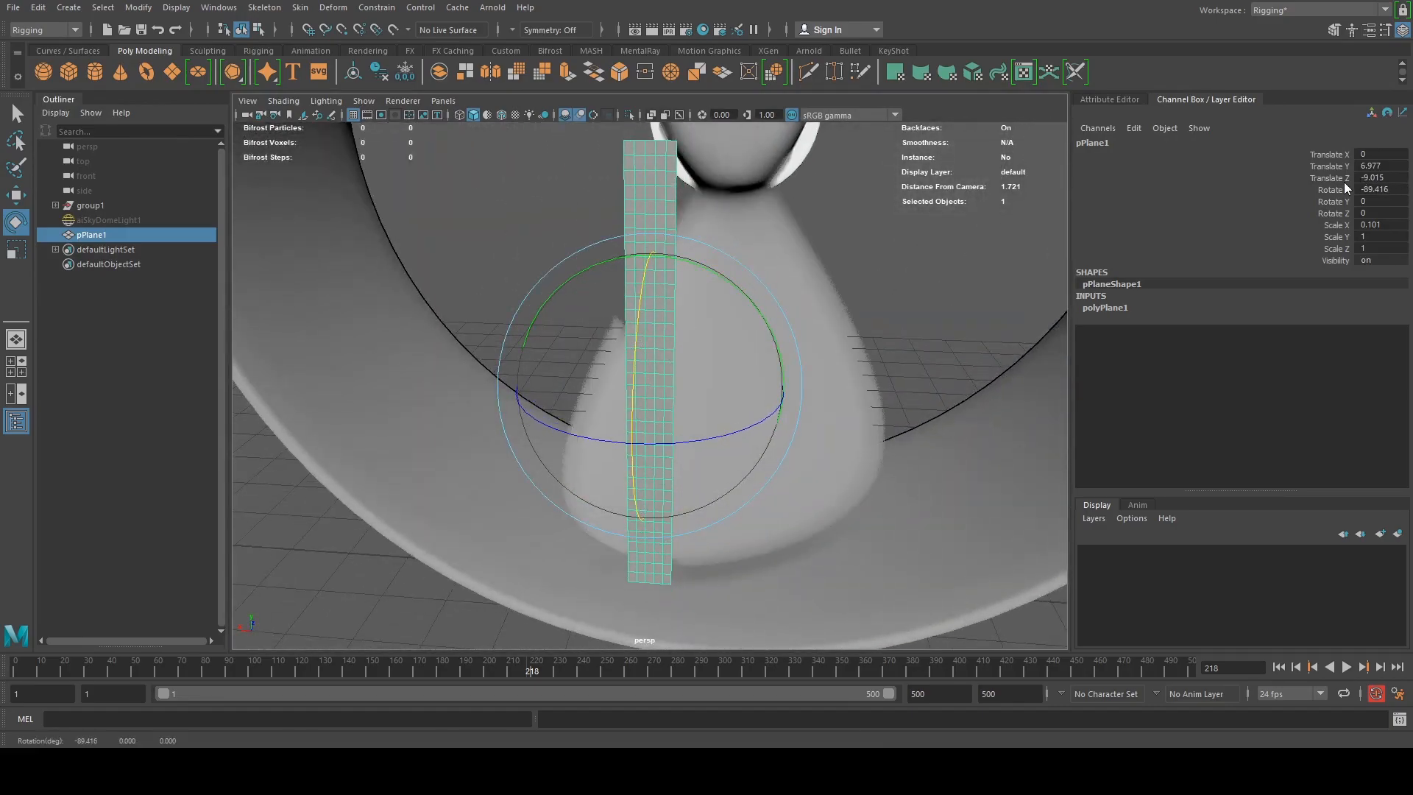
pyautogui.doubleClick(1372, 189)
pyautogui.write('-90')
pyautogui.press('Return')
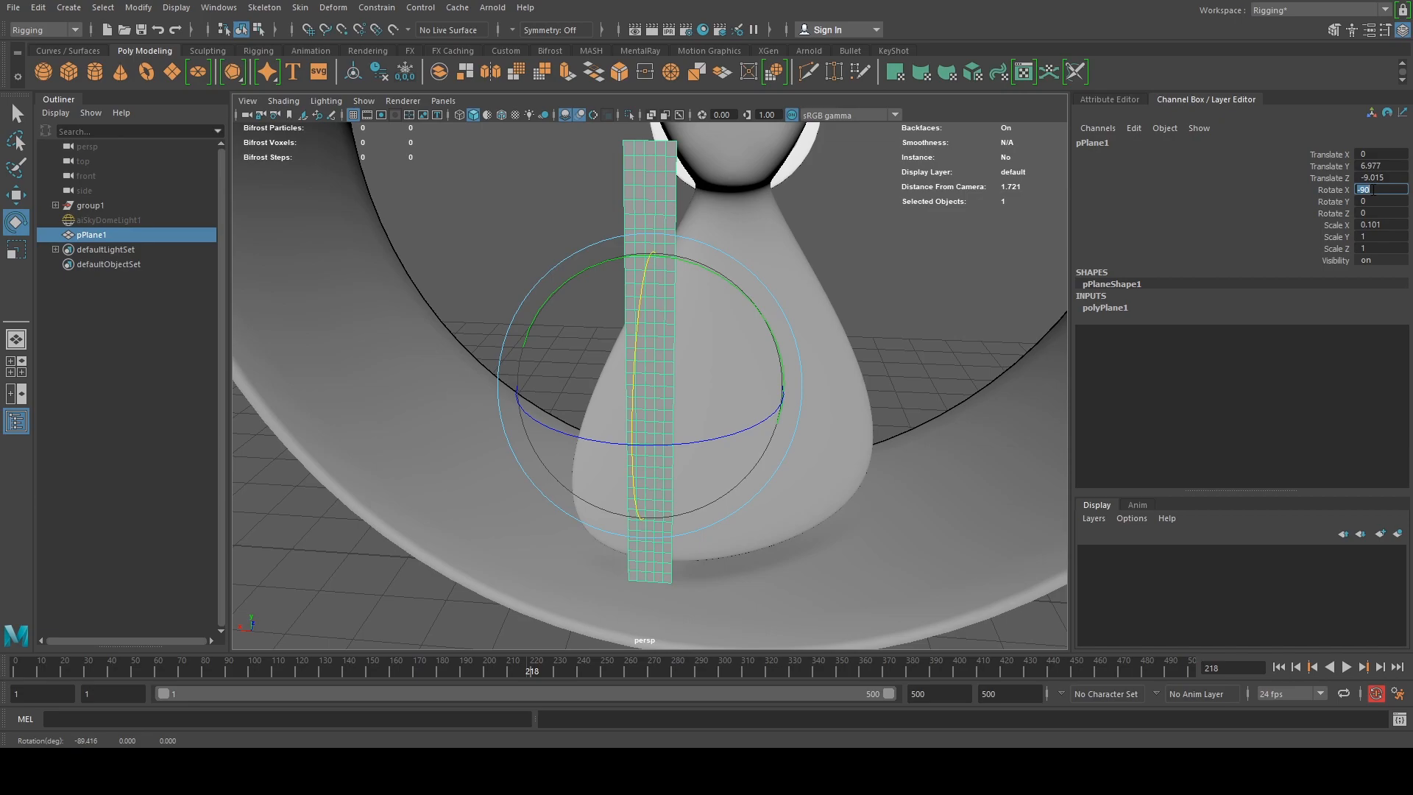
# Scale the upright strip up uniformly until it is nearly as tall as the ring, about 10.97 in Y and Z
pyautogui.keyDown('alt'); pyautogui.moveTo(744, 373); pyautogui.dragTo(663, 350); pyautogui.keyUp('alt')
pyautogui.scroll(-10, 625, 387)
pyautogui.press('r')
pyautogui.scroll(-3, 804, 372)
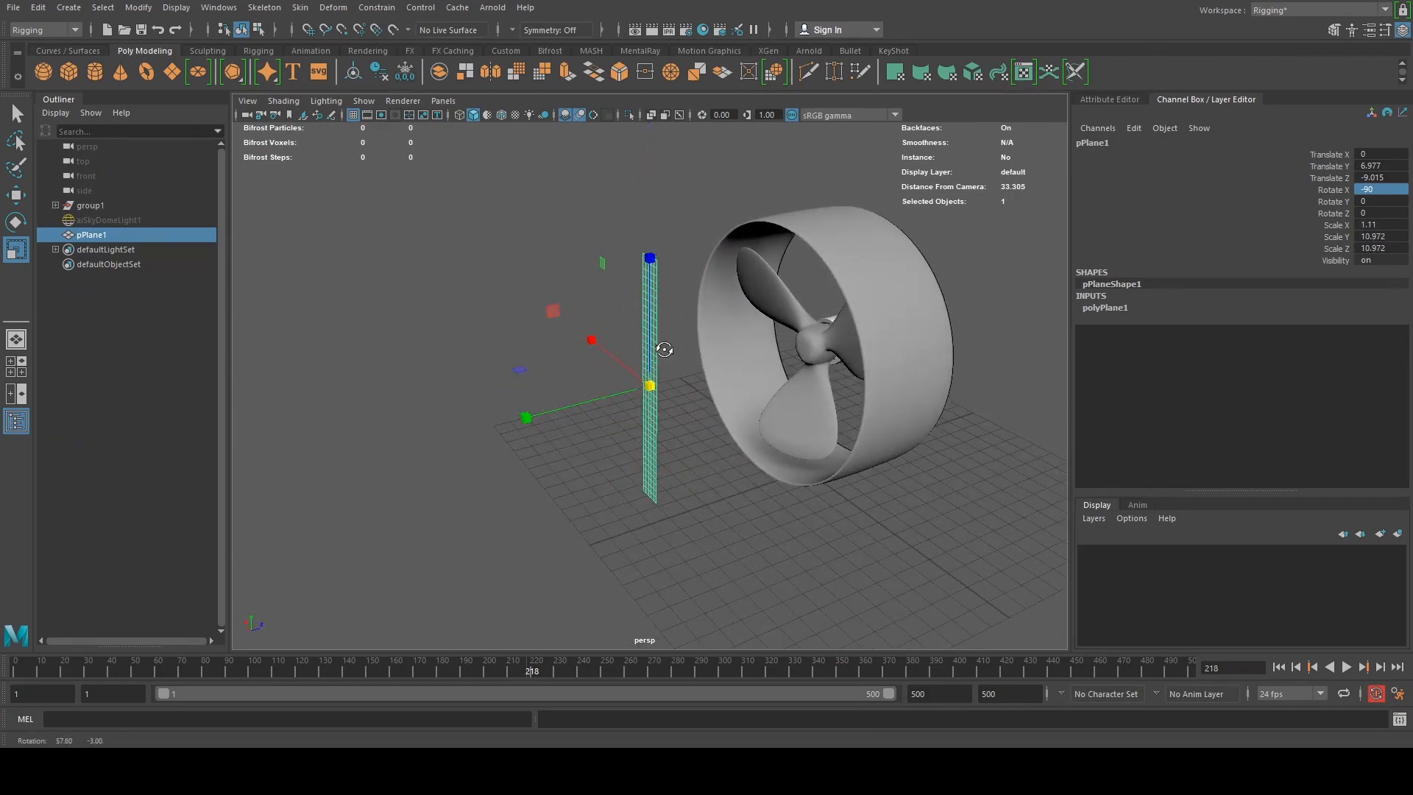
# Move the strip into the ring's front opening, at about Y 7.34 and Z -2.65, so its top meets the rim
pyautogui.rightClick(646, 300)
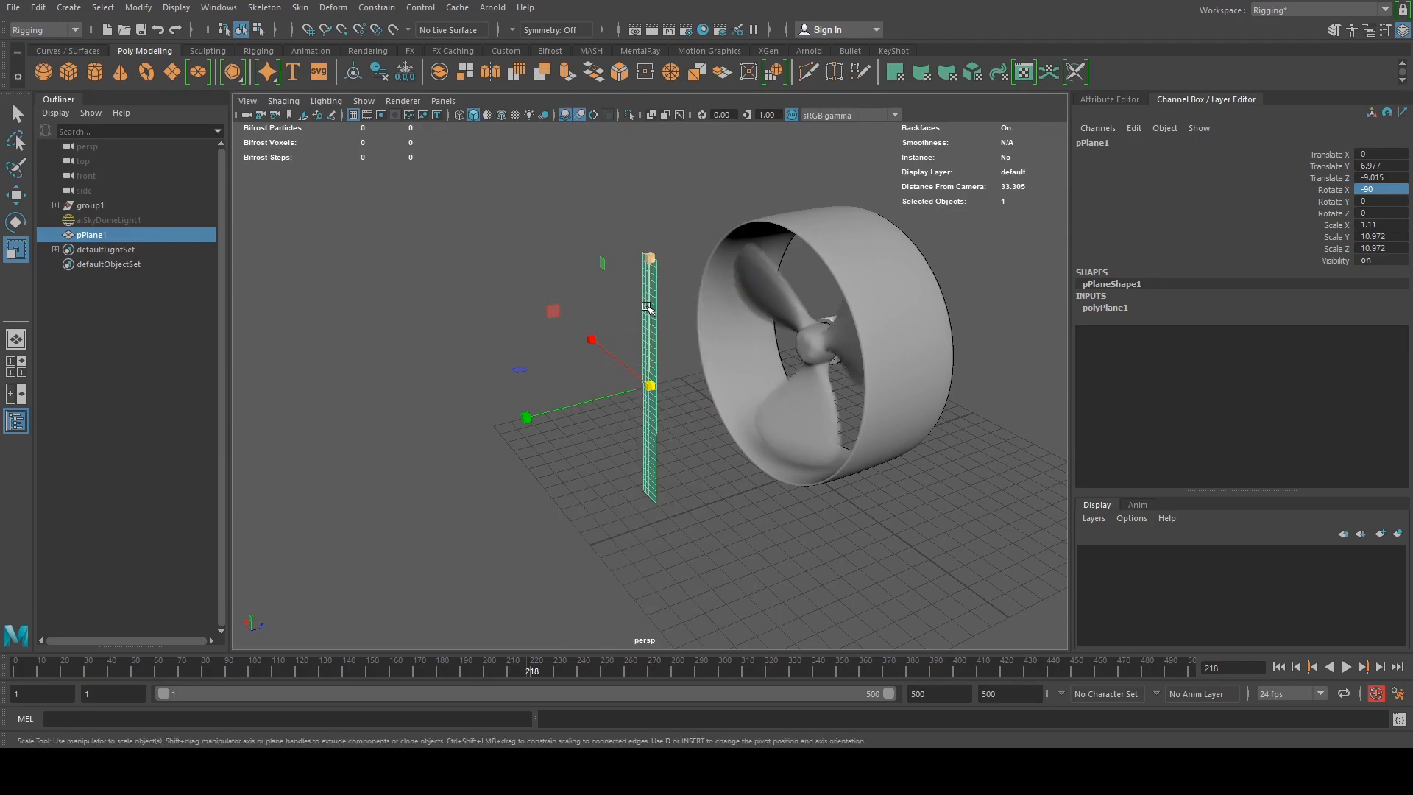
pyautogui.press('w')
pyautogui.moveTo(765, 360); pyautogui.dragTo(836, 362)
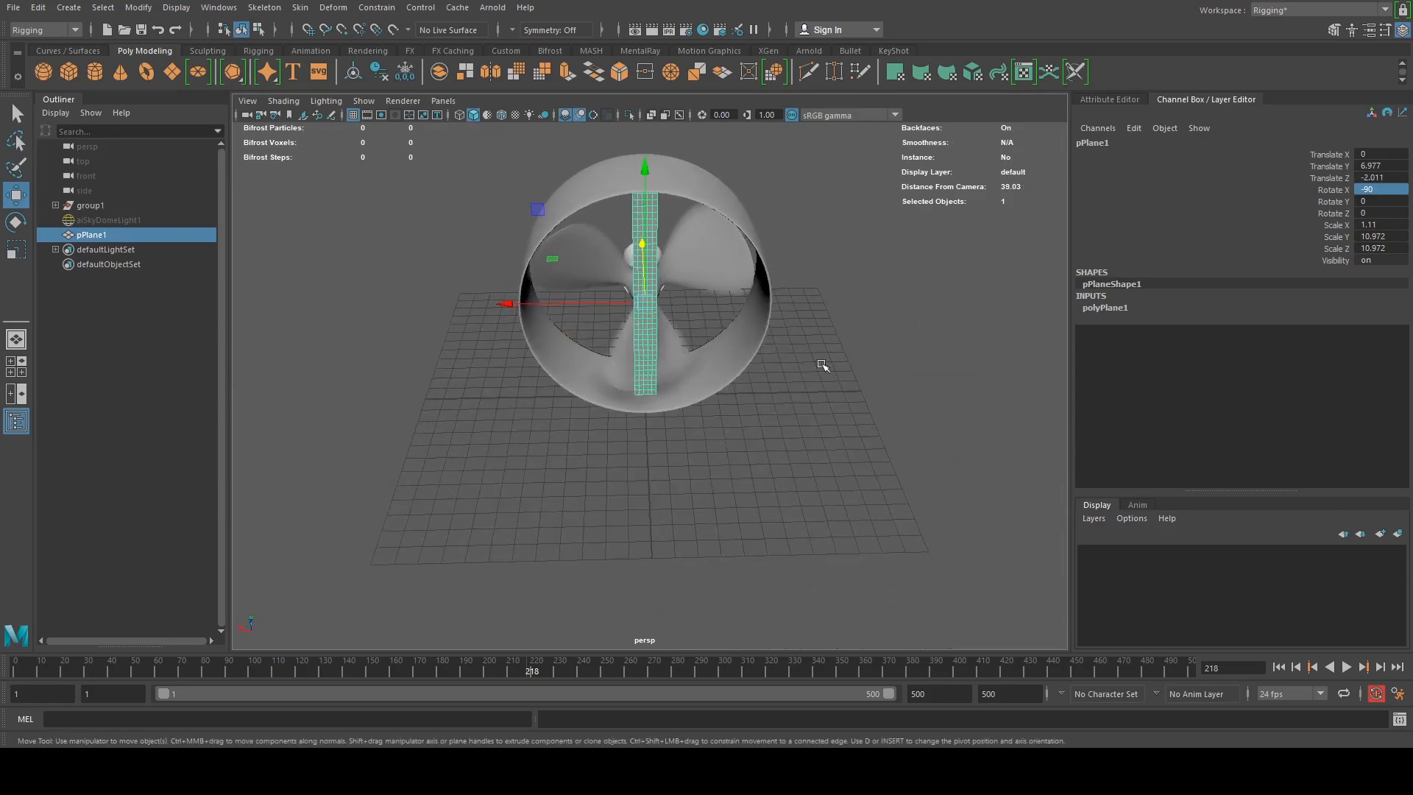
pyautogui.scroll(5, 748, 329)
pyautogui.keyDown('alt'); pyautogui.moveTo(747, 329); pyautogui.dragTo(696, 489, button='middle'); pyautogui.keyUp('alt')
pyautogui.keyDown('alt'); pyautogui.moveTo(669, 409); pyautogui.dragTo(541, 345); pyautogui.keyUp('alt')
pyautogui.keyDown('alt'); pyautogui.moveTo(567, 279); pyautogui.dragTo(683, 354, button='middle'); pyautogui.keyUp('alt')
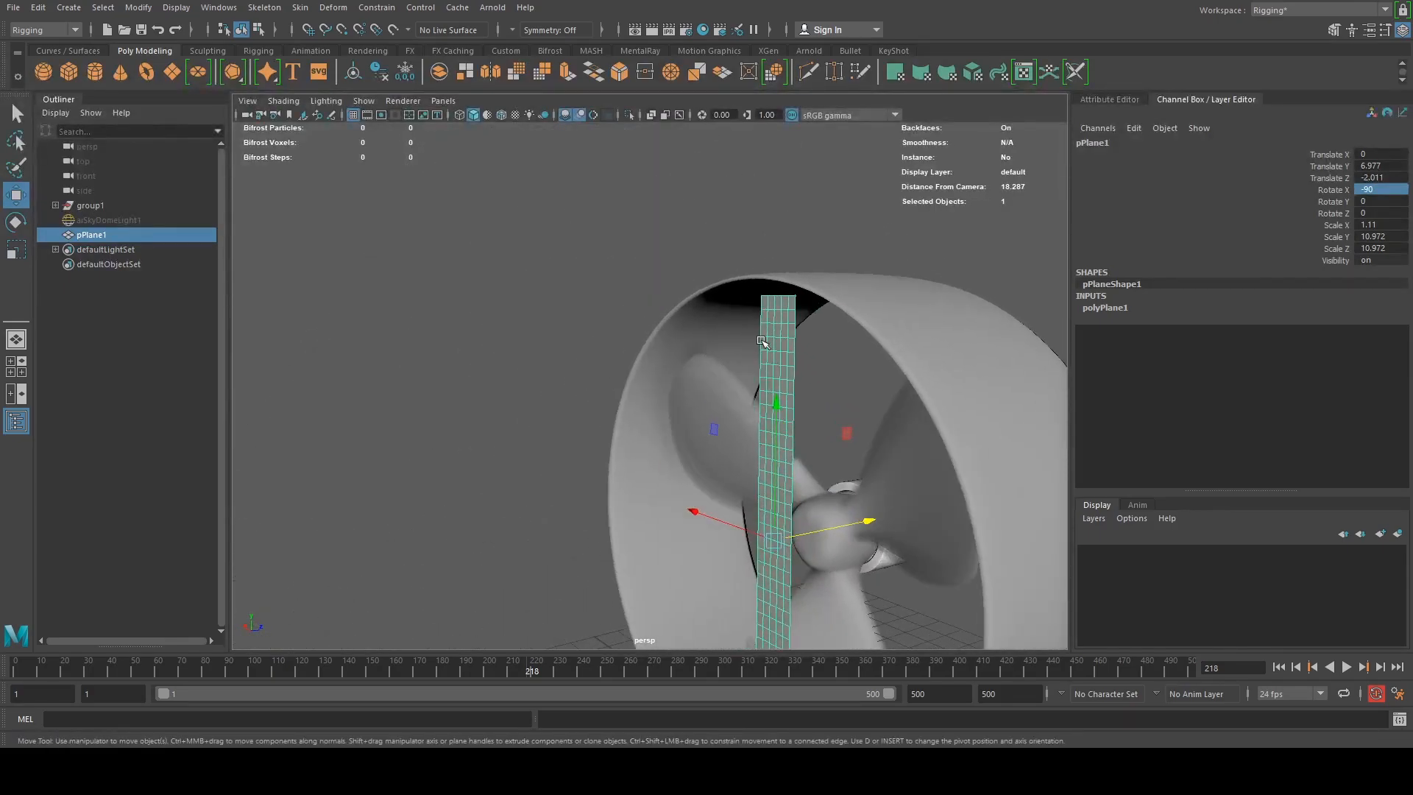
pyautogui.moveTo(768, 403); pyautogui.dragTo(816, 435)
pyautogui.moveTo(889, 468); pyautogui.dragTo(872, 470)
pyautogui.keyDown('alt'); pyautogui.moveTo(786, 482); pyautogui.dragTo(694, 444); pyautogui.keyUp('alt')
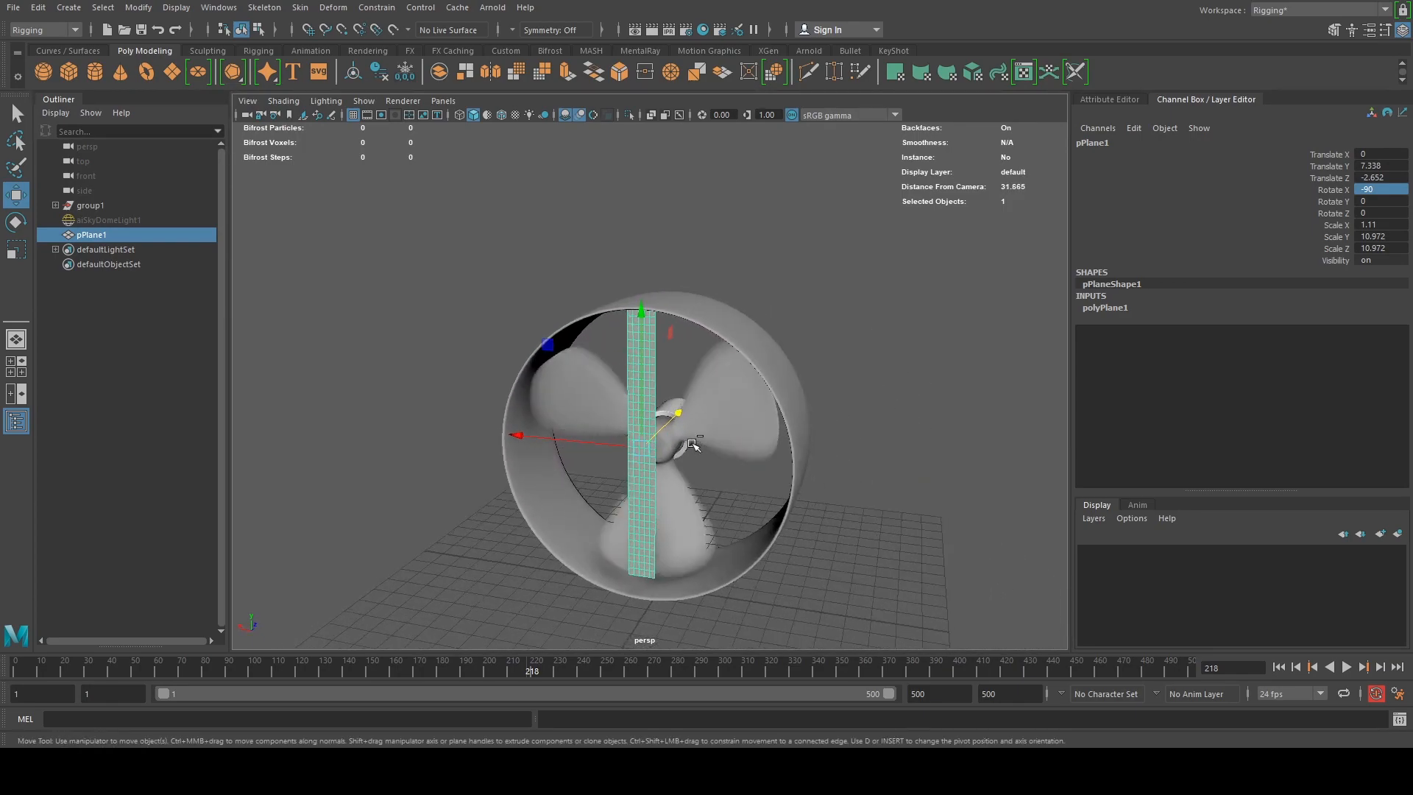
# Duplicate the strip twice and offset the copies along X to about -2.99 and 3.2
pyautogui.hotkey('ctrl', 'd')
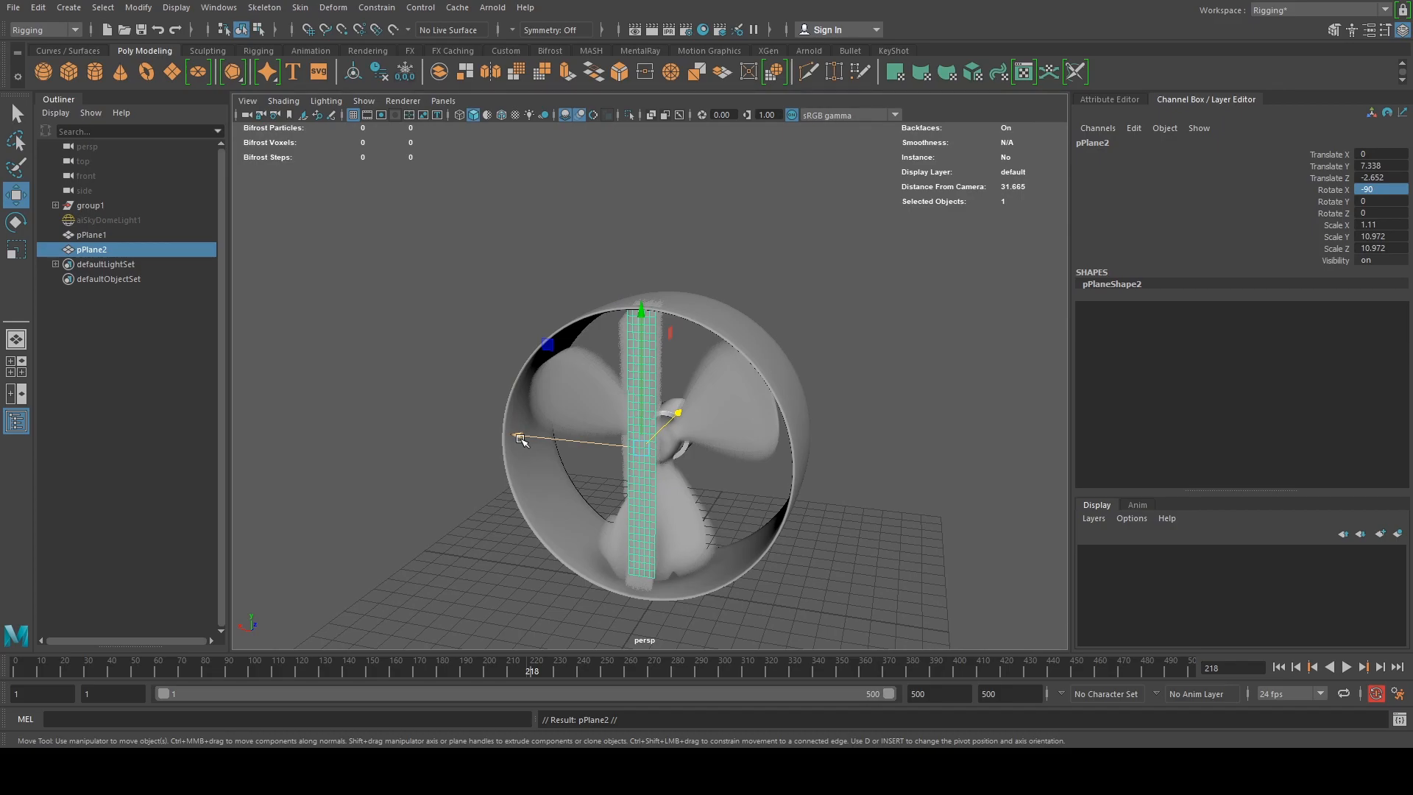
pyautogui.moveTo(520, 440); pyautogui.dragTo(585, 439)
pyautogui.hotkey('ctrl', 'z')
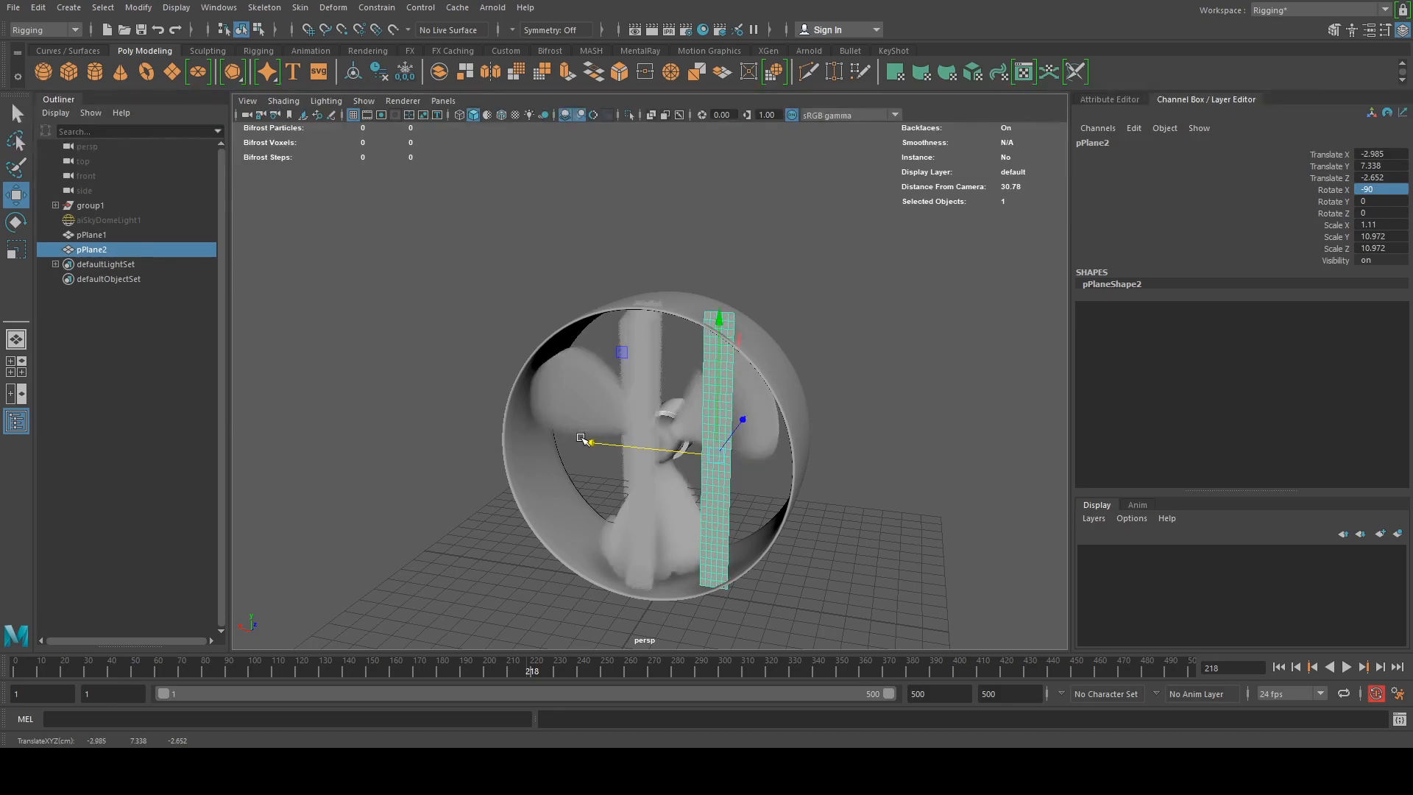
pyautogui.hotkey('ctrl', 'd')
pyautogui.moveTo(585, 442); pyautogui.dragTo(508, 409)
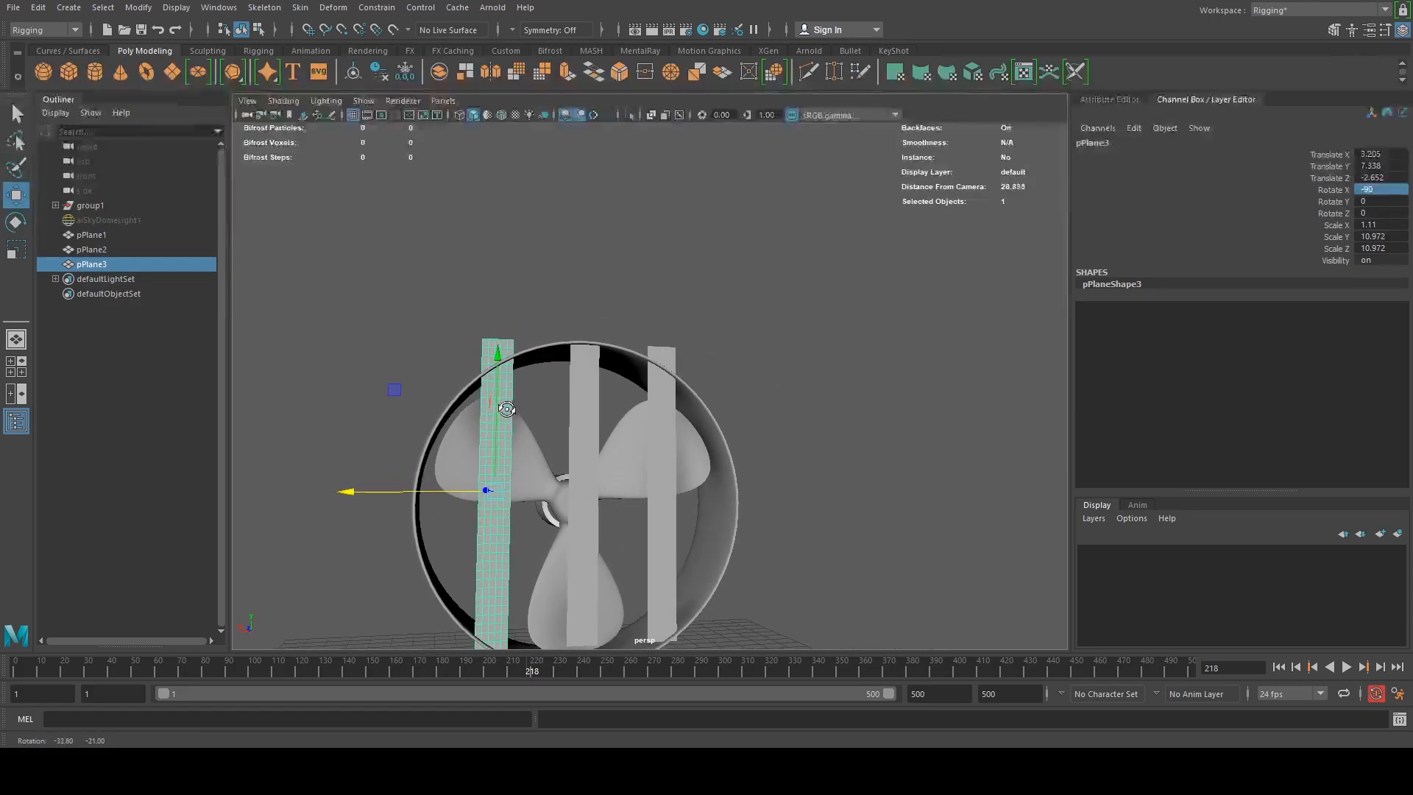
# Select the upper outer corner vertex of pPlane3 and enable soft selection with a falloff covering the strip's top rows
pyautogui.scroll(5, 529, 444)
pyautogui.scroll(3, 530, 445)
pyautogui.keyDown('alt'); pyautogui.moveTo(577, 427); pyautogui.dragTo(734, 489, button='middle'); pyautogui.keyUp('alt')
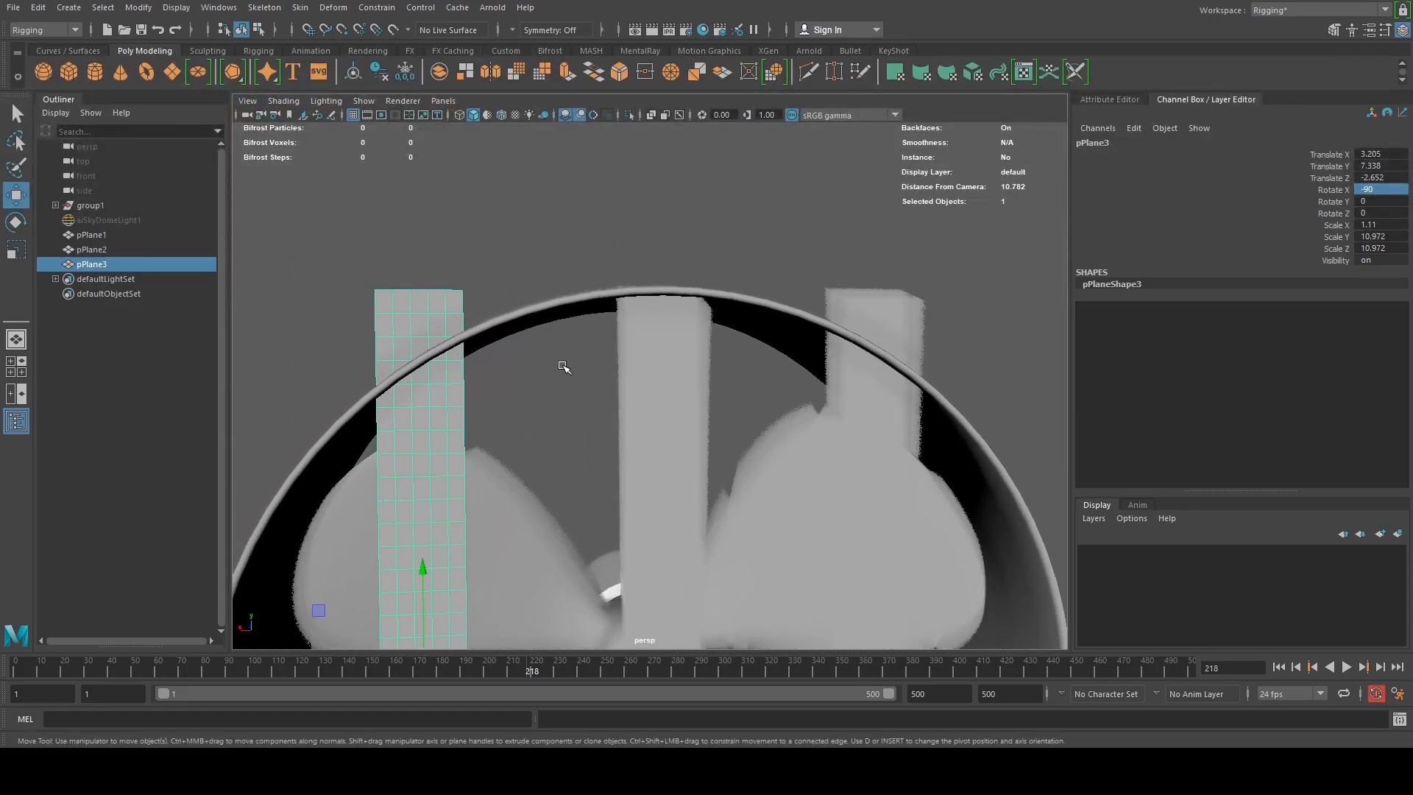
pyautogui.moveTo(434, 322); pyautogui.dragTo(368, 321, button='right')
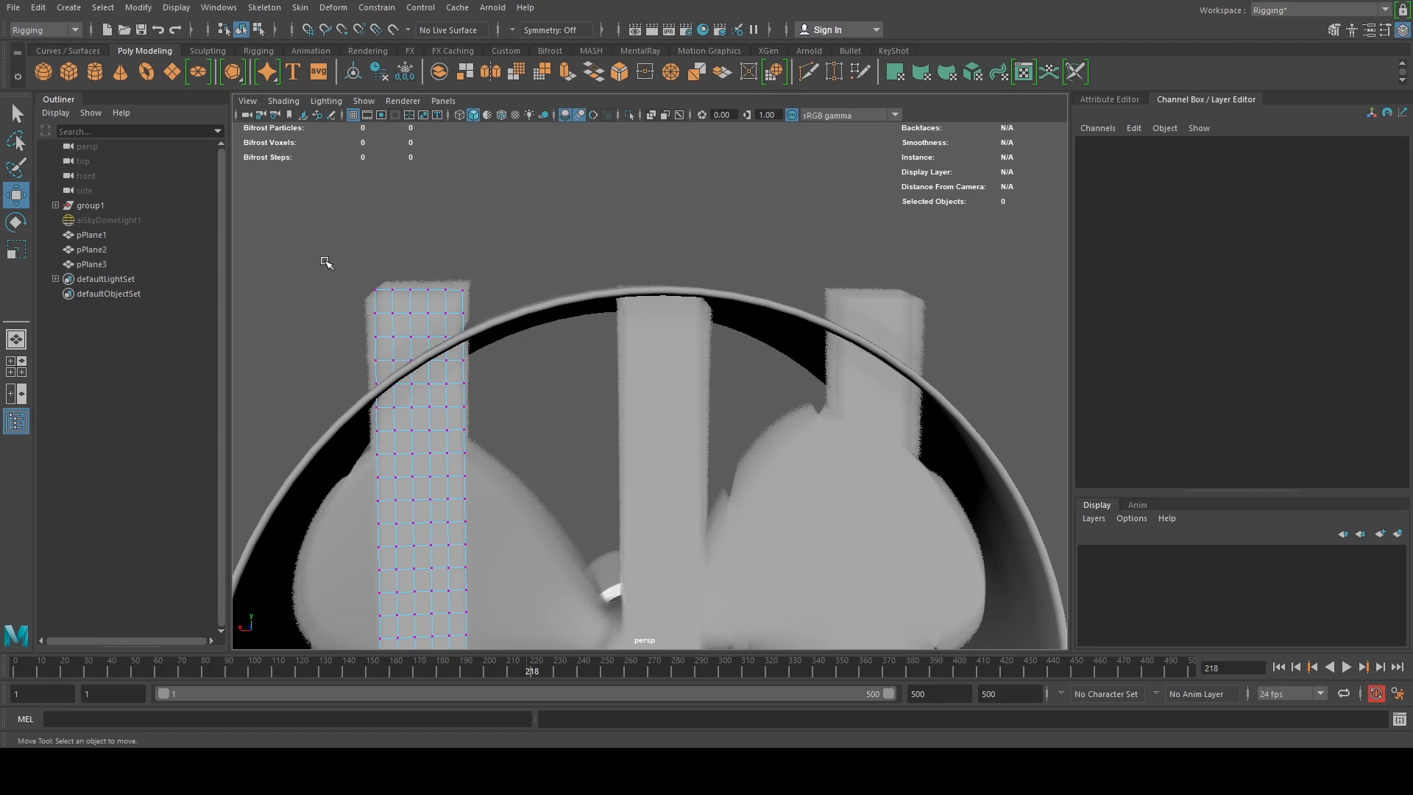
pyautogui.moveTo(324, 260); pyautogui.dragTo(381, 309)
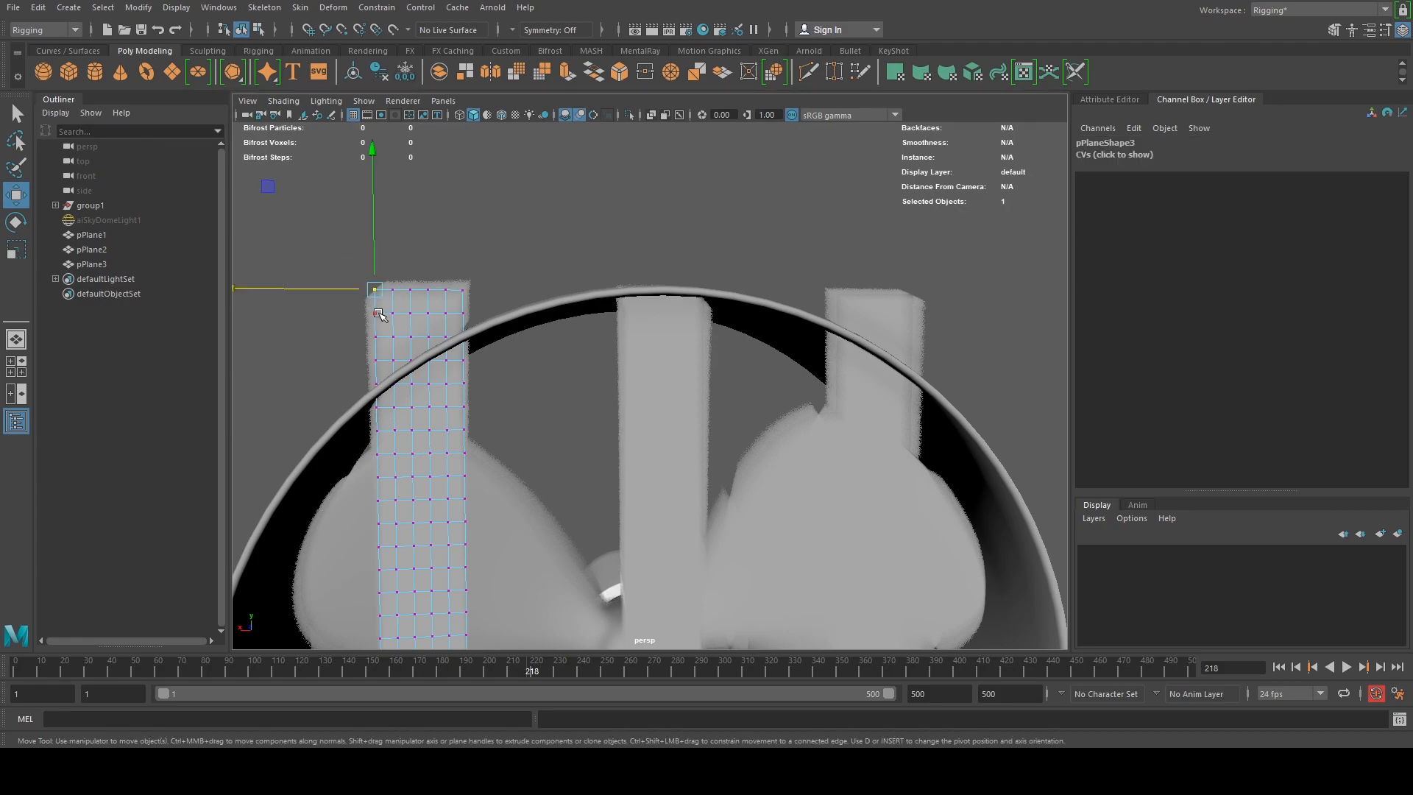
pyautogui.scroll(-3, 388, 336)
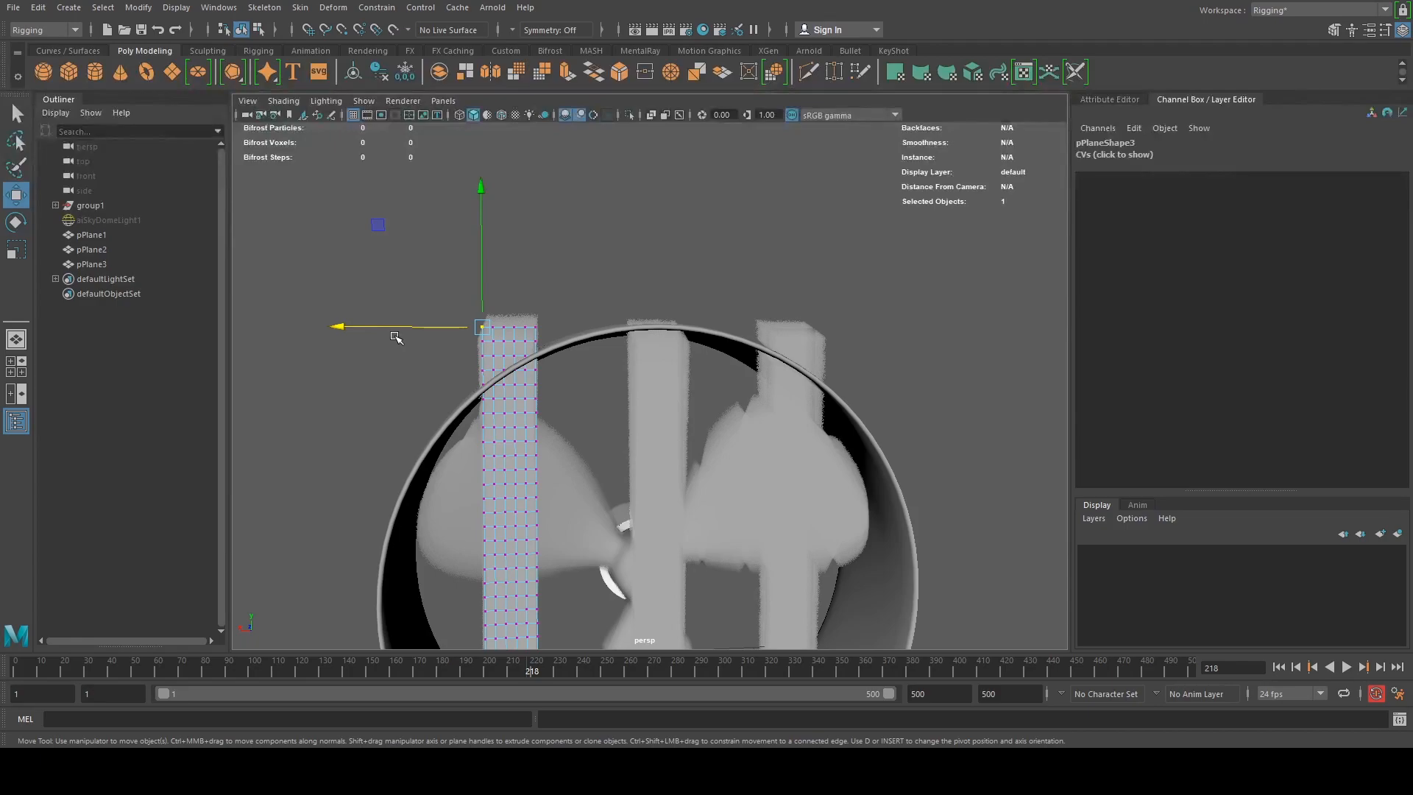
pyautogui.press('b')
pyautogui.moveTo(473, 372); pyautogui.dragTo(529, 381)
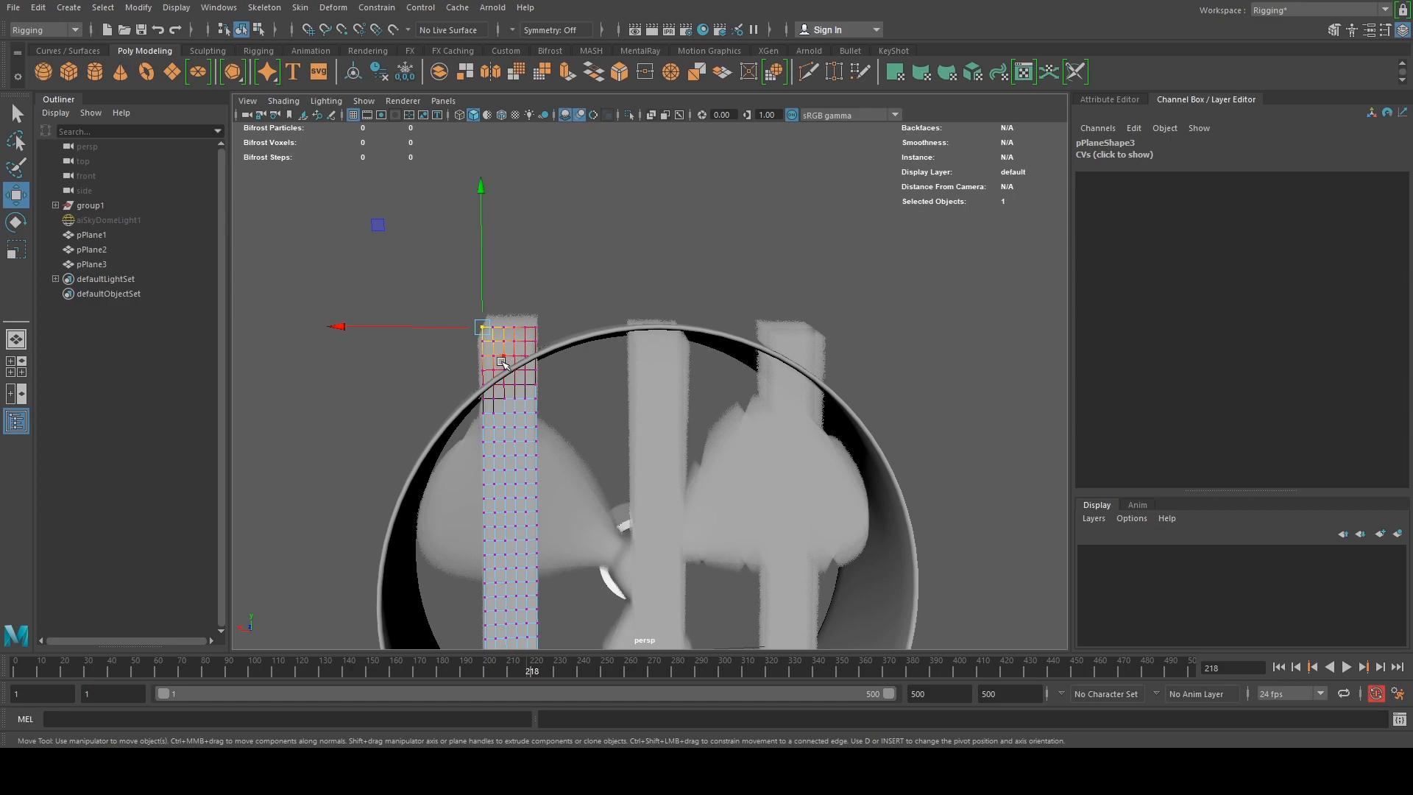
# Lower the soft-selected corner of the strip so its top edge slopes along the ring's curve
pyautogui.press('r')
pyautogui.moveTo(480, 192); pyautogui.dragTo(480, 274)
pyautogui.press('w')
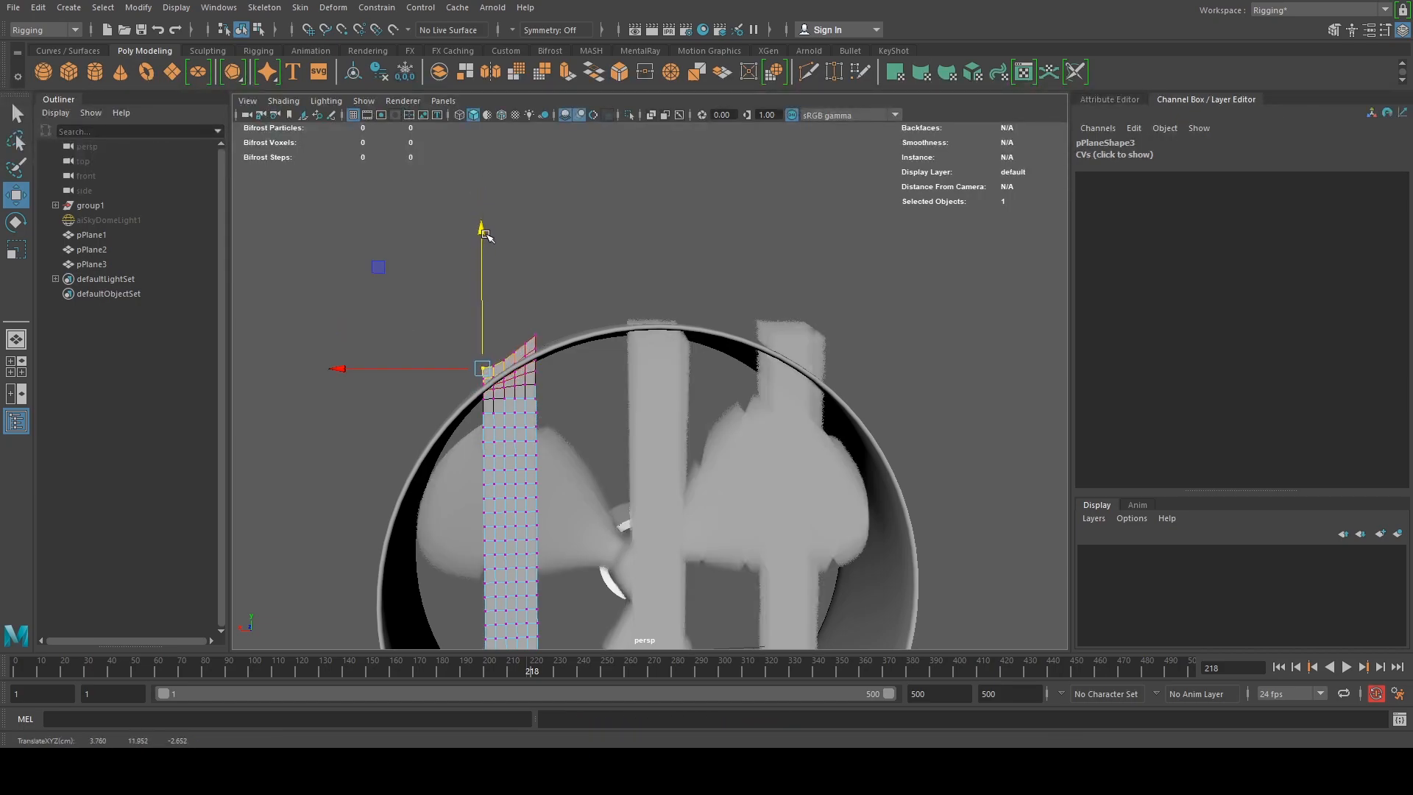
pyautogui.moveTo(480, 189); pyautogui.dragTo(474, 256)
pyautogui.keyDown('alt'); pyautogui.moveTo(442, 313); pyautogui.dragTo(505, 328, button='right'); pyautogui.keyUp('alt')
pyautogui.keyDown('alt'); pyautogui.moveTo(495, 369); pyautogui.dragTo(596, 395, button='middle'); pyautogui.keyUp('alt')
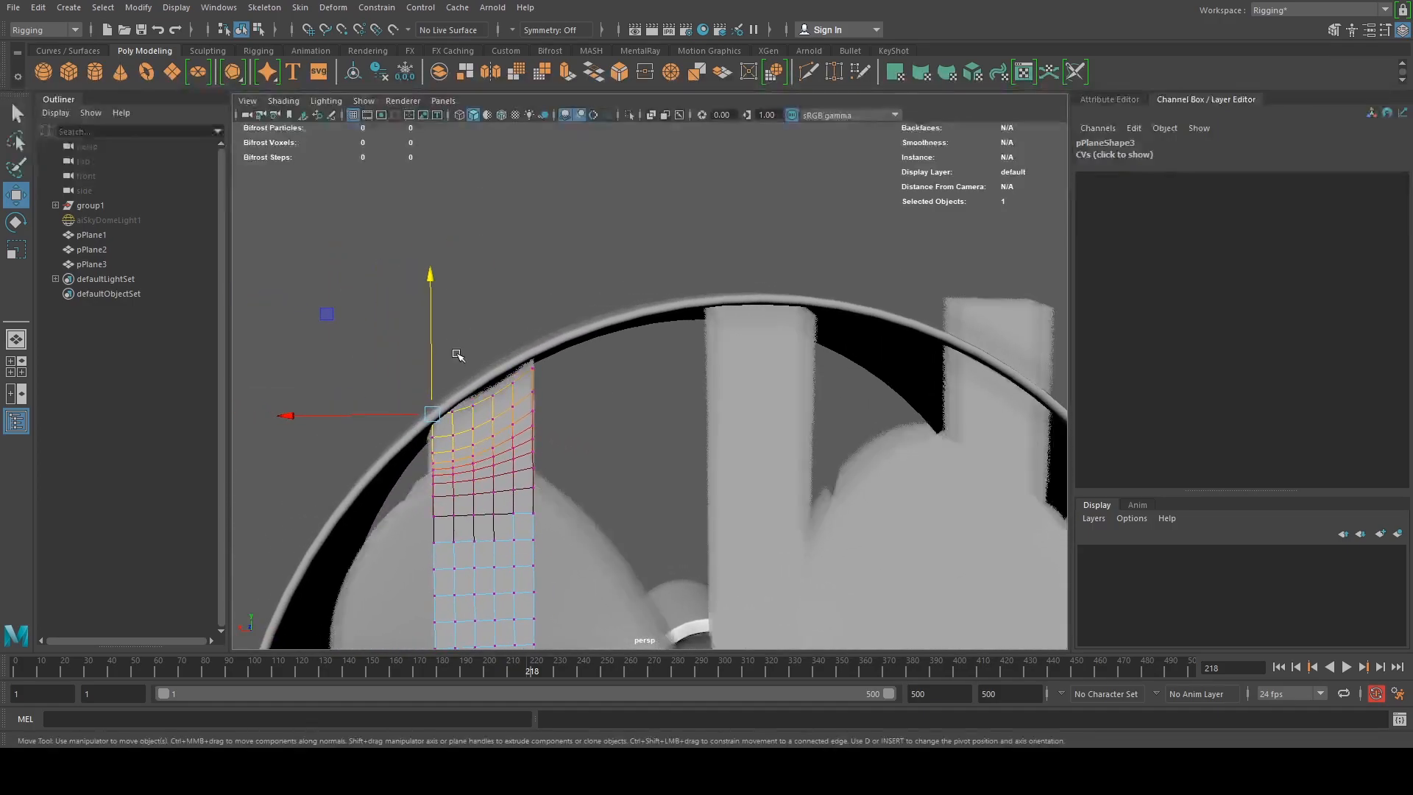
# Reduce the soft-selection falloff radius on pPlane3's top-edge vertices to about 0.47
pyautogui.press('b')
pyautogui.click(453, 411)
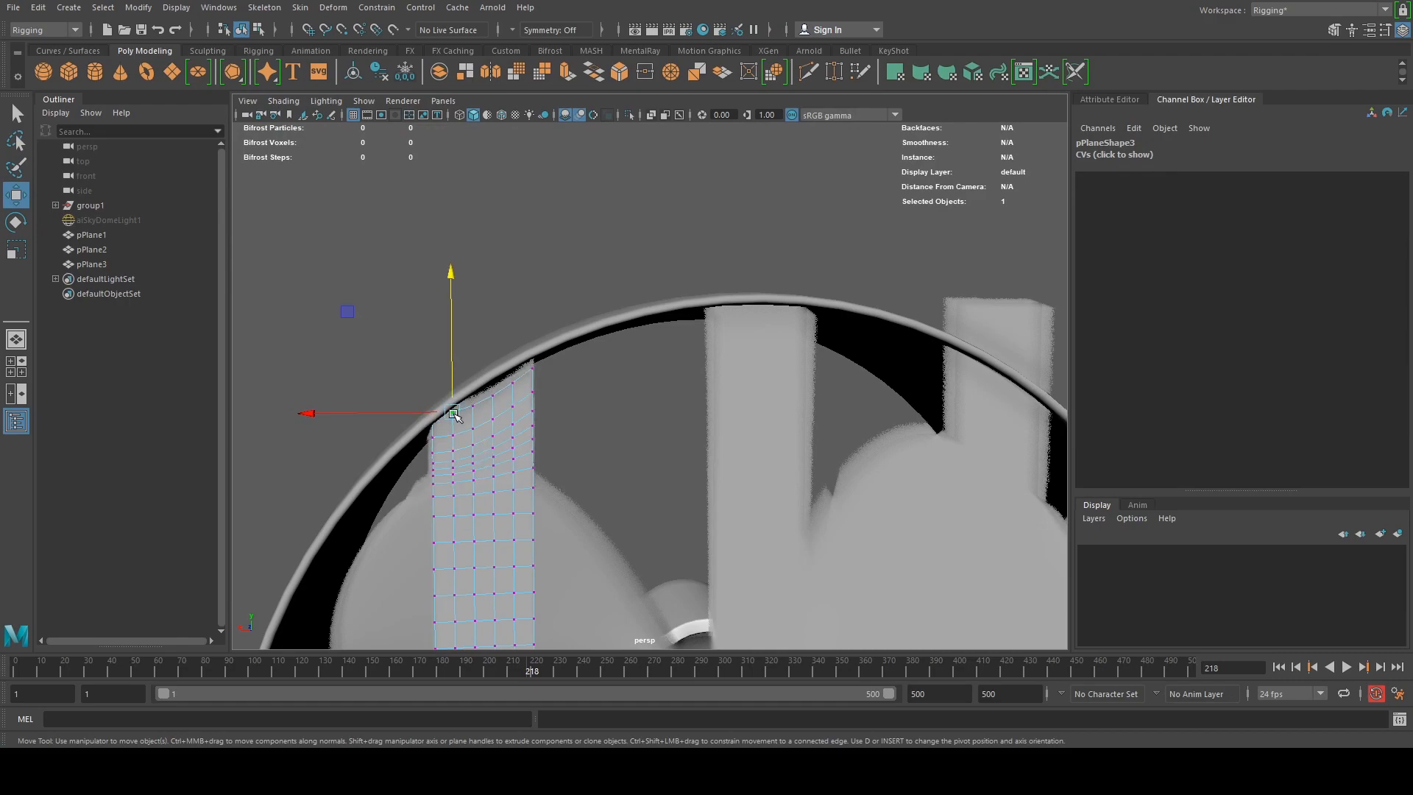
pyautogui.press('b')
pyautogui.moveTo(441, 413); pyautogui.dragTo(477, 412)
pyautogui.moveTo(363, 424); pyautogui.dragTo(300, 441)
# Raise pPlane3's top-edge vertices one after another so the edge follows the ring's curve
pyautogui.moveTo(450, 278); pyautogui.dragTo(450, 268)
pyautogui.moveTo(429, 349); pyautogui.dragTo(432, 425)
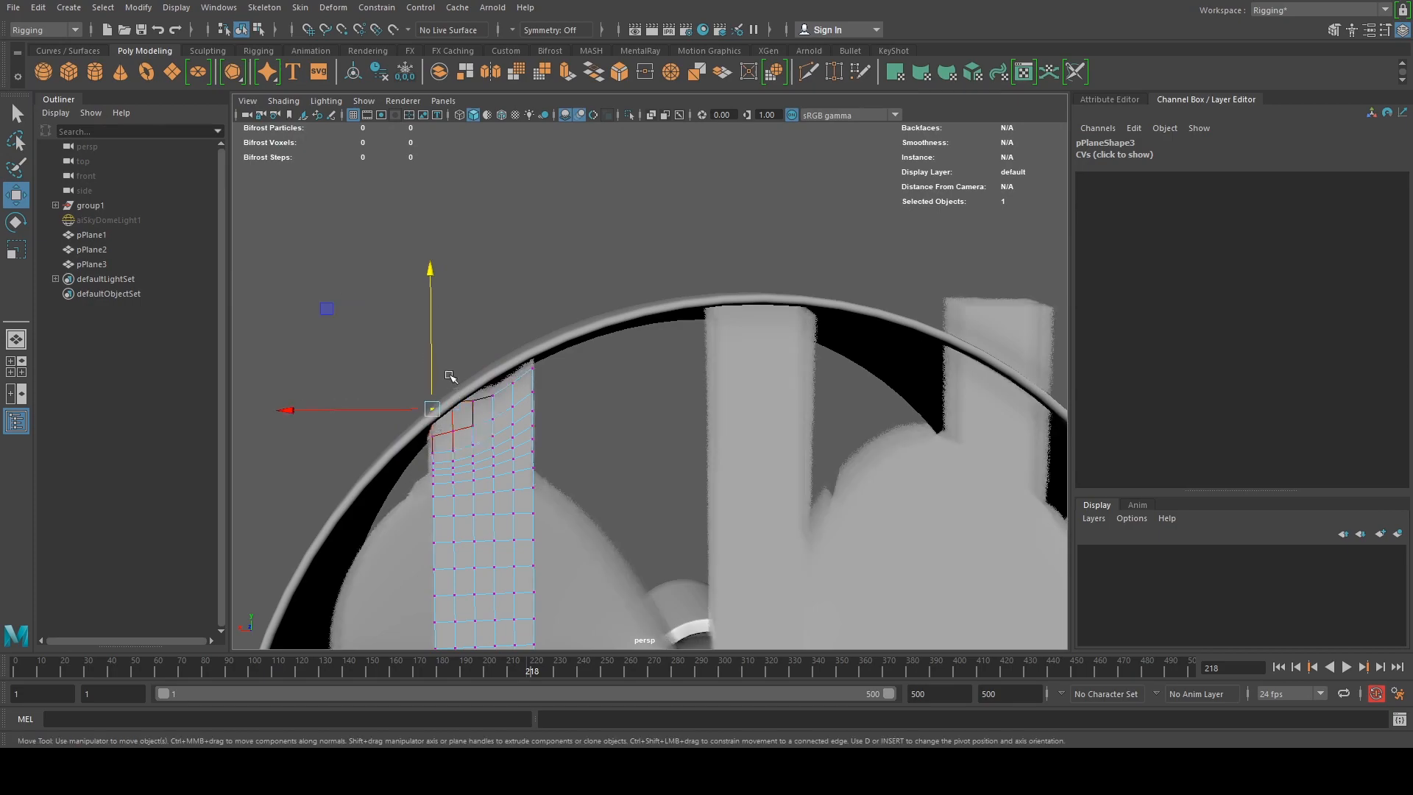
pyautogui.moveTo(435, 269); pyautogui.dragTo(492, 248)
pyautogui.click(471, 401)
pyautogui.click(493, 389)
pyautogui.click(517, 379)
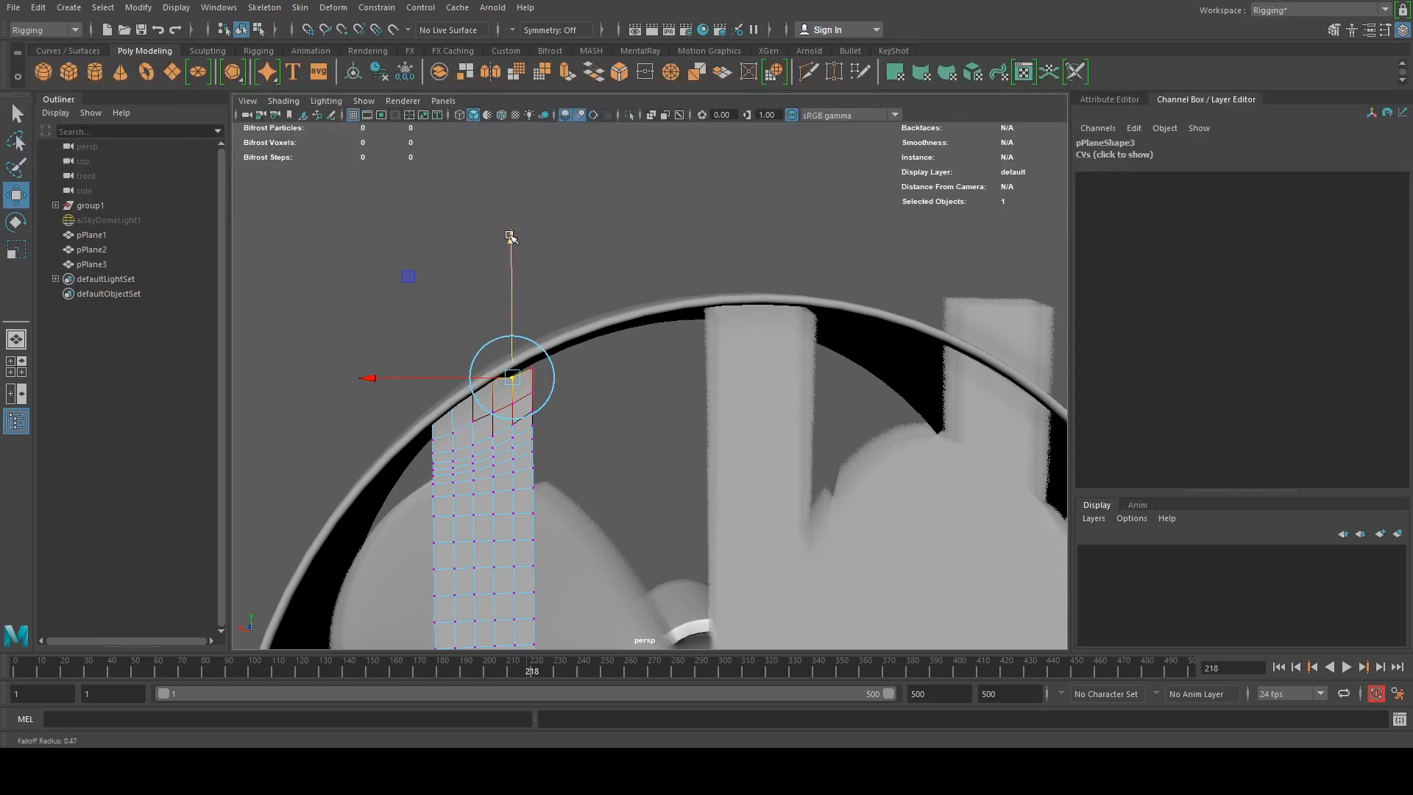
pyautogui.moveTo(510, 244); pyautogui.dragTo(531, 216)
pyautogui.click(531, 361)
# Try to spread the bunched upper rows of pPlane3 by selecting vertices across them and scaling vertically
pyautogui.scroll(-3, 422, 444)
pyautogui.keyDown('alt'); pyautogui.moveTo(461, 460); pyautogui.dragTo(380, 462); pyautogui.keyUp('alt')
pyautogui.keyDown('alt'); pyautogui.moveTo(577, 466); pyautogui.dragTo(647, 477, button='right'); pyautogui.keyUp('alt')
pyautogui.keyDown('alt'); pyautogui.moveTo(641, 456); pyautogui.dragTo(589, 394, button='middle'); pyautogui.keyUp('alt')
pyautogui.click(682, 478)
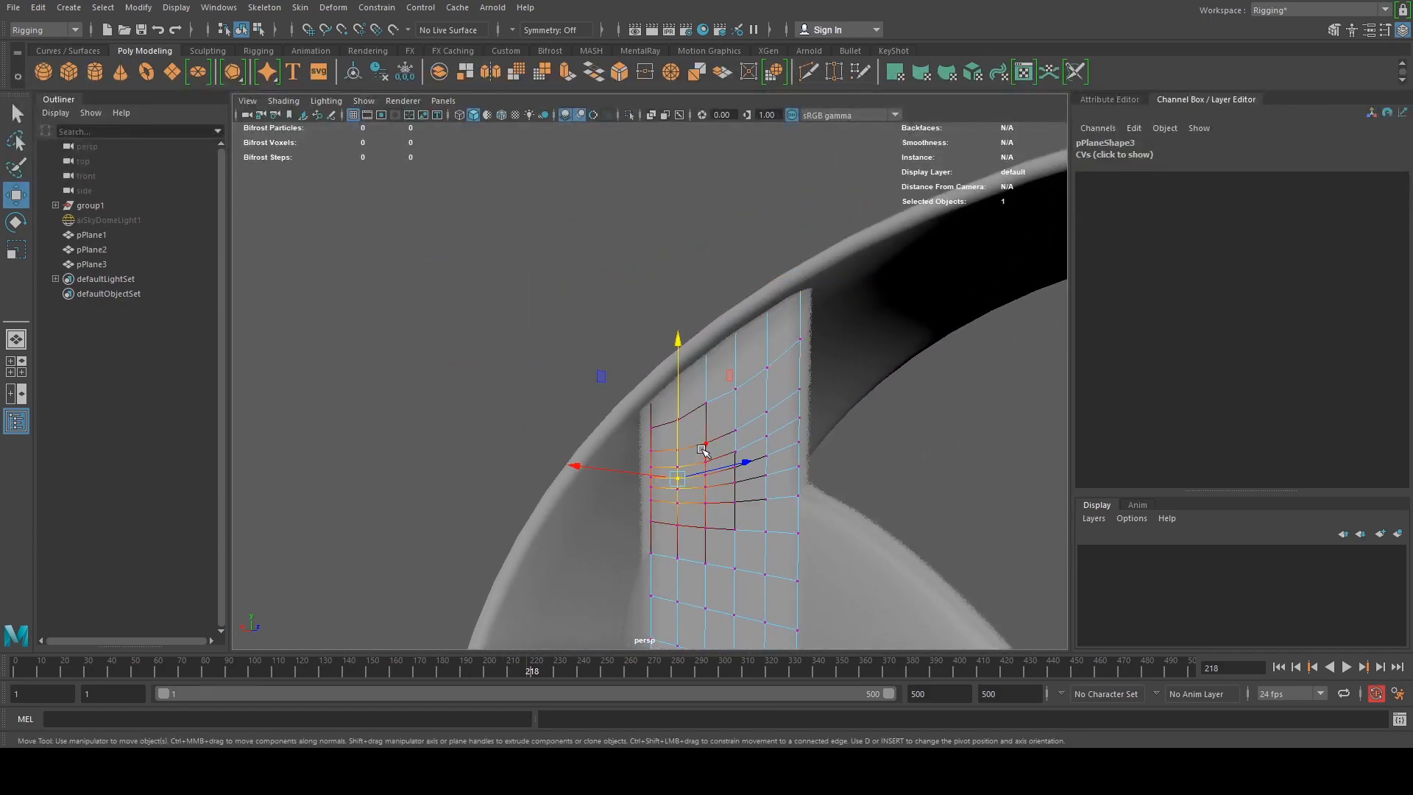
pyautogui.keyDown('shift'); pyautogui.click(733, 449); pyautogui.keyUp('shift')
pyautogui.keyDown('shift'); pyautogui.click(797, 417); pyautogui.keyUp('shift')
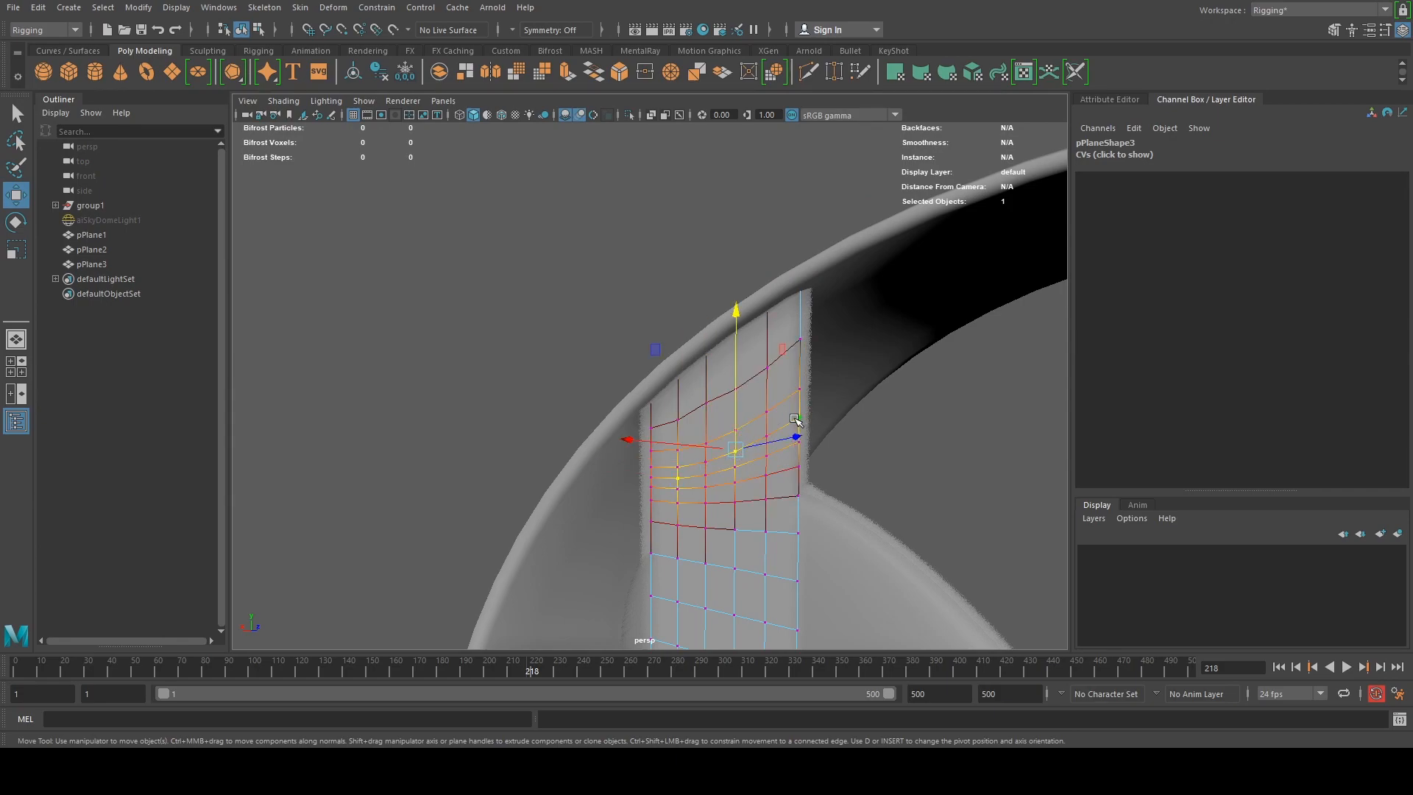
pyautogui.press('r')
pyautogui.keyDown('alt'); pyautogui.moveTo(765, 417); pyautogui.dragTo(753, 385); pyautogui.keyUp('alt')
pyautogui.moveTo(725, 308); pyautogui.dragTo(700, 261)
pyautogui.hotkey('ctrl', 'z')
pyautogui.hotkey('ctrl', 'z')
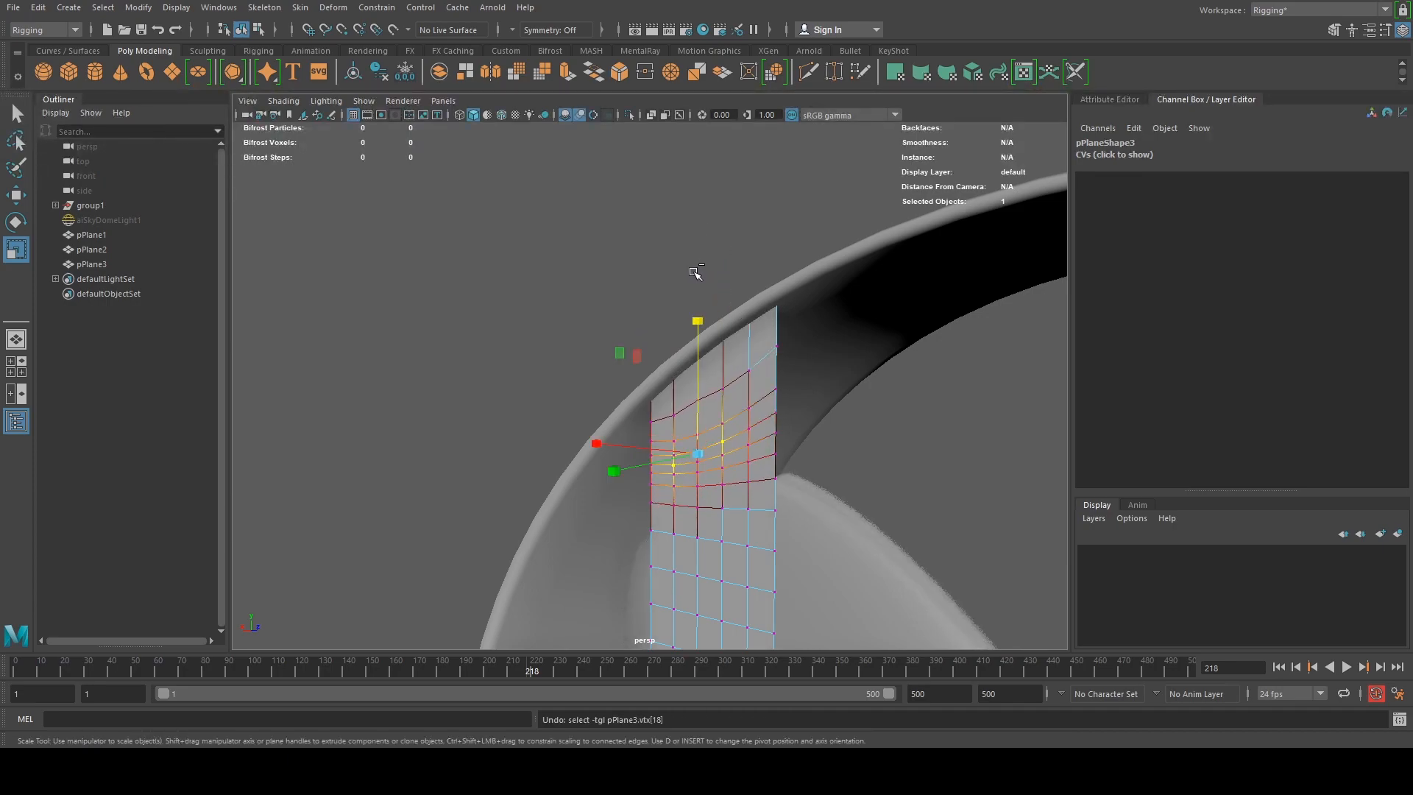
# Return pPlane3 to object mode and examine how its sloped top fits the rim
pyautogui.moveTo(727, 395); pyautogui.dragTo(788, 303, button='right')
pyautogui.click(654, 262)
pyautogui.keyDown('alt'); pyautogui.moveTo(623, 462); pyautogui.dragTo(687, 528); pyautogui.keyUp('alt')
pyautogui.click(699, 538)
pyautogui.keyDown('alt'); pyautogui.moveTo(660, 478); pyautogui.dragTo(585, 287); pyautogui.keyUp('alt')
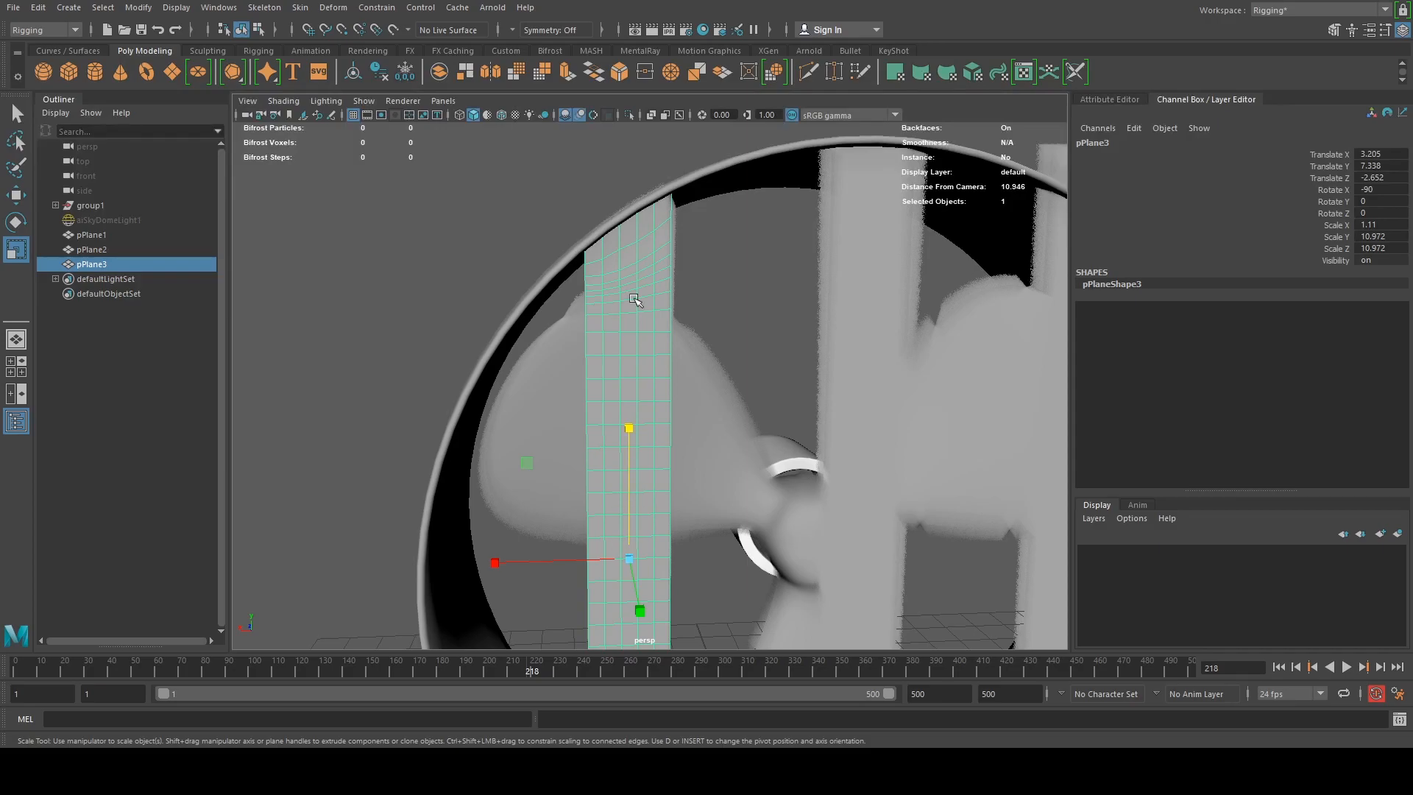
pyautogui.scroll(-4, 677, 324)
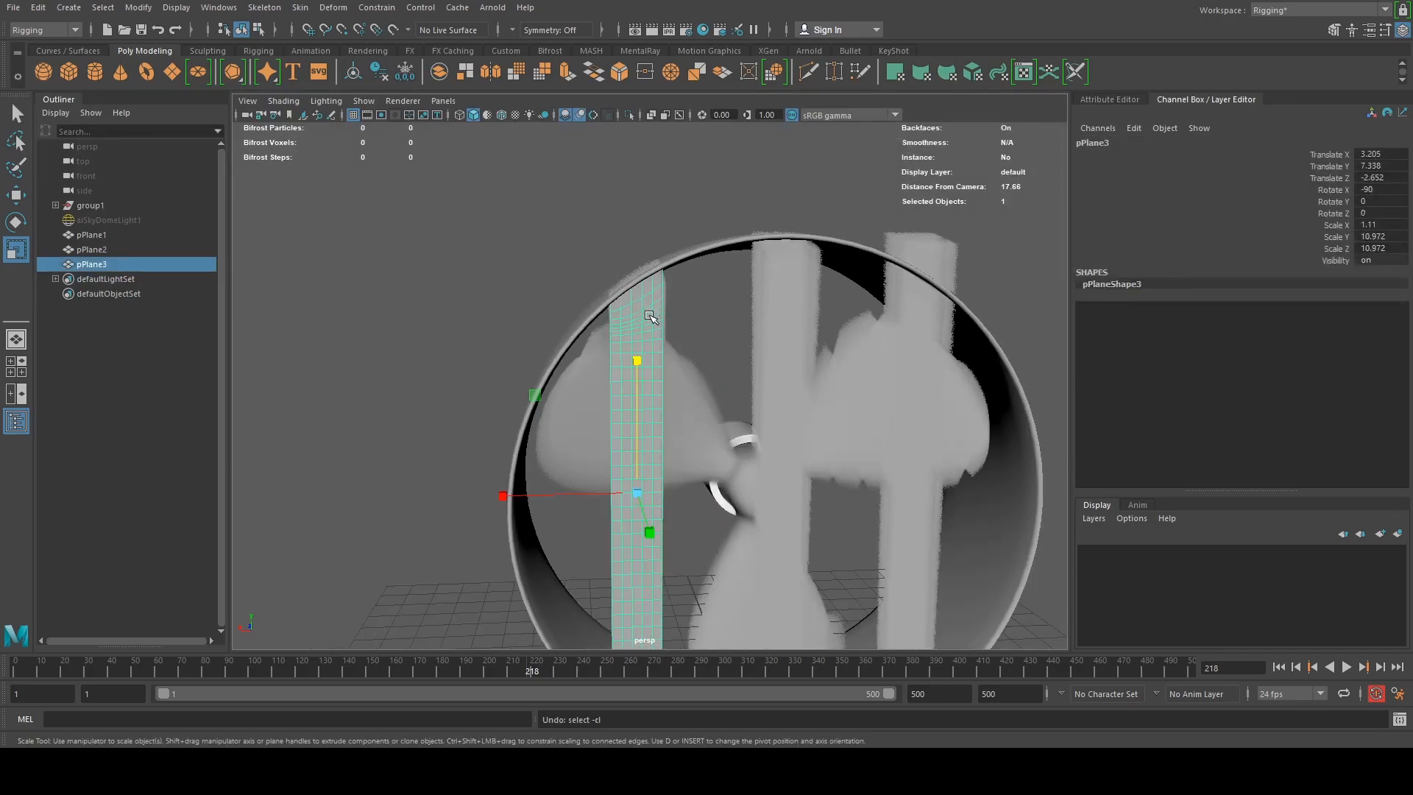
pyautogui.scroll(5, 654, 306)
# Undo the vertex edits on pPlane3, including the lowered corner, back to its straight top edge
pyautogui.hotkey('ctrl', 'z')
pyautogui.hotkey('ctrl', 'z')
pyautogui.hotkey('ctrl', 'z')
pyautogui.hotkey('ctrl', 'z')
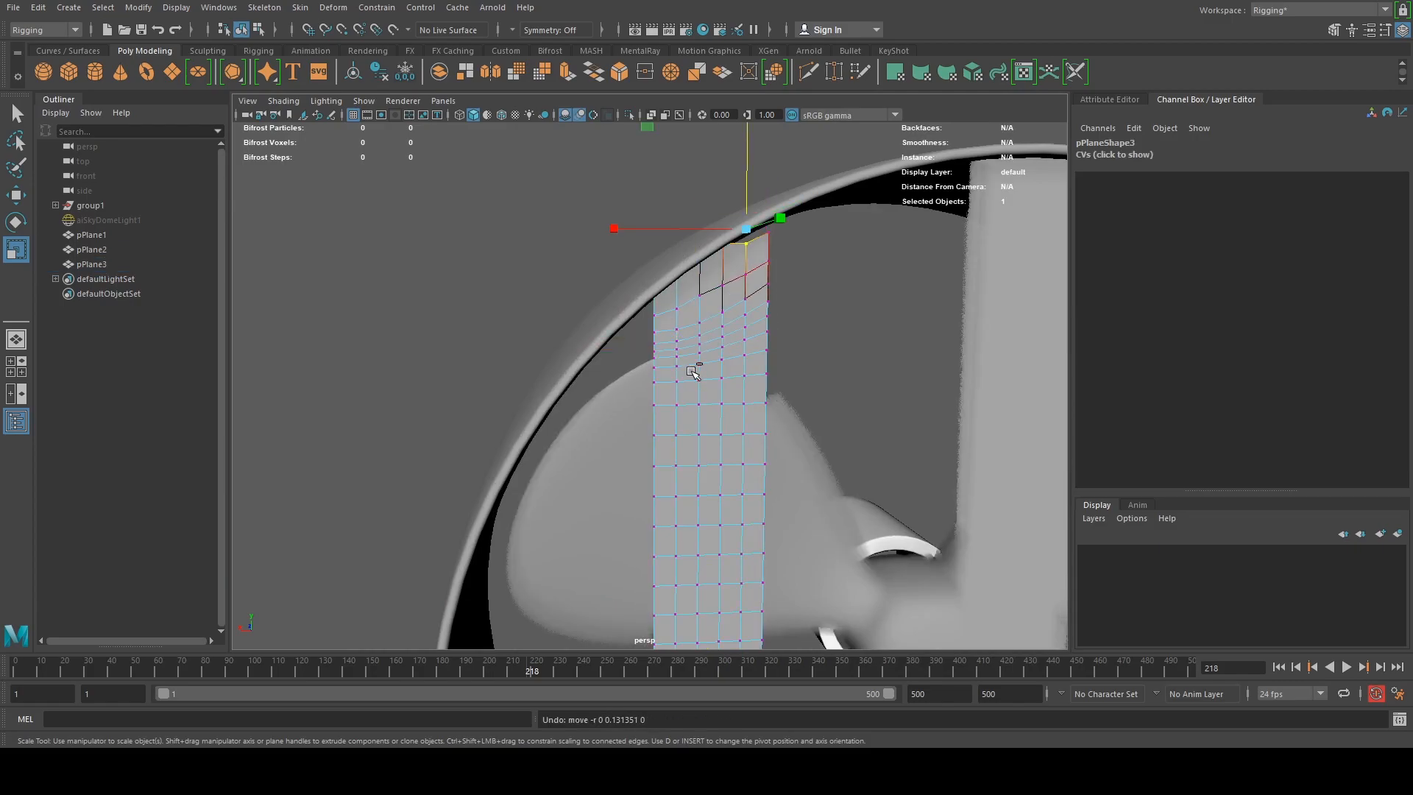
pyautogui.hotkey('ctrl', 'z')
pyautogui.hotkey('ctrl', 'z')
pyautogui.hotkey('ctrl', 'z')
pyautogui.hotkey('ctrl', 'z')
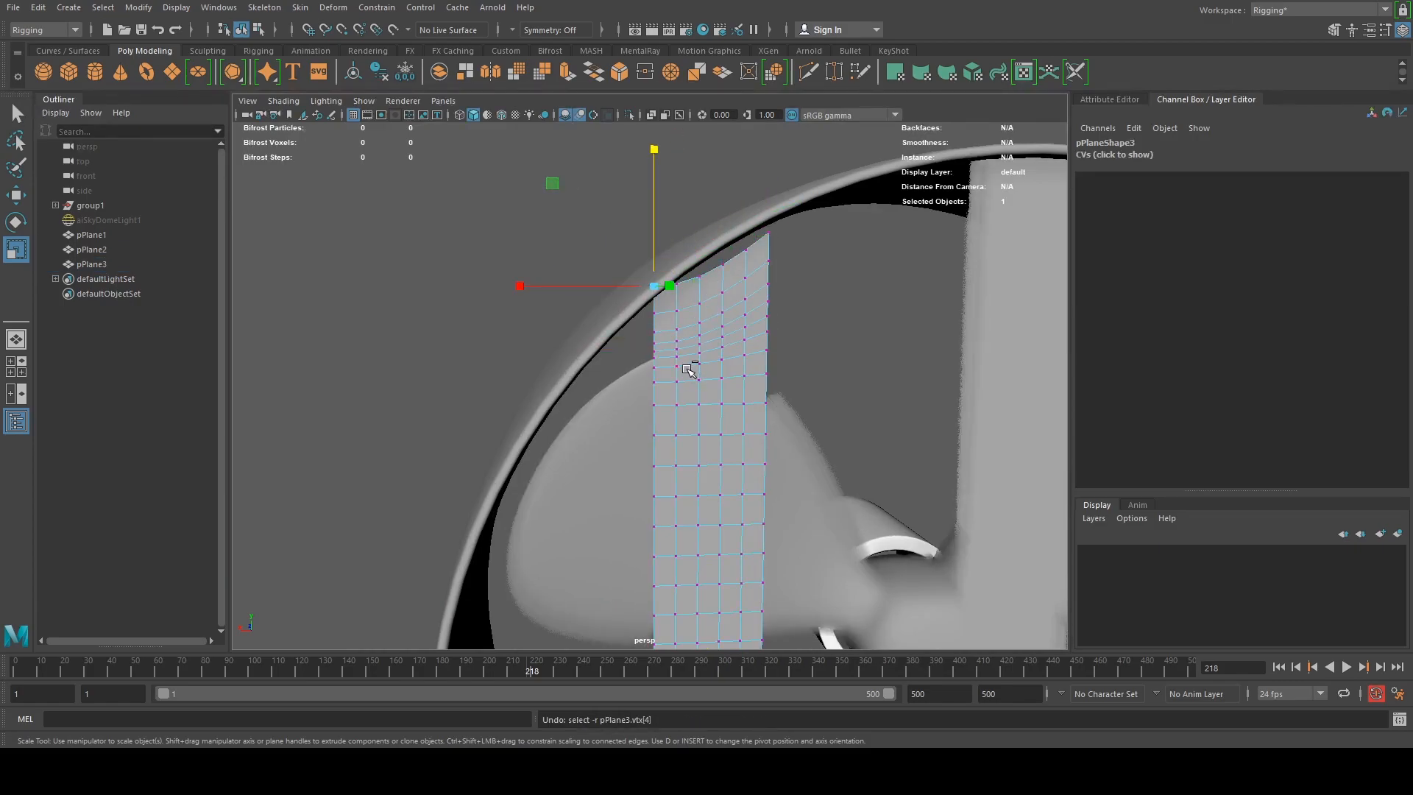
pyautogui.hotkey('ctrl', 'z')
pyautogui.keyDown('alt'); pyautogui.moveTo(688, 300); pyautogui.dragTo(713, 432); pyautogui.keyUp('alt')
pyautogui.hotkey('ctrl', 'z')
# Delete pPlane3's faces beyond the rim: the top two rows, the third row's two outer faces and the fourth row's outermost face
pyautogui.keyDown('alt'); pyautogui.moveTo(675, 430); pyautogui.dragTo(613, 479, button='middle'); pyautogui.keyUp('alt')
pyautogui.scroll(3, 634, 469)
pyautogui.click(557, 393)
pyautogui.click(696, 384)
pyautogui.keyDown('alt'); pyautogui.moveTo(710, 402); pyautogui.dragTo(705, 402); pyautogui.keyUp('alt')
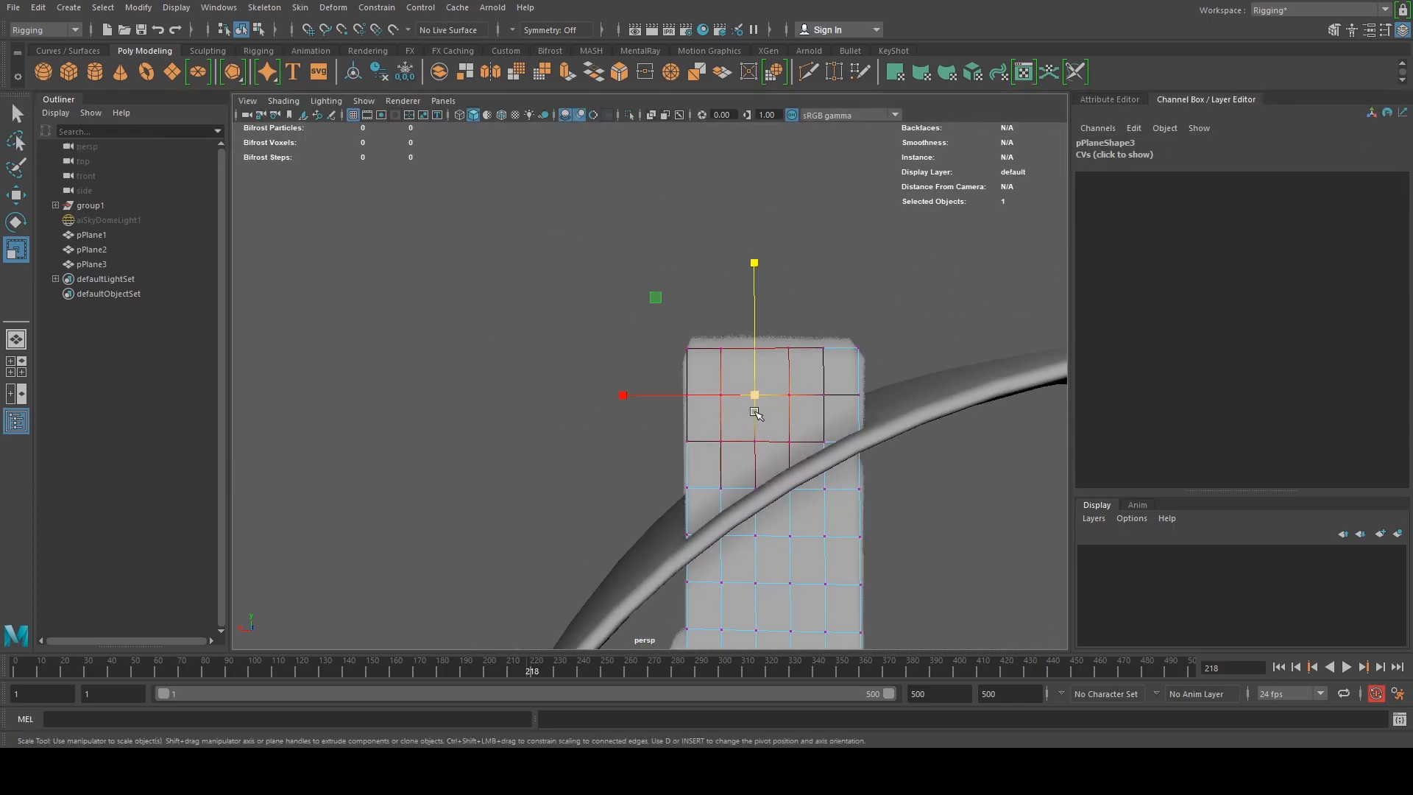
pyautogui.rightClick(801, 396)
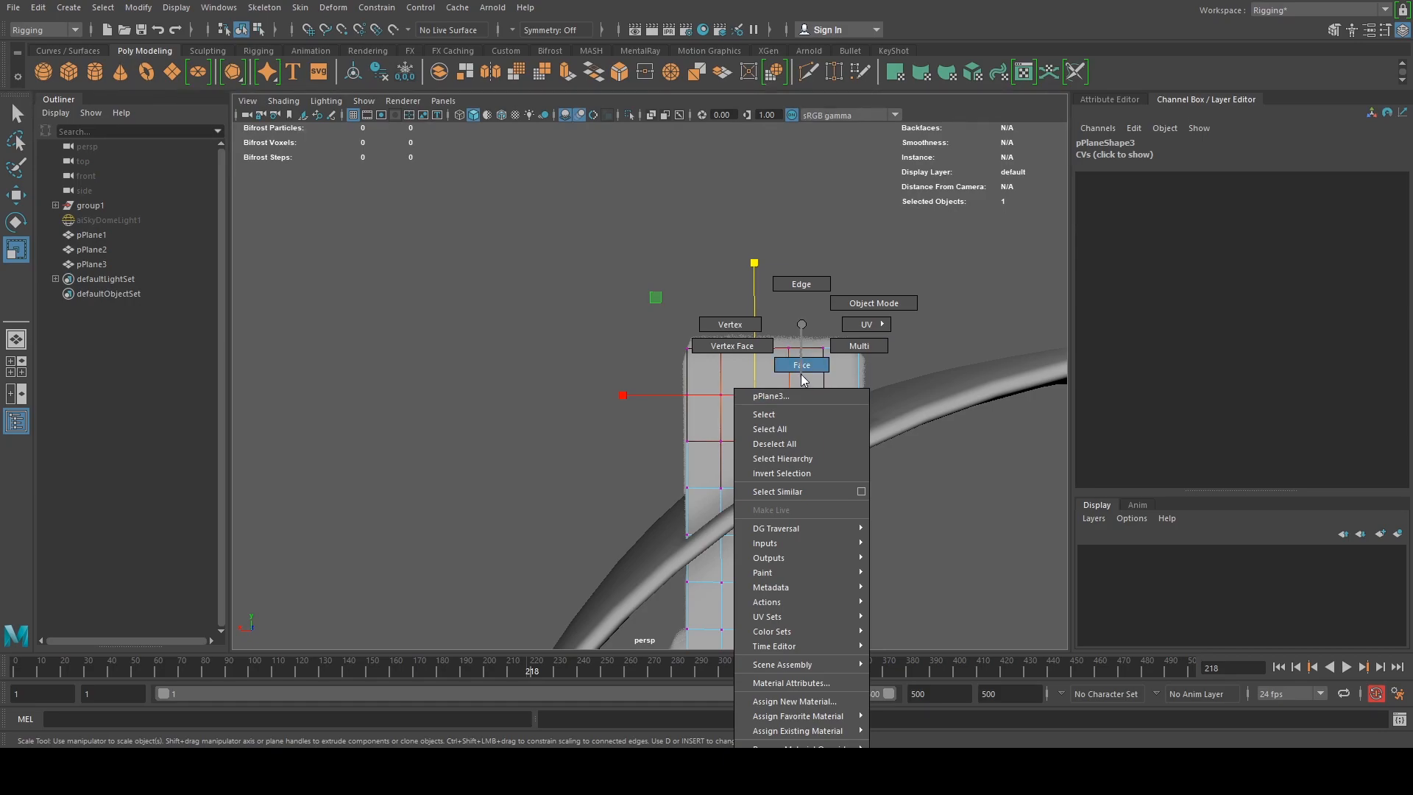
pyautogui.click(802, 376)
pyautogui.rightClick(738, 381)
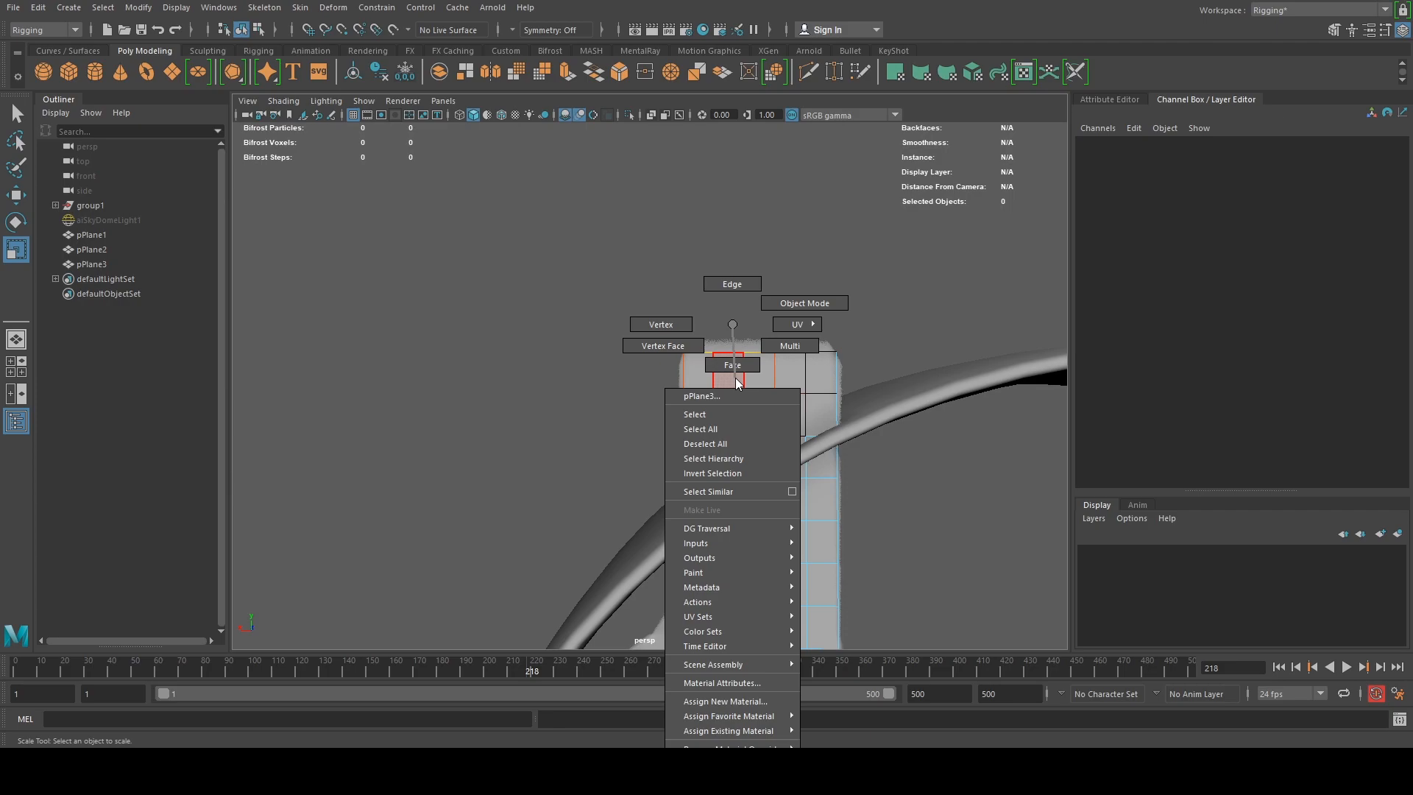
pyautogui.click(732, 364)
pyautogui.moveTo(631, 315); pyautogui.dragTo(827, 379)
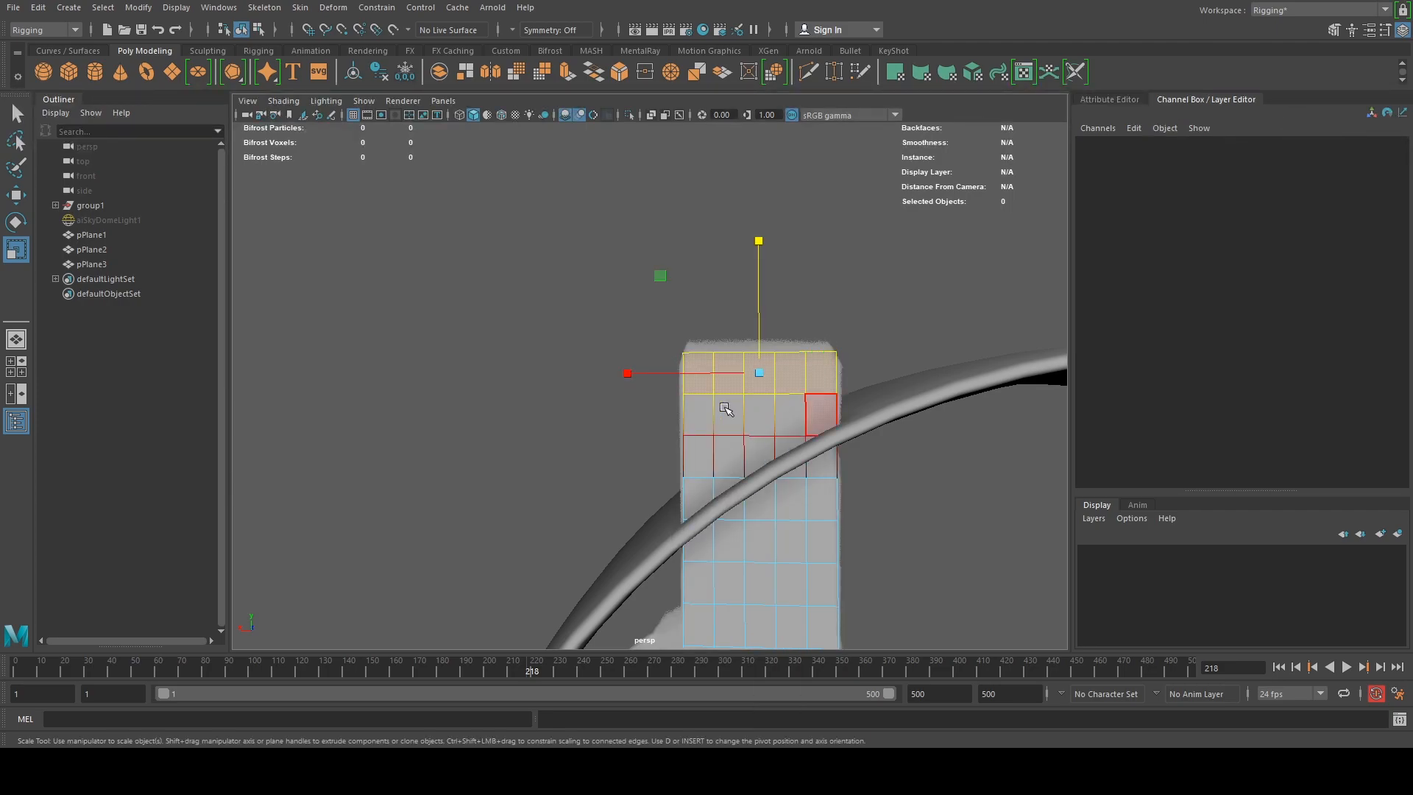
pyautogui.keyDown('shift'); pyautogui.click(701, 411); pyautogui.keyUp('shift')
pyautogui.keyDown('shift'); pyautogui.click(728, 414); pyautogui.keyUp('shift')
pyautogui.keyDown('shift'); pyautogui.click(758, 414); pyautogui.keyUp('shift')
pyautogui.keyDown('shift'); pyautogui.click(795, 413); pyautogui.keyUp('shift')
pyautogui.keyDown('shift'); pyautogui.click(817, 416); pyautogui.keyUp('shift')
pyautogui.keyDown('shift'); pyautogui.click(763, 445); pyautogui.keyUp('shift')
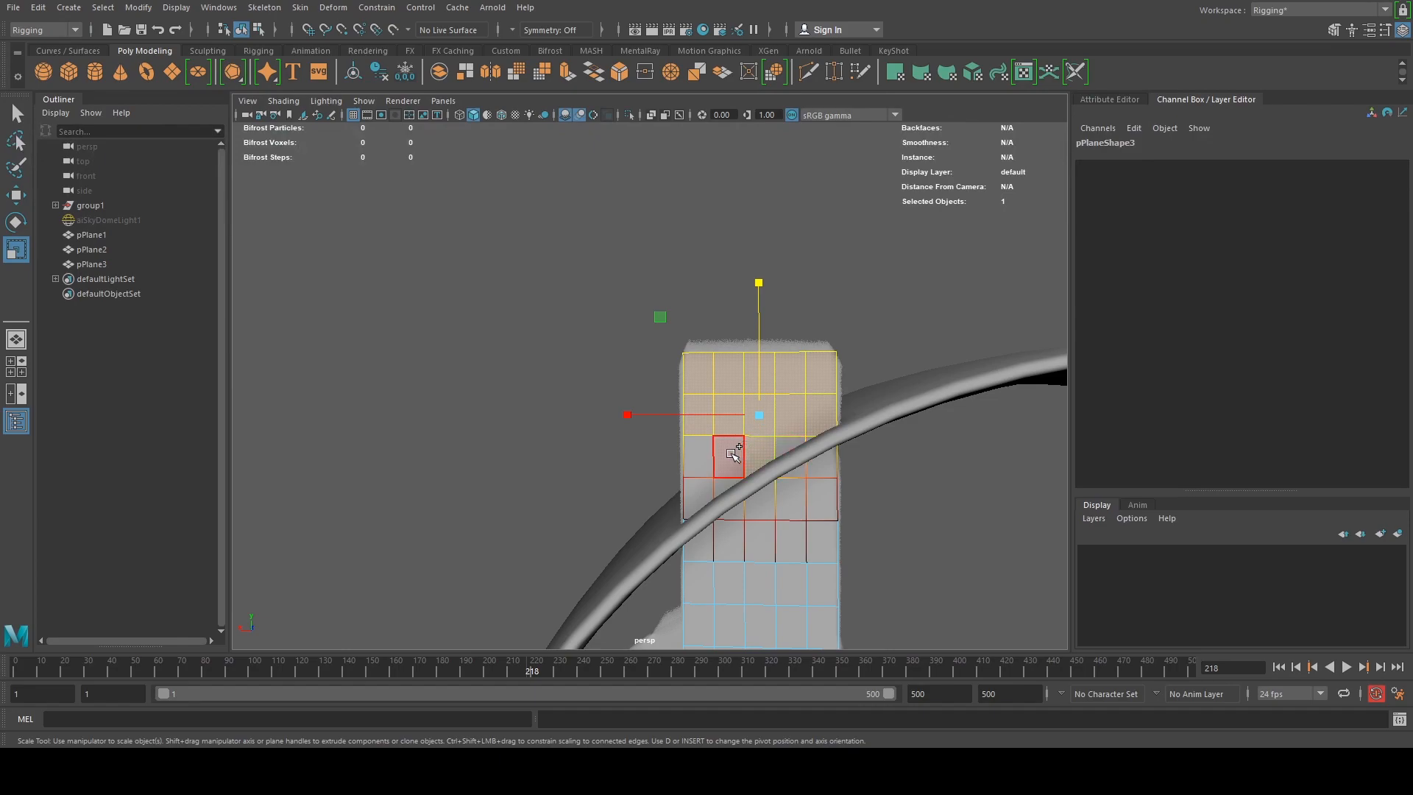
pyautogui.keyDown('ctrl'); pyautogui.click(758, 451); pyautogui.keyUp('ctrl')
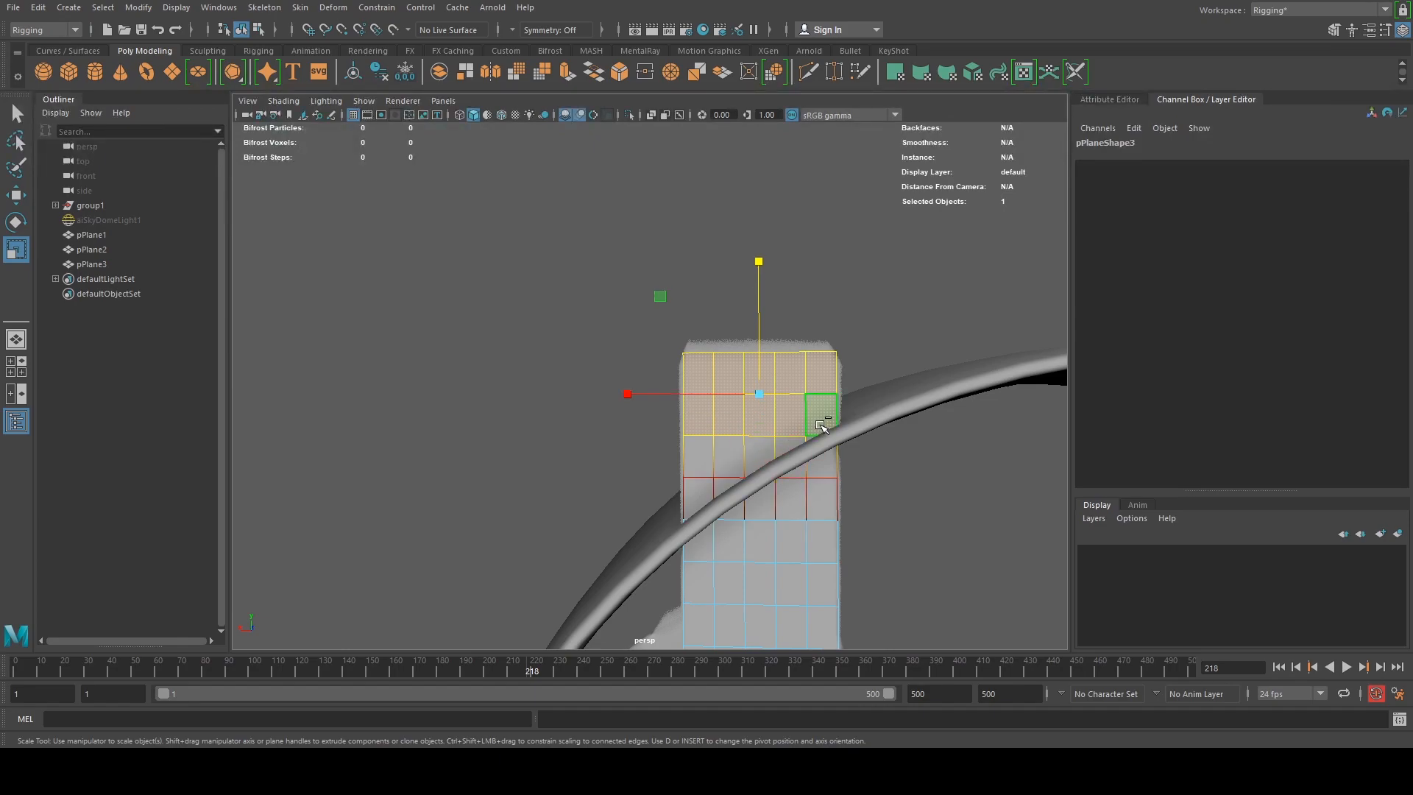
pyautogui.keyDown('shift'); pyautogui.click(693, 457); pyautogui.keyUp('shift')
pyautogui.keyDown('shift'); pyautogui.click(727, 453); pyautogui.keyUp('shift')
pyautogui.keyDown('shift'); pyautogui.click(698, 498); pyautogui.keyUp('shift')
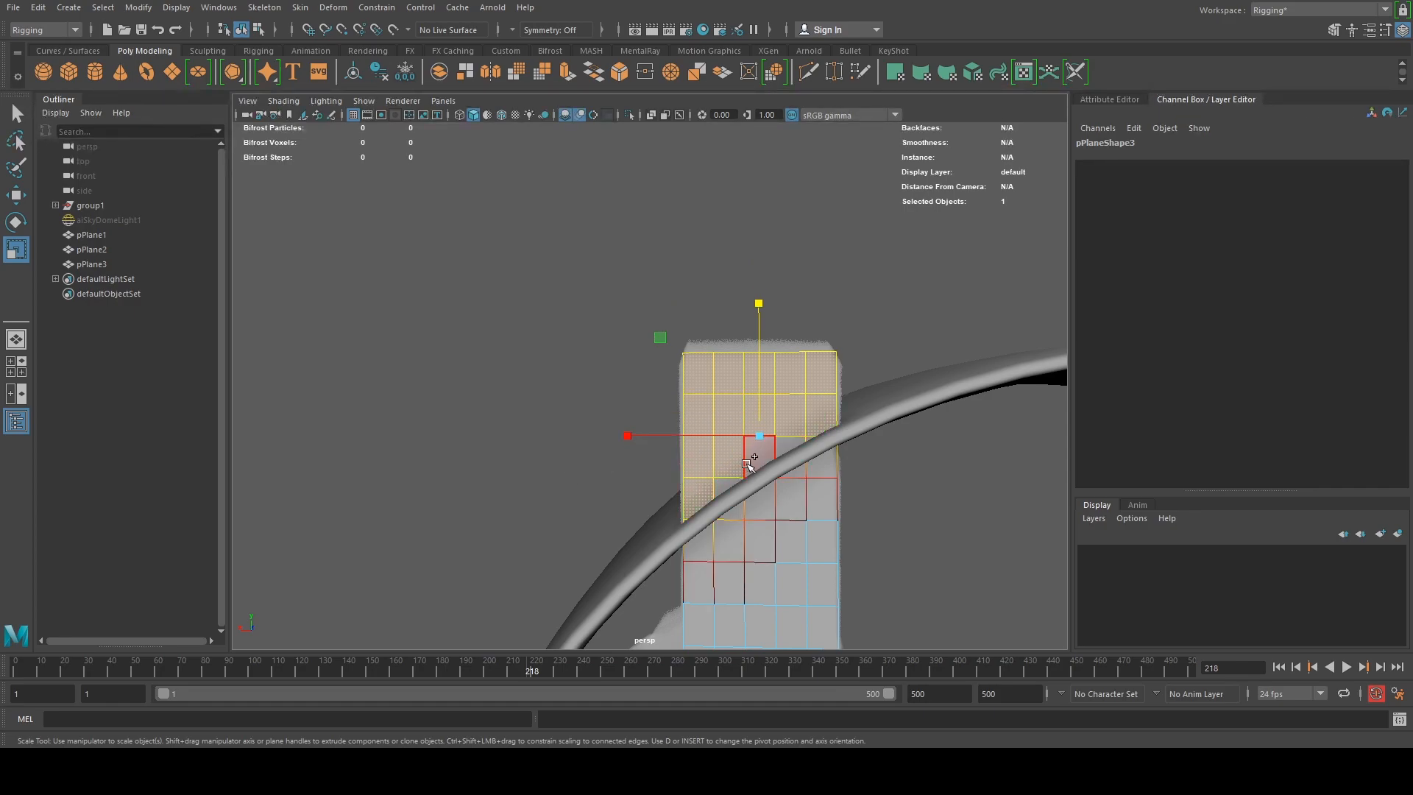
pyautogui.press('Delete')
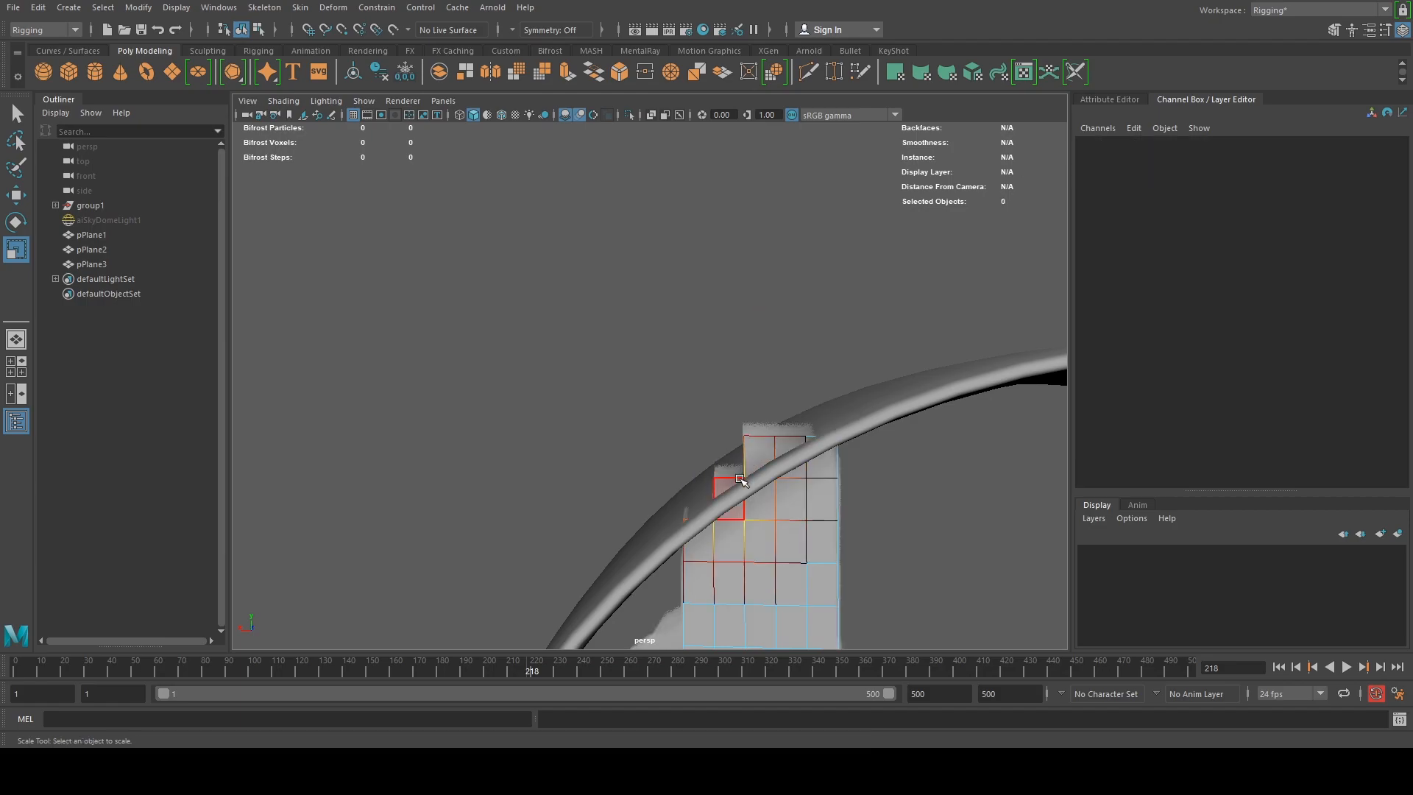
# Turn off motion blur and screen space ambient occlusion in the viewport, and switch pPlane3 to vertex selection
pyautogui.rightClick(735, 450)
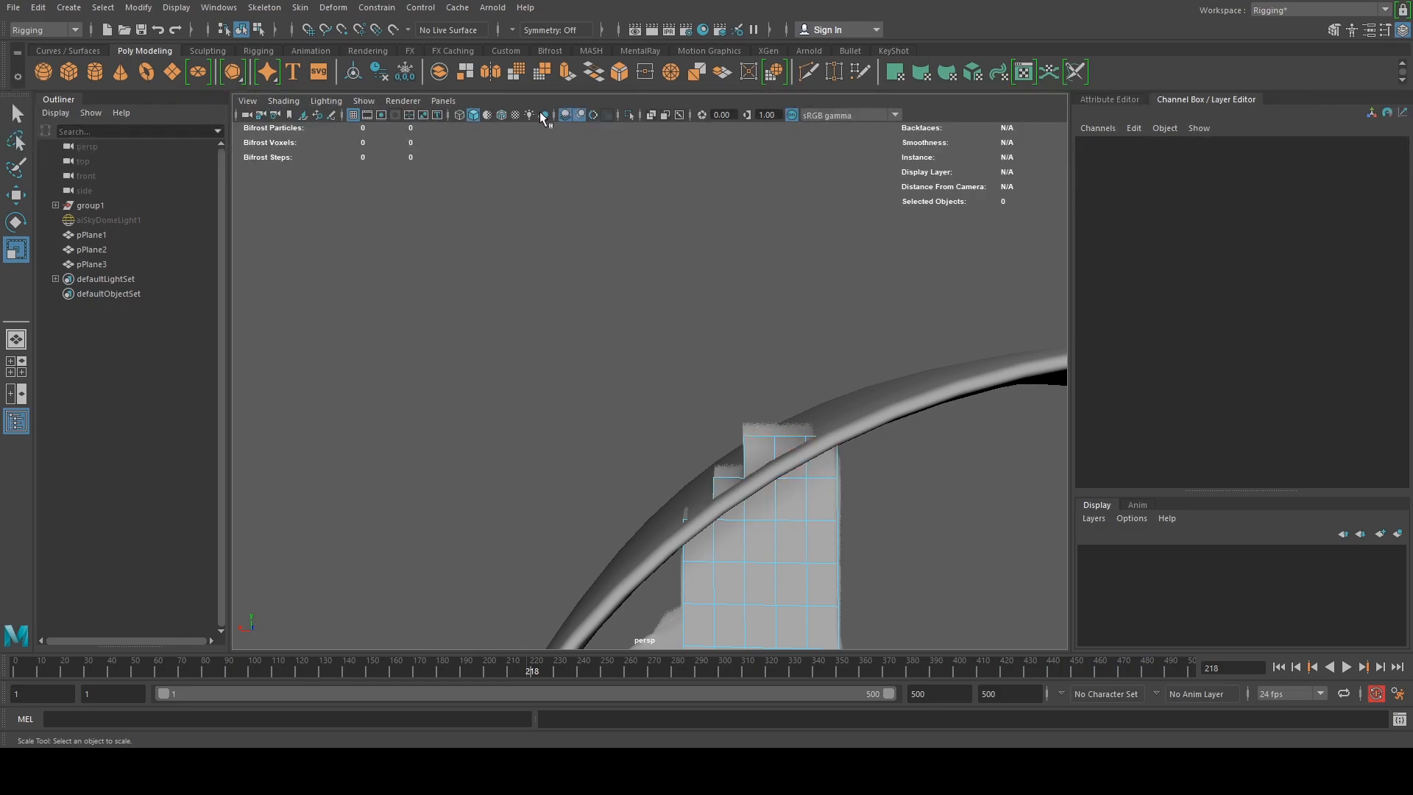
pyautogui.click(581, 115)
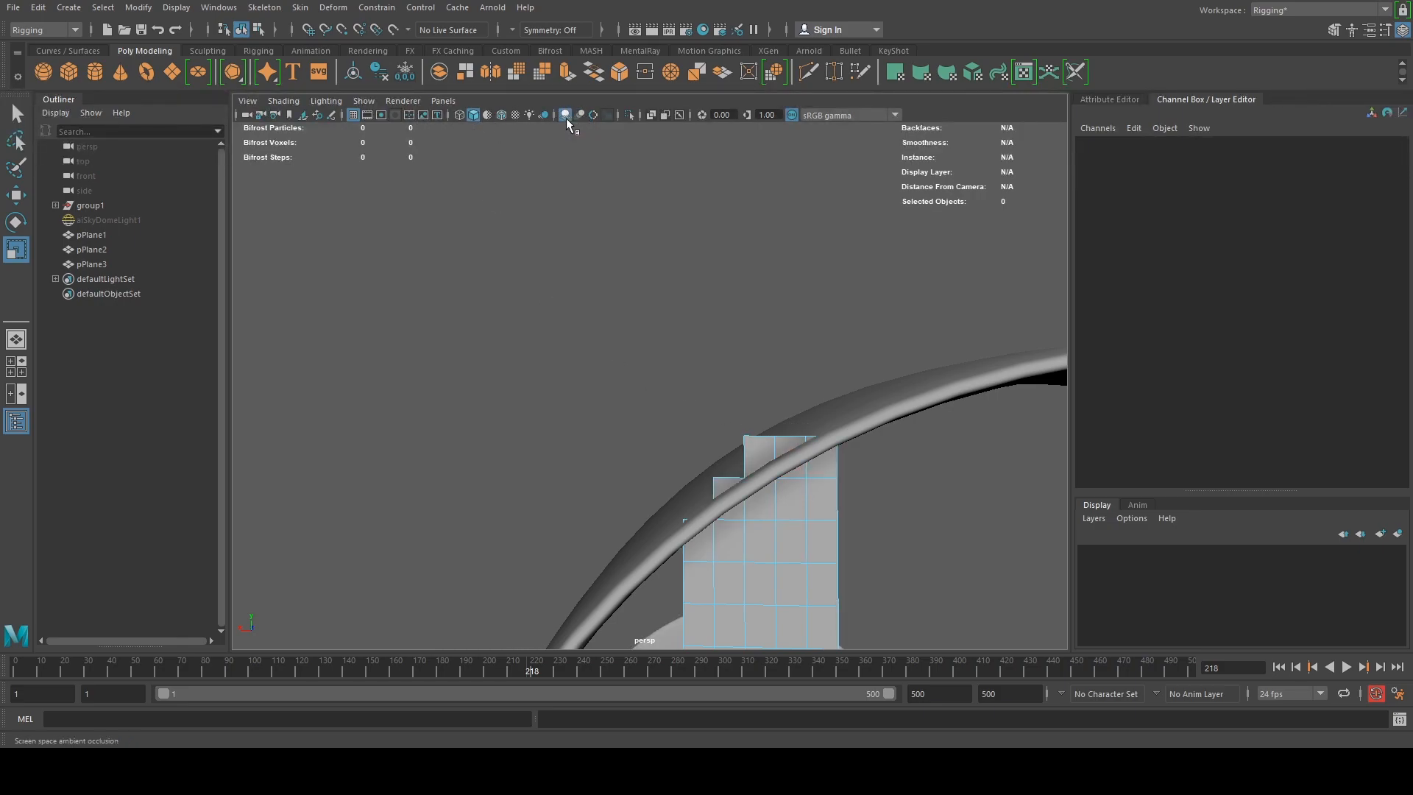
pyautogui.click(566, 116)
pyautogui.moveTo(755, 454); pyautogui.dragTo(678, 324, button='right')
# Try to scale the three stair-step corner vertices of pPlane3 vertically
pyautogui.moveTo(712, 405); pyautogui.dragTo(762, 445)
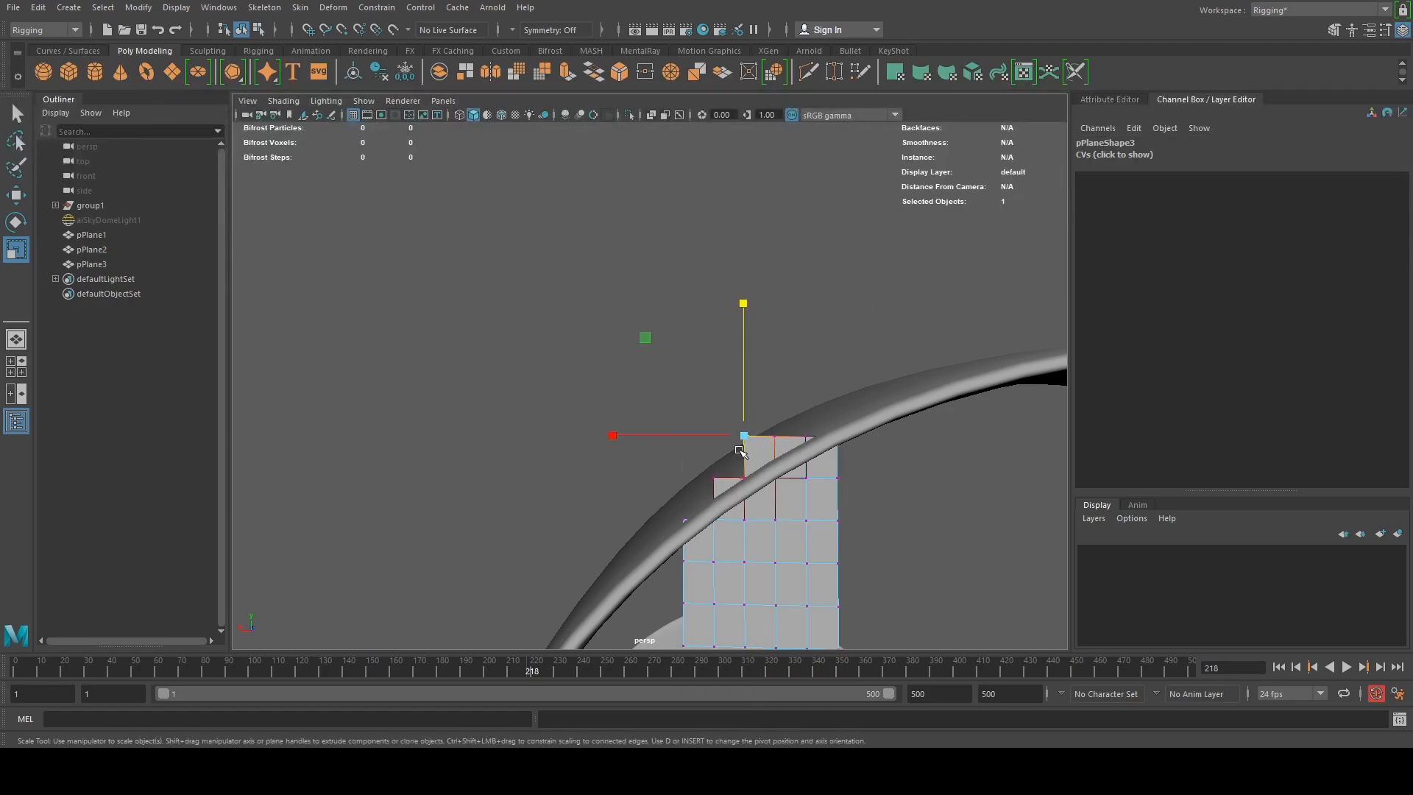
pyautogui.keyDown('shift'); pyautogui.click(711, 476); pyautogui.keyUp('shift')
pyautogui.keyDown('shift'); pyautogui.click(685, 519); pyautogui.keyUp('shift')
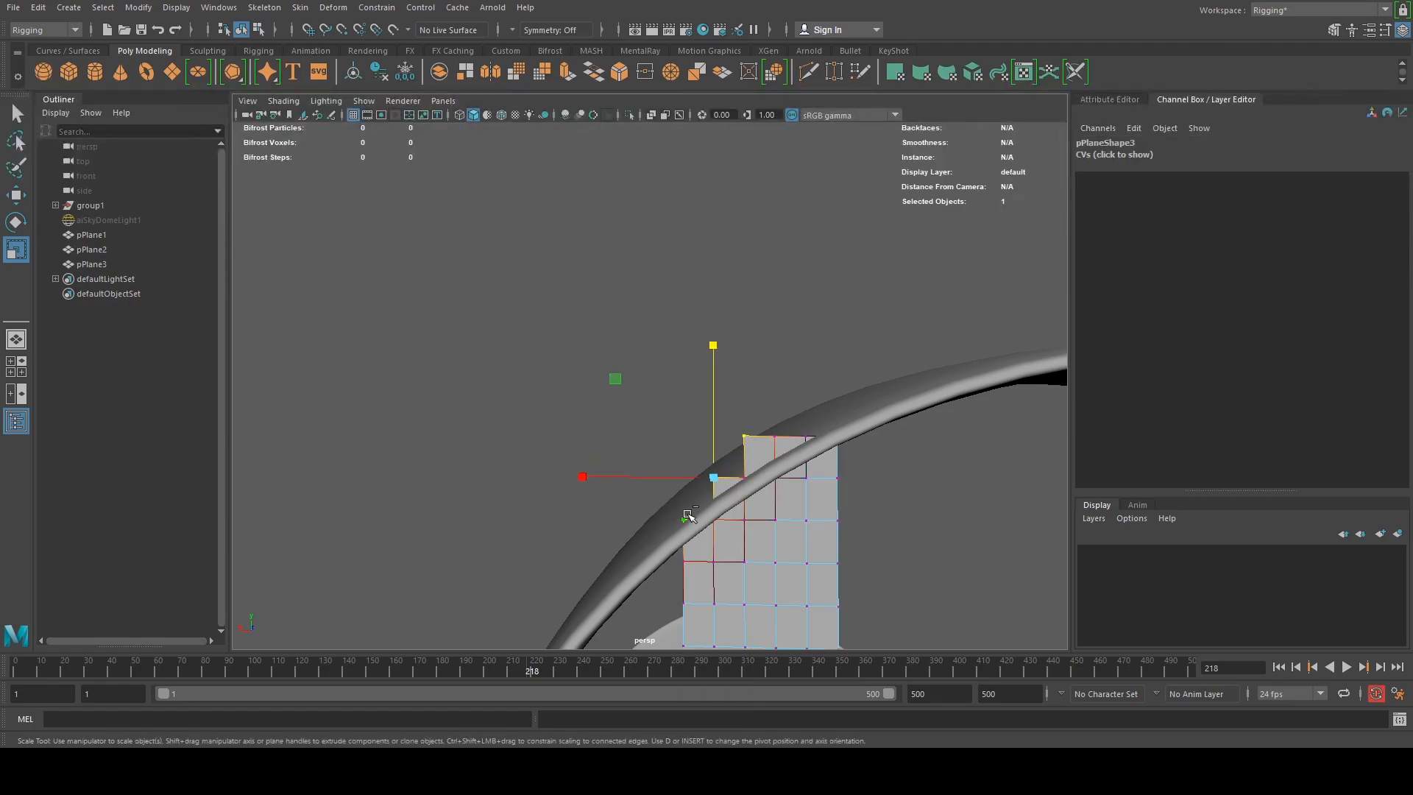
pyautogui.moveTo(722, 333); pyautogui.dragTo(721, 359)
pyautogui.hotkey('ctrl', 'z')
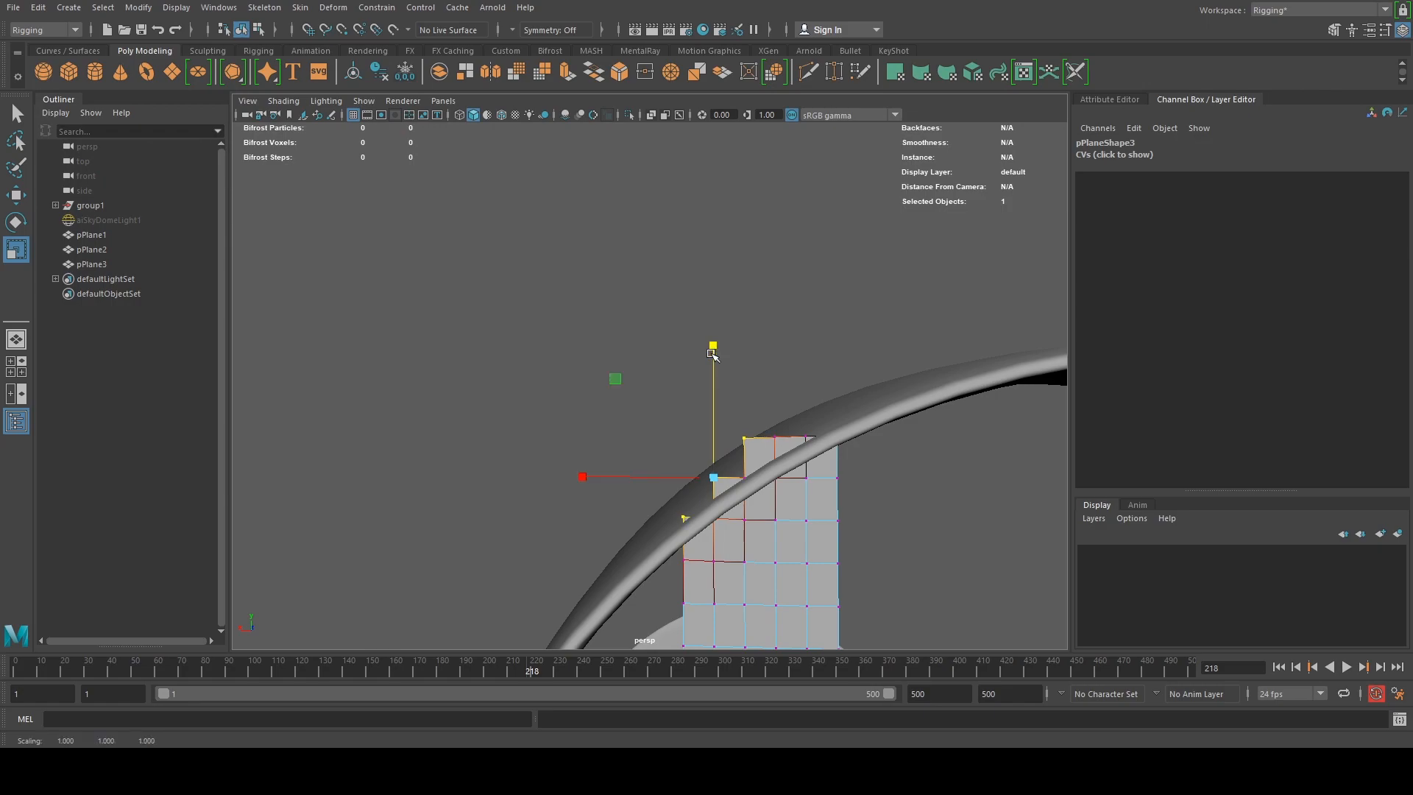
# Move the stair-step vertices on pPlane3's outer side vertically so they sit along the ring's rim
pyautogui.click(683, 519)
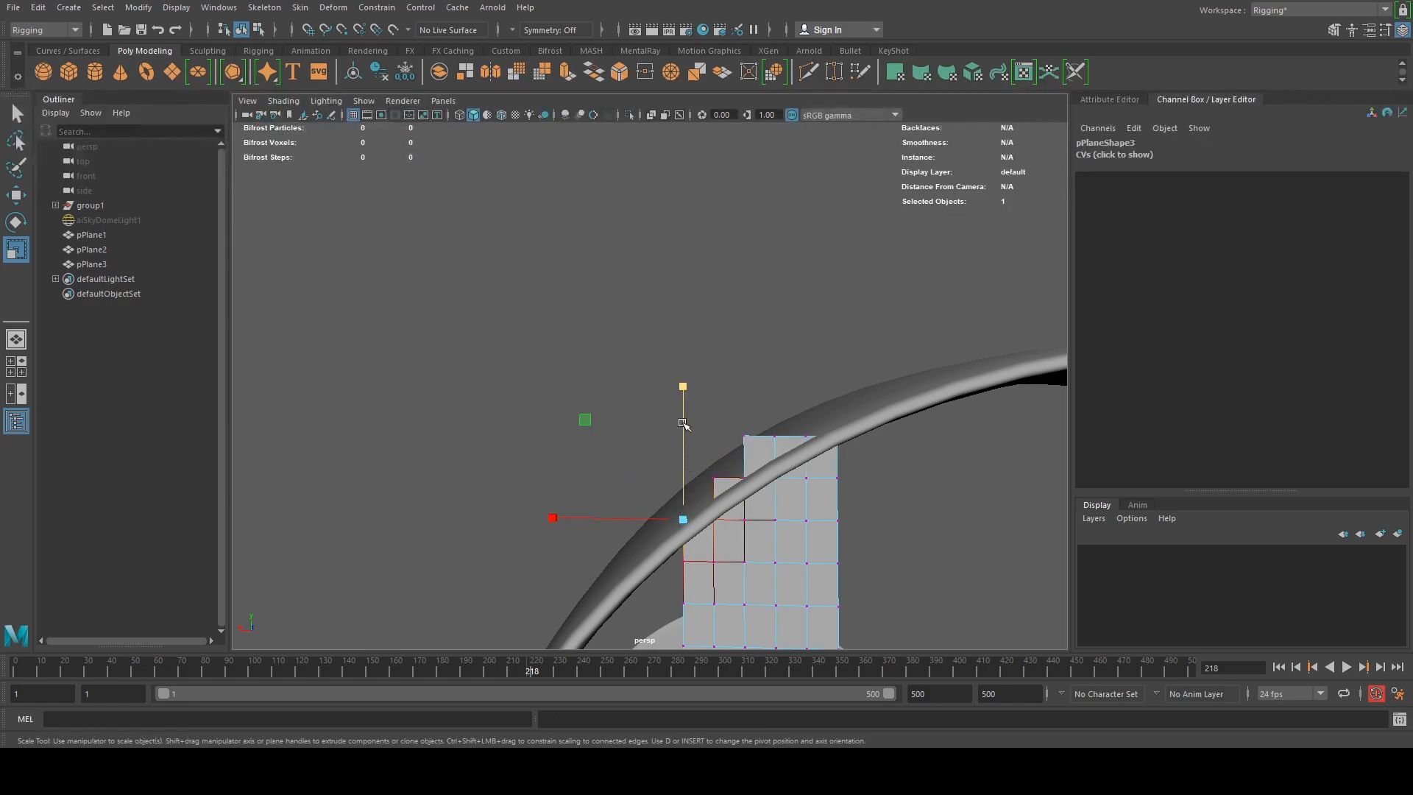
pyautogui.press('w')
pyautogui.moveTo(683, 385); pyautogui.dragTo(683, 394)
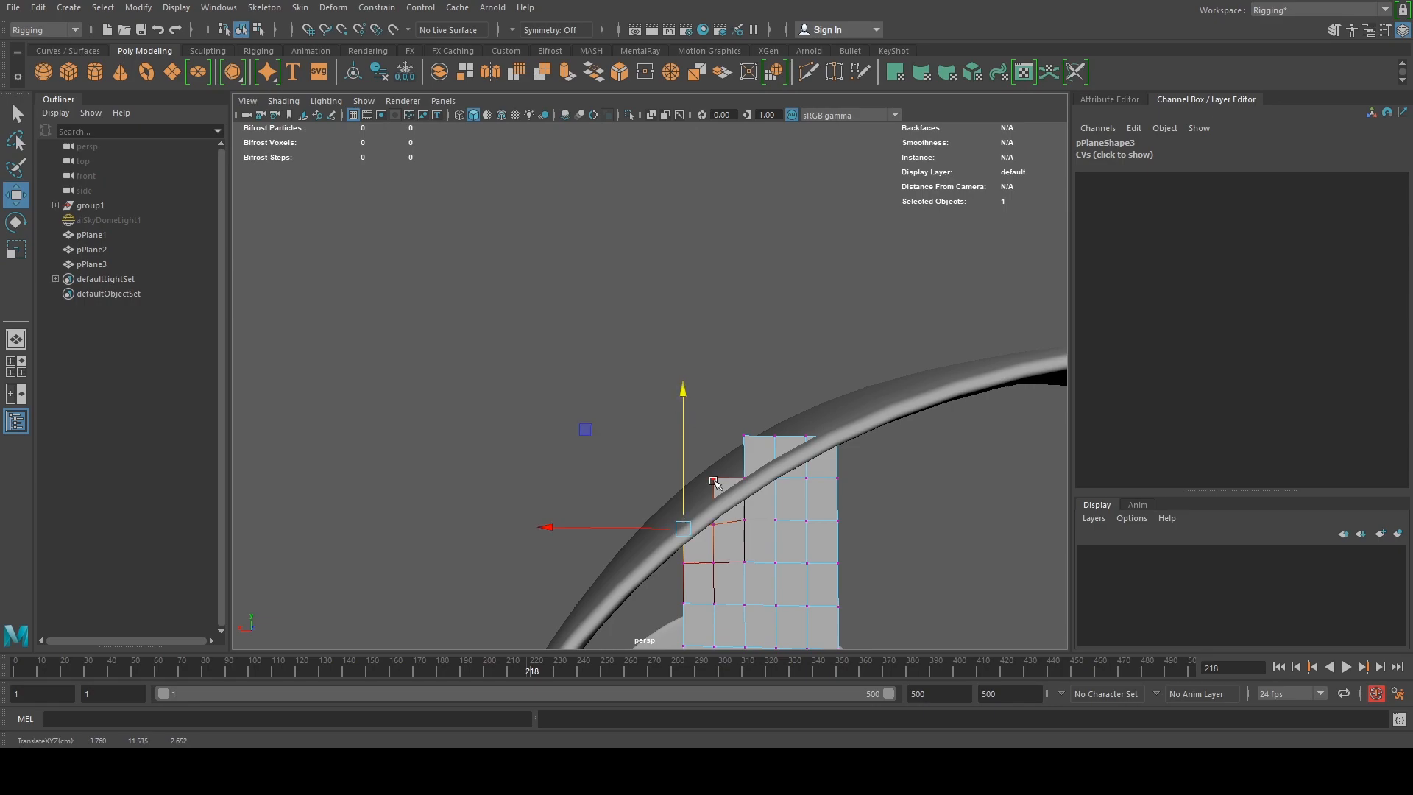
pyautogui.keyDown('alt'); pyautogui.moveTo(715, 480); pyautogui.dragTo(767, 569, button='right'); pyautogui.keyUp('alt')
pyautogui.keyDown('alt'); pyautogui.moveTo(767, 569); pyautogui.dragTo(775, 528, button='middle'); pyautogui.keyUp('alt')
pyautogui.moveTo(776, 528)
pyautogui.keyDown('alt'); pyautogui.mouseDown(button='right')
pyautogui.moveTo(793, 578)
pyautogui.moveTo(786, 518)
pyautogui.mouseUp(button='right'); pyautogui.keyUp('alt')
pyautogui.click(770, 367)
pyautogui.moveTo(767, 233); pyautogui.dragTo(769, 179)
pyautogui.keyDown('alt'); pyautogui.moveTo(681, 179); pyautogui.dragTo(814, 204); pyautogui.keyUp('alt')
pyautogui.click(777, 435)
pyautogui.moveTo(784, 300); pyautogui.dragTo(773, 254)
# Shift the next top-edge vertices of pPlane3 vertically and sideways so the edge continues along the rim's curve
pyautogui.keyDown('alt'); pyautogui.moveTo(869, 320); pyautogui.dragTo(779, 443, button='middle'); pyautogui.keyUp('alt')
pyautogui.click(805, 228)
pyautogui.moveTo(807, 156); pyautogui.dragTo(807, 306)
pyautogui.moveTo(673, 376); pyautogui.dragTo(733, 368)
pyautogui.keyDown('alt'); pyautogui.moveTo(1010, 243); pyautogui.dragTo(840, 322, button='middle'); pyautogui.keyUp('alt')
pyautogui.click(755, 296)
pyautogui.moveTo(754, 158); pyautogui.dragTo(754, 262)
pyautogui.keyDown('alt'); pyautogui.moveTo(920, 400); pyautogui.dragTo(834, 380); pyautogui.keyUp('alt')
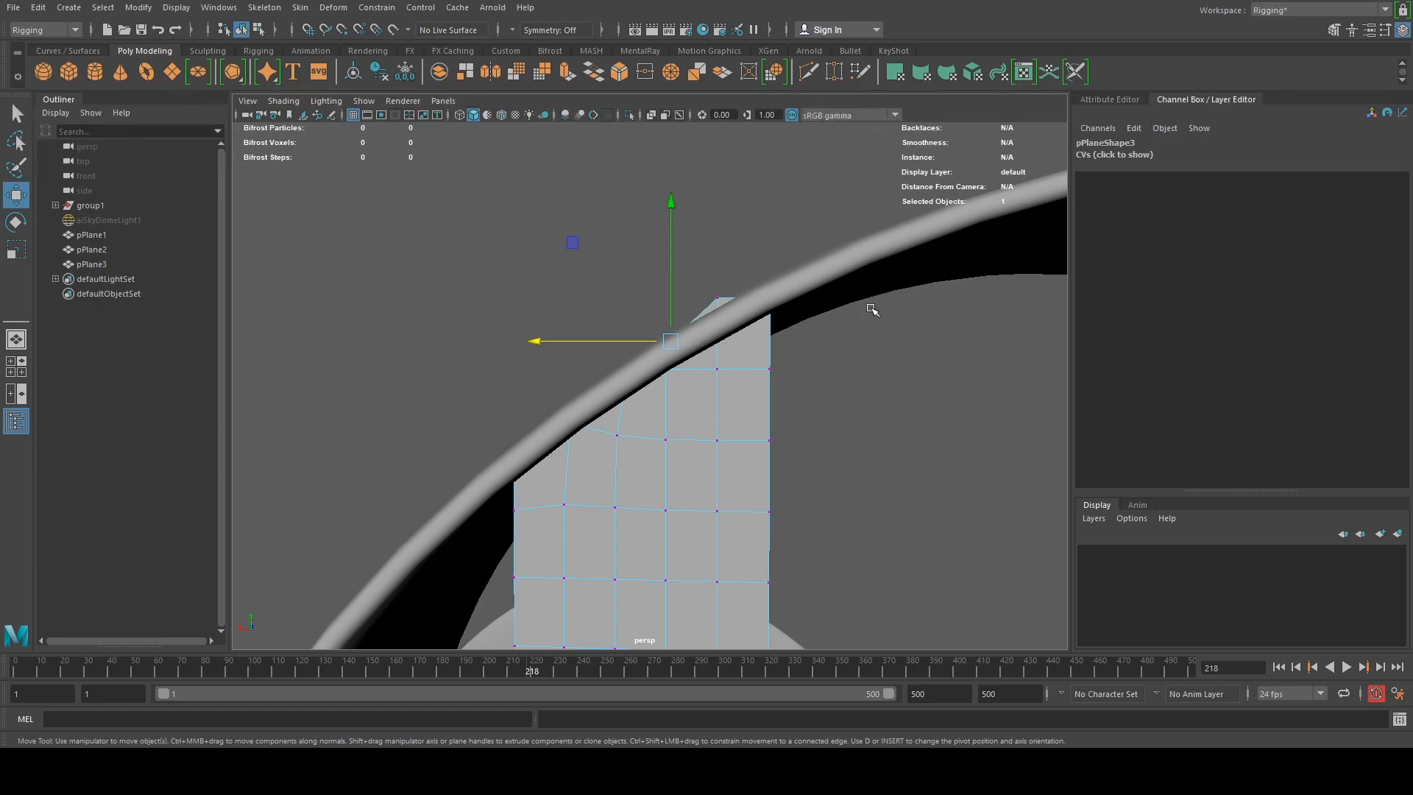
# Lower the top vertex protruding above the rim and return pPlane3 to object mode
pyautogui.click(713, 301)
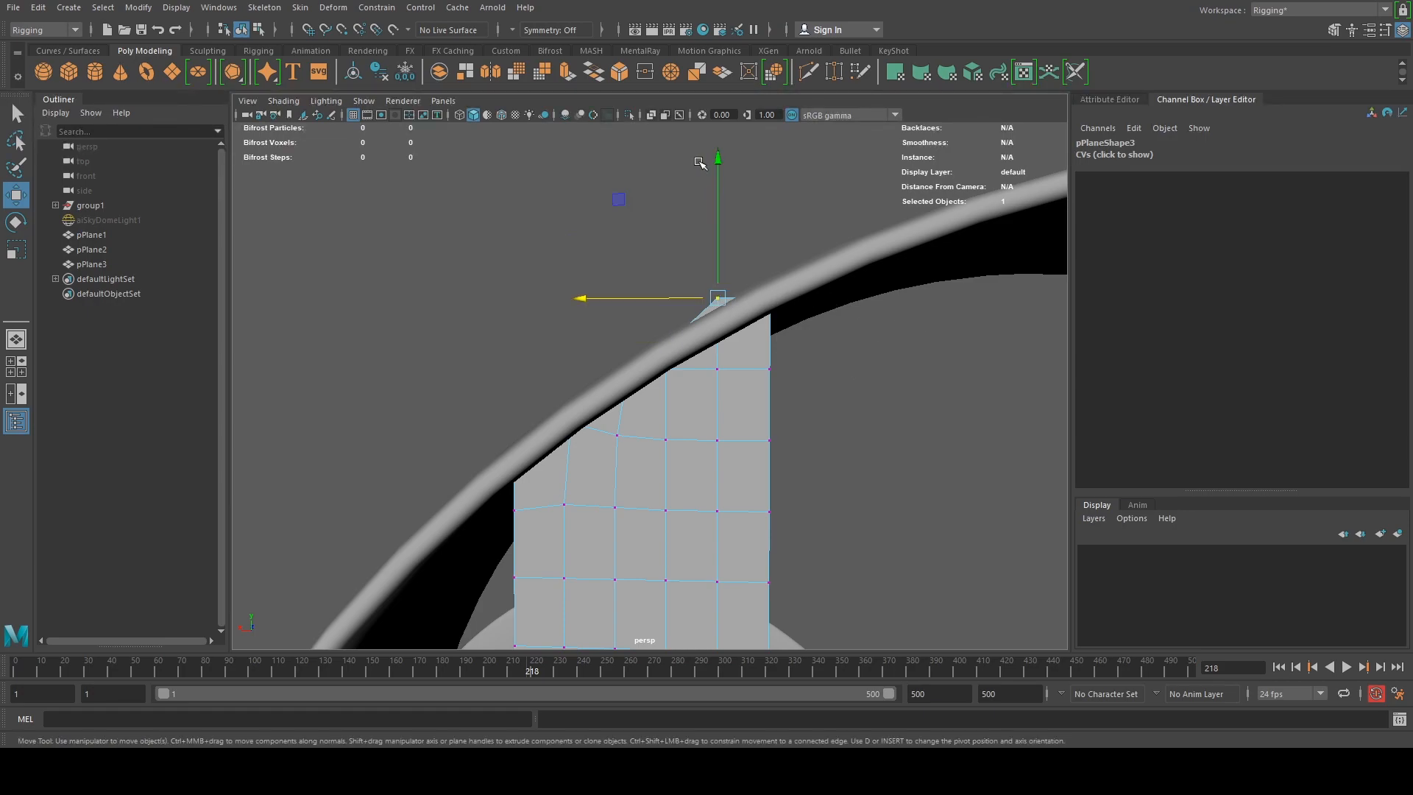
pyautogui.moveTo(718, 160); pyautogui.dragTo(719, 176)
pyautogui.moveTo(700, 449); pyautogui.dragTo(761, 298, button='right')
pyautogui.scroll(-3, 725, 427)
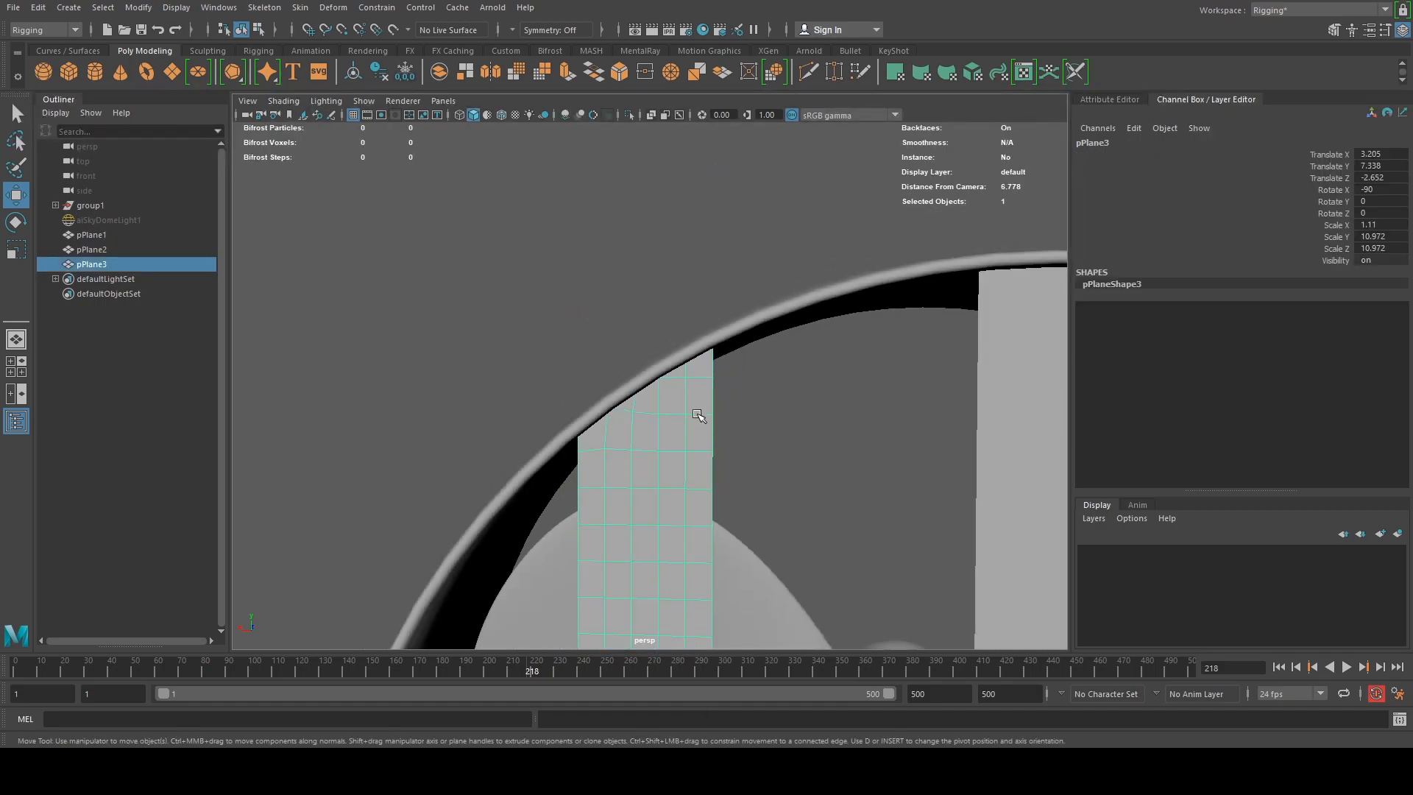
# Examine the trimmed strip's fit against the rim up close and alongside the other two strips
pyautogui.click(753, 386)
pyautogui.scroll(-2, 736, 427)
pyautogui.click(673, 440)
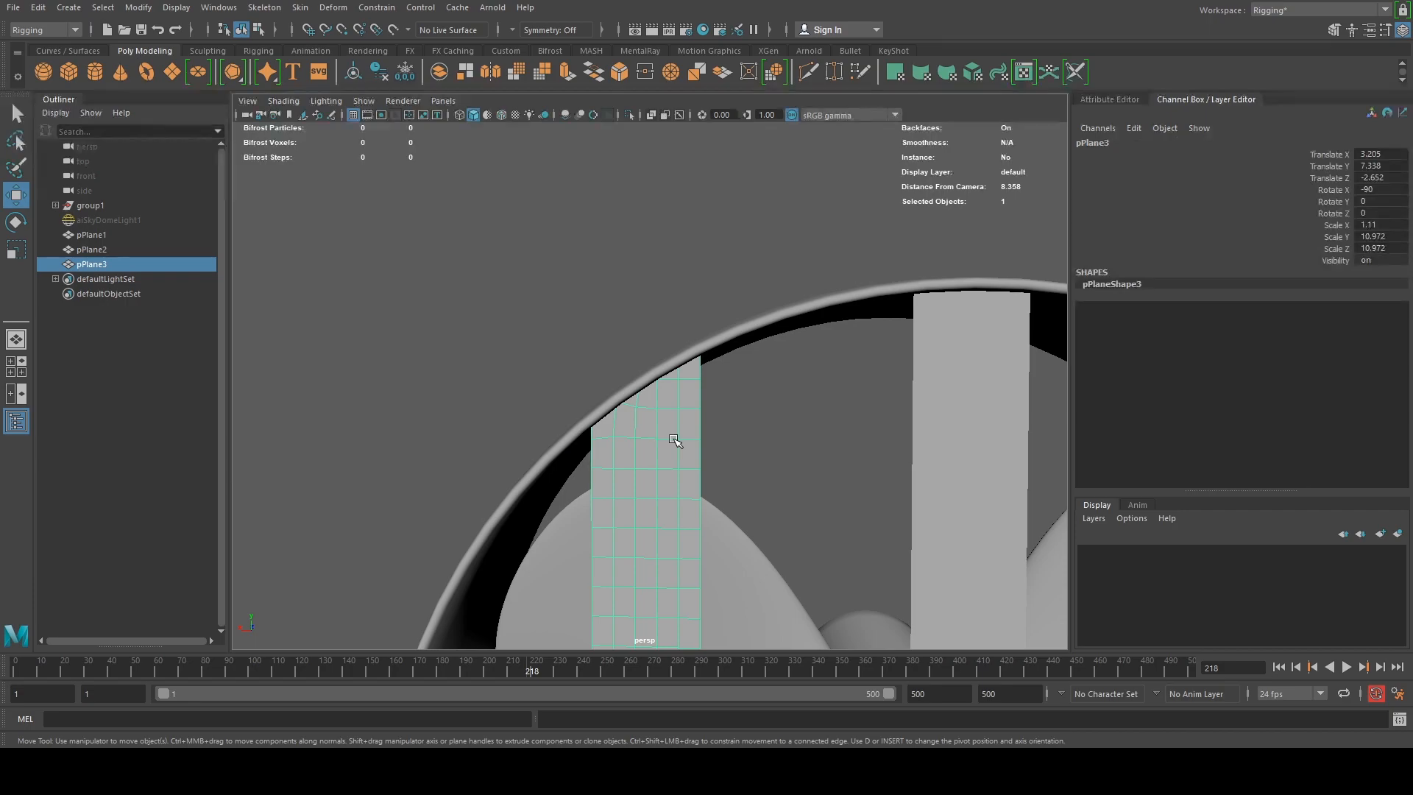
pyautogui.click(731, 441)
pyautogui.scroll(-2, 731, 442)
pyautogui.click(687, 454)
pyautogui.scroll(-3, 687, 453)
pyautogui.moveTo(691, 501)
pyautogui.keyDown('alt'); pyautogui.mouseDown()
pyautogui.moveTo(754, 498)
pyautogui.moveTo(697, 499)
pyautogui.moveTo(674, 519)
pyautogui.mouseUp(); pyautogui.keyUp('alt')
pyautogui.scroll(8, 675, 519)
pyautogui.scroll(-10, 687, 493)
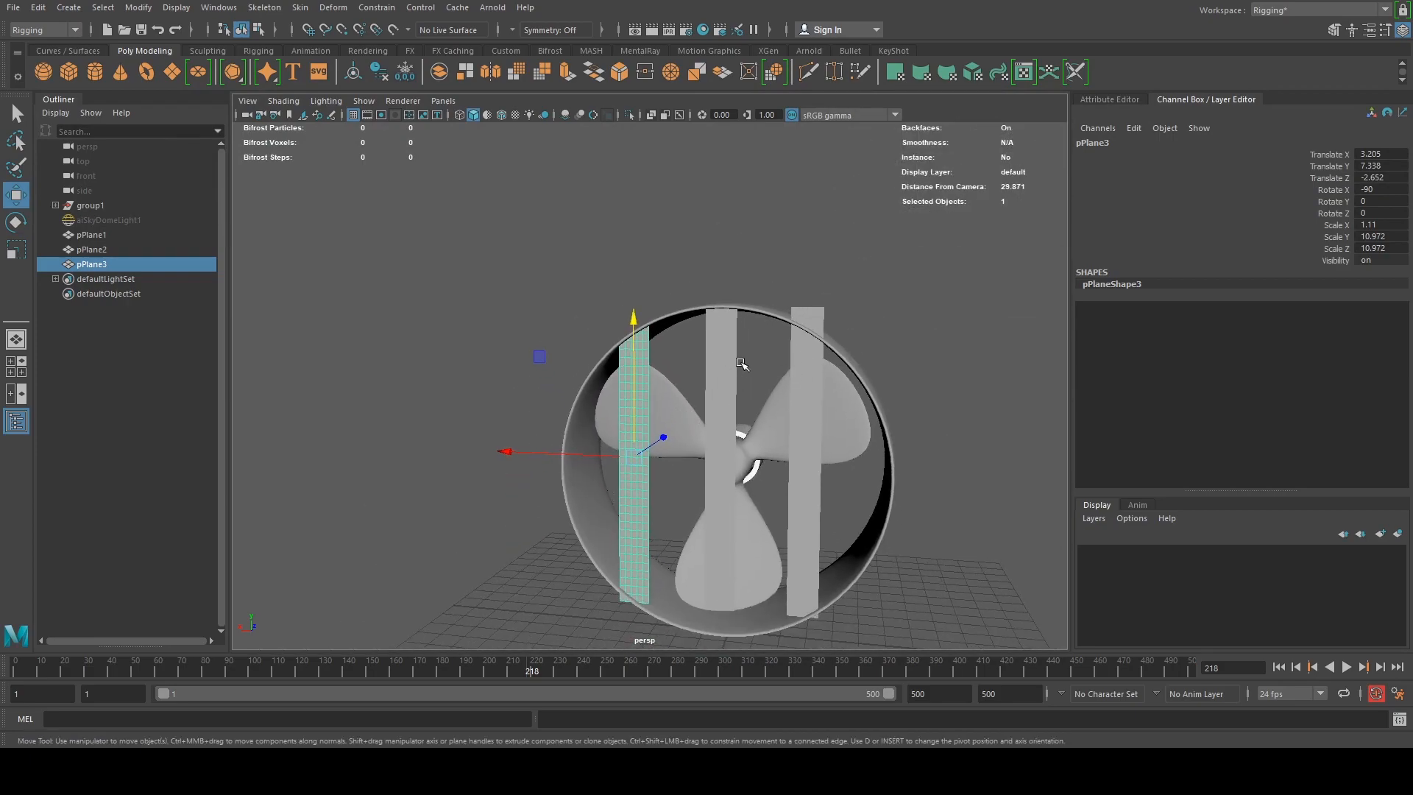
pyautogui.scroll(3, 739, 371)
pyautogui.scroll(-1, 739, 382)
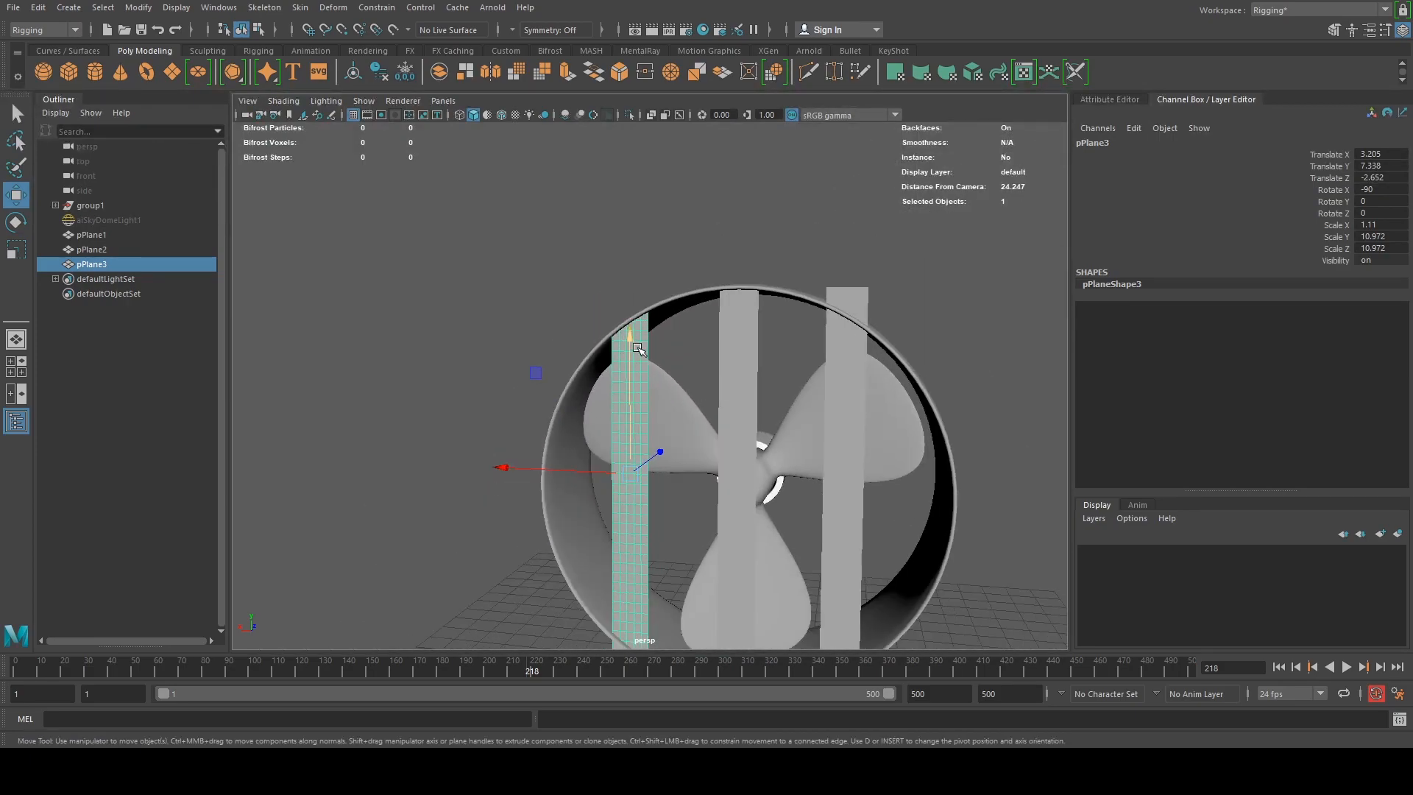
# Move pPlane3's pivot up to its top edge at the rim, at about Y 11.78
pyautogui.press('d')
pyautogui.moveTo(632, 344); pyautogui.dragTo(647, 184)
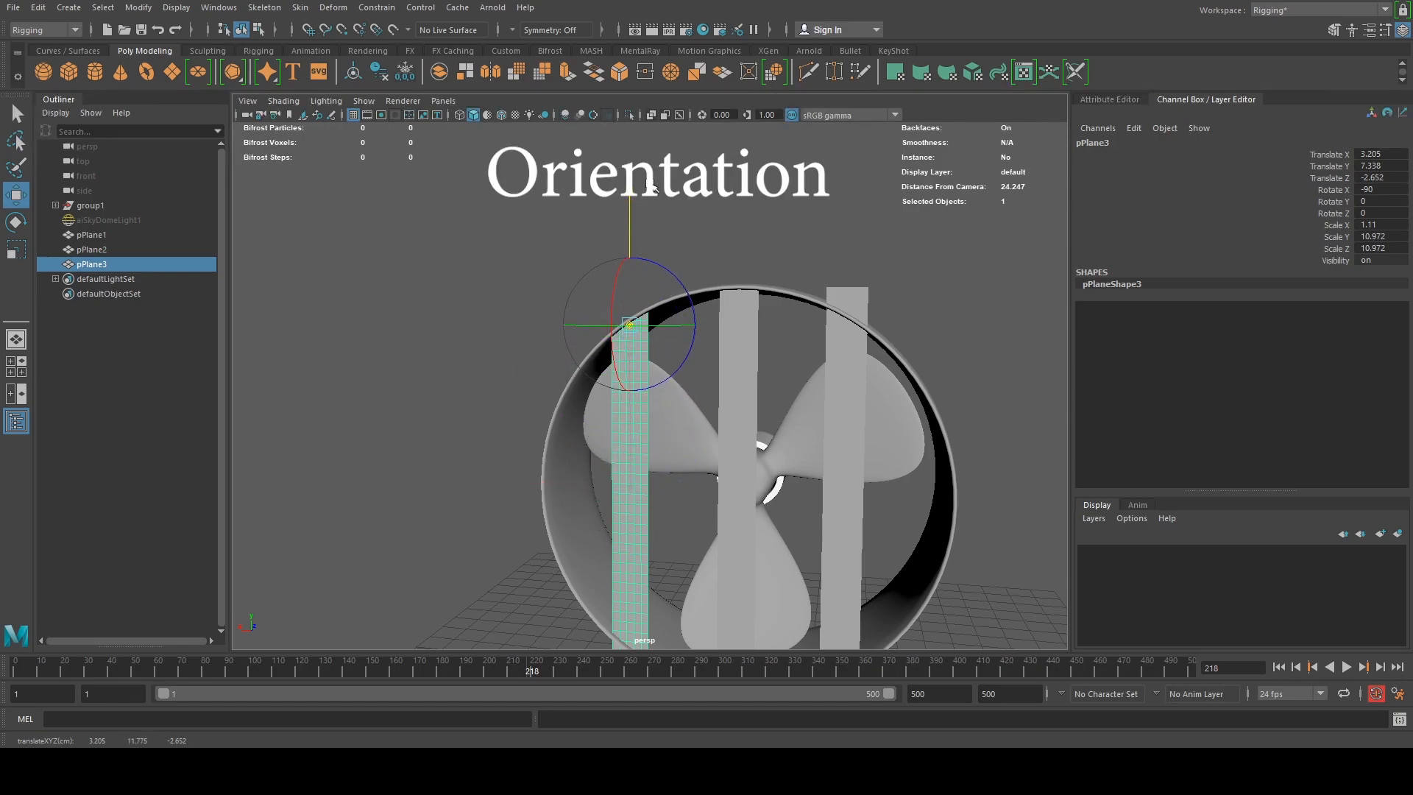
pyautogui.scroll(5, 646, 357)
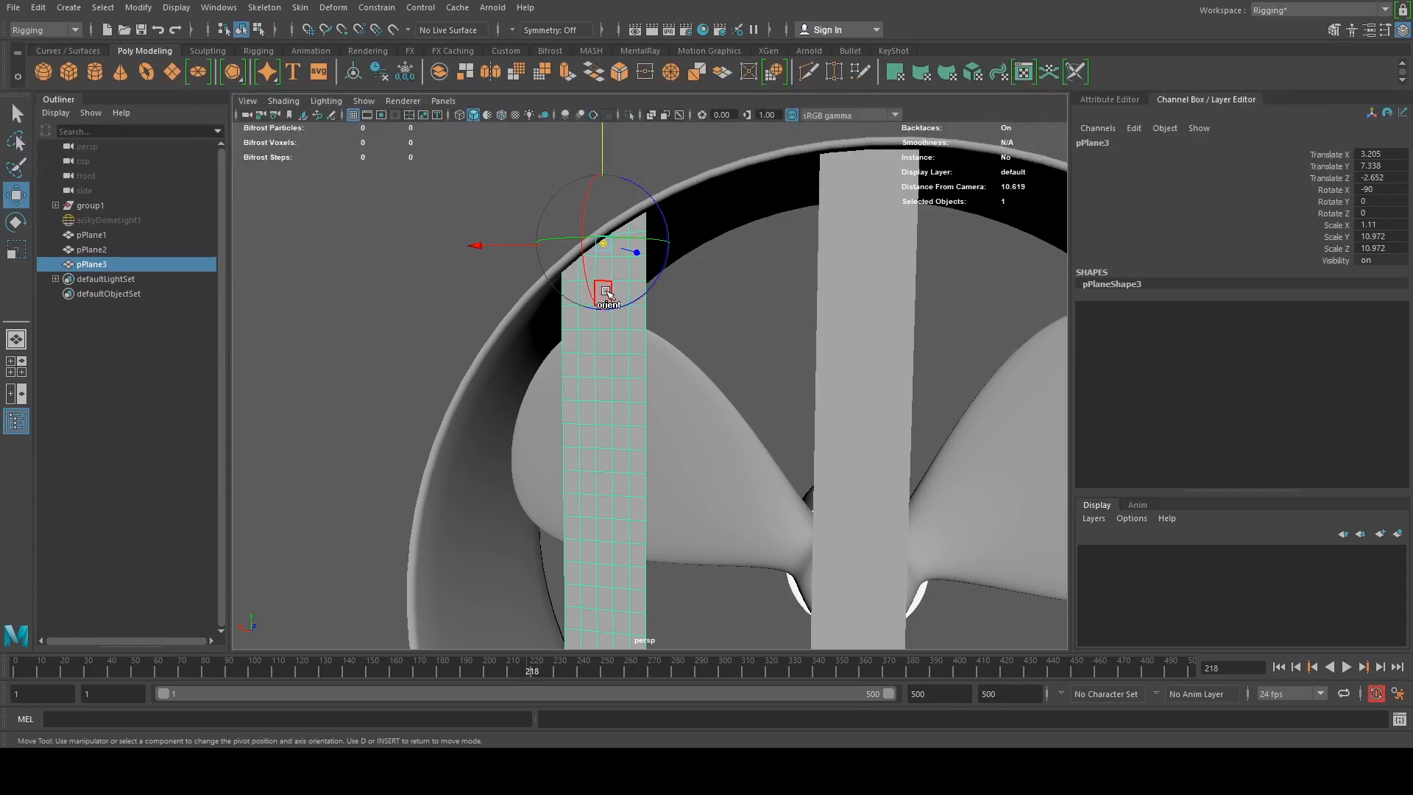
pyautogui.press('d')
pyautogui.scroll(-3, 602, 251)
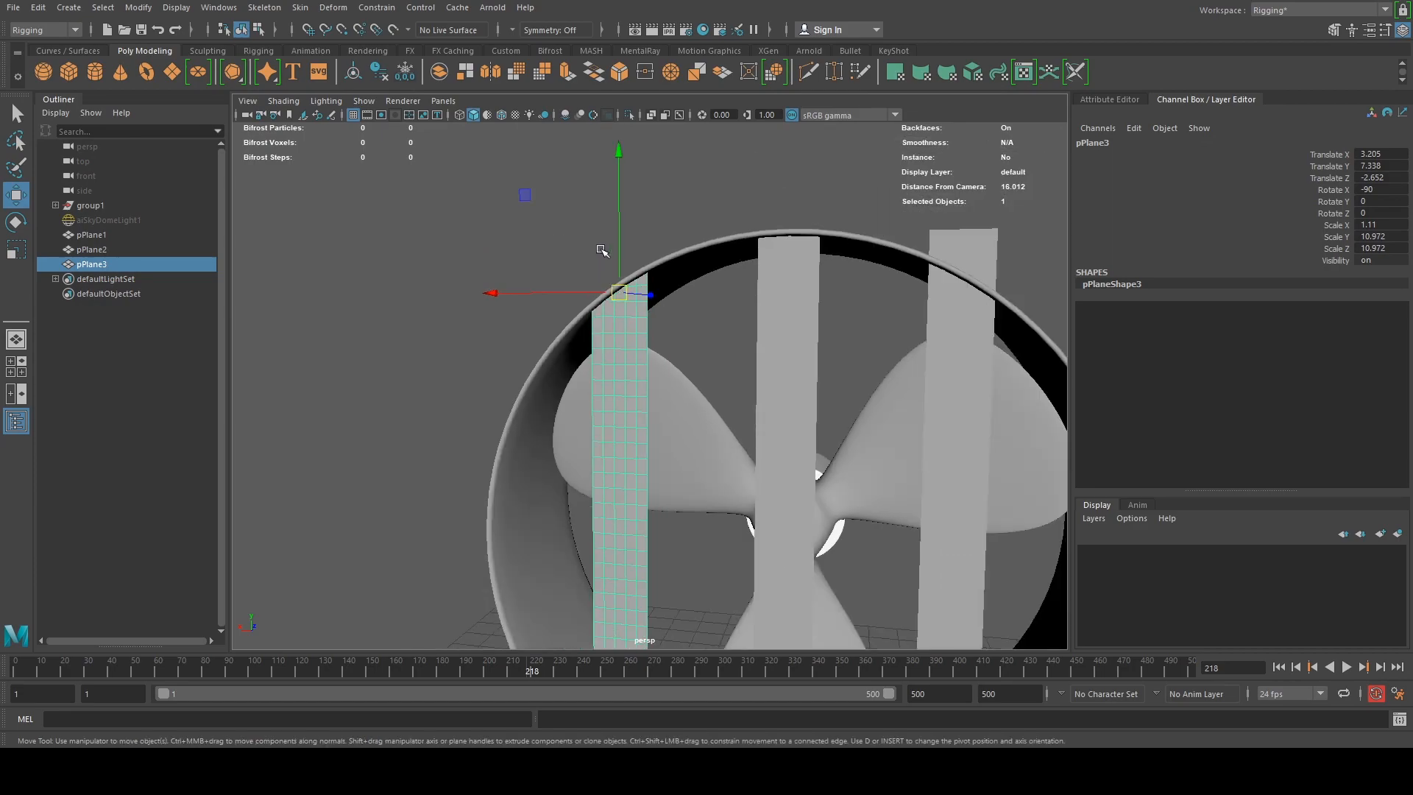
# Shorten pPlane3 to a Scale Z of 8.99 and lower it slightly to Translate Y 7.294
pyautogui.press('r')
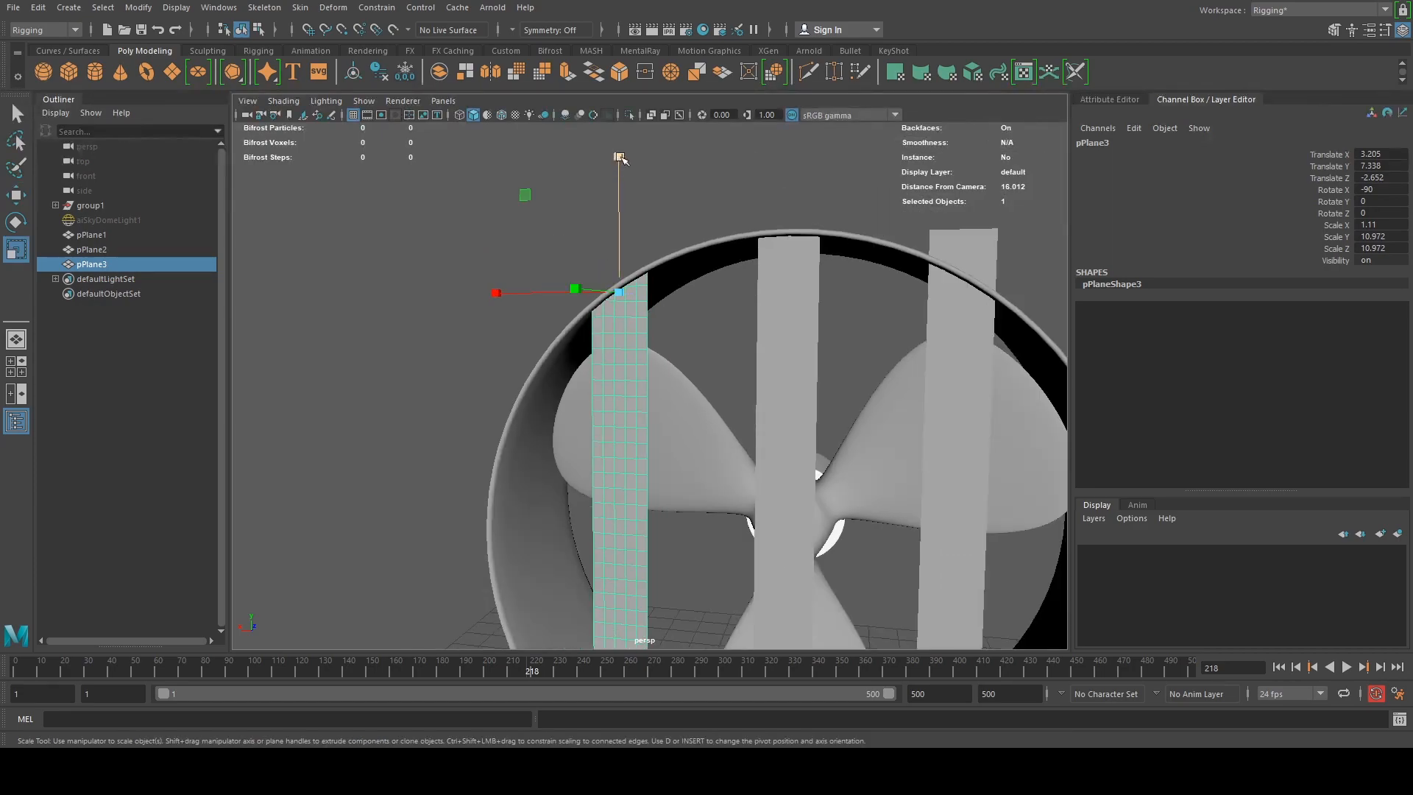
pyautogui.scroll(-4, 631, 192)
pyautogui.moveTo(634, 204); pyautogui.dragTo(636, 227)
pyautogui.scroll(4, 649, 341)
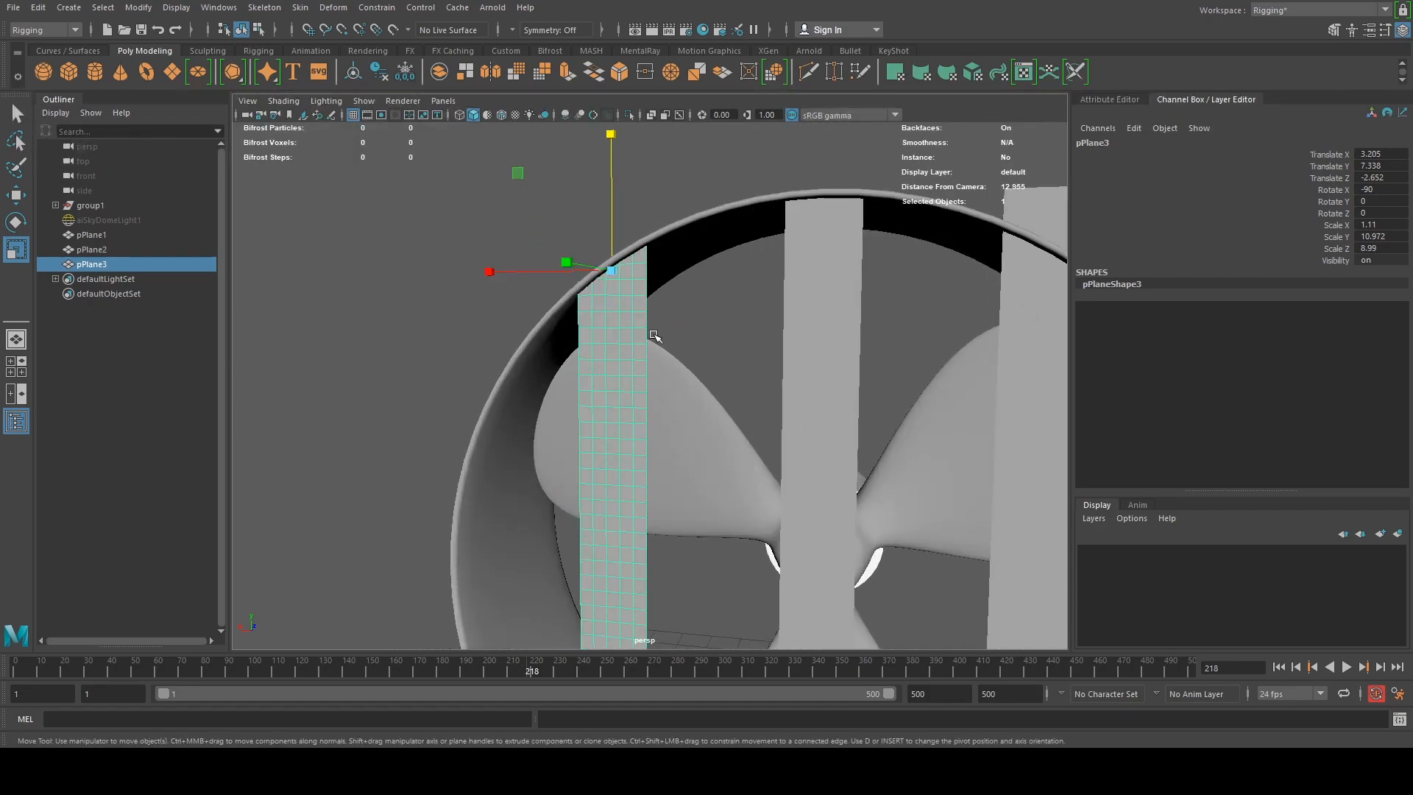
pyautogui.press('w')
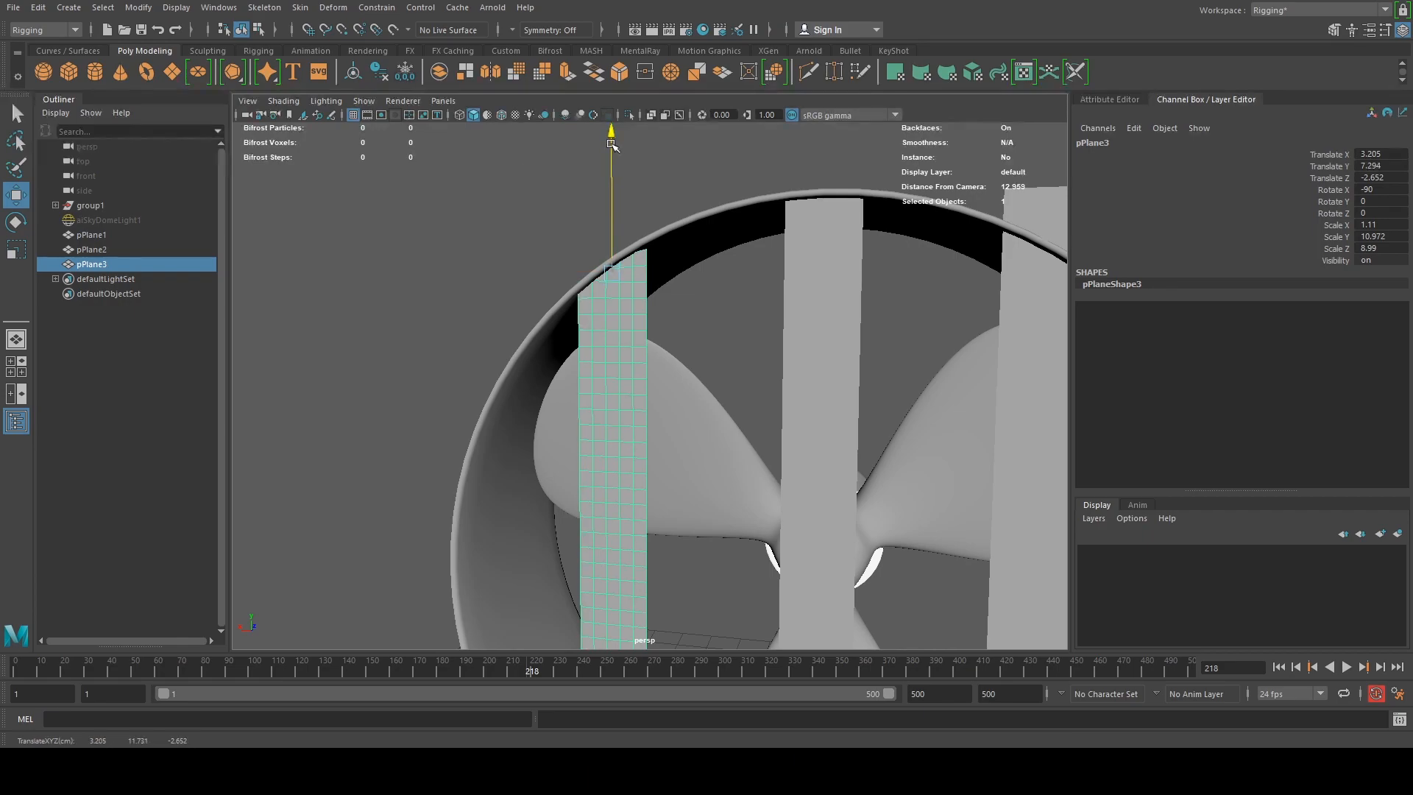
pyautogui.scroll(3, 630, 282)
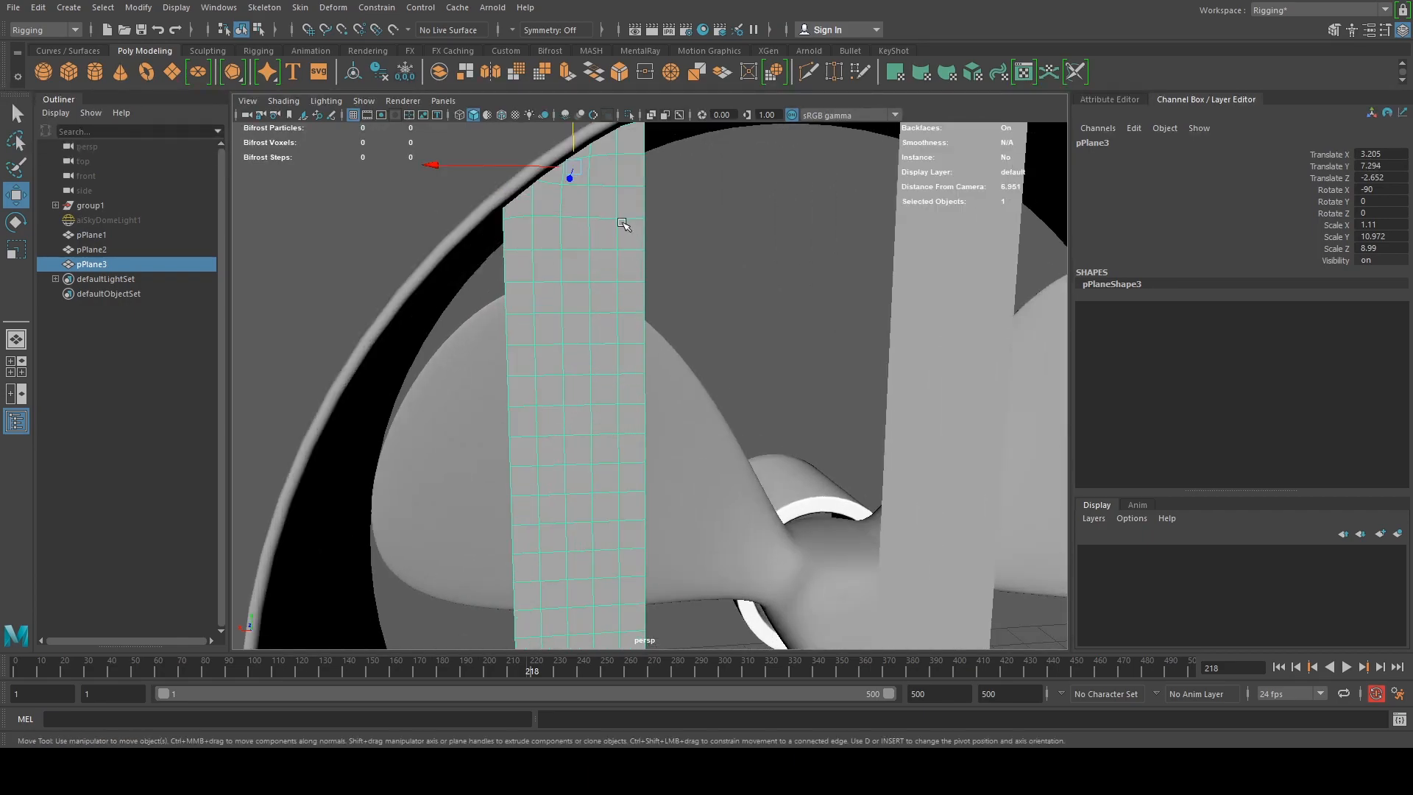
# Duplicate pPlane3 and slide the copy along X toward the untrimmed strip on the opposite side, to about -1.88
pyautogui.keyDown('alt'); pyautogui.moveTo(624, 223); pyautogui.dragTo(573, 219); pyautogui.keyUp('alt')
pyautogui.moveTo(572, 219); pyautogui.dragTo(559, 228, button='right')
pyautogui.click(660, 214)
pyautogui.keyDown('alt'); pyautogui.moveTo(603, 313); pyautogui.dragTo(600, 356); pyautogui.keyUp('alt')
pyautogui.moveTo(603, 324); pyautogui.dragTo(654, 288, button='right')
pyautogui.scroll(-5, 659, 318)
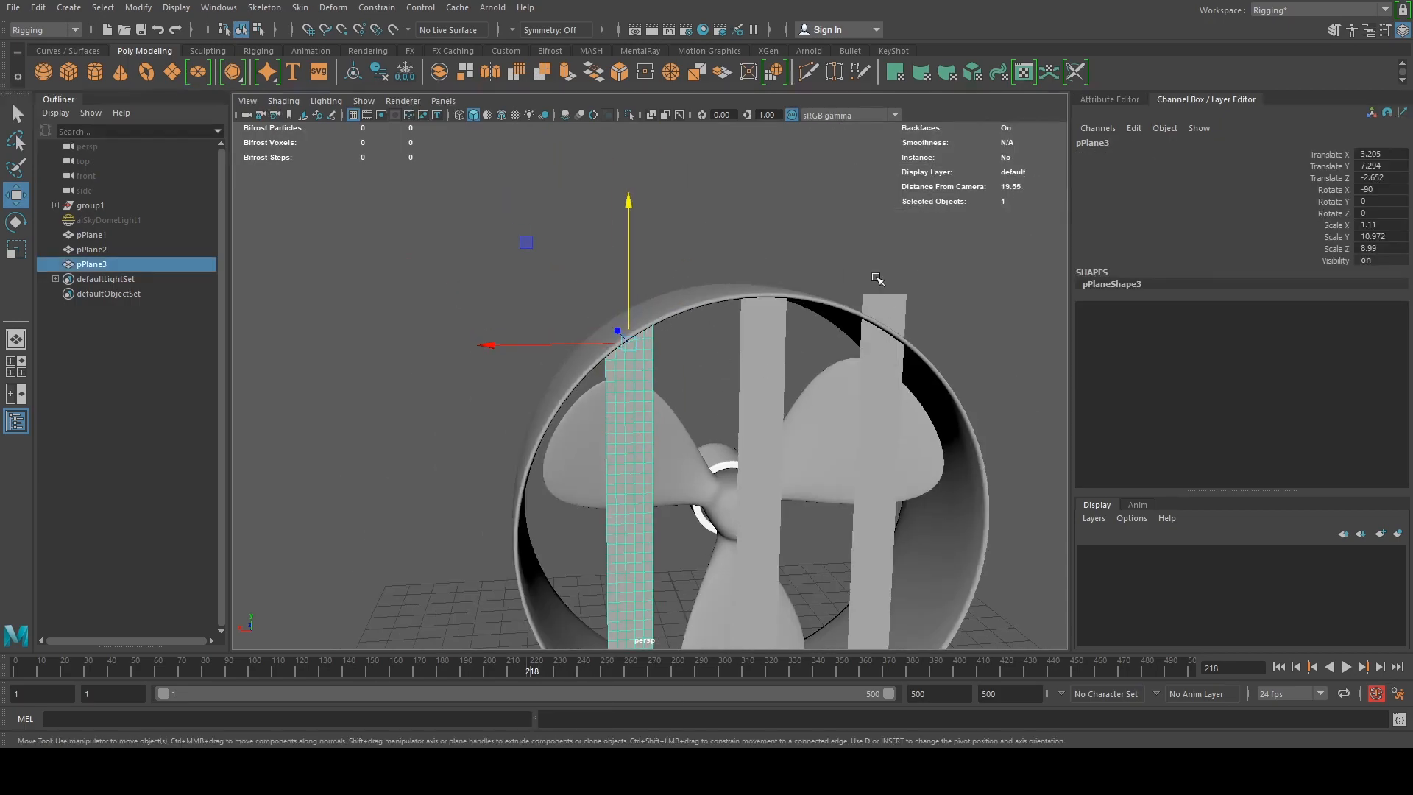
pyautogui.hotkey('ctrl', 'd')
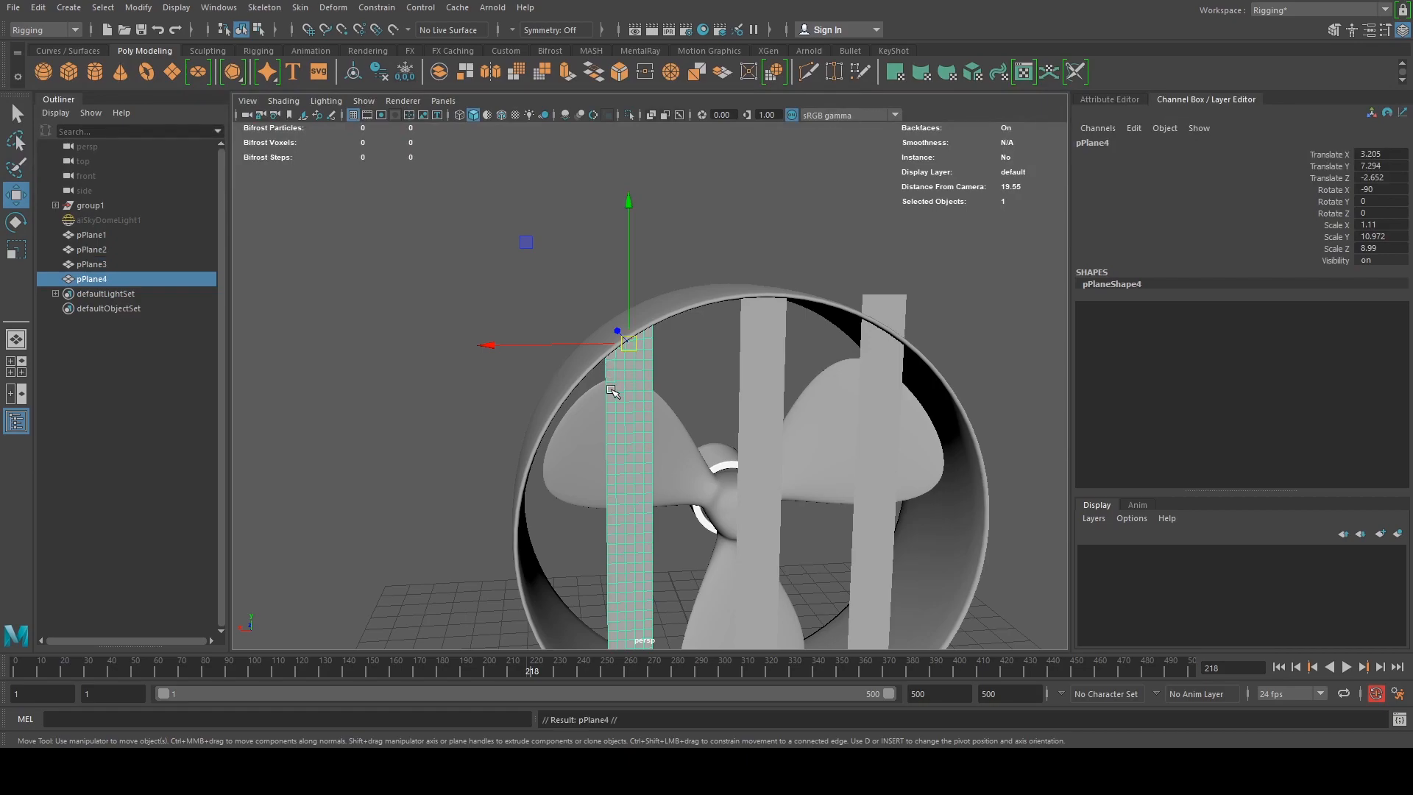
pyautogui.moveTo(495, 344); pyautogui.dragTo(824, 327)
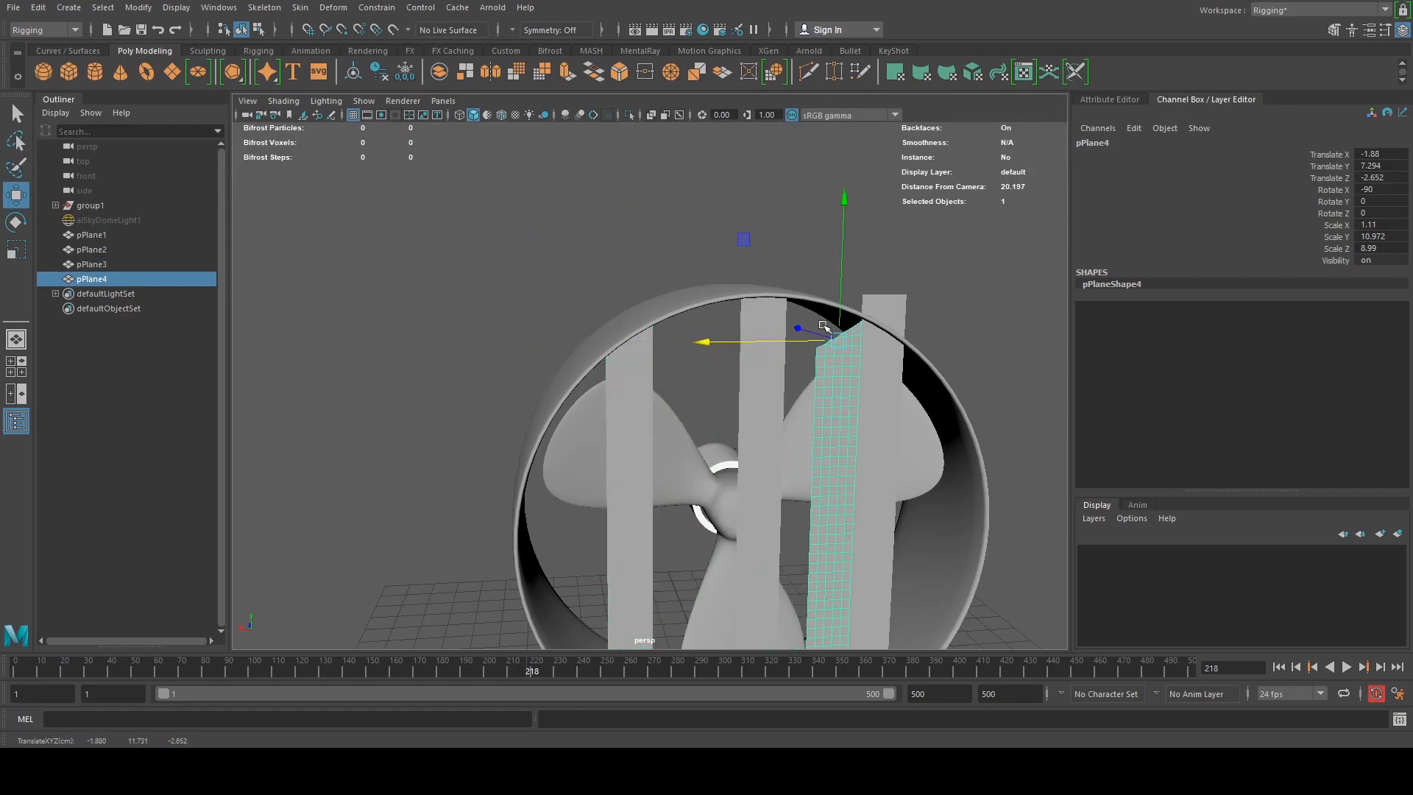
# Delete the untrimmed strip pPlane2 and move the duplicate into its place at Translate X -3.329
pyautogui.click(868, 313)
pyautogui.press('Delete')
pyautogui.click(815, 367)
pyautogui.moveTo(717, 341); pyautogui.dragTo(776, 342)
pyautogui.keyDown('alt'); pyautogui.moveTo(945, 414); pyautogui.dragTo(760, 404); pyautogui.keyUp('alt')
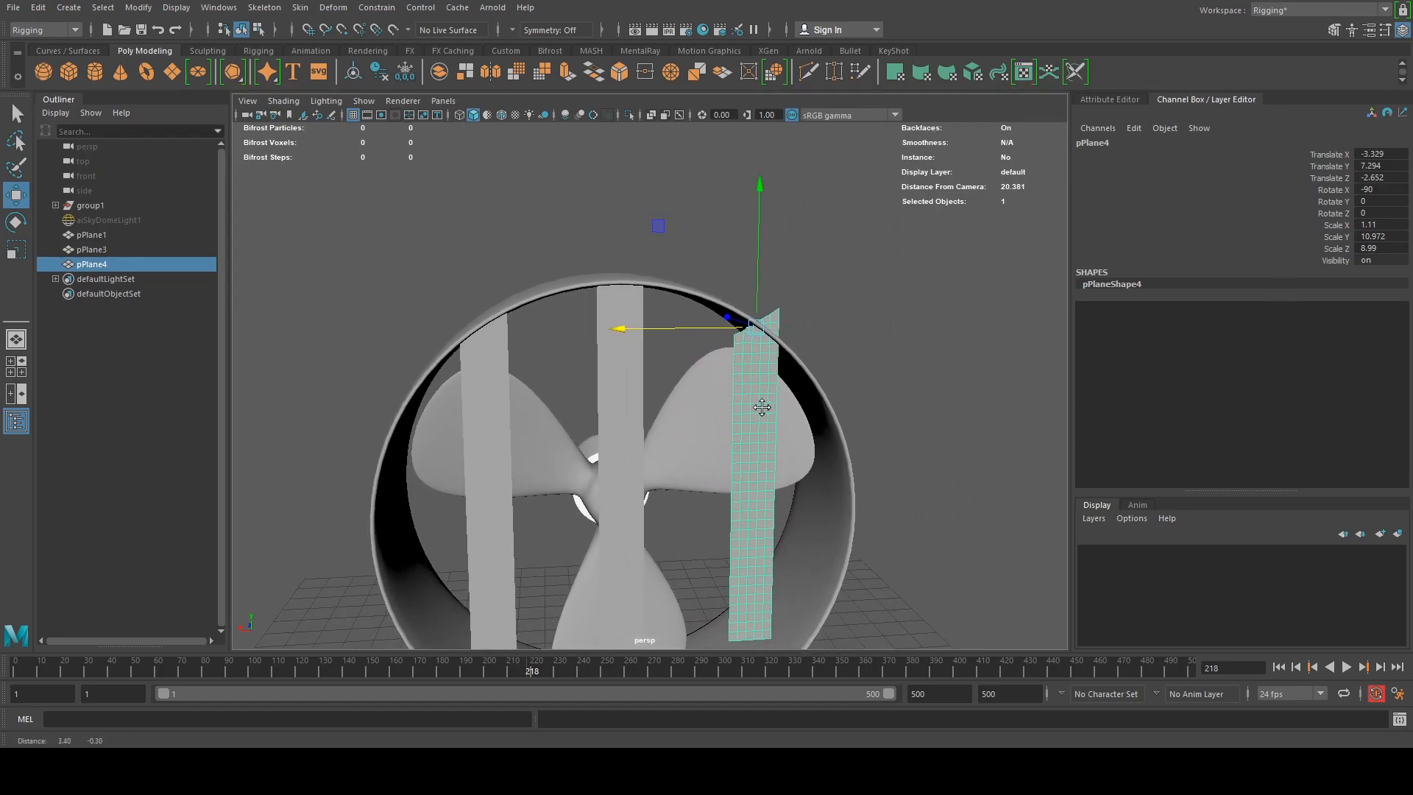
# Mirror pPlane4 with a Scale X of -1.03 and lower it to Translate Y 7.226 against the rim
pyautogui.press('r')
pyautogui.moveTo(625, 330); pyautogui.dragTo(883, 345)
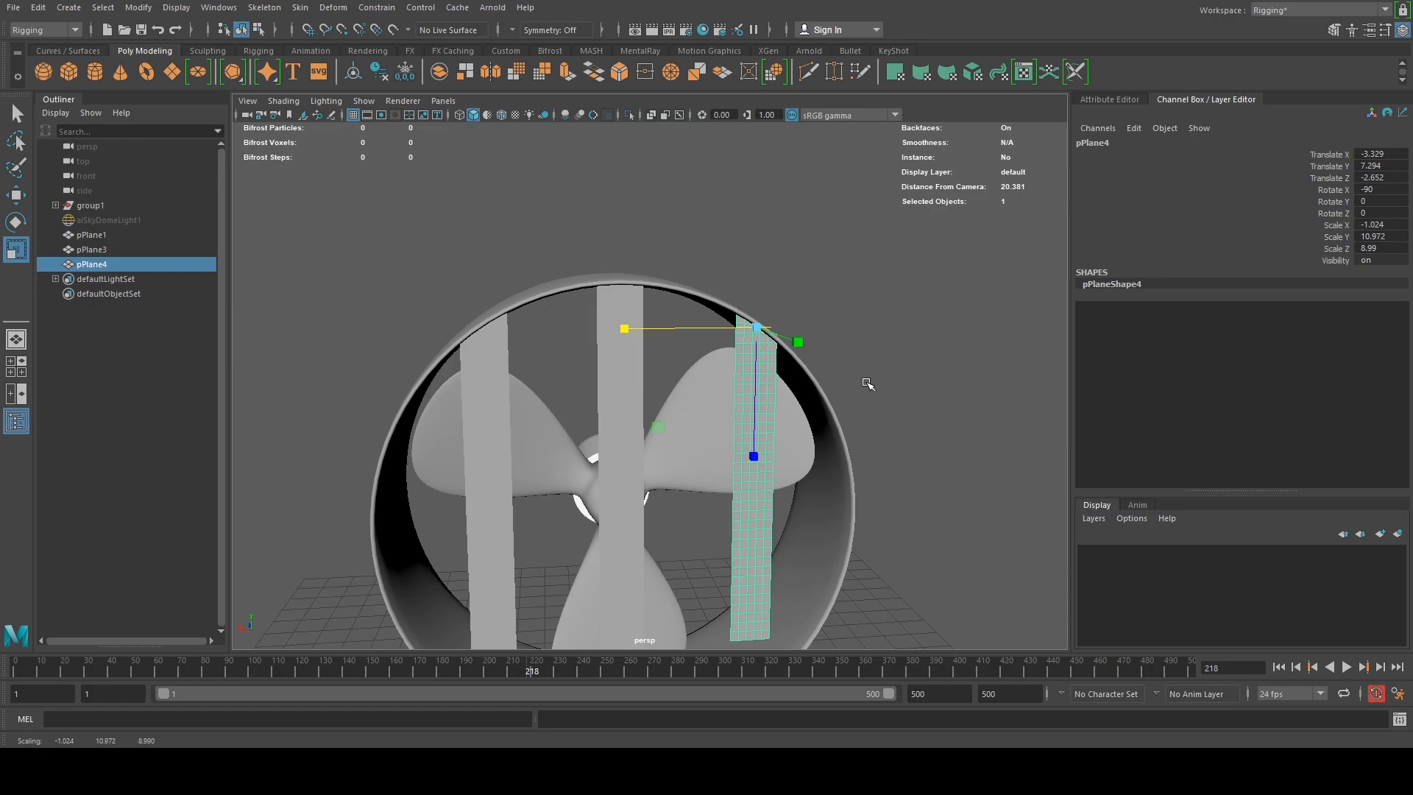
pyautogui.scroll(3, 868, 384)
pyautogui.moveTo(552, 263); pyautogui.dragTo(562, 265)
pyautogui.press('w')
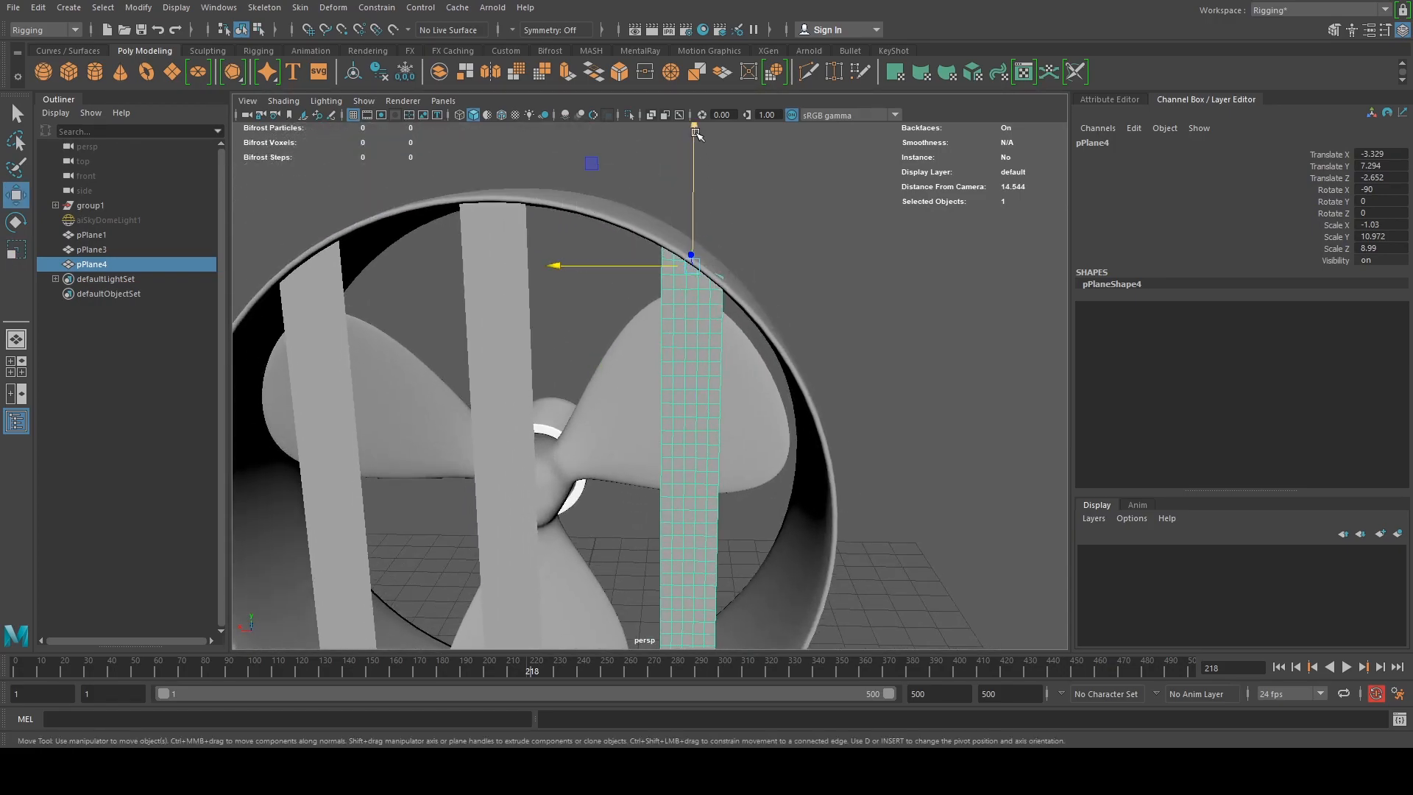
pyautogui.click(764, 279)
# Display the scene in wireframe and combine pPlane1, pPlane3 and pPlane4 into a single mesh using the Modeling menu set
pyautogui.scroll(-5, 763, 279)
pyautogui.keyDown('alt'); pyautogui.moveTo(622, 393); pyautogui.dragTo(577, 372); pyautogui.keyUp('alt')
pyautogui.scroll(6, 539, 328)
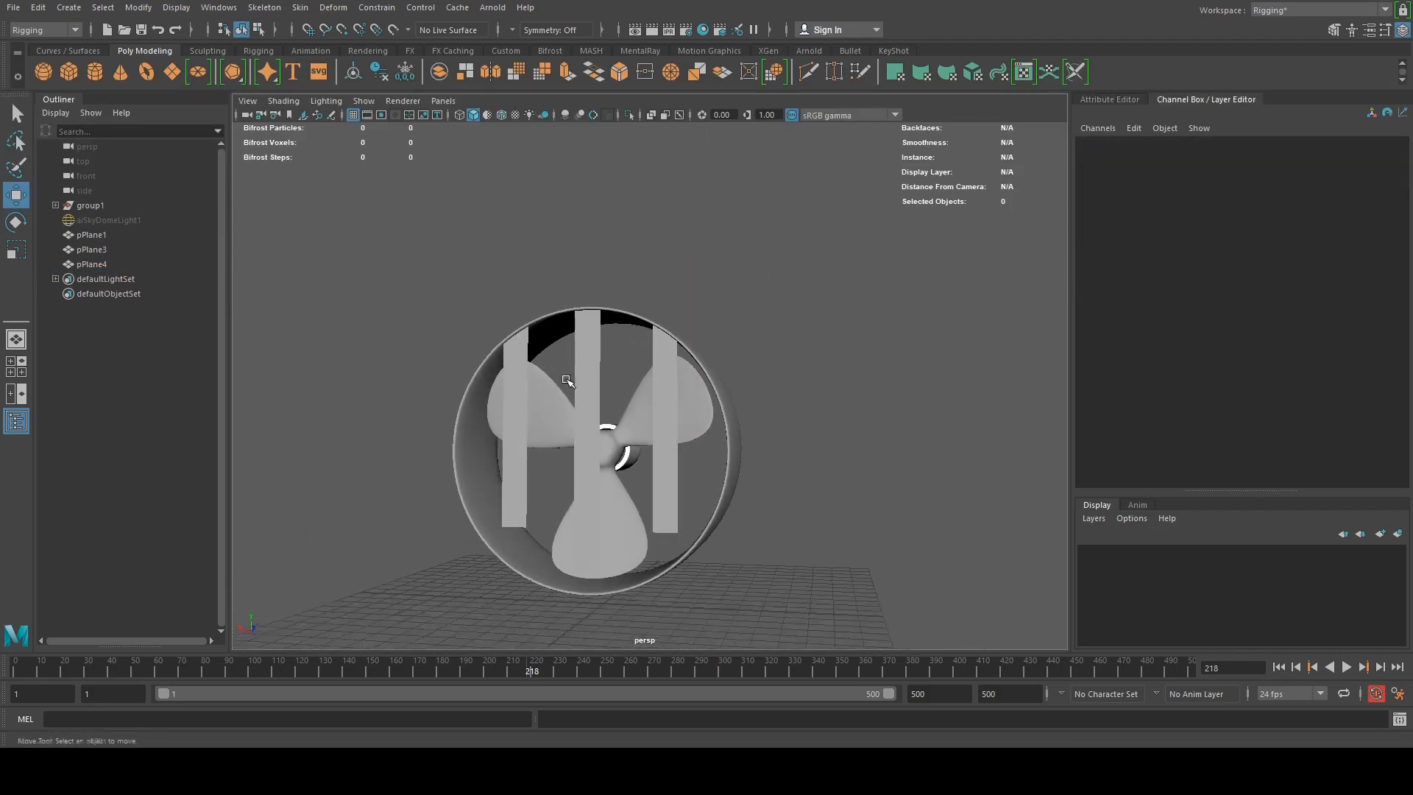
pyautogui.click(581, 337)
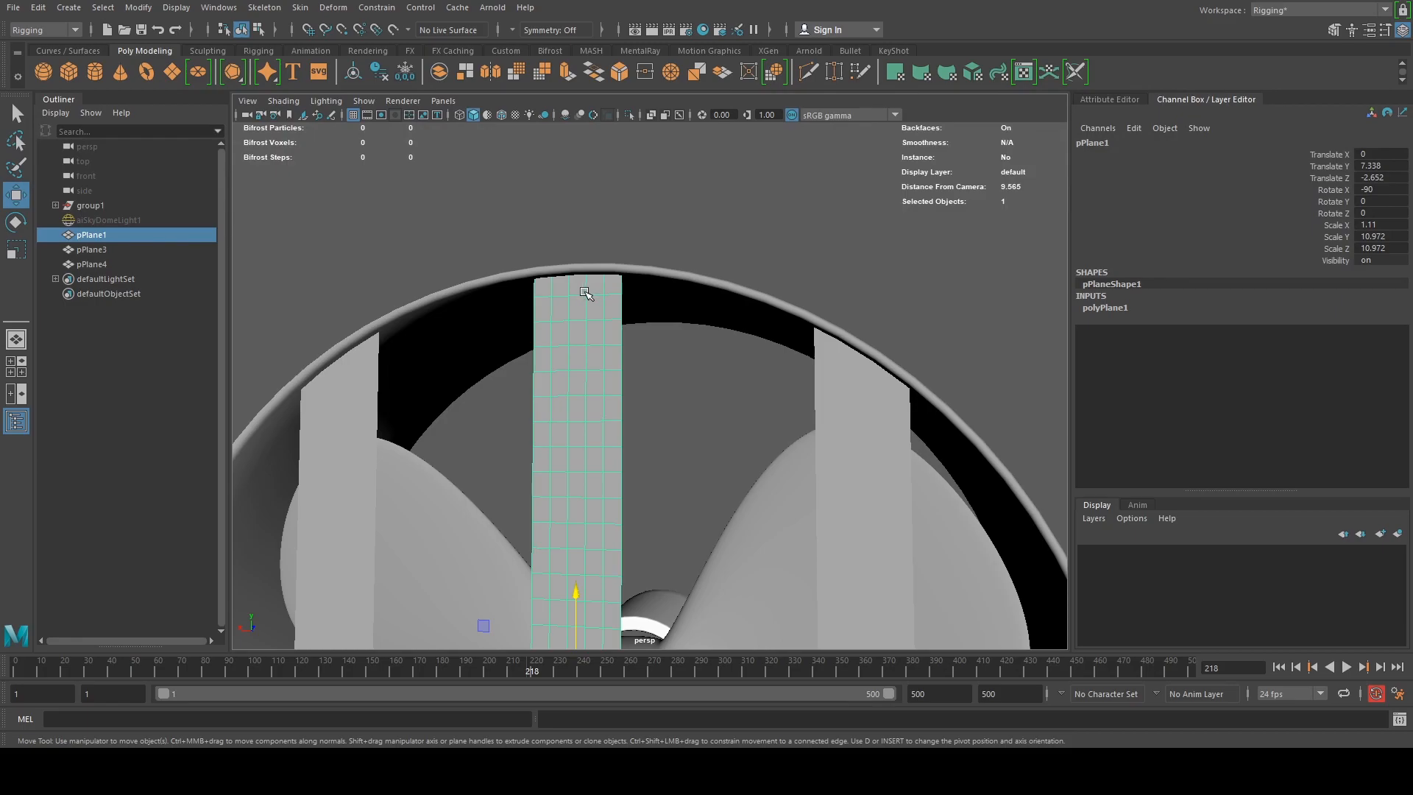
pyautogui.press('4')
pyautogui.keyDown('alt'); pyautogui.moveTo(586, 294); pyautogui.dragTo(608, 302); pyautogui.keyUp('alt')
pyautogui.scroll(-3, 608, 302)
pyautogui.scroll(-2, 484, 424)
pyautogui.keyDown('shift'); pyautogui.click(378, 451); pyautogui.keyUp('shift')
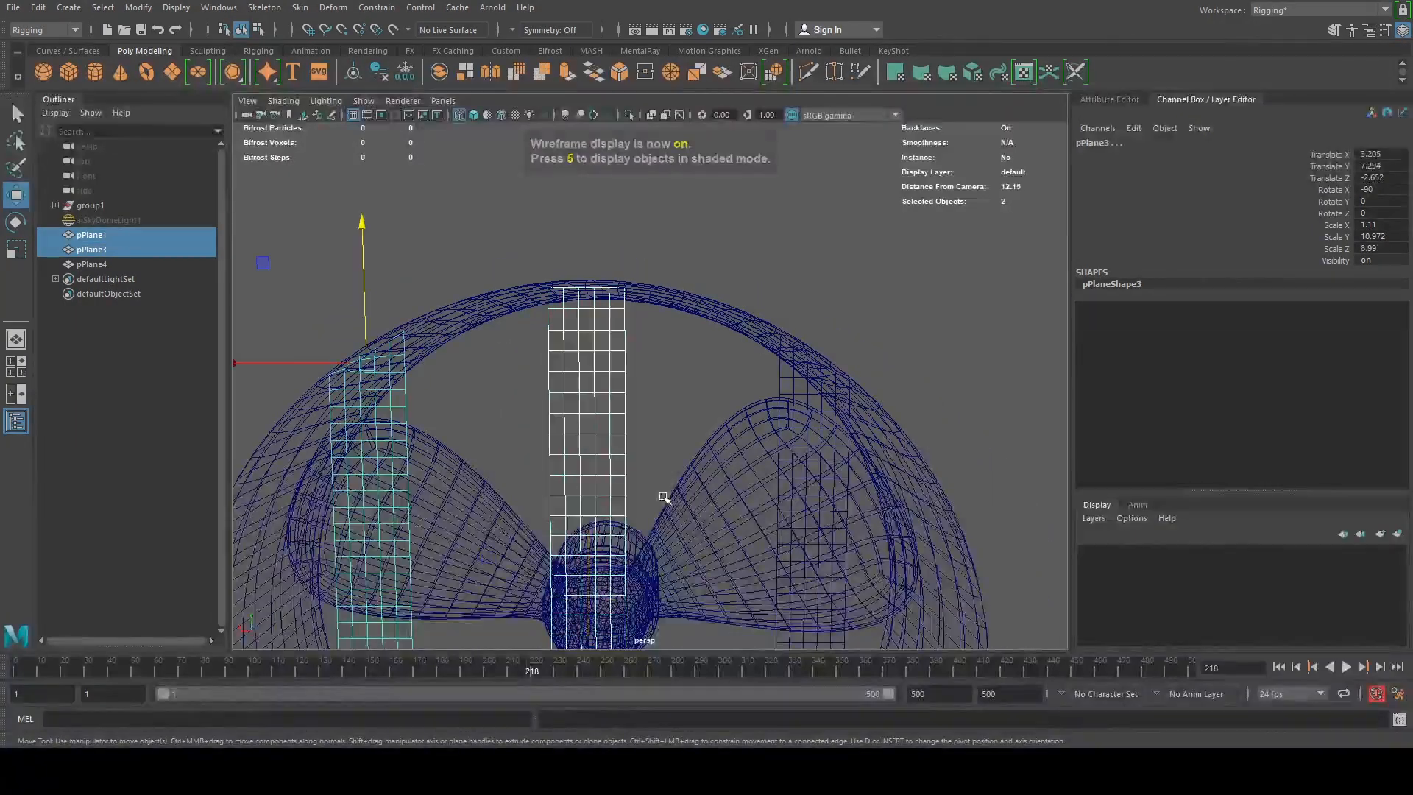
pyautogui.keyDown('shift'); pyautogui.click(821, 489); pyautogui.keyUp('shift')
pyautogui.moveTo(401, 324); pyautogui.dragTo(475, 303, button='right')
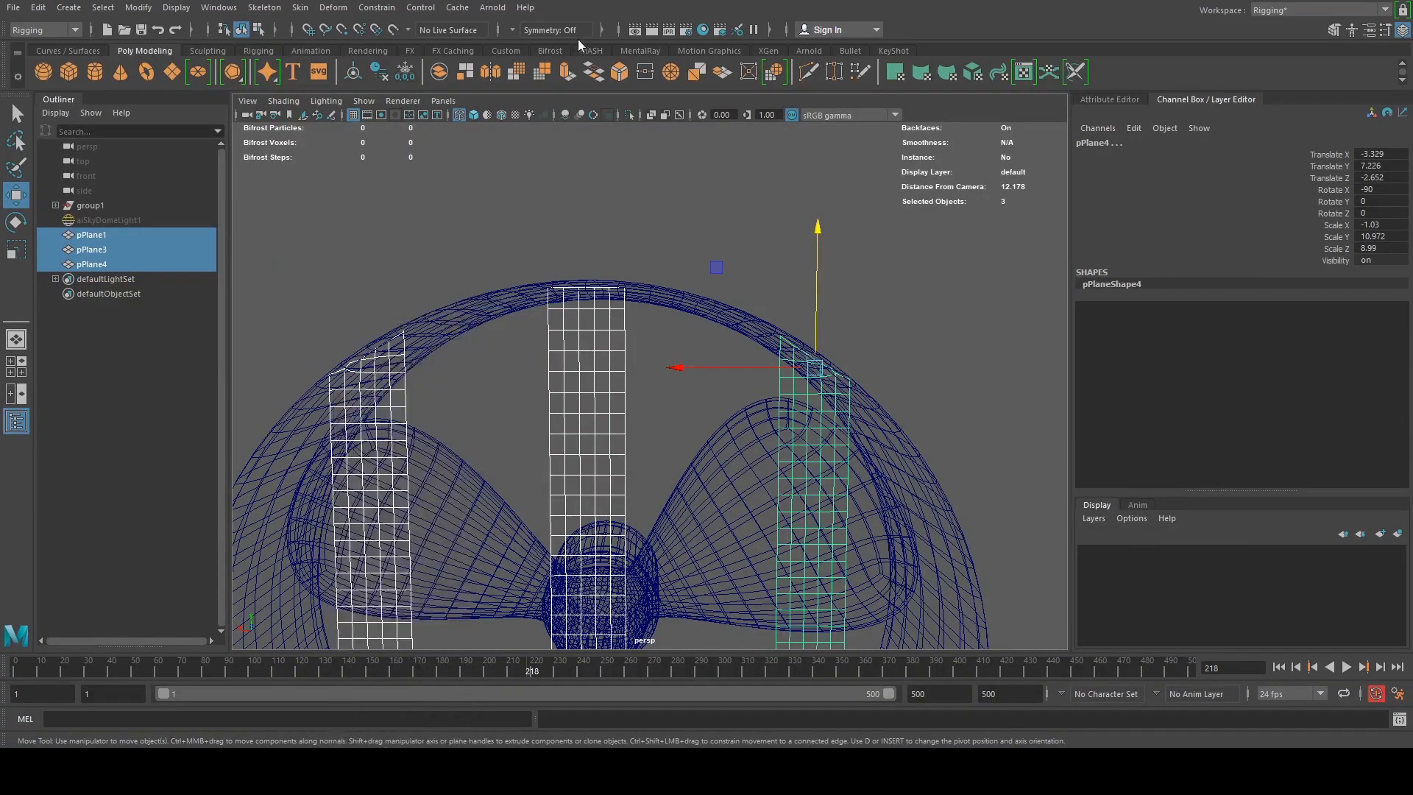
pyautogui.click(73, 31)
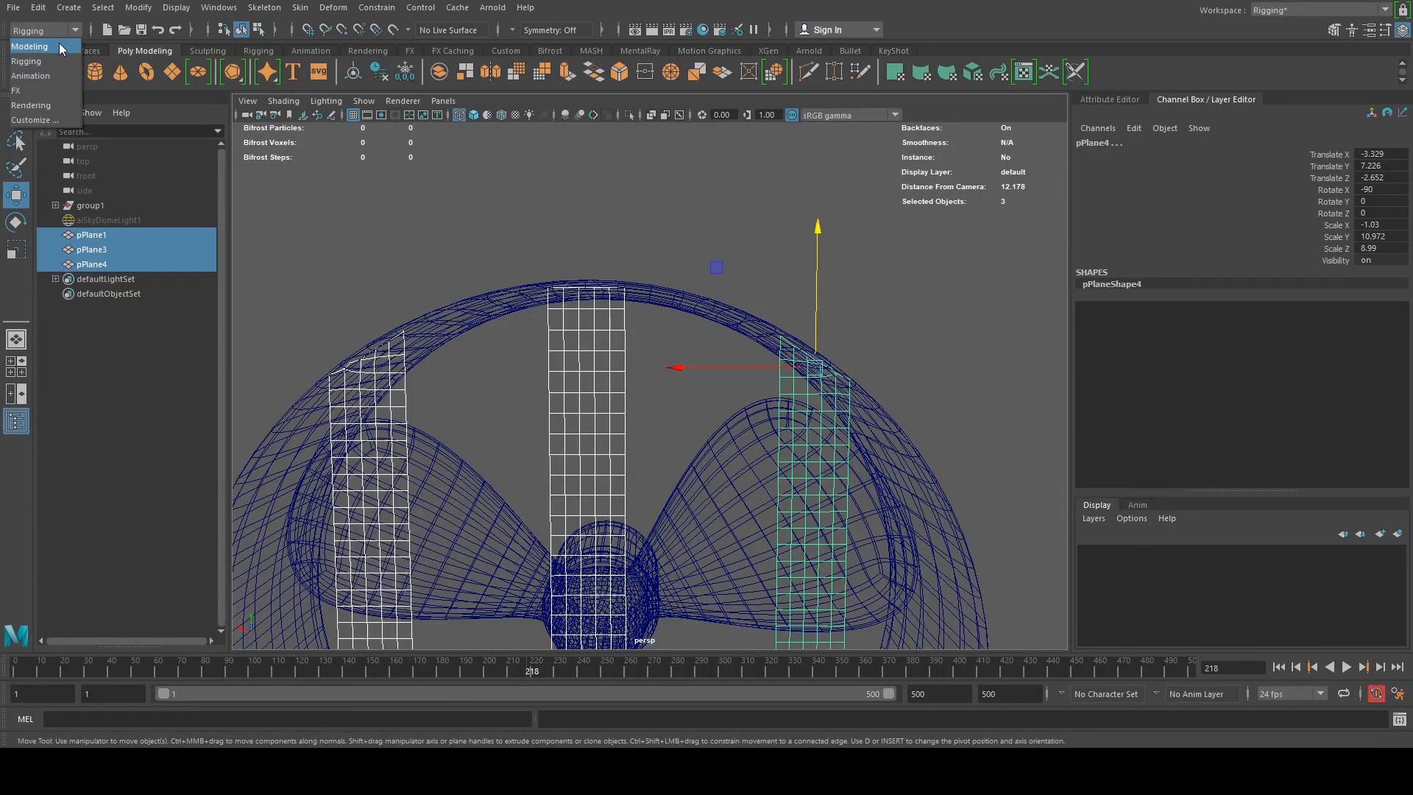
pyautogui.click(29, 46)
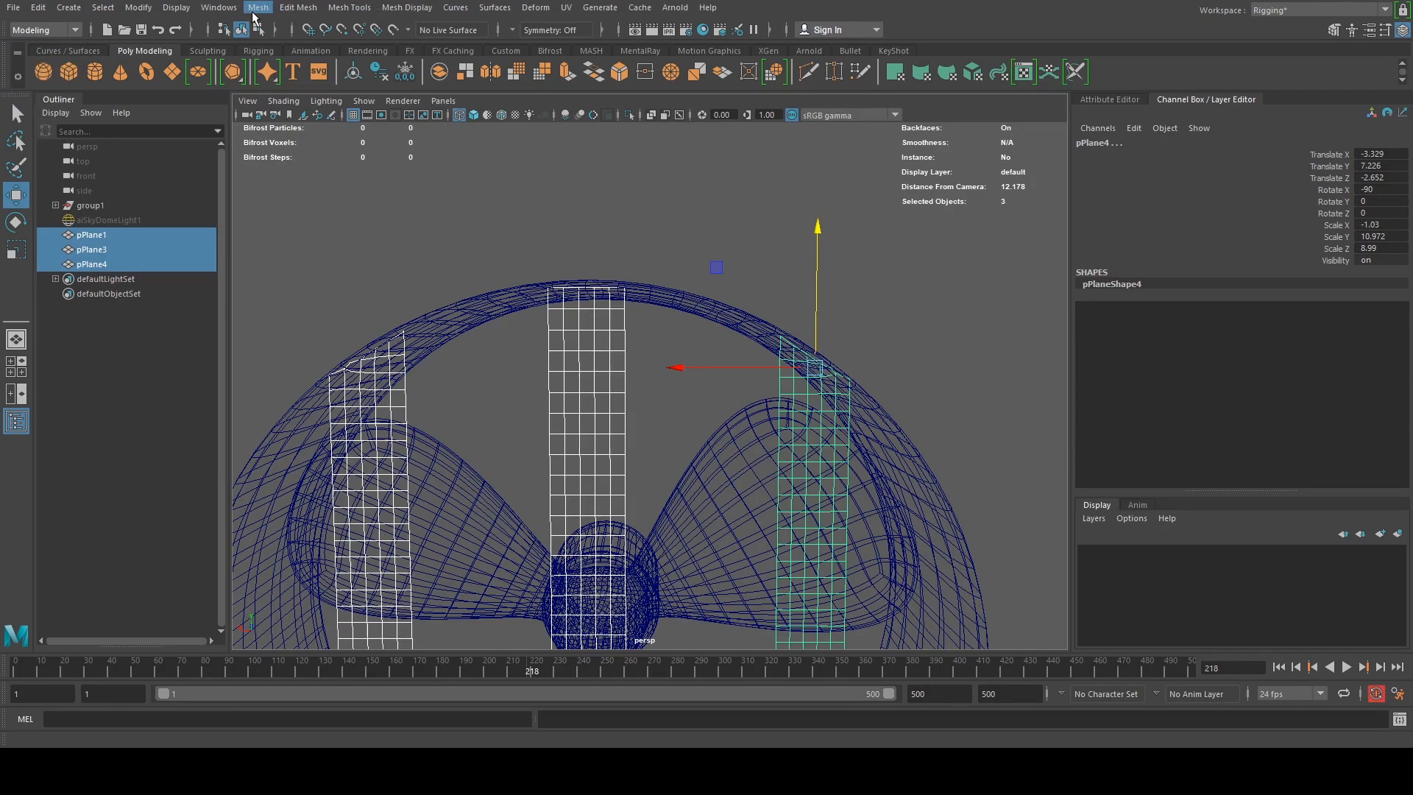
pyautogui.click(256, 9)
pyautogui.click(288, 60)
# Examine the combined strips inside the ring from several angles, first in wireframe and again in shaded display
pyautogui.scroll(-5, 508, 335)
pyautogui.keyDown('alt'); pyautogui.moveTo(521, 354); pyautogui.dragTo(542, 410); pyautogui.keyUp('alt')
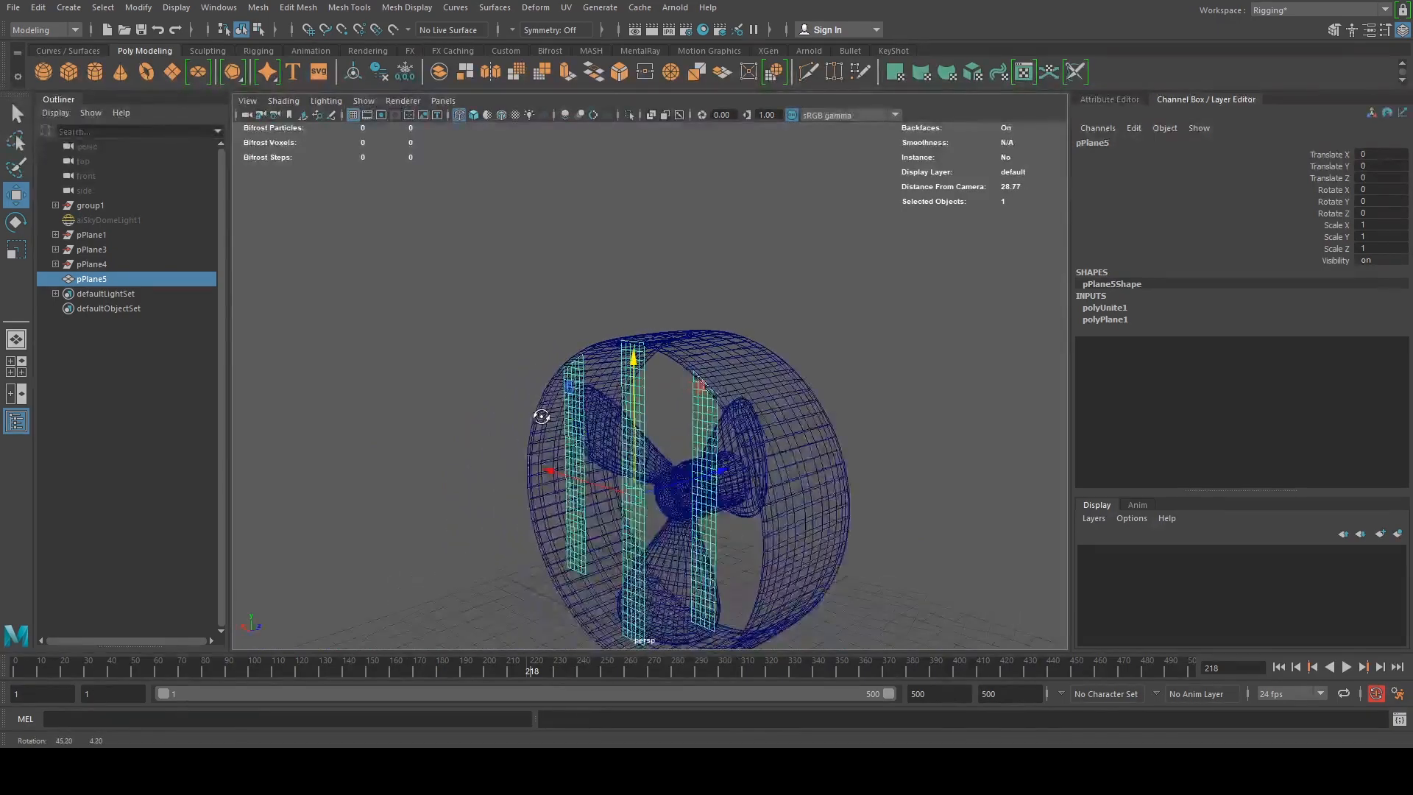
pyautogui.keyDown('alt'); pyautogui.moveTo(759, 463); pyautogui.dragTo(748, 325); pyautogui.keyUp('alt')
pyautogui.click(747, 324)
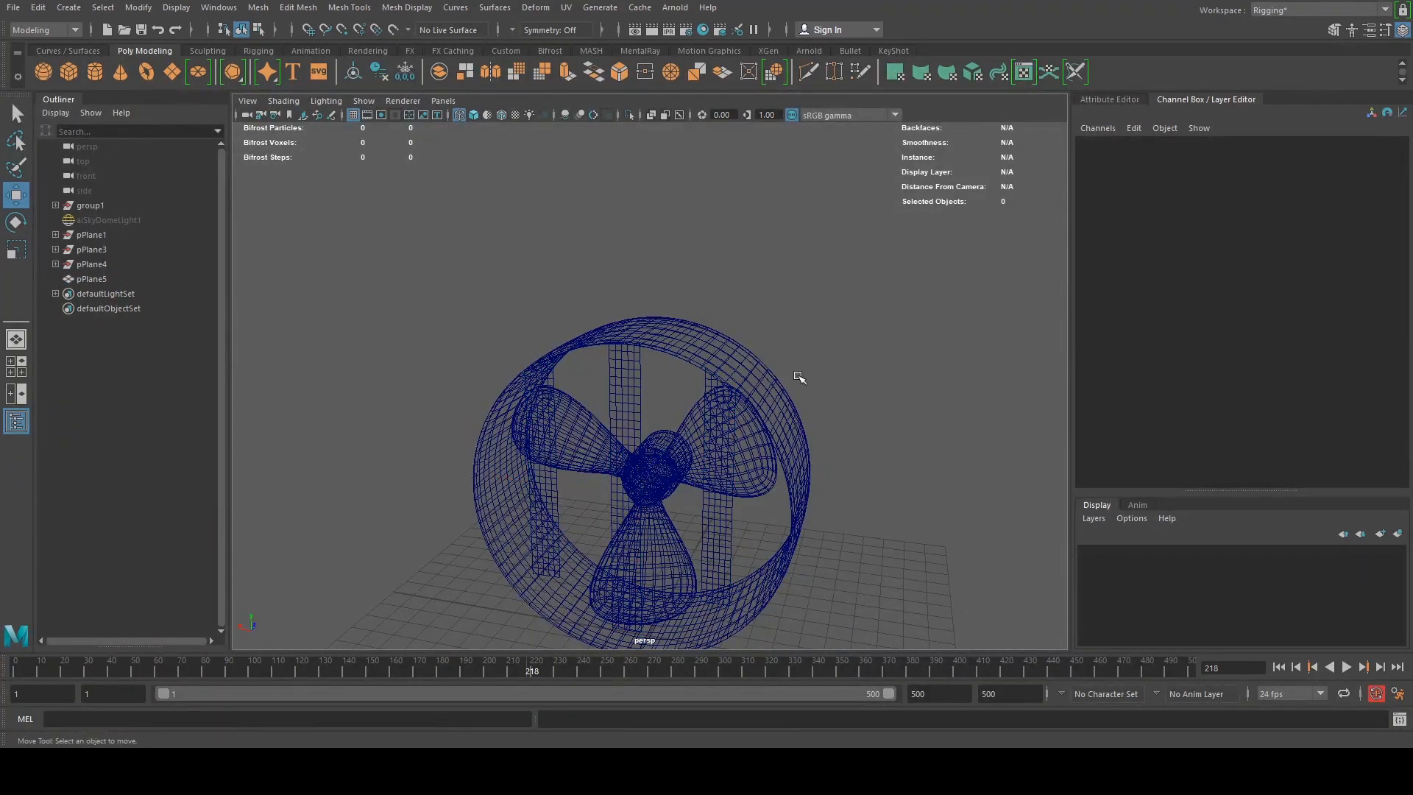
pyautogui.scroll(-1, 795, 370)
pyautogui.click(701, 430)
pyautogui.press('5')
pyautogui.scroll(-2, 719, 406)
pyautogui.click(762, 376)
pyautogui.keyDown('alt'); pyautogui.moveTo(670, 416); pyautogui.dragTo(542, 413); pyautogui.keyUp('alt')
pyautogui.scroll(3, 634, 441)
pyautogui.keyDown('alt'); pyautogui.moveTo(635, 442); pyautogui.dragTo(634, 378); pyautogui.keyUp('alt')
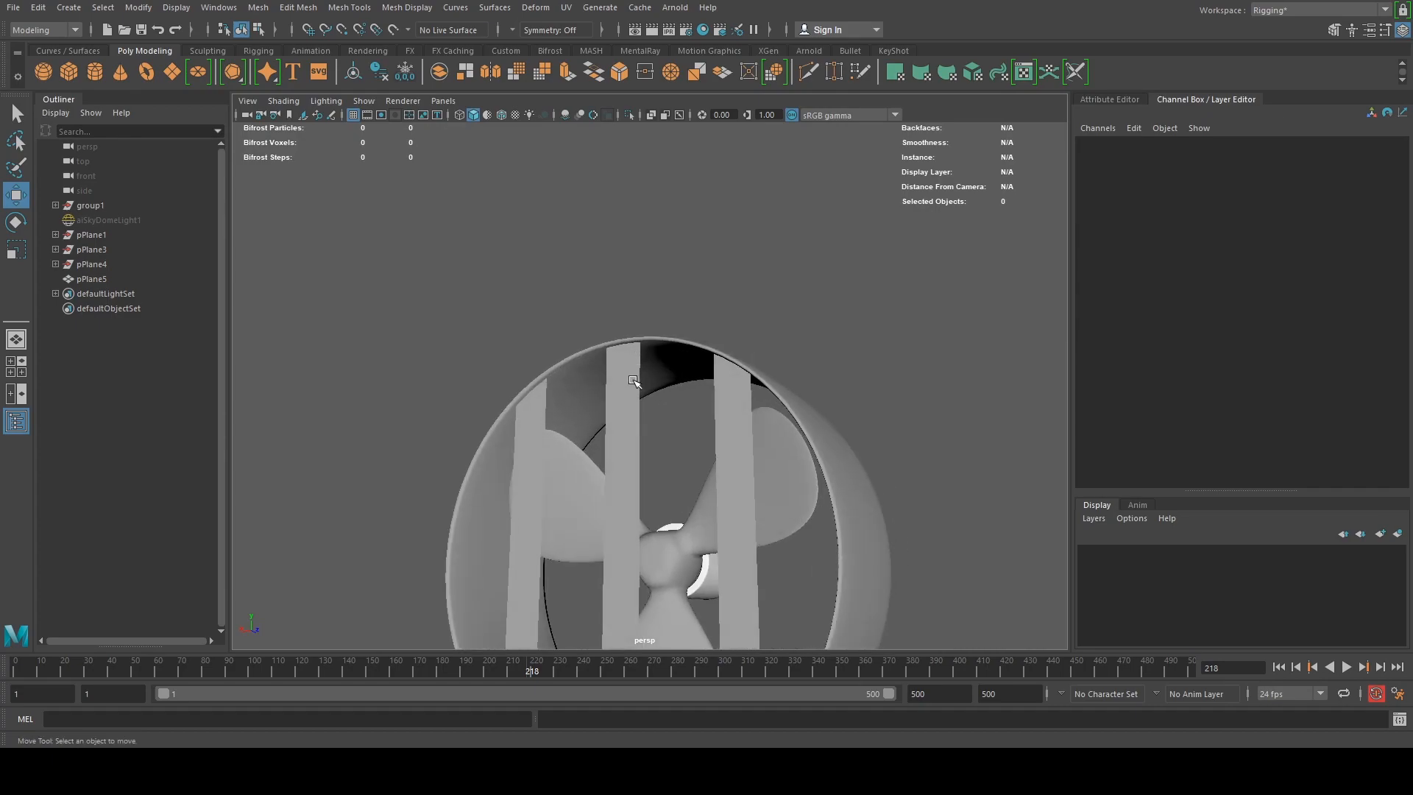
pyautogui.scroll(3, 643, 398)
pyautogui.scroll(-3, 661, 482)
pyautogui.keyDown('alt'); pyautogui.moveTo(660, 482); pyautogui.dragTo(748, 463); pyautogui.keyUp('alt')
pyautogui.scroll(-3, 623, 450)
pyautogui.keyDown('alt'); pyautogui.moveTo(664, 472); pyautogui.dragTo(609, 370); pyautogui.keyUp('alt')
pyautogui.scroll(3, 560, 452)
# Switch the combined strip mesh pPlane5 to vertex editing and show it in wireframe
pyautogui.click(609, 370)
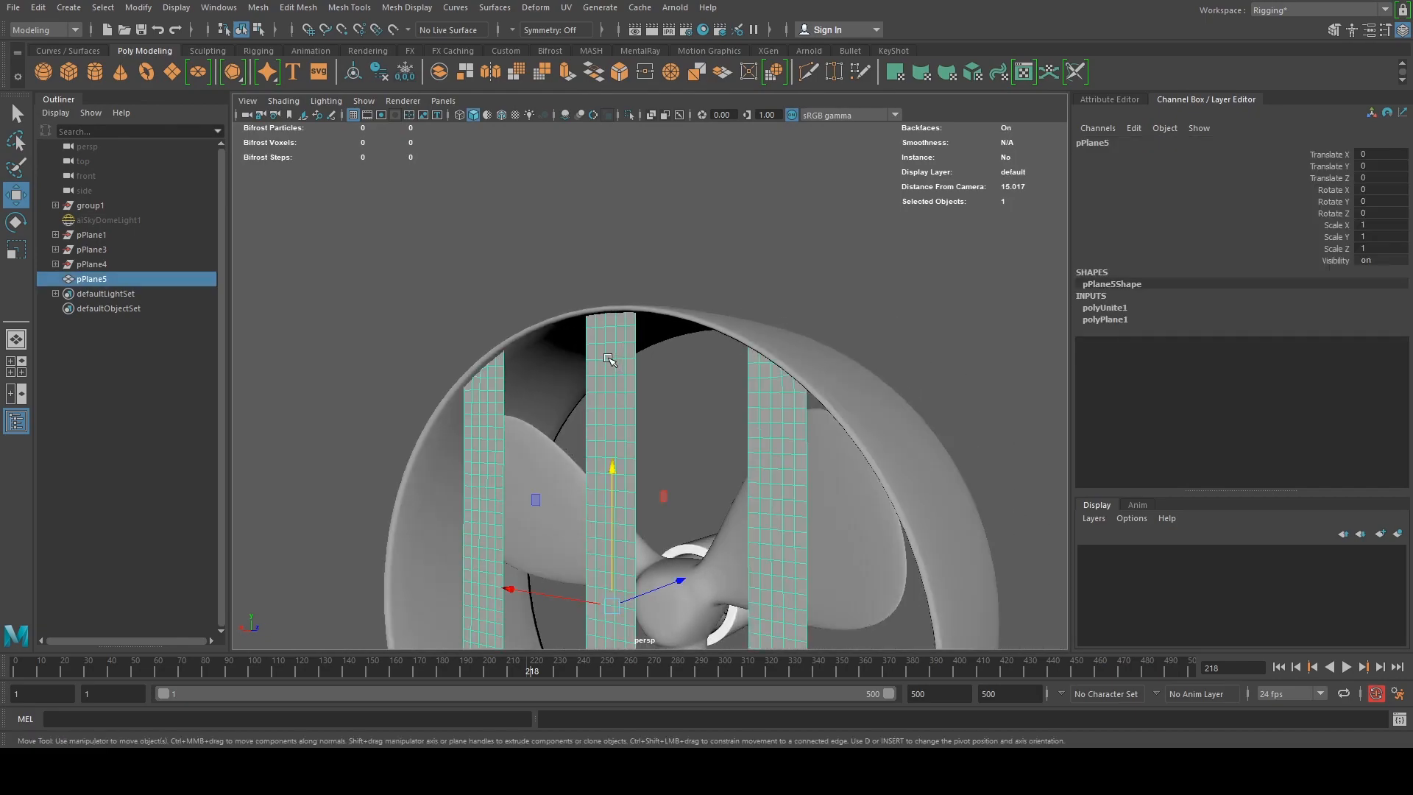
pyautogui.keyDown('alt'); pyautogui.moveTo(610, 365); pyautogui.dragTo(624, 422, button='middle'); pyautogui.keyUp('alt')
pyautogui.moveTo(627, 409); pyautogui.dragTo(553, 326, button='right')
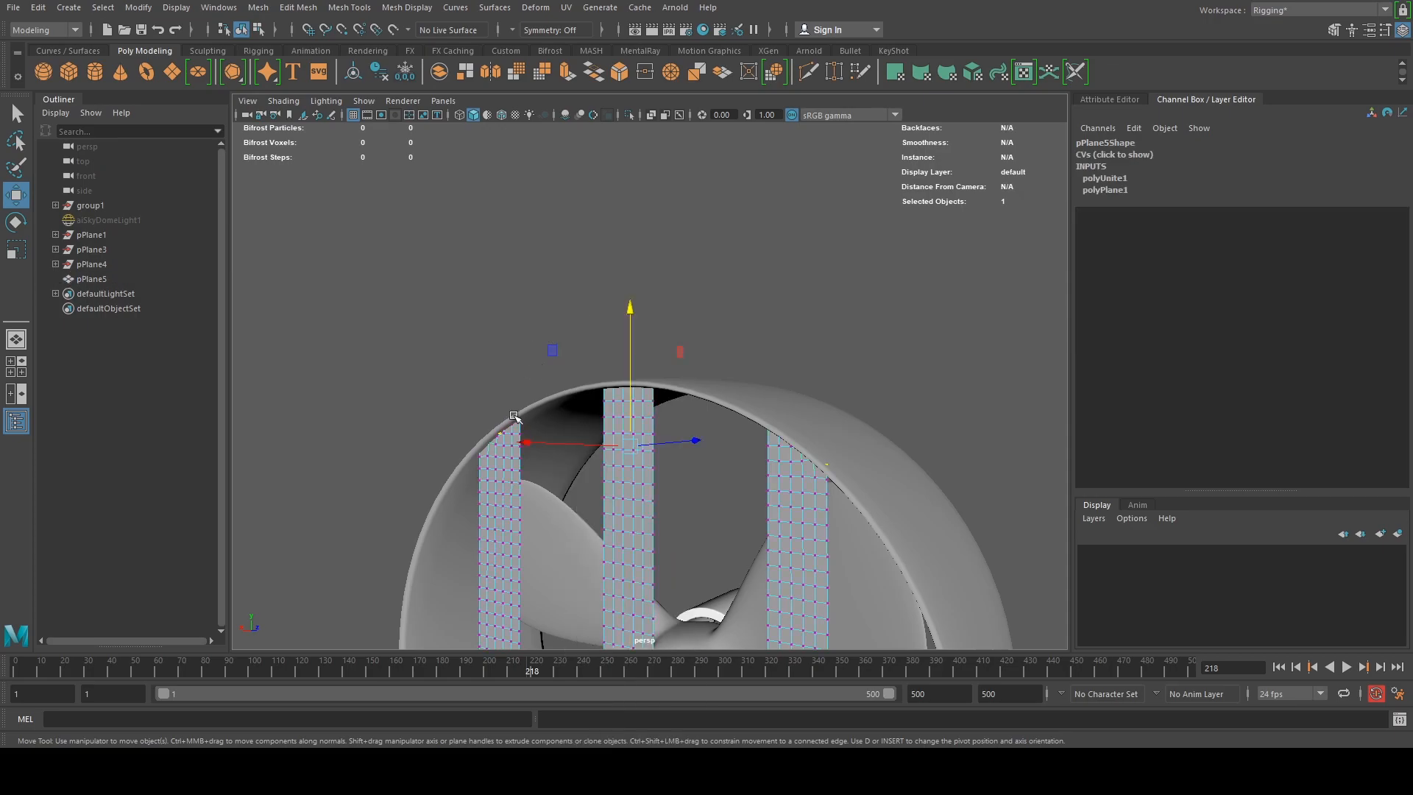
pyautogui.scroll(2, 553, 412)
pyautogui.press('4')
pyautogui.keyDown('alt'); pyautogui.moveTo(446, 445); pyautogui.dragTo(538, 437, button='middle'); pyautogui.keyUp('alt')
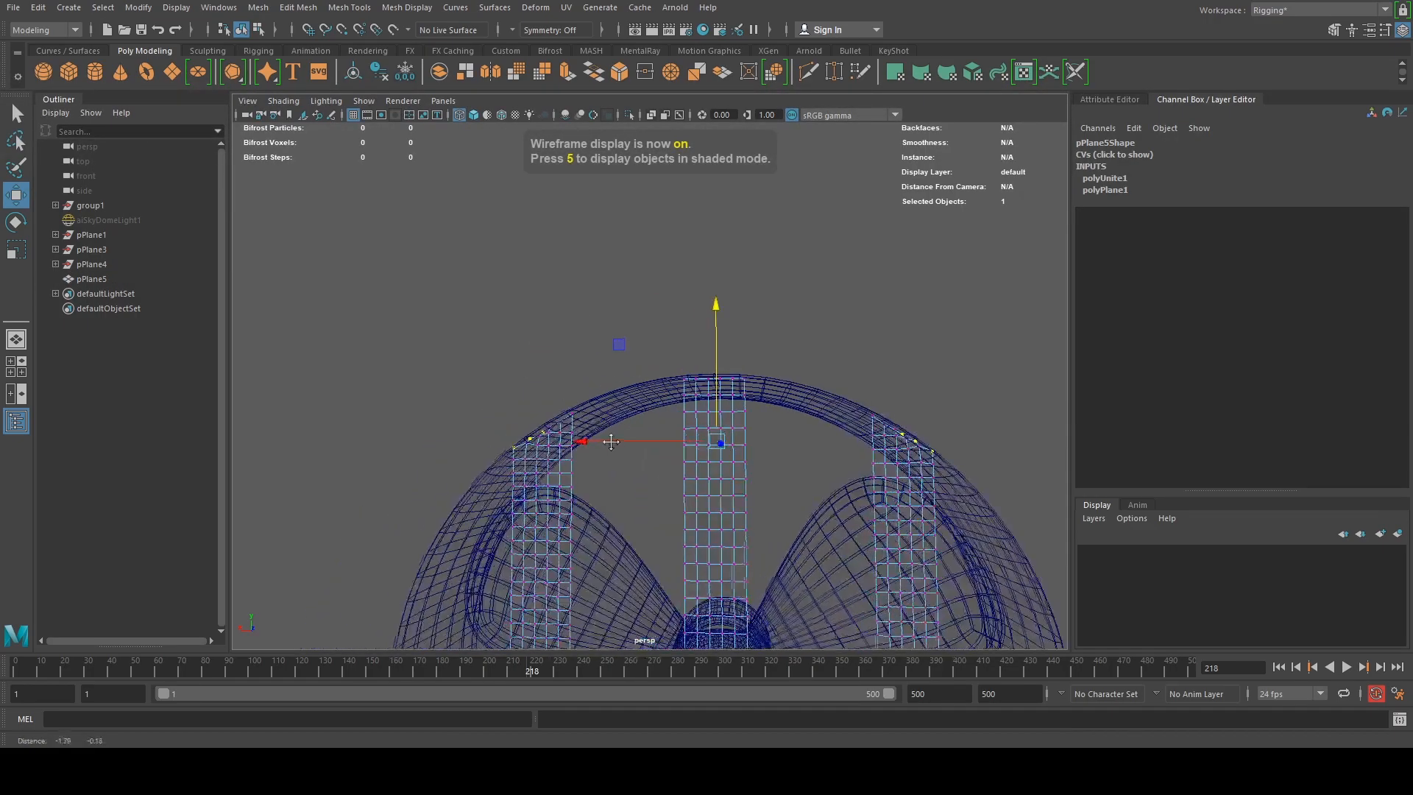
pyautogui.scroll(2, 540, 434)
pyautogui.scroll(2, 604, 443)
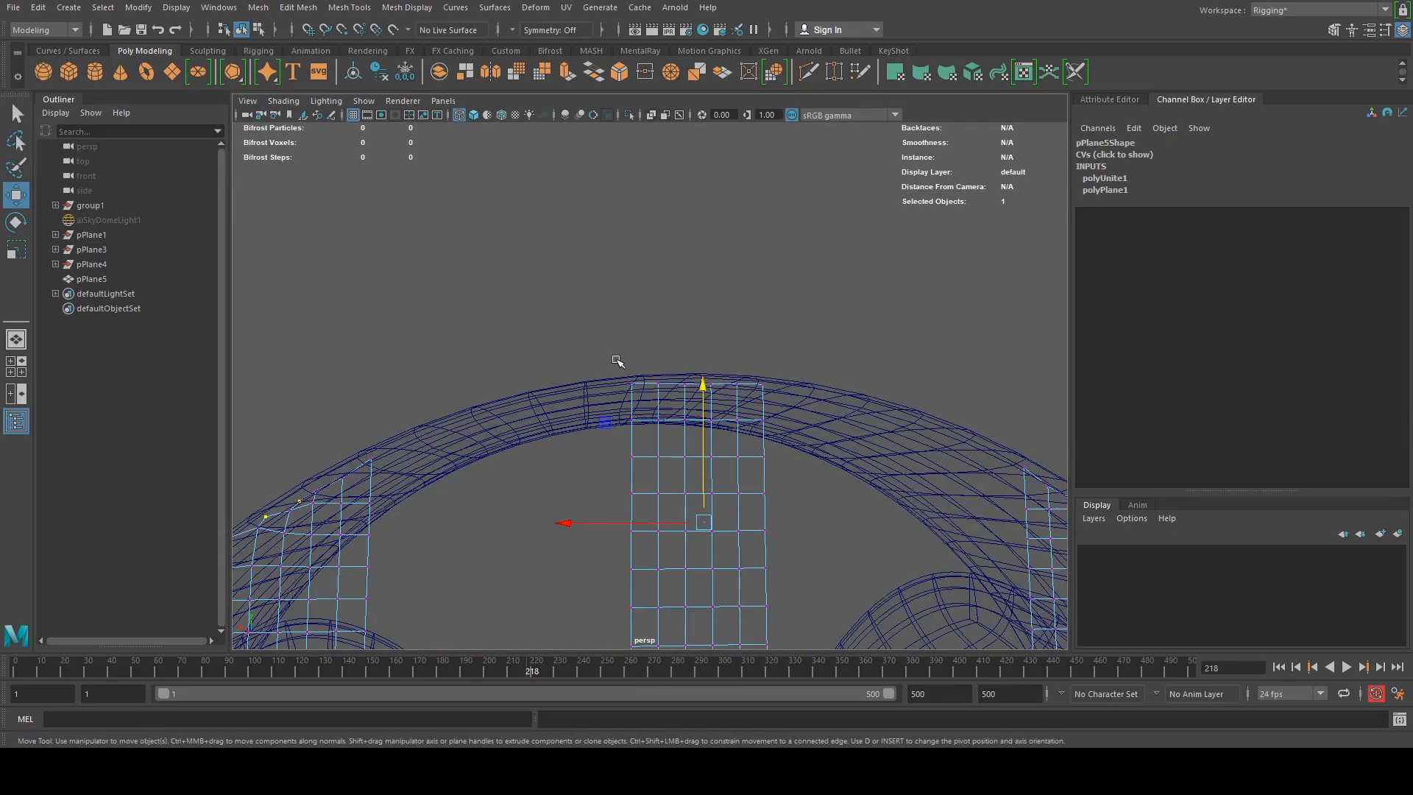
# Select the top-edge vertices of pPlane5's middle strip and of the neighbouring strip on the positive X side
pyautogui.moveTo(616, 361); pyautogui.dragTo(793, 403)
pyautogui.keyDown('alt'); pyautogui.moveTo(403, 522); pyautogui.dragTo(678, 441, button='middle'); pyautogui.keyUp('alt')
pyautogui.scroll(4, 771, 471)
pyautogui.keyDown('shift'); pyautogui.moveTo(684, 370); pyautogui.dragTo(803, 468); pyautogui.keyUp('shift')
pyautogui.keyDown('shift'); pyautogui.moveTo(615, 467); pyautogui.dragTo(650, 515); pyautogui.keyUp('shift')
pyautogui.keyDown('shift'); pyautogui.moveTo(560, 509); pyautogui.dragTo(615, 540); pyautogui.keyUp('shift')
pyautogui.keyDown('shift'); pyautogui.moveTo(517, 524); pyautogui.dragTo(477, 603); pyautogui.keyUp('shift')
# Add the top-edge vertices of the mirrored strip on the negative X side to the selection
pyautogui.scroll(-4, 792, 518)
pyautogui.keyDown('alt'); pyautogui.moveTo(818, 515); pyautogui.dragTo(412, 546, button='middle'); pyautogui.keyUp('alt')
pyautogui.keyDown('alt'); pyautogui.moveTo(700, 501); pyautogui.dragTo(286, 450, button='middle'); pyautogui.keyUp('alt')
pyautogui.keyDown('shift'); pyautogui.moveTo(463, 359); pyautogui.dragTo(572, 436); pyautogui.keyUp('shift')
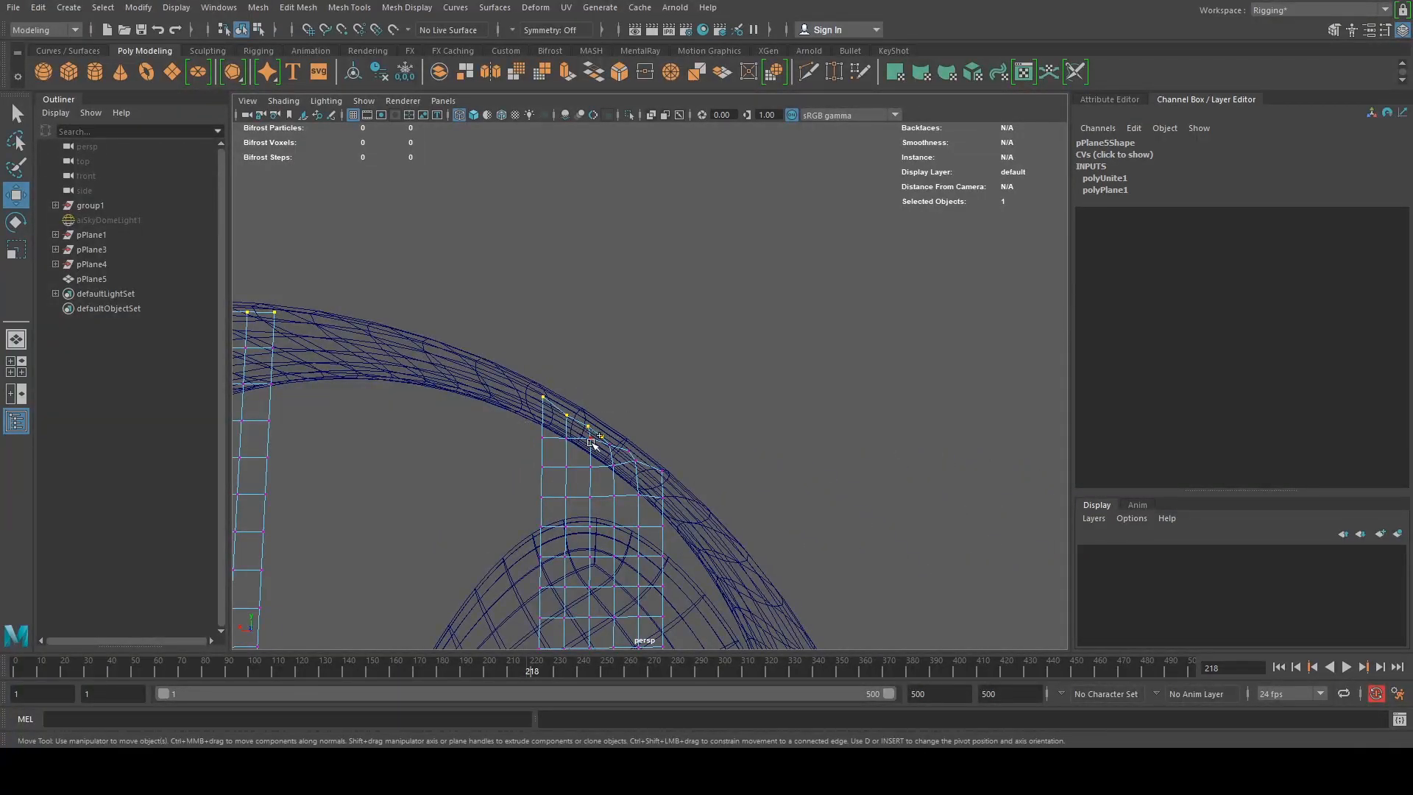
pyautogui.keyDown('shift'); pyautogui.moveTo(675, 463); pyautogui.dragTo(587, 426); pyautogui.keyUp('shift')
pyautogui.keyDown('shift'); pyautogui.moveTo(684, 482); pyautogui.dragTo(622, 438); pyautogui.keyUp('shift')
# Restore shaded display and return pPlane5 to object mode
pyautogui.scroll(-5, 502, 469)
pyautogui.keyDown('alt'); pyautogui.moveTo(456, 488); pyautogui.dragTo(517, 511, button='middle'); pyautogui.keyUp('alt')
pyautogui.moveTo(517, 511)
pyautogui.keyDown('alt'); pyautogui.mouseDown()
pyautogui.moveTo(585, 428)
pyautogui.moveTo(525, 433)
pyautogui.mouseUp(); pyautogui.keyUp('alt')
pyautogui.press('5')
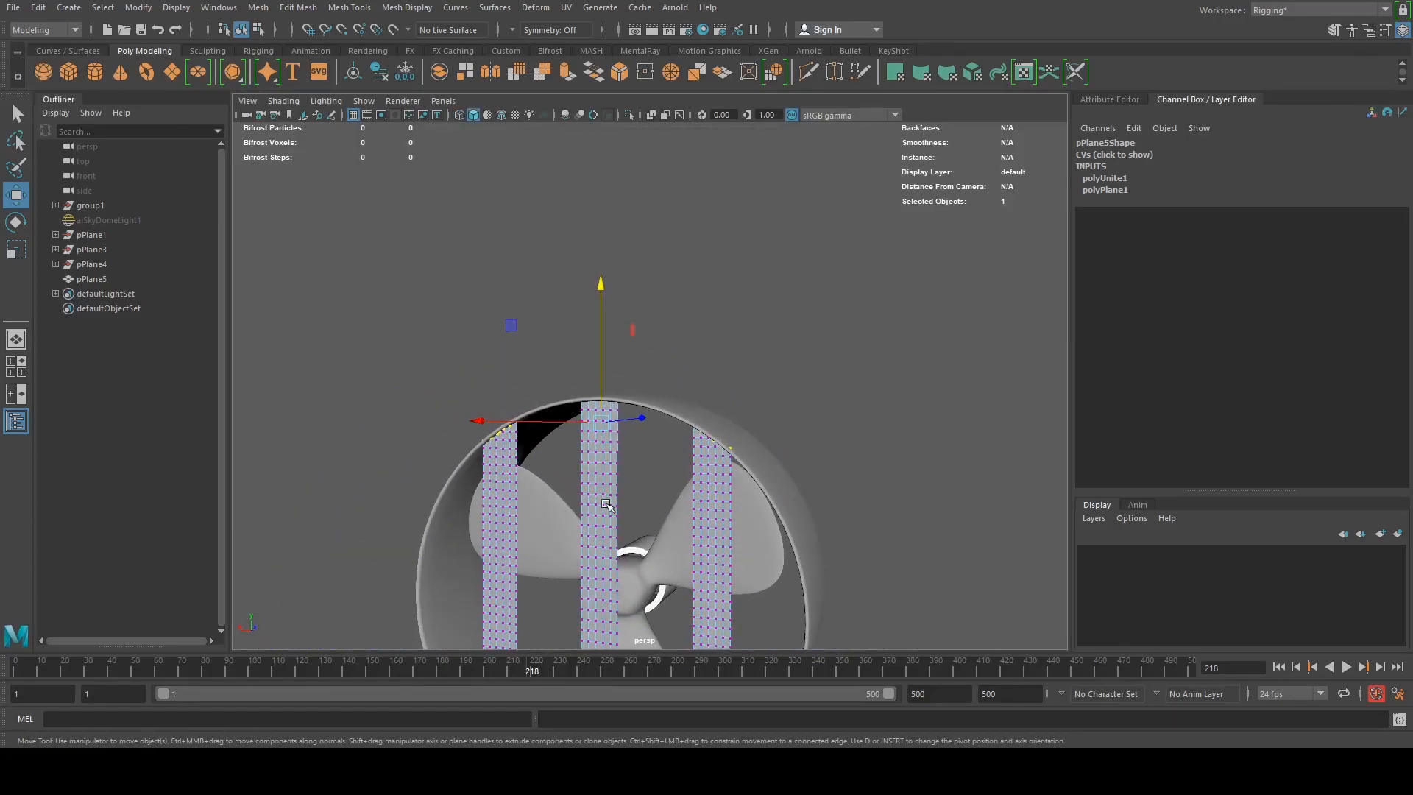
pyautogui.keyDown('alt'); pyautogui.moveTo(606, 505); pyautogui.dragTo(631, 495); pyautogui.keyUp('alt')
pyautogui.press('F8')
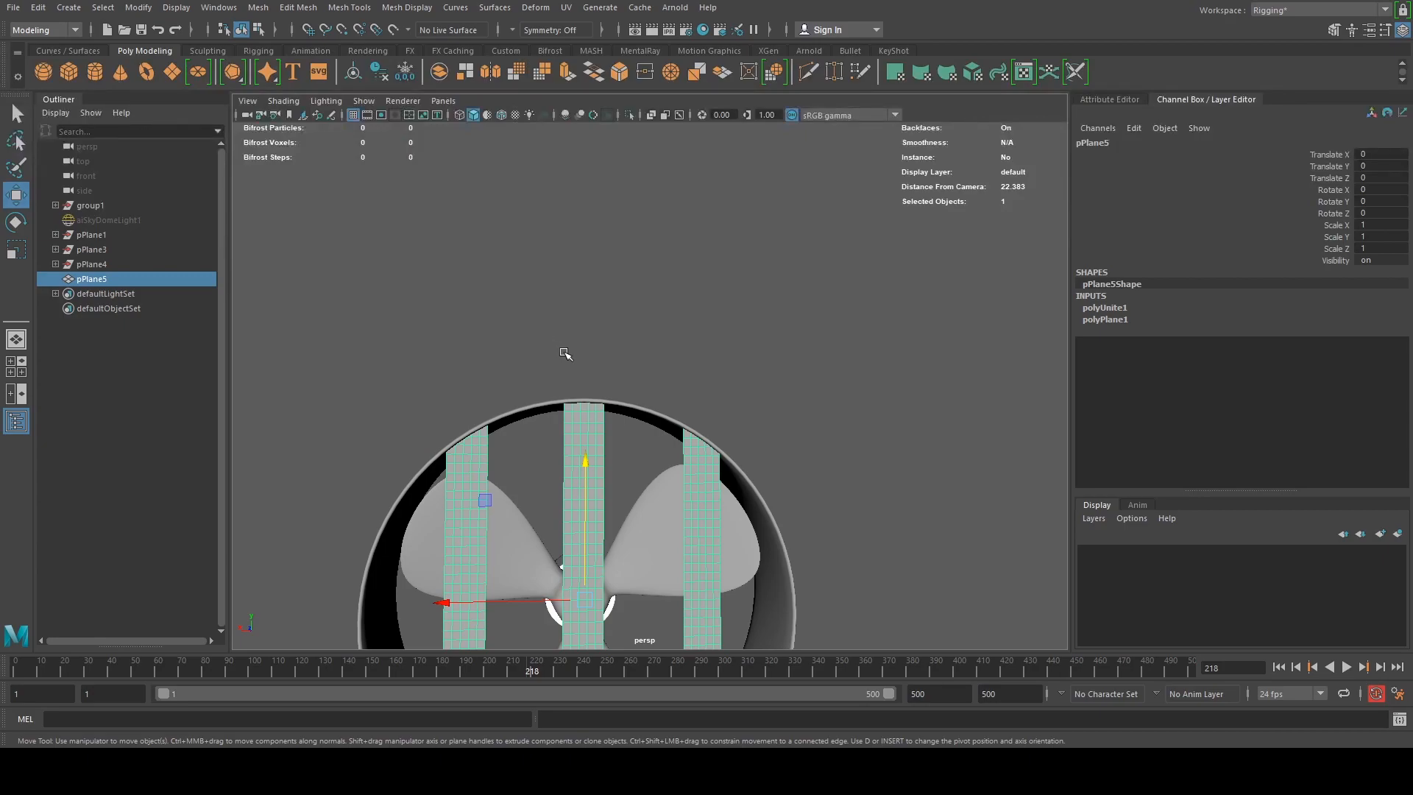
# Turn pPlane5 into an nCloth object using the FX menu set
pyautogui.click(55, 34)
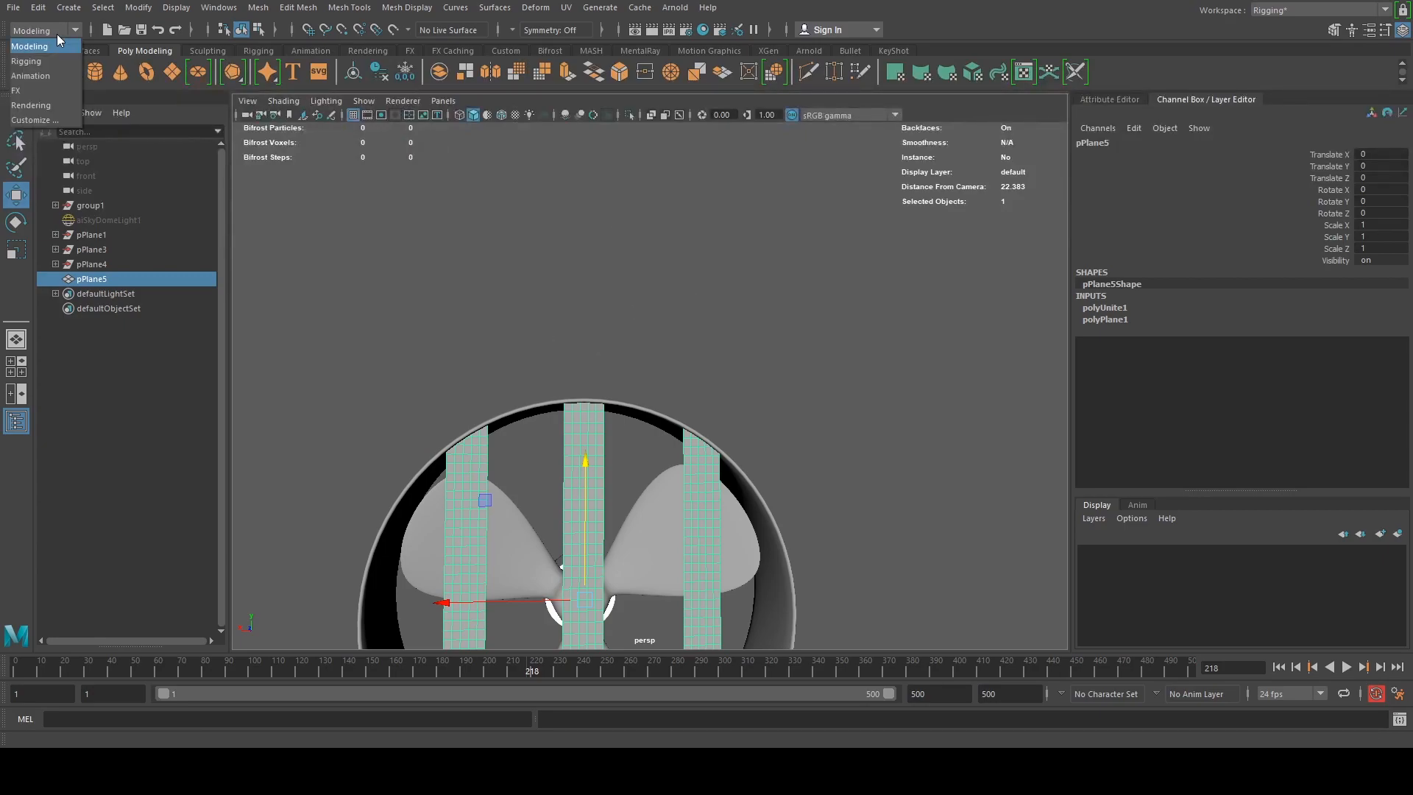
pyautogui.click(34, 89)
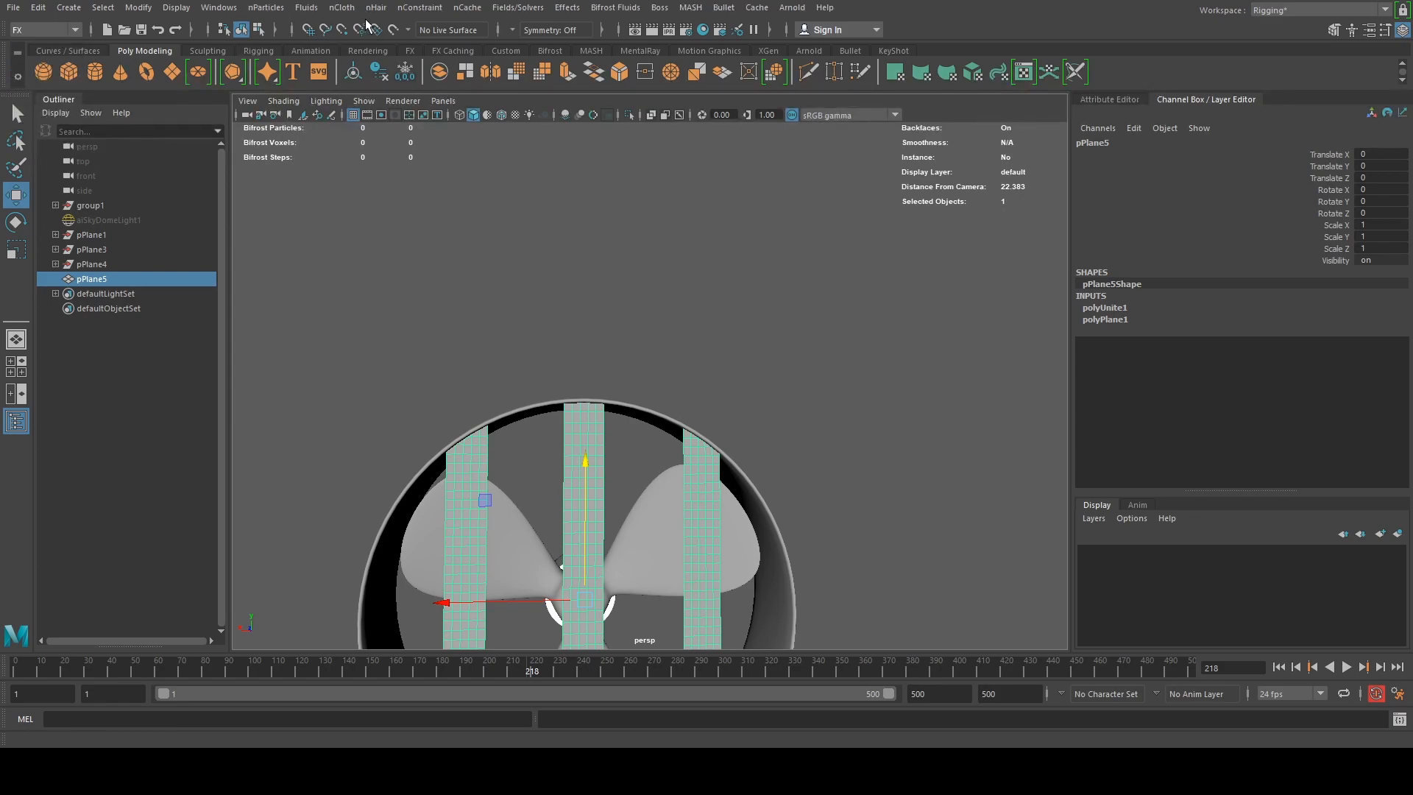
pyautogui.click(341, 9)
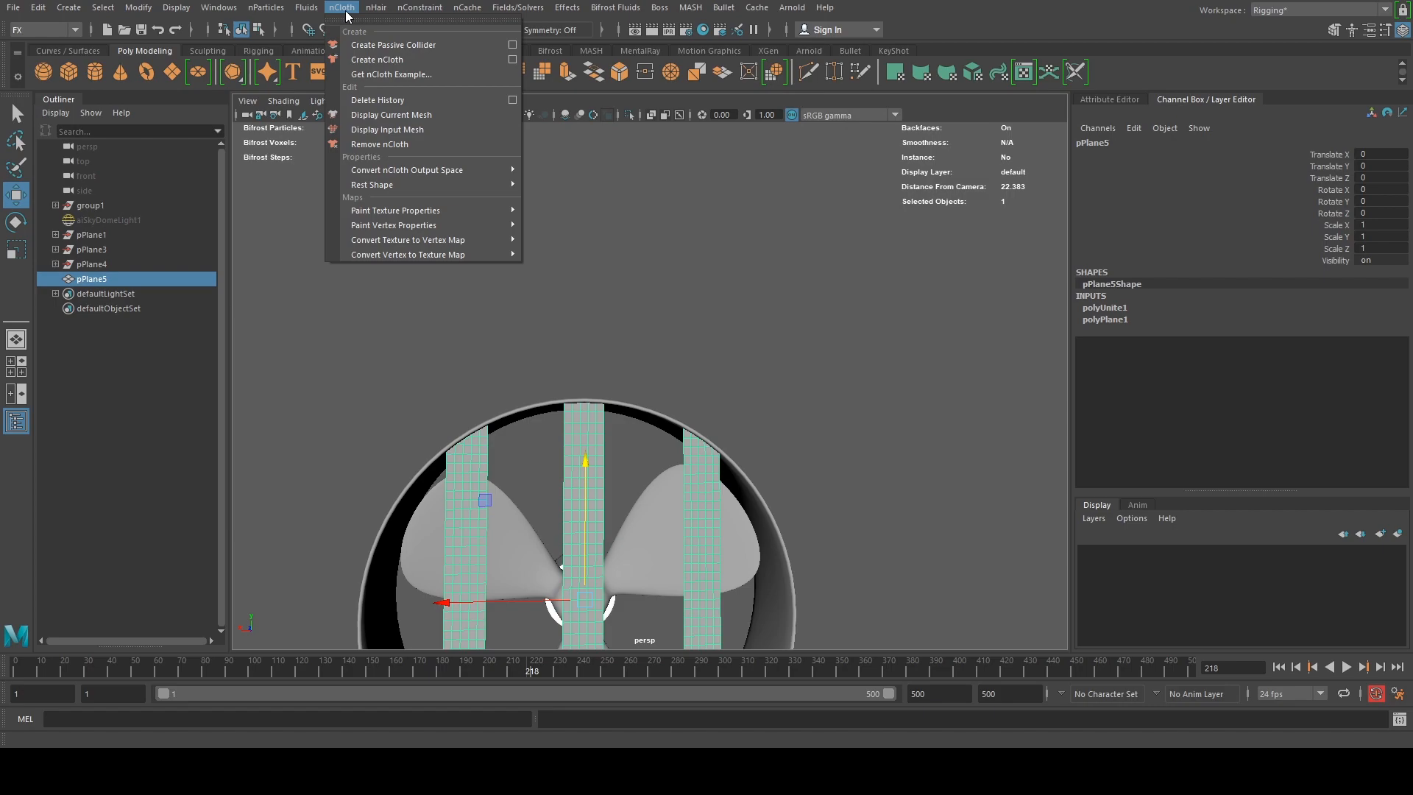
pyautogui.click(398, 61)
# Play the nCloth simulation from frame 1, stop it to check the strips' motion, and rewind to frame 1
pyautogui.scroll(-5, 583, 259)
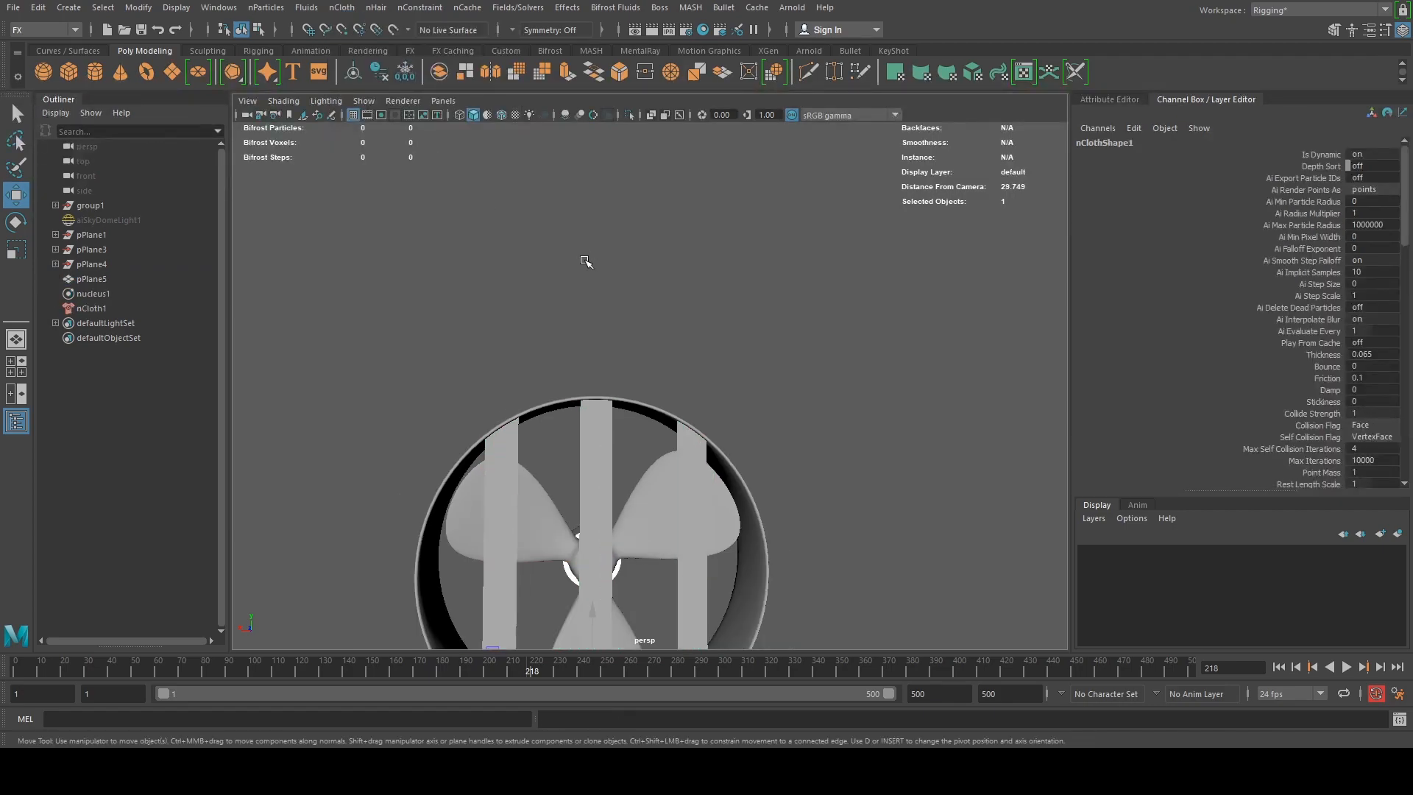
pyautogui.keyDown('alt'); pyautogui.moveTo(694, 377); pyautogui.dragTo(681, 385); pyautogui.keyUp('alt')
pyautogui.moveTo(131, 673); pyautogui.dragTo(16, 671)
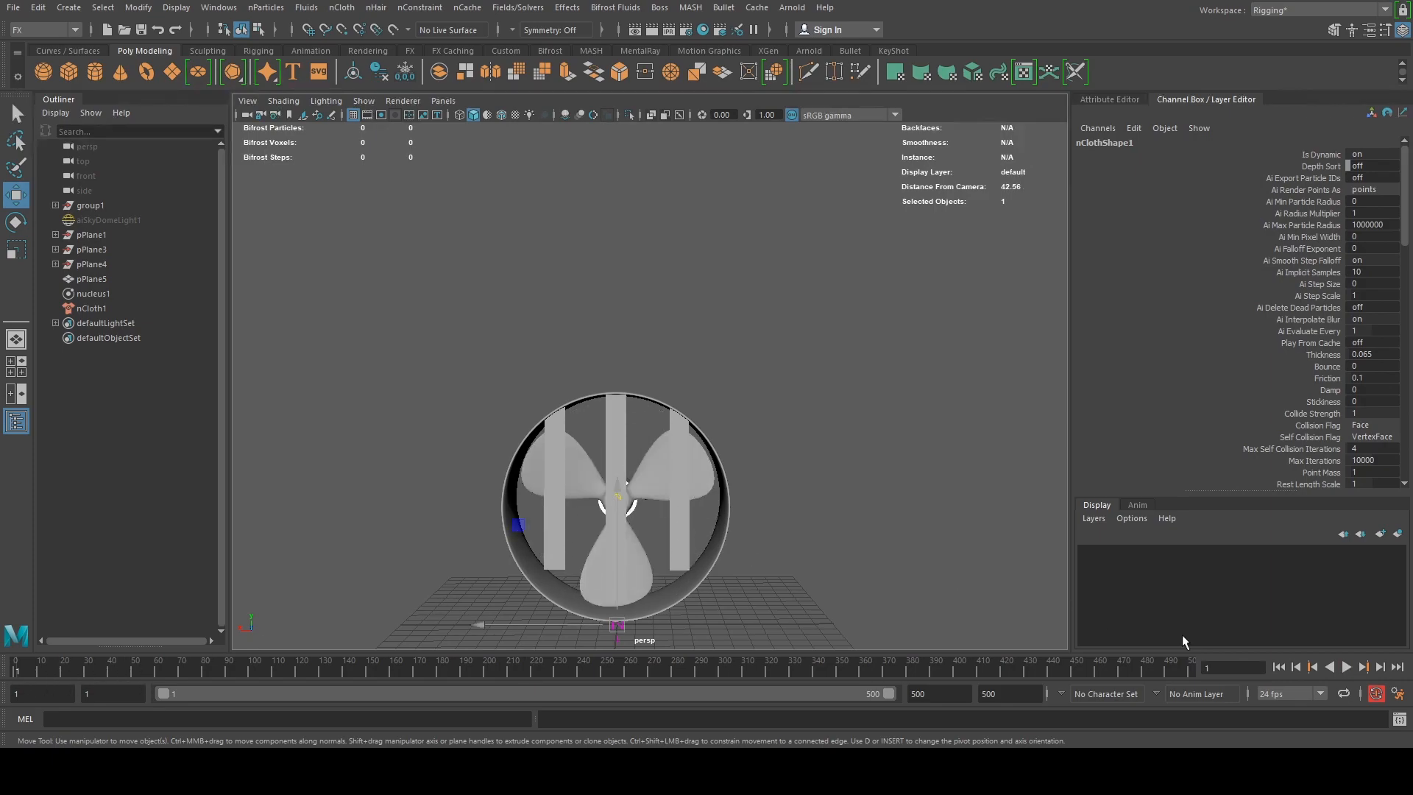
pyautogui.click(1348, 666)
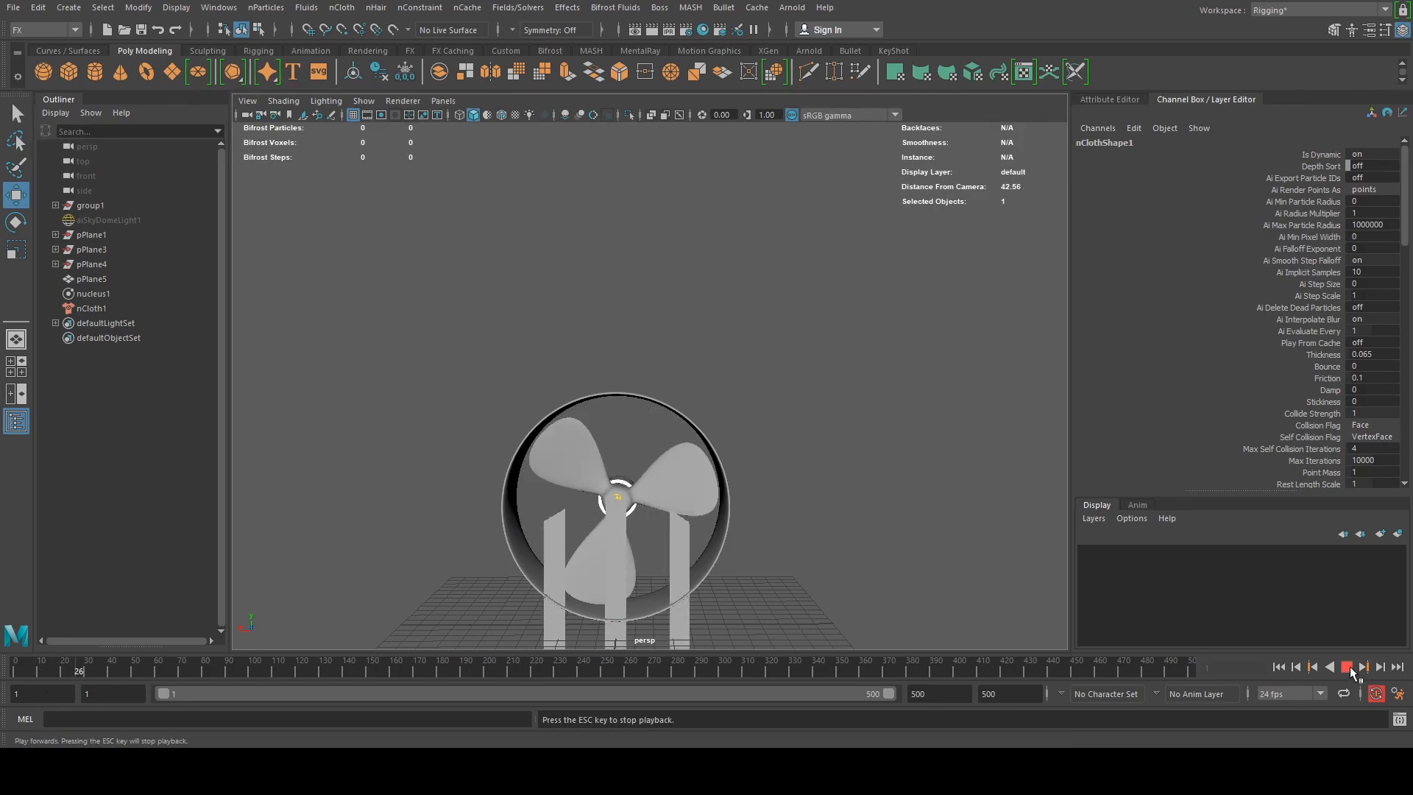
pyautogui.click(1349, 665)
pyautogui.keyDown('alt'); pyautogui.moveTo(839, 546); pyautogui.dragTo(683, 544); pyautogui.keyUp('alt')
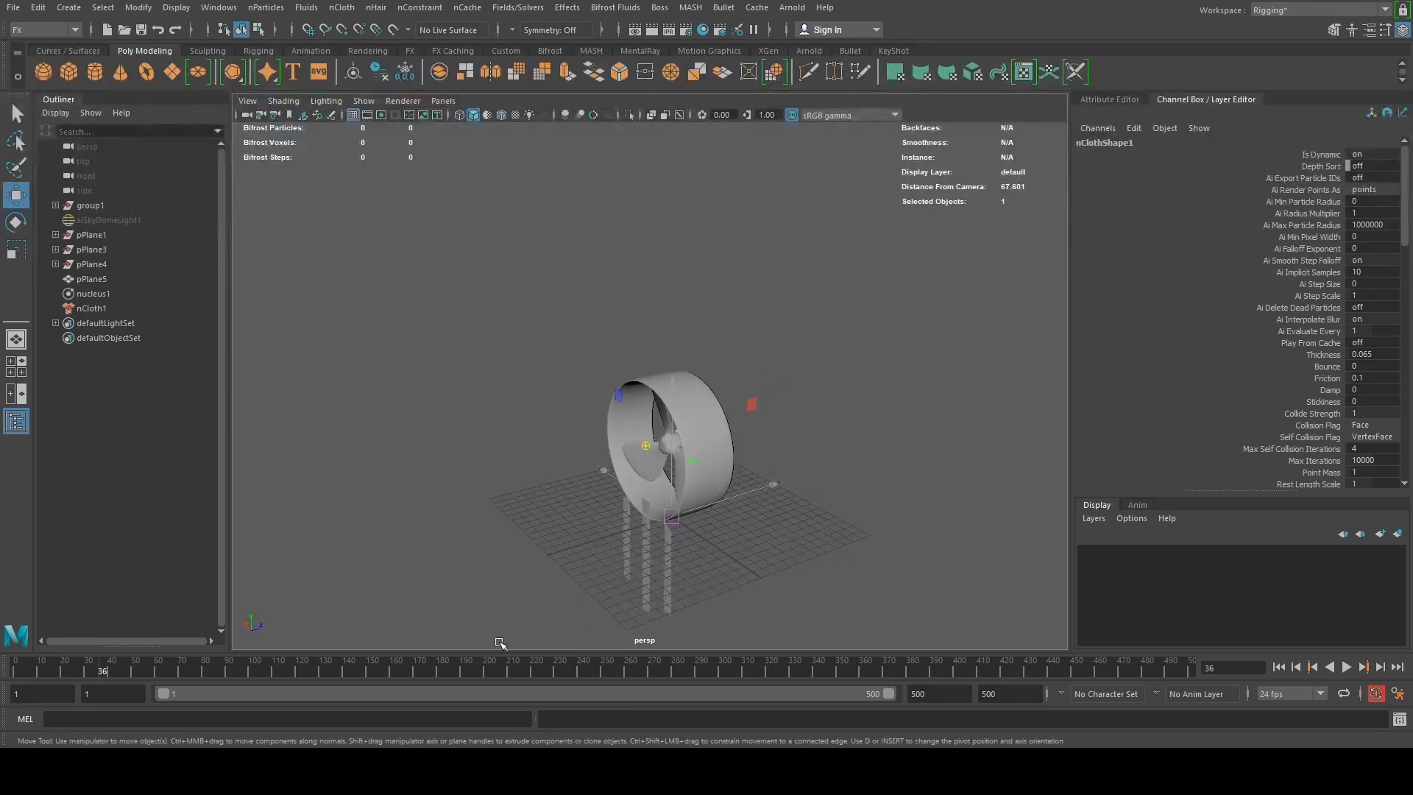
pyautogui.moveTo(78, 669); pyautogui.dragTo(14, 665)
# Return the ribbon mesh to vertex mode and apply a Transform Constraint to its selected top-edge vertices
pyautogui.keyDown('alt'); pyautogui.moveTo(471, 480); pyautogui.dragTo(499, 473); pyautogui.keyUp('alt')
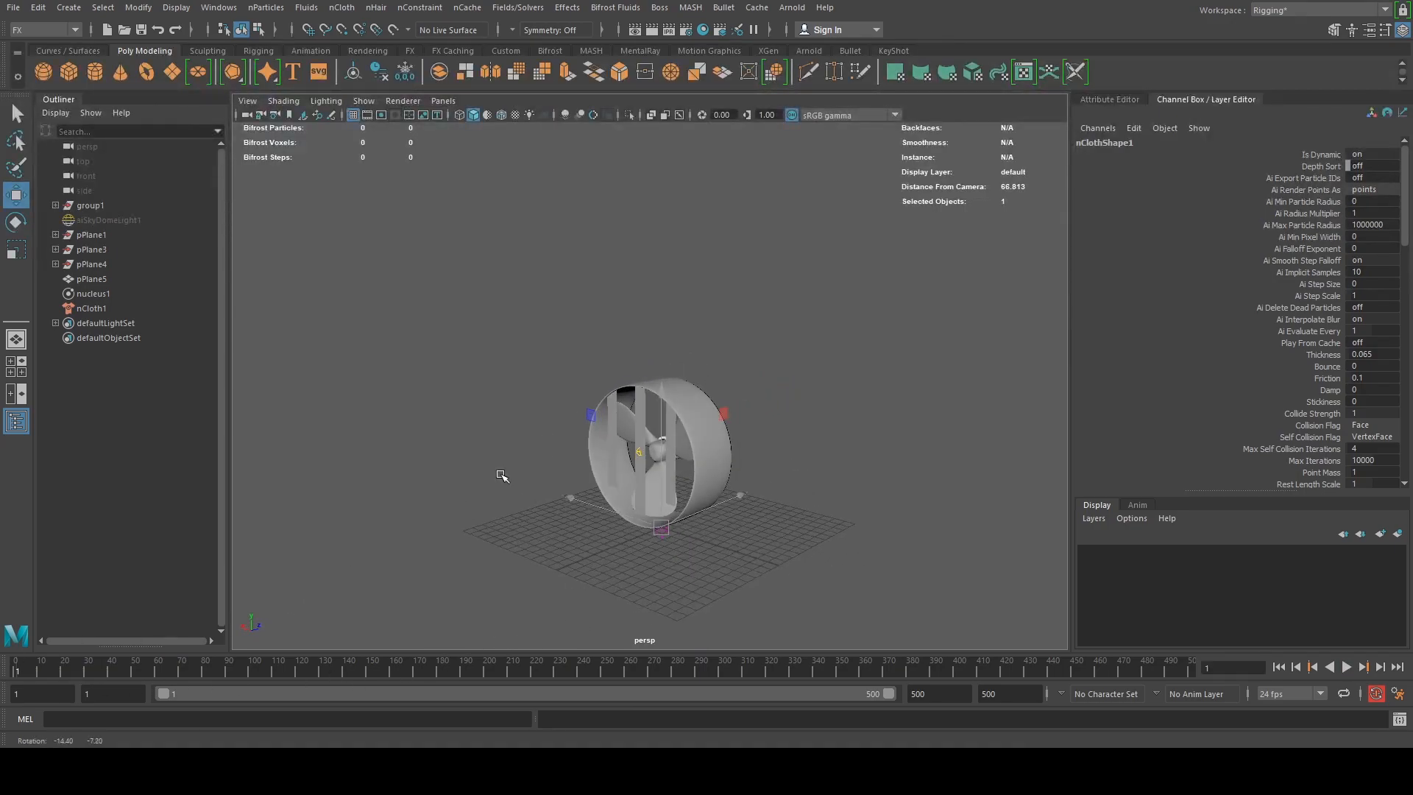
pyautogui.scroll(6, 653, 455)
pyautogui.scroll(2, 654, 455)
pyautogui.keyDown('alt'); pyautogui.moveTo(601, 491); pyautogui.dragTo(655, 468); pyautogui.keyUp('alt')
pyautogui.keyDown('alt'); pyautogui.moveTo(656, 455); pyautogui.dragTo(613, 365, button='middle'); pyautogui.keyUp('alt')
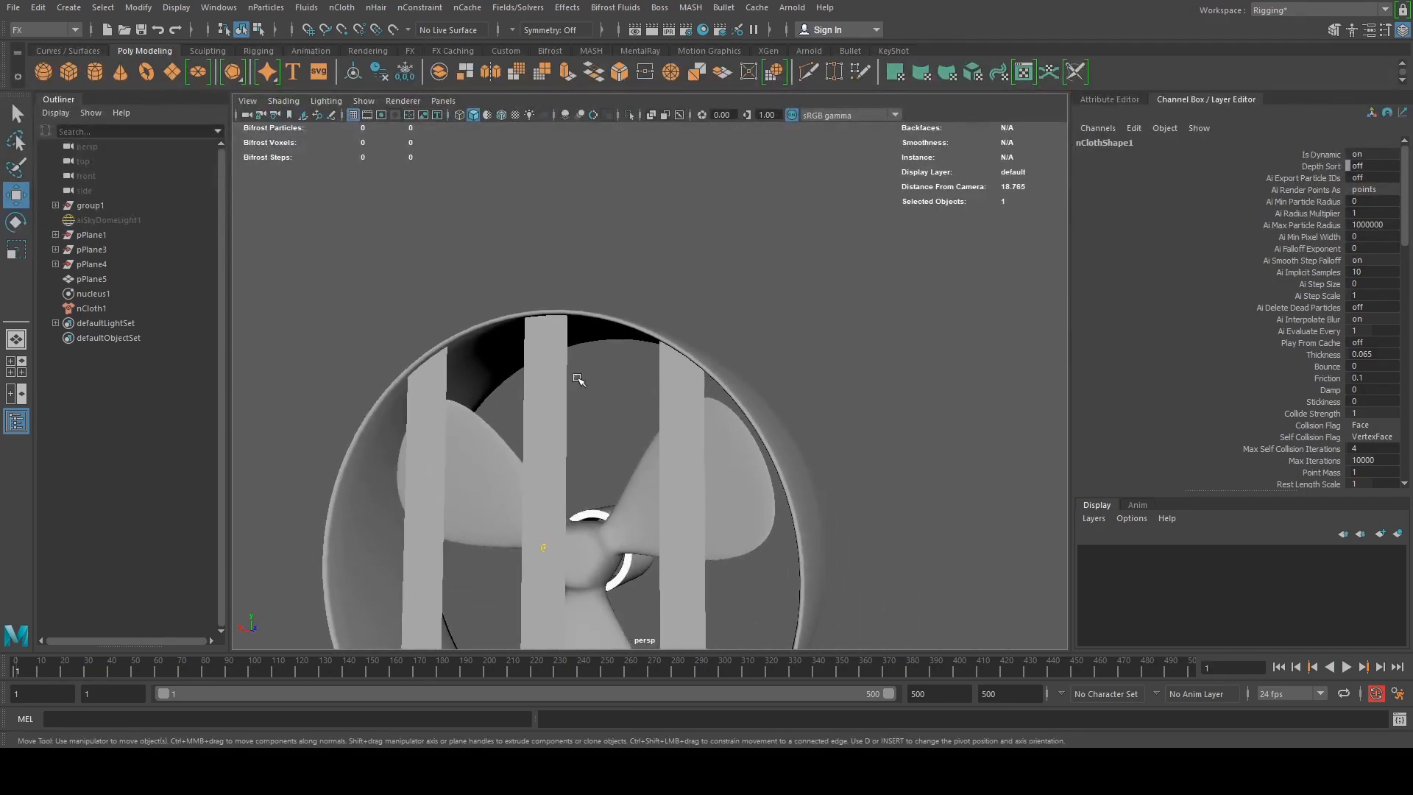
pyautogui.click(550, 359)
pyautogui.moveTo(471, 337); pyautogui.dragTo(459, 278, button='right')
pyautogui.keyDown('alt'); pyautogui.moveTo(518, 338); pyautogui.dragTo(478, 340); pyautogui.keyUp('alt')
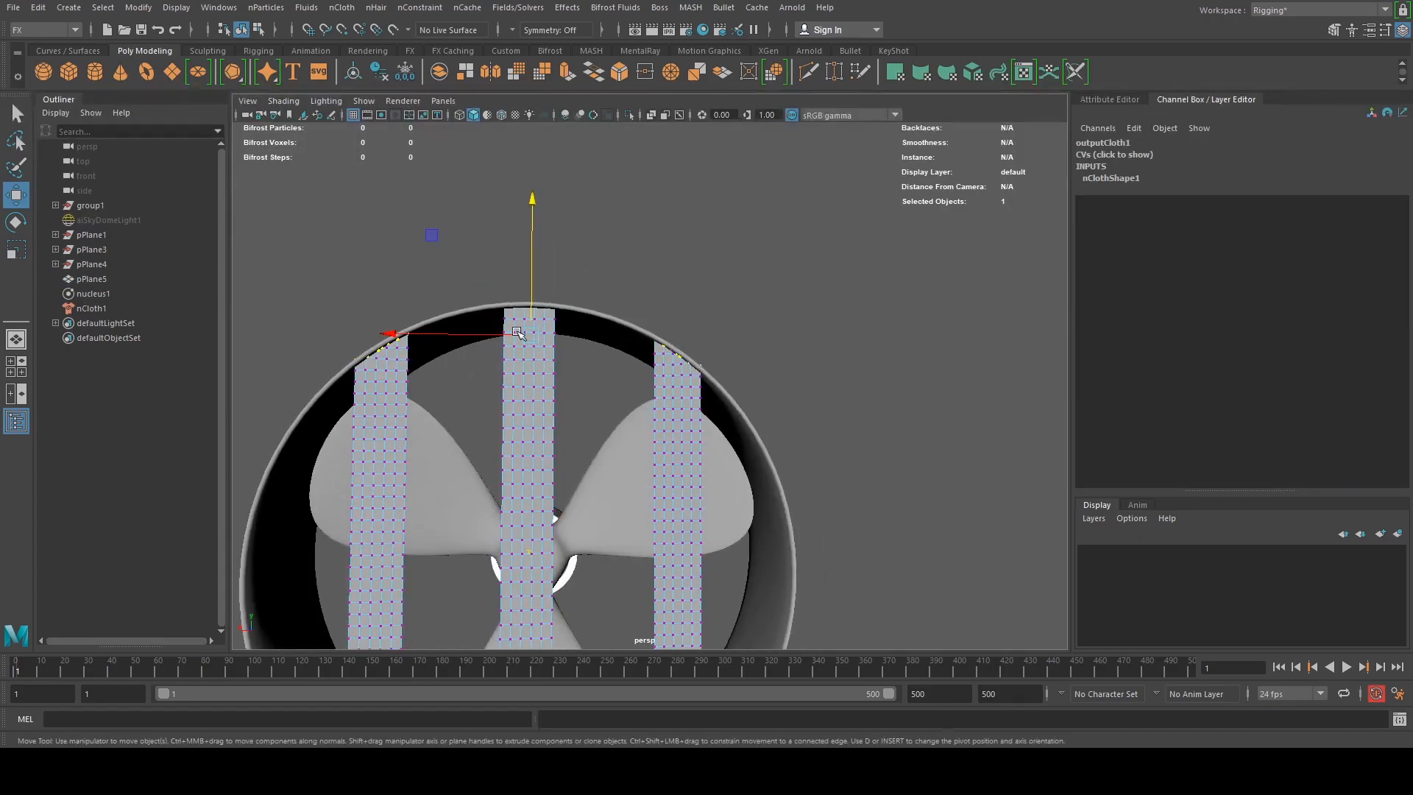
pyautogui.press('4')
pyautogui.scroll(-4, 508, 342)
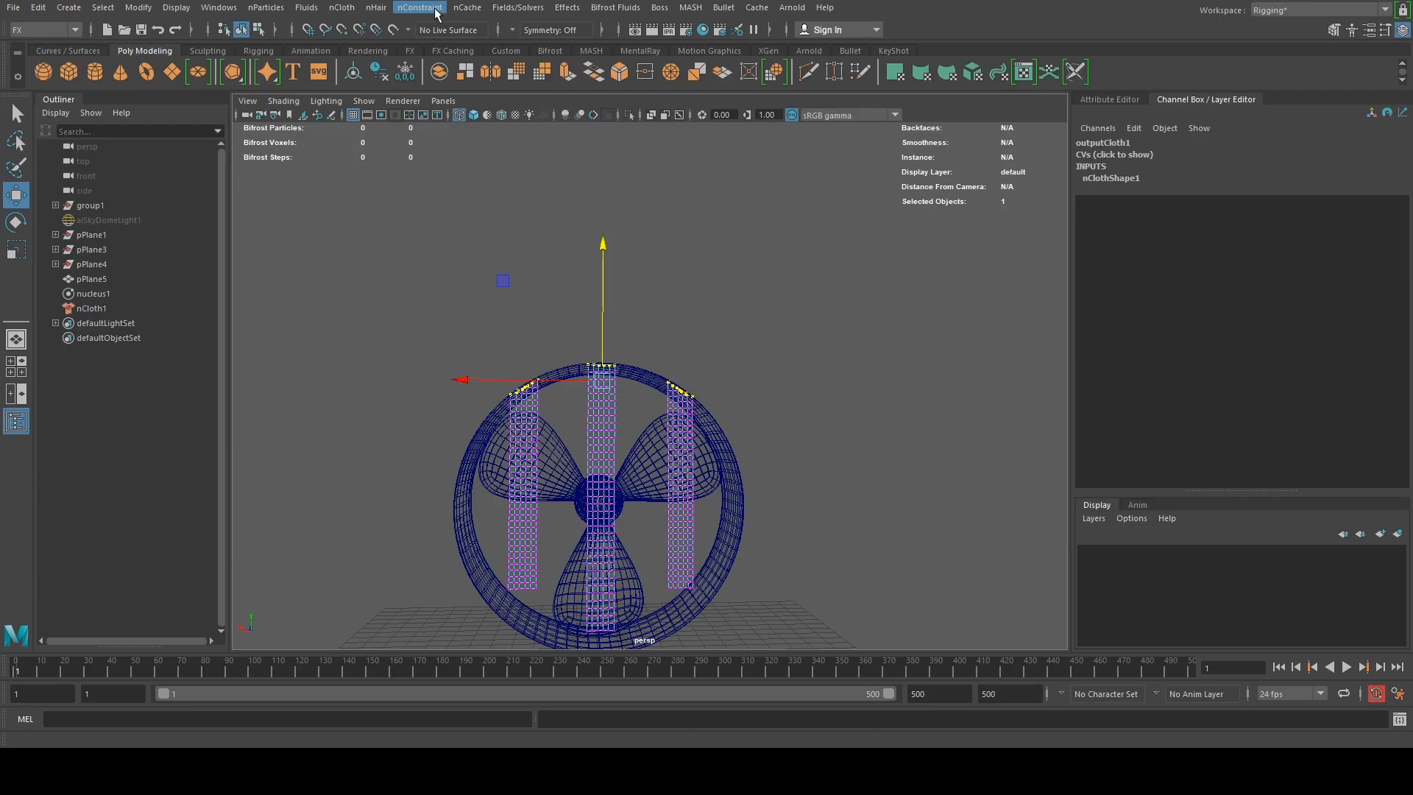
pyautogui.click(435, 14)
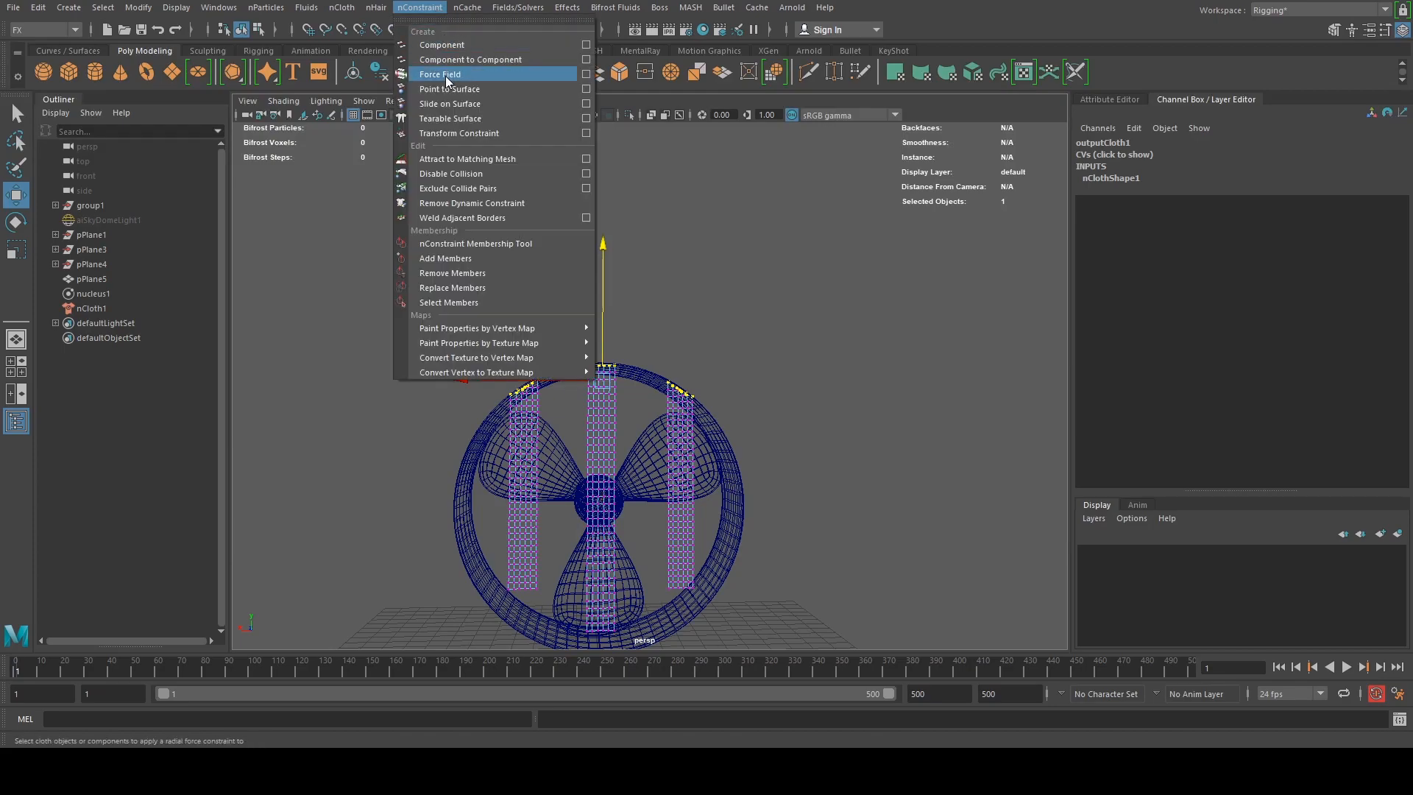
pyautogui.click(512, 134)
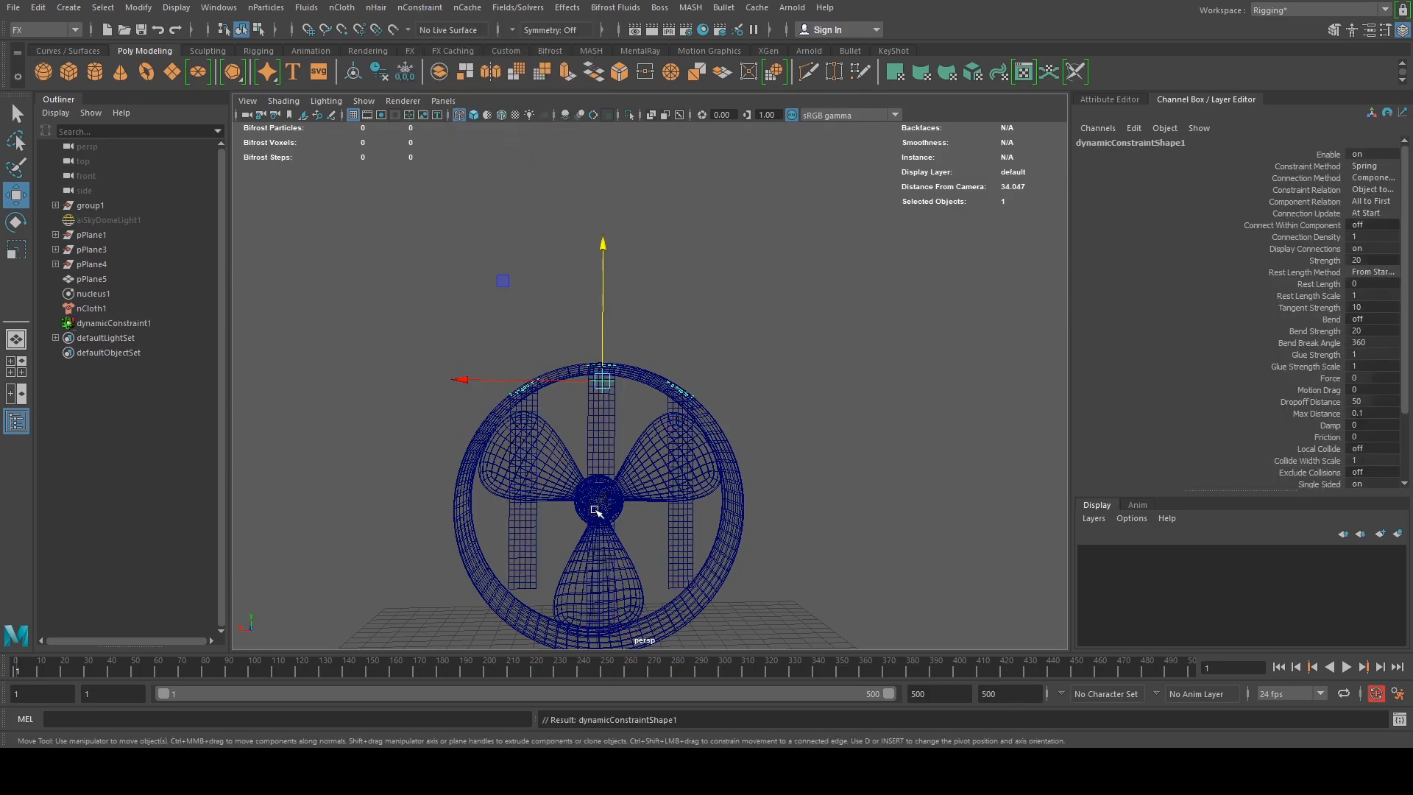
# Restore shaded display, clear the selection, and play the simulation to check how the constrained strips hang, stopping to inspect them up close
pyautogui.press('5')
pyautogui.keyDown('alt'); pyautogui.moveTo(596, 511); pyautogui.dragTo(582, 548); pyautogui.keyUp('alt')
pyautogui.click(203, 593)
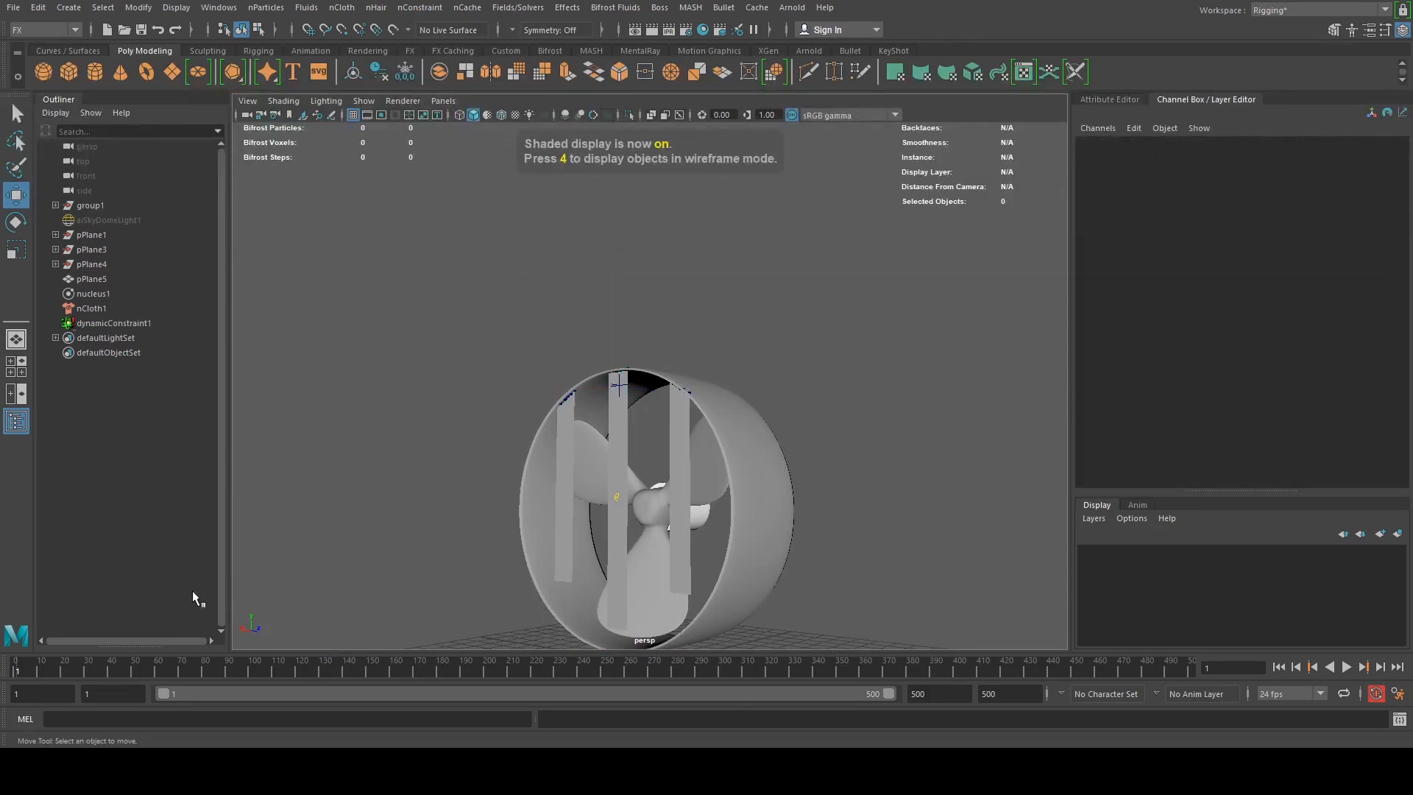
pyautogui.click(1327, 667)
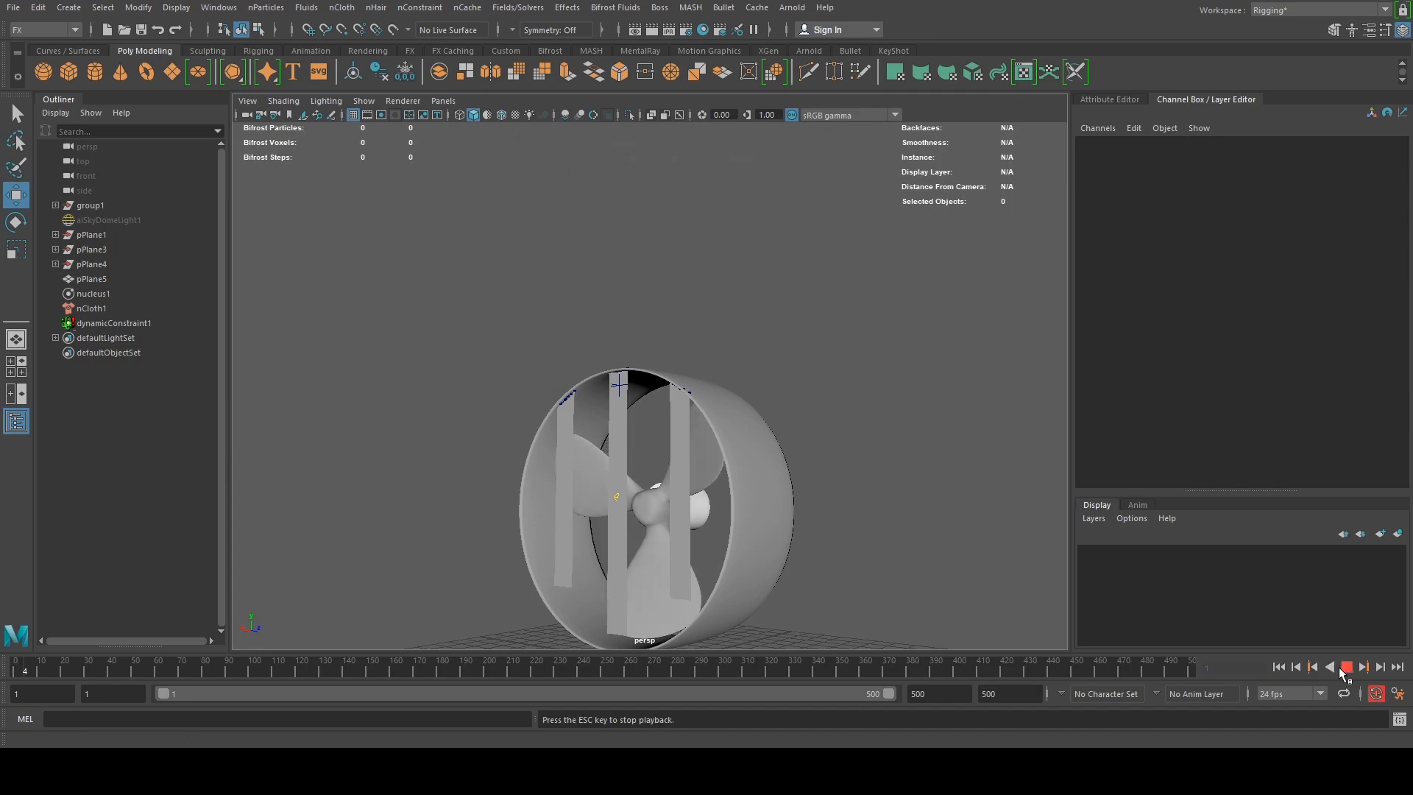
pyautogui.moveTo(870, 466)
pyautogui.keyDown('alt'); pyautogui.mouseDown()
pyautogui.moveTo(807, 457)
pyautogui.moveTo(883, 461)
pyautogui.mouseUp(); pyautogui.keyUp('alt')
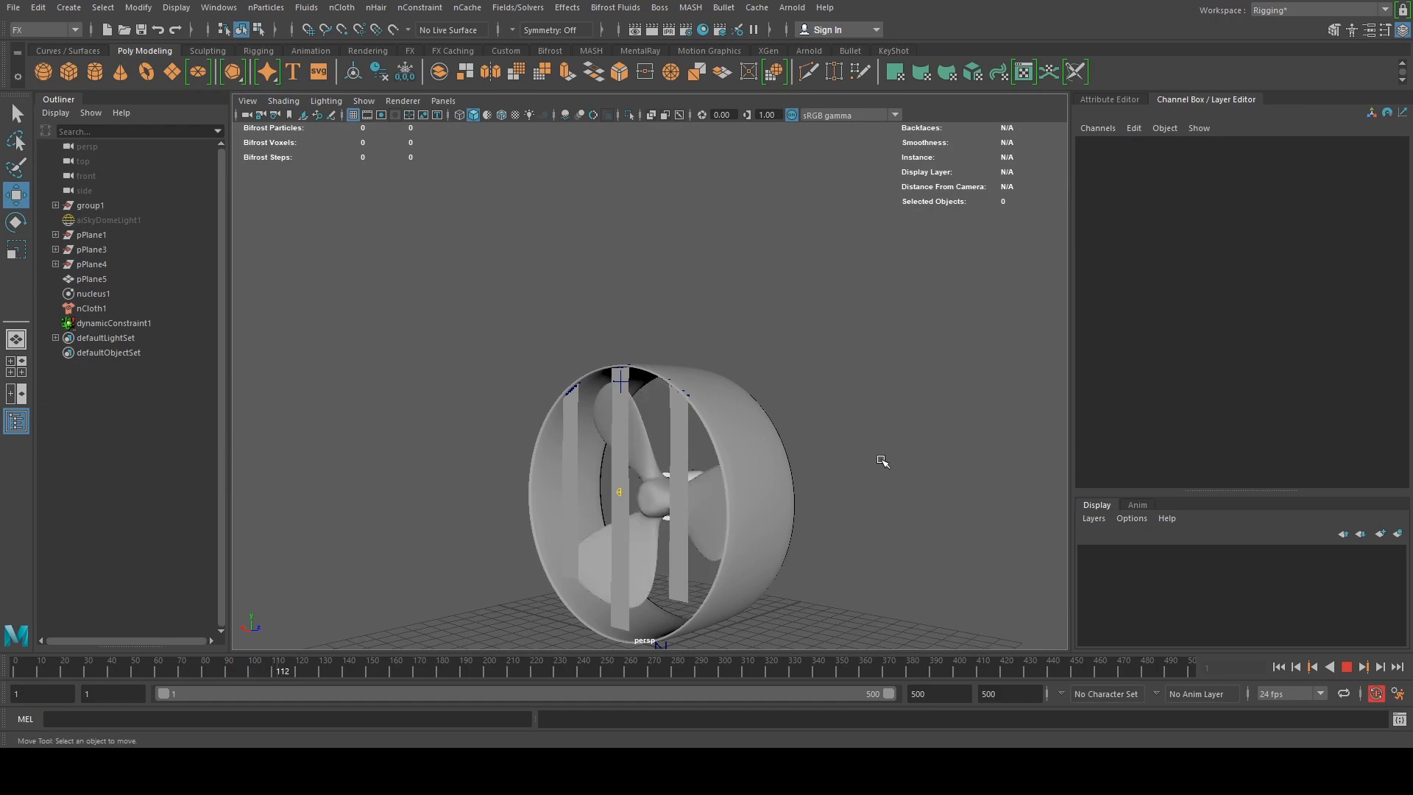
pyautogui.click(1346, 667)
pyautogui.scroll(3, 669, 541)
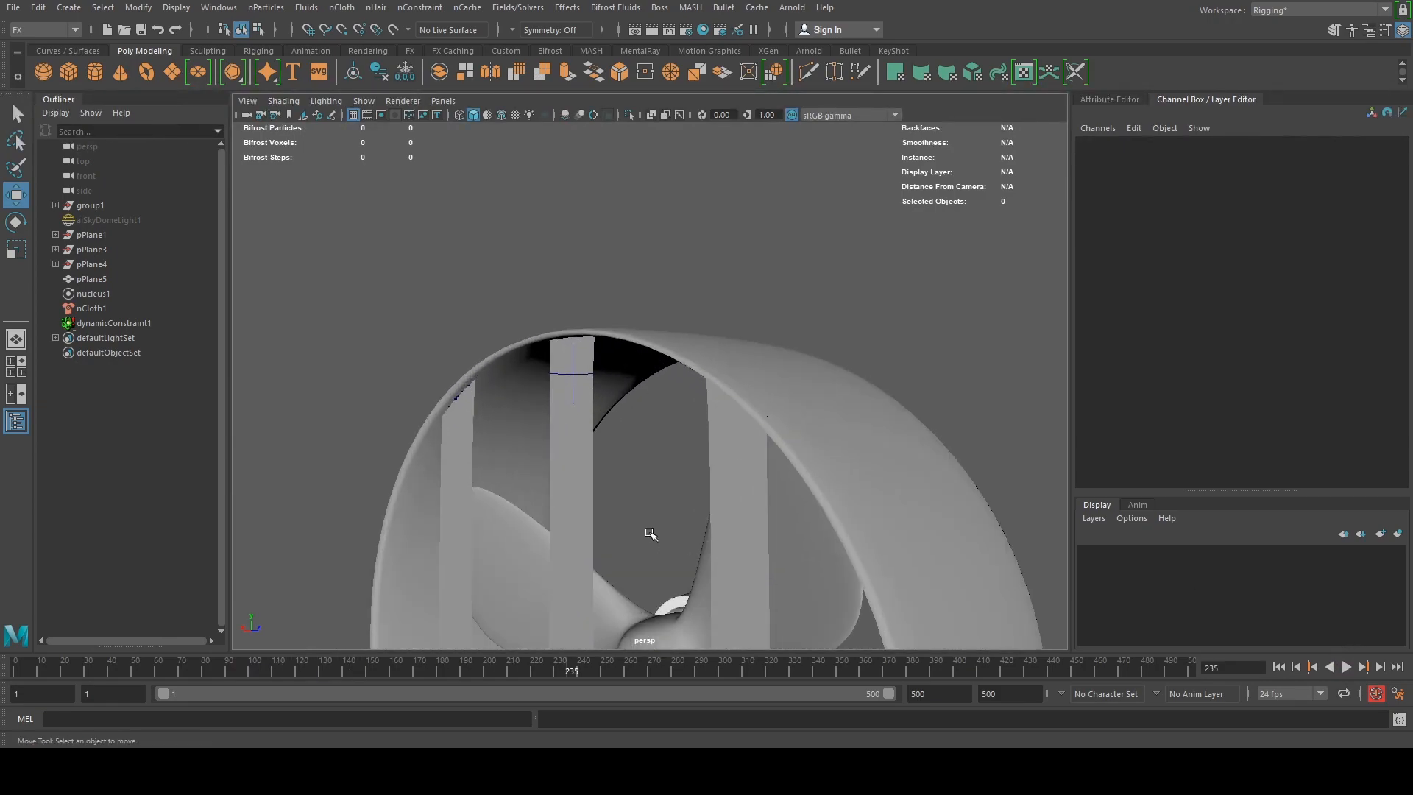
# Show the nClothShape1 attributes of nCloth1 in the Attribute Editor and look through its available presets
pyautogui.click(577, 465)
pyautogui.click(76, 294)
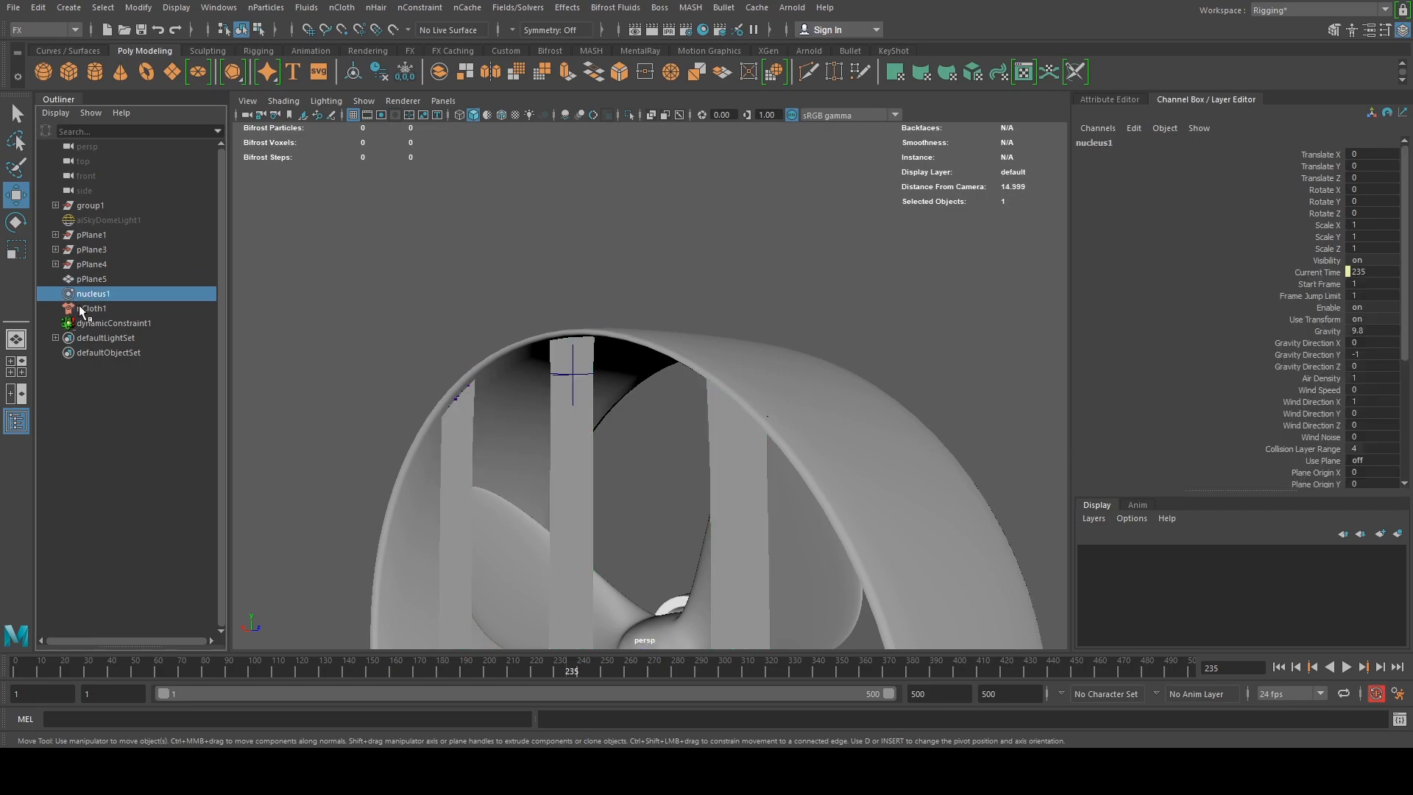
pyautogui.click(110, 307)
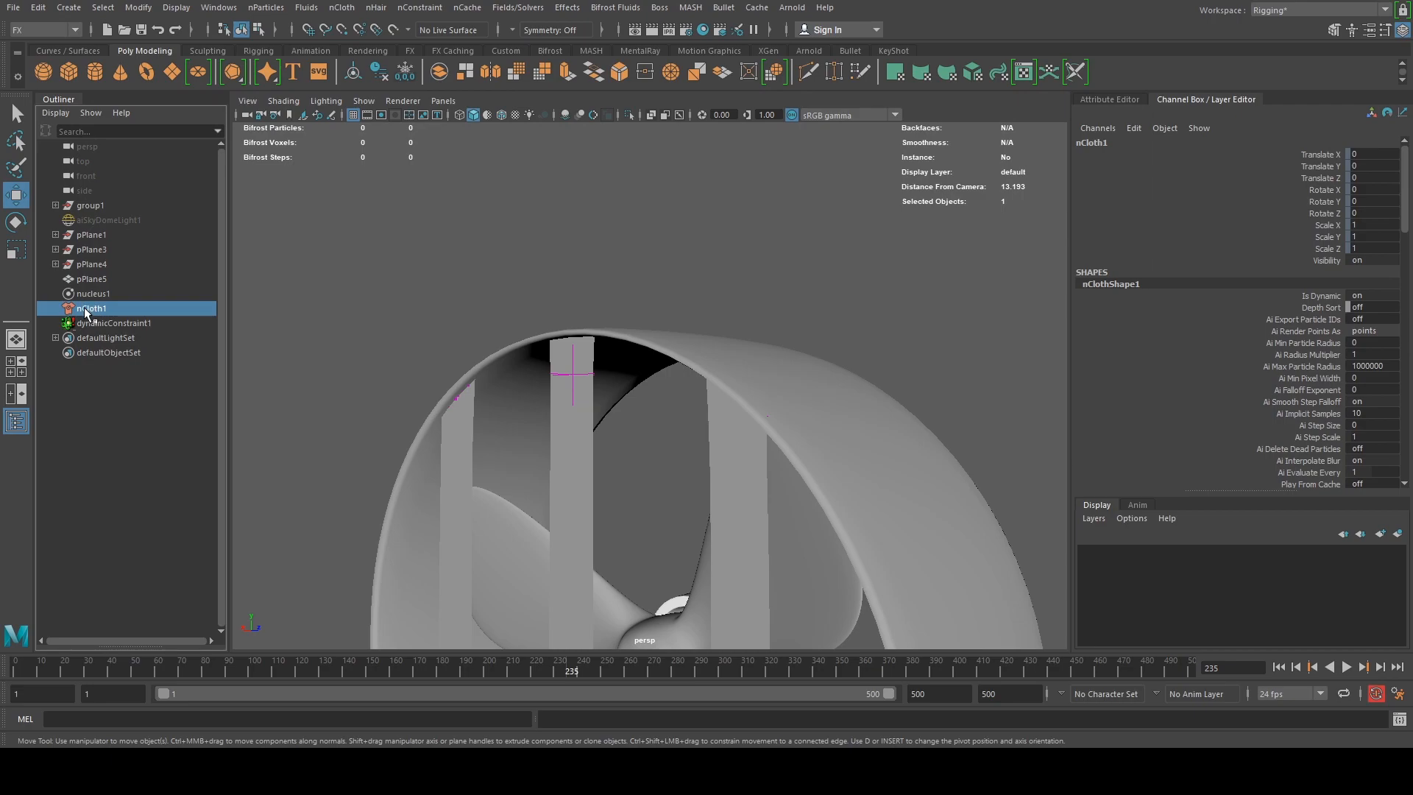
pyautogui.click(1368, 29)
pyautogui.click(84, 376)
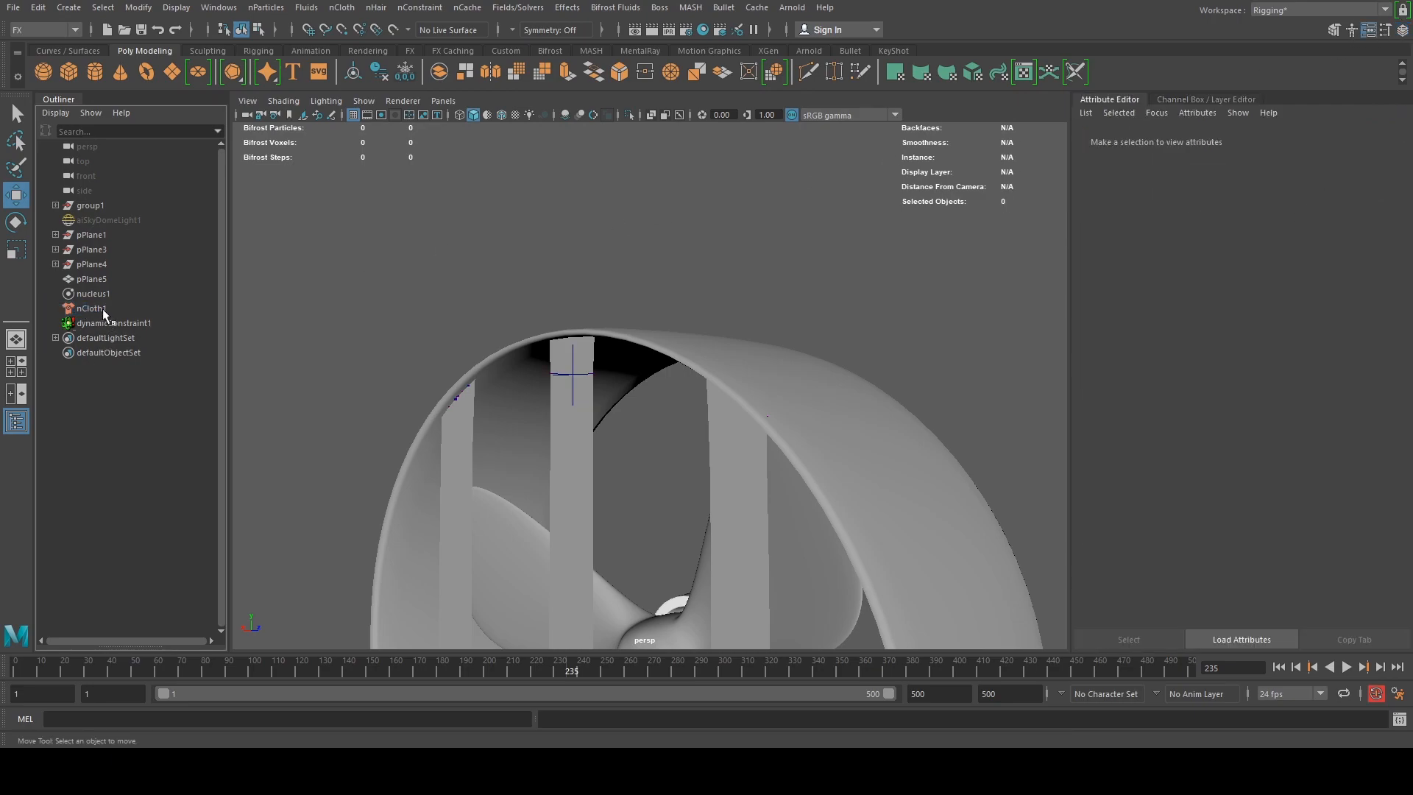
pyautogui.click(103, 309)
pyautogui.click(1226, 141)
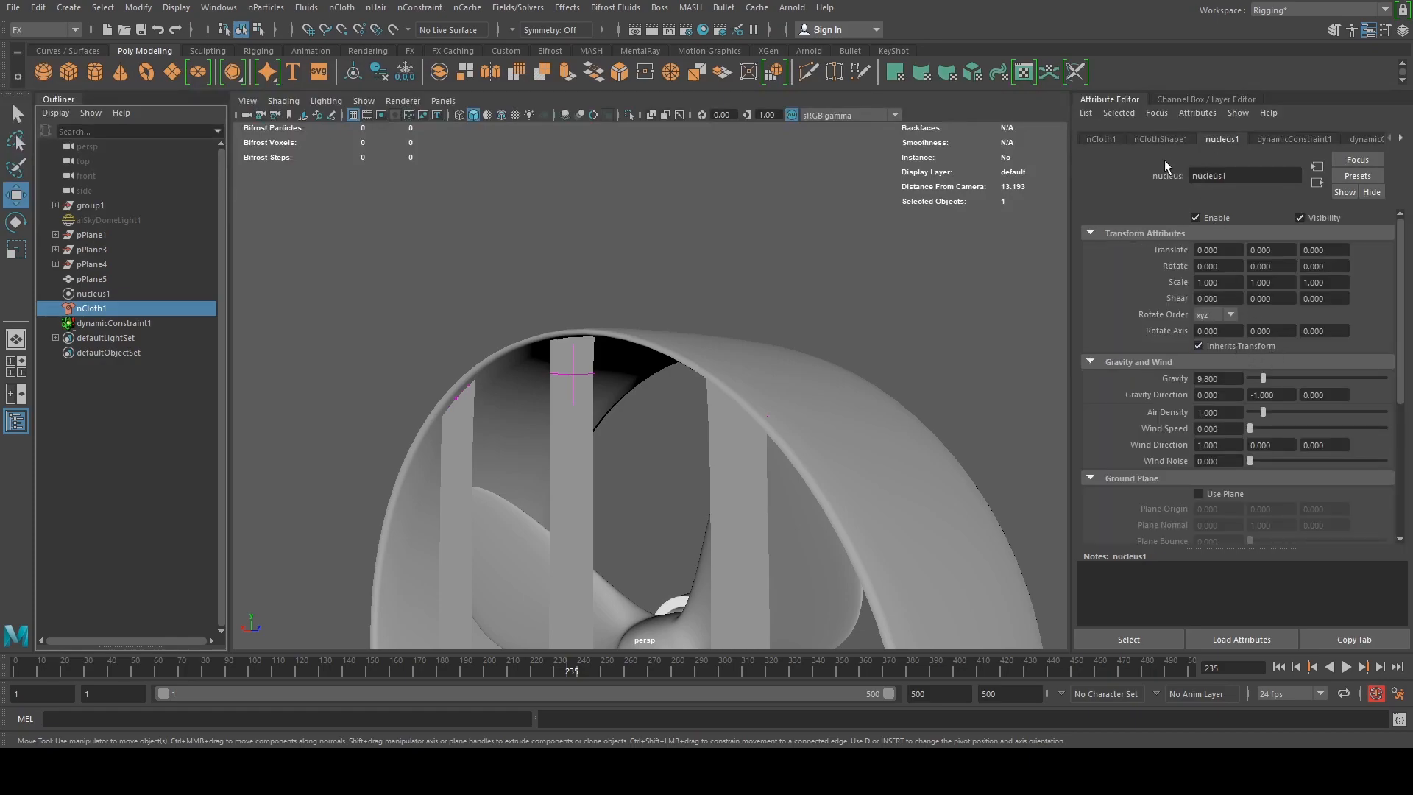
pyautogui.scroll(-1, 1199, 305)
pyautogui.scroll(1, 1197, 305)
pyautogui.click(1112, 138)
pyautogui.click(1153, 139)
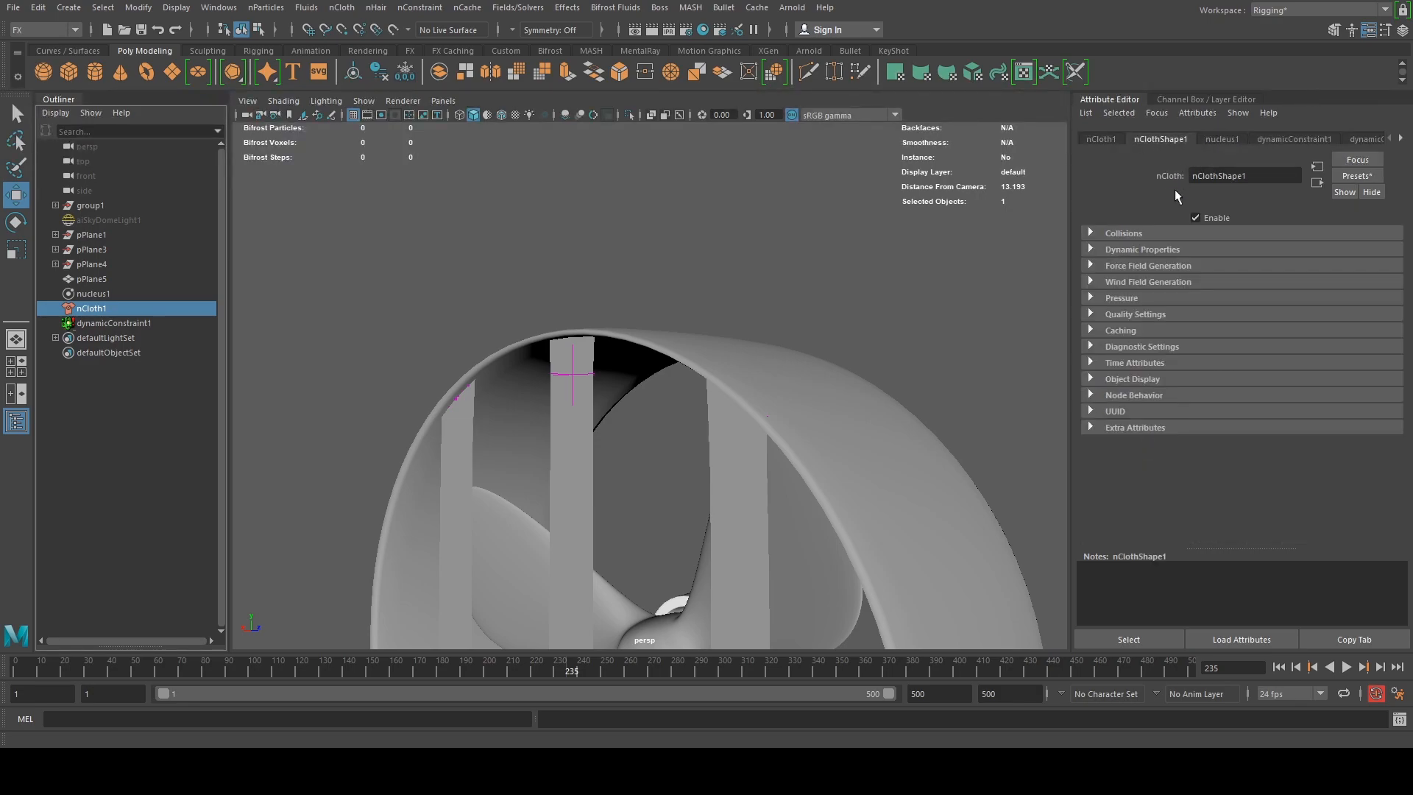
pyautogui.click(1355, 176)
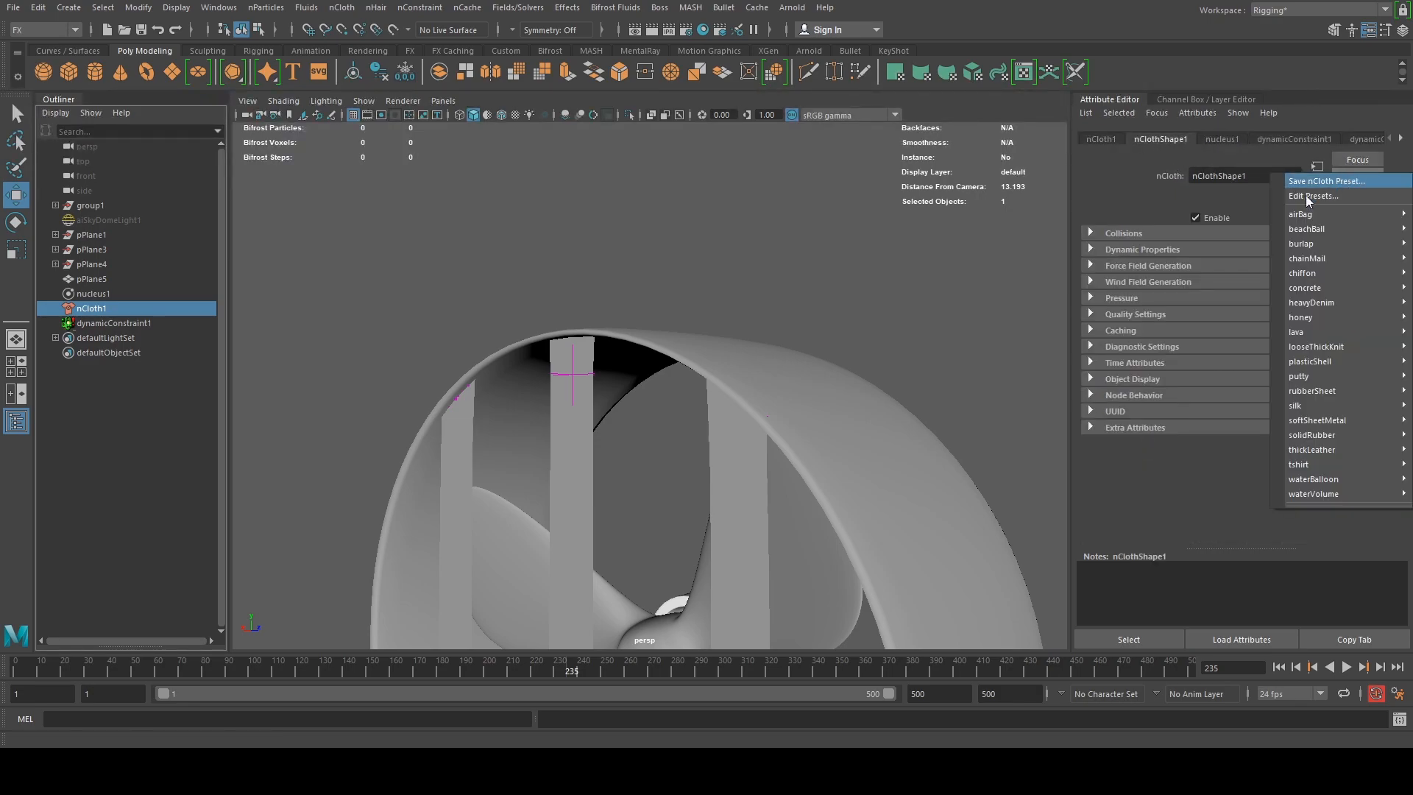
pyautogui.click(752, 496)
# Rewind to frame 1 and replay the simulation with the whole fan in view, stopping after checking the default cloth's stretch
pyautogui.keyDown('alt'); pyautogui.moveTo(750, 496); pyautogui.dragTo(752, 306, button='middle'); pyautogui.keyUp('alt')
pyautogui.scroll(-3, 736, 379)
pyautogui.scroll(-2, 749, 308)
pyautogui.moveTo(102, 660); pyautogui.dragTo(9, 666)
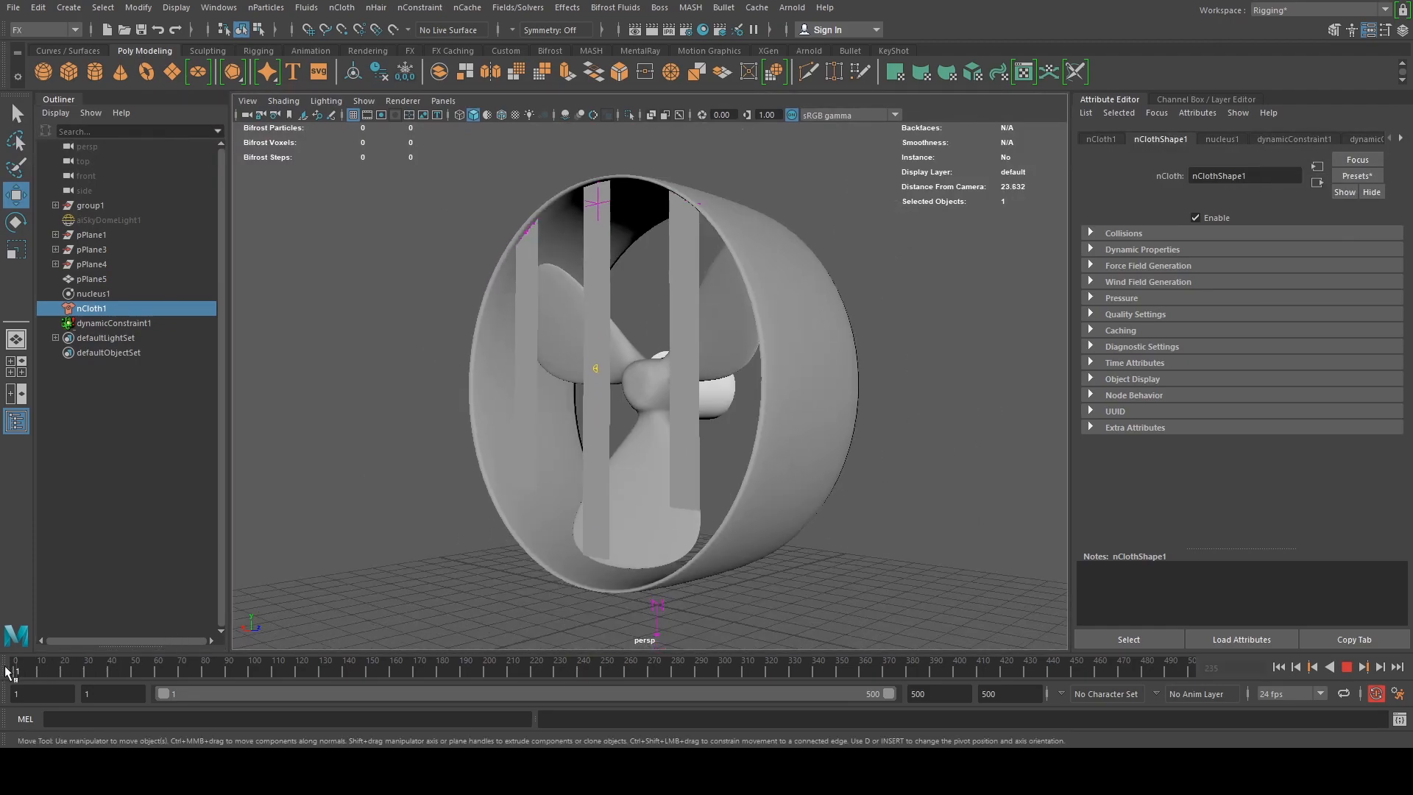
pyautogui.click(1346, 666)
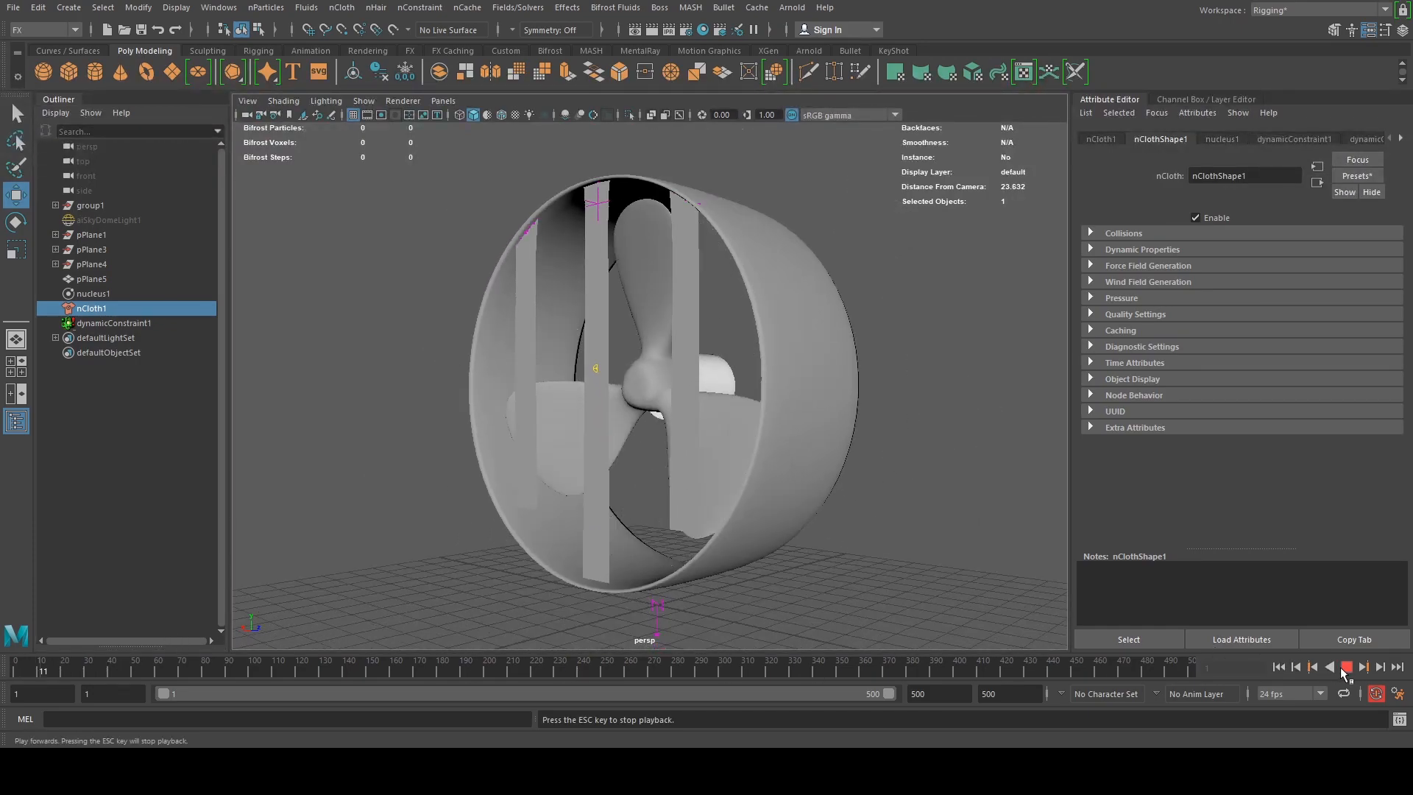
pyautogui.click(1346, 666)
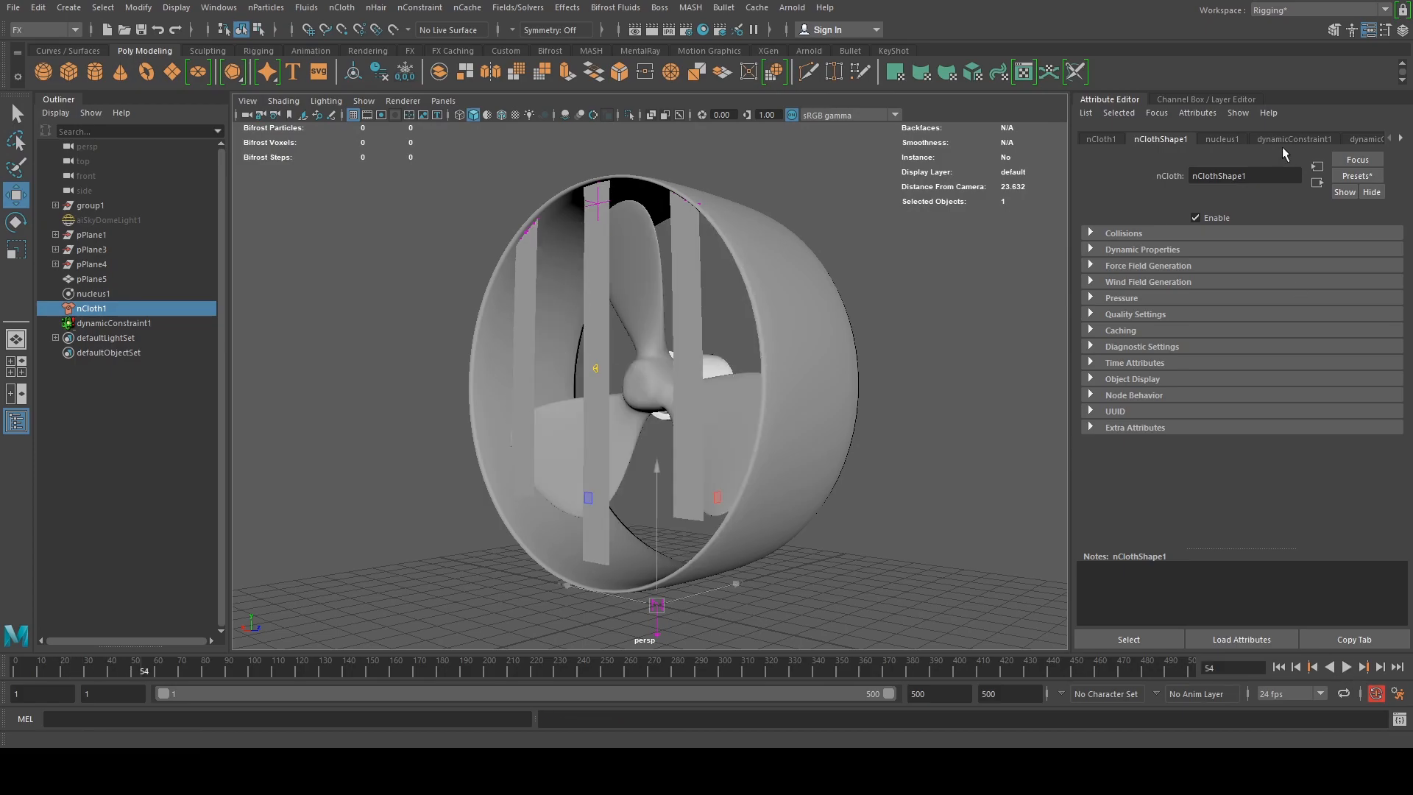
# Replace the nClothShape1 settings with the silk preset
pyautogui.click(1351, 176)
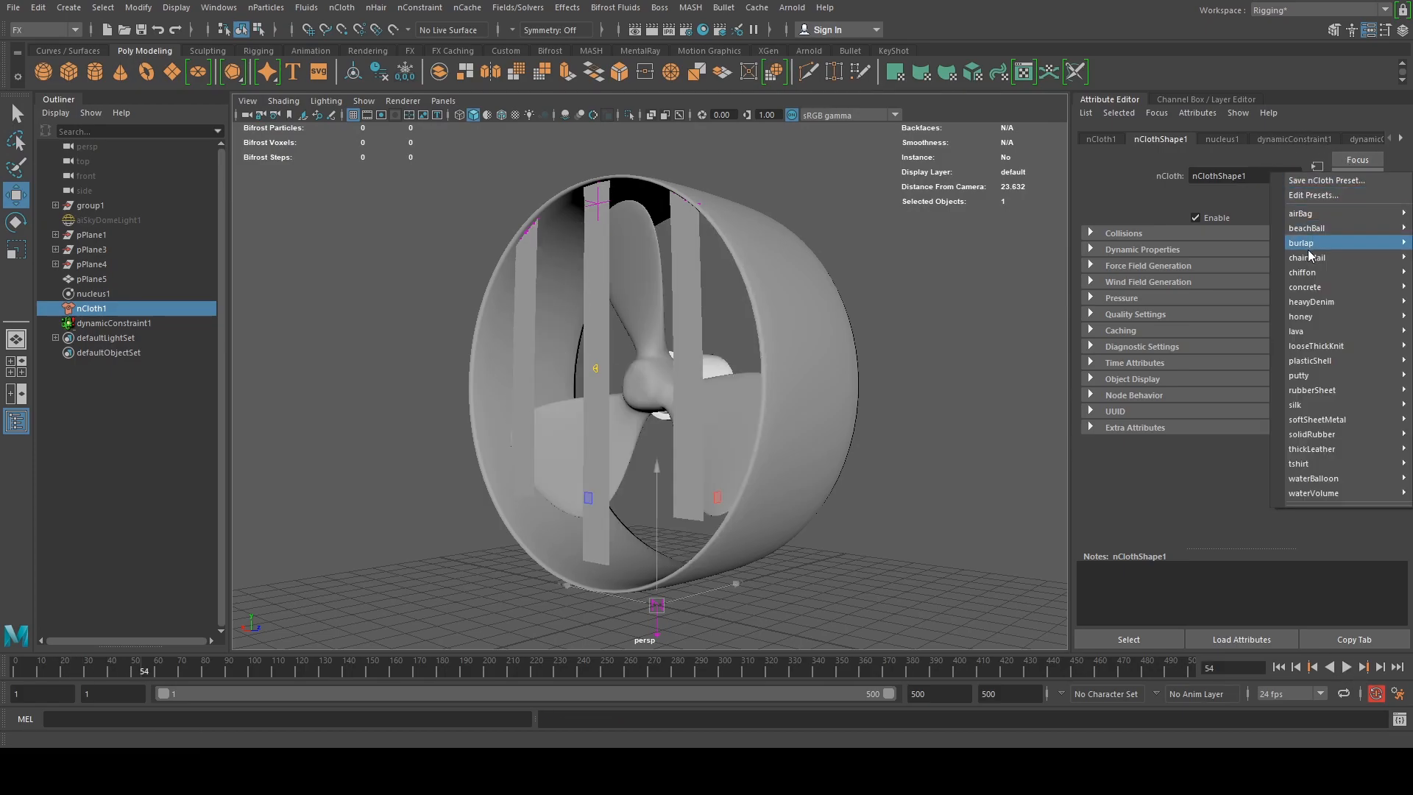
pyautogui.moveTo(1327, 258)
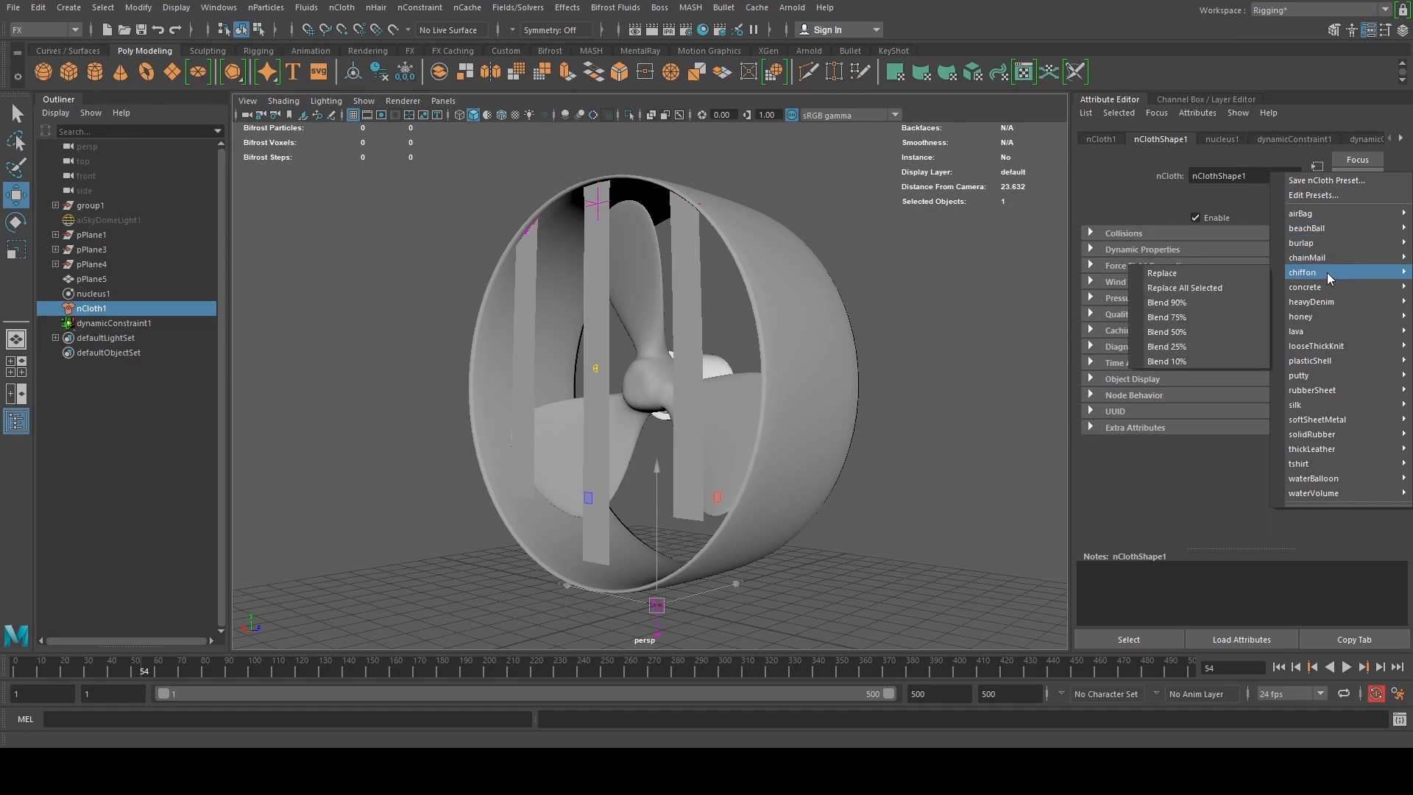
pyautogui.moveTo(1296, 405)
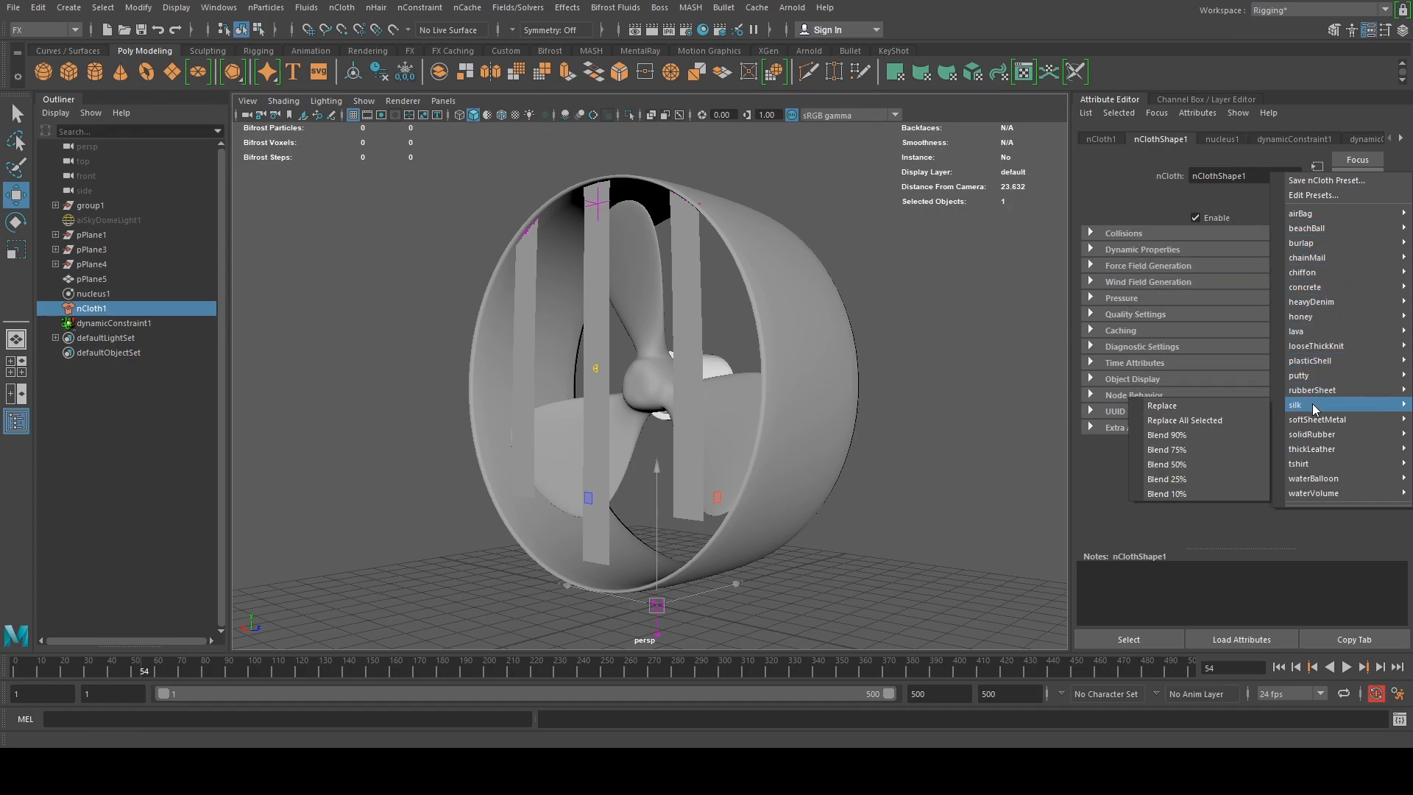
pyautogui.click(1184, 407)
# Play the silk ribbons from frame 1 to check their motion, stop playback, and rewind to frame 1
pyautogui.moveTo(27, 666); pyautogui.dragTo(17, 667)
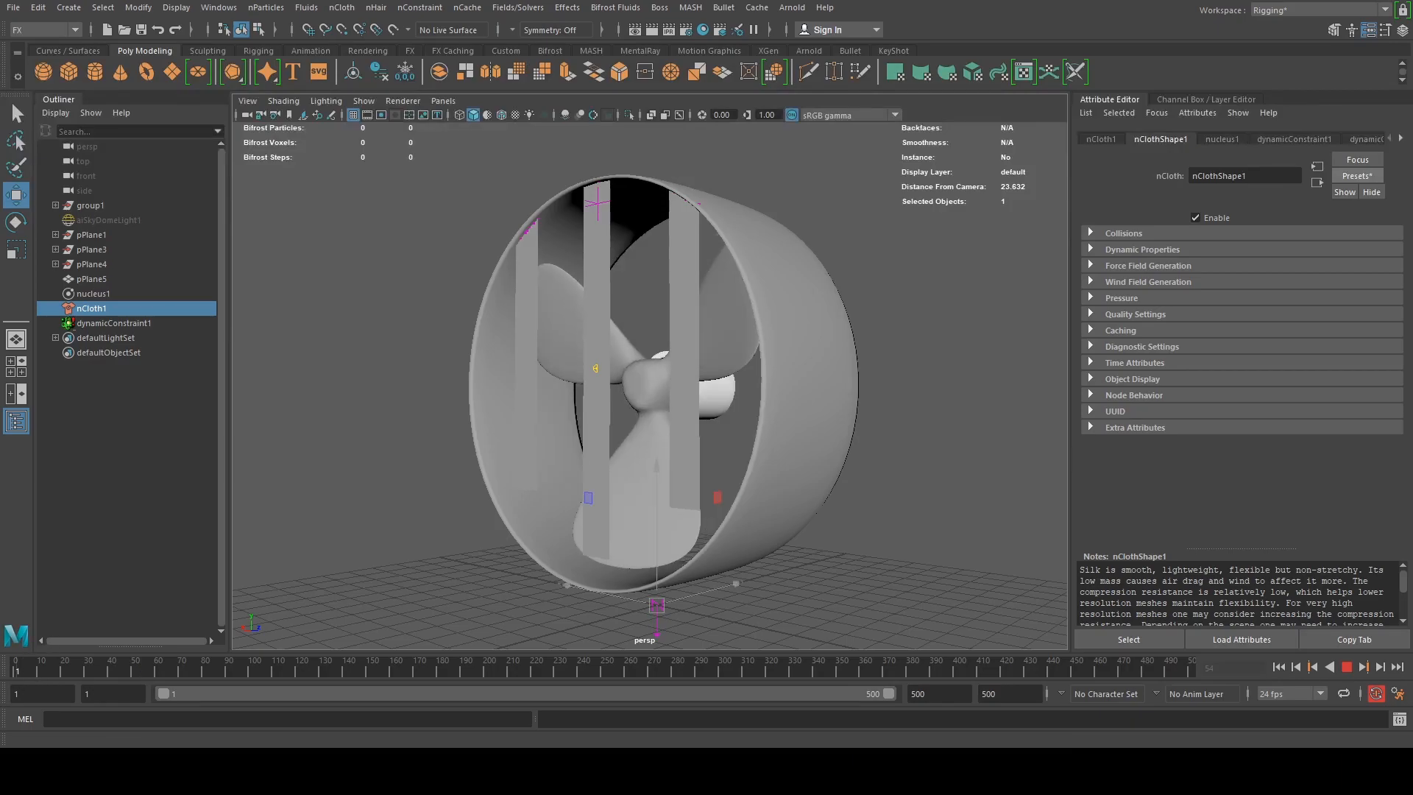
pyautogui.click(1346, 668)
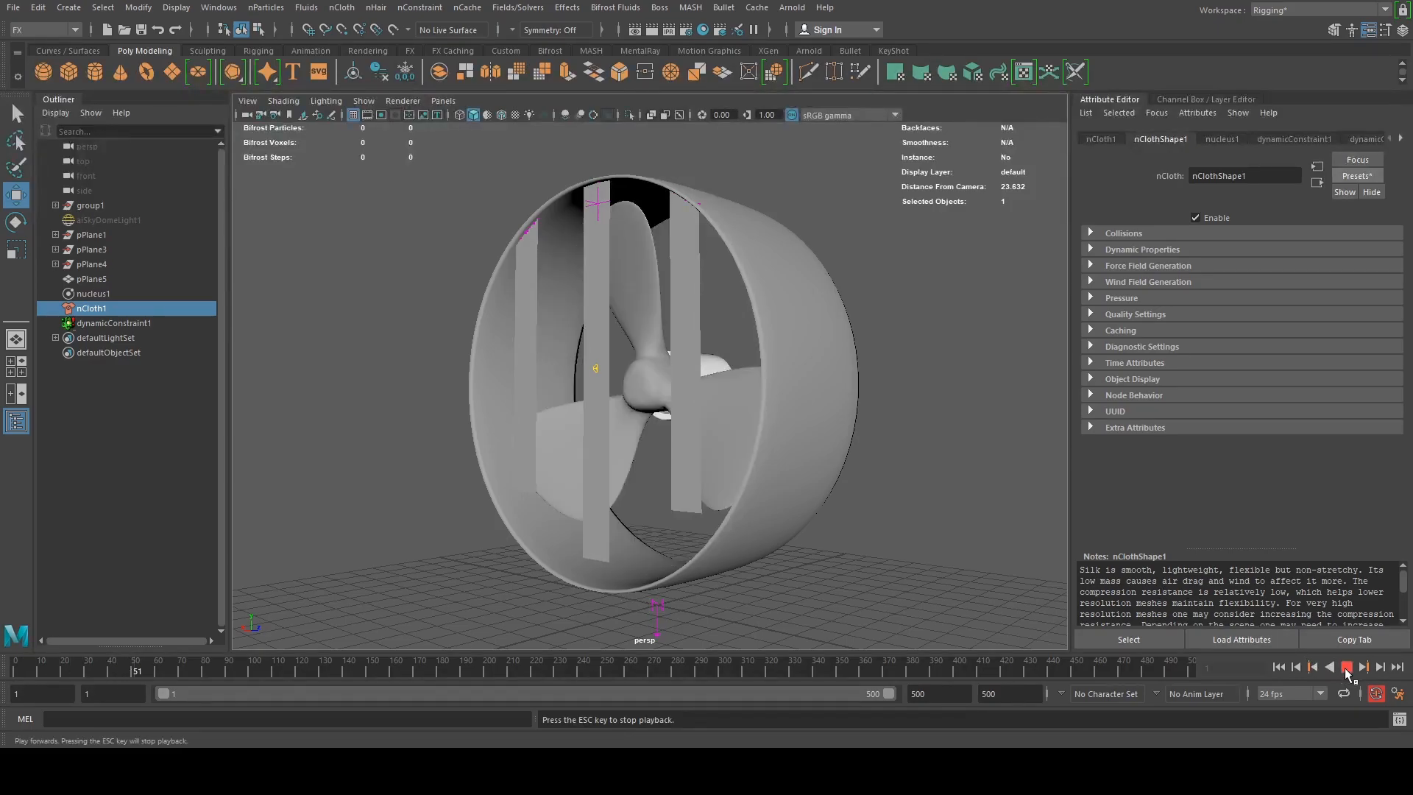
pyautogui.click(1346, 668)
pyautogui.moveTo(197, 677); pyautogui.dragTo(16, 671)
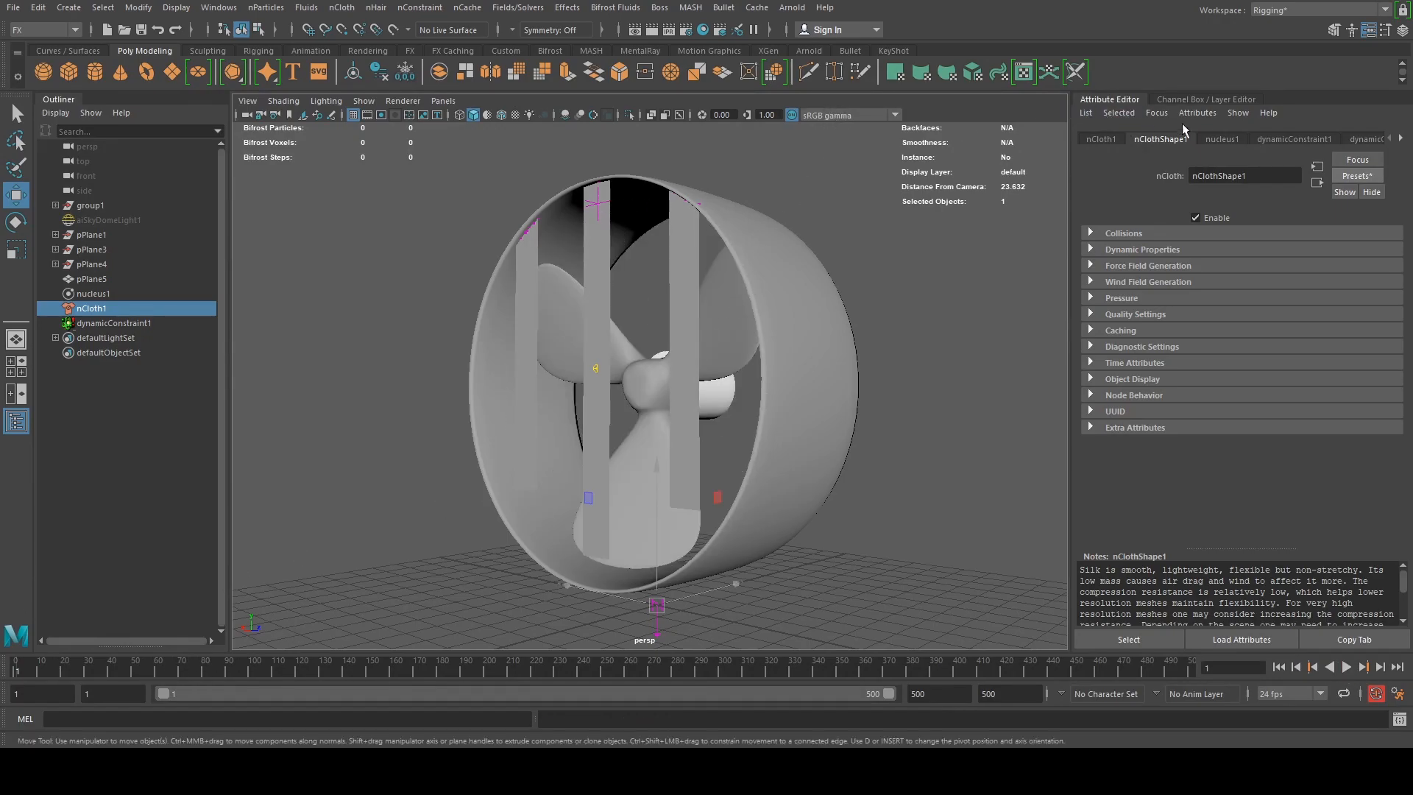
# Set the Wind Speed of nucleus1 to 1, leaving Air Density as it is
pyautogui.click(1220, 139)
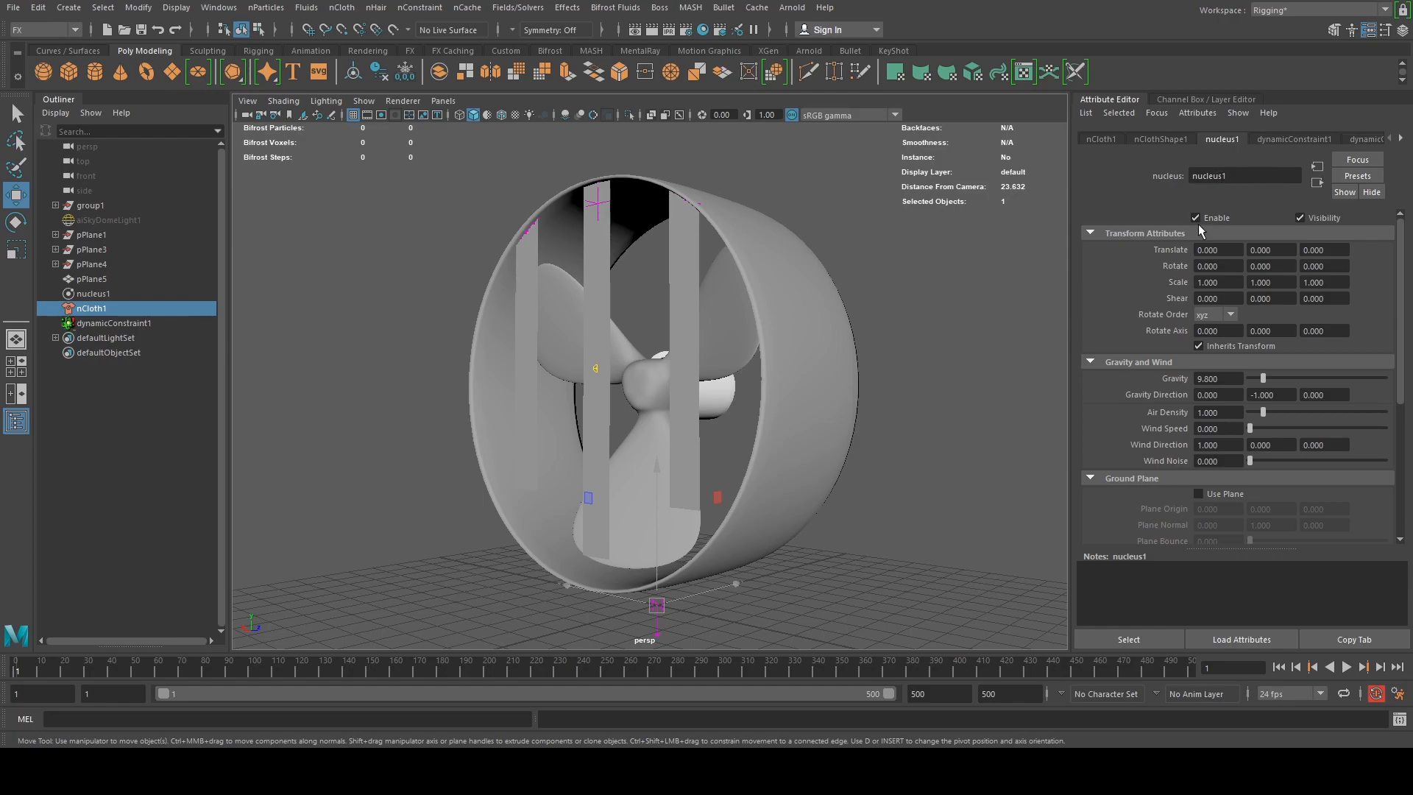
pyautogui.scroll(-2, 1223, 350)
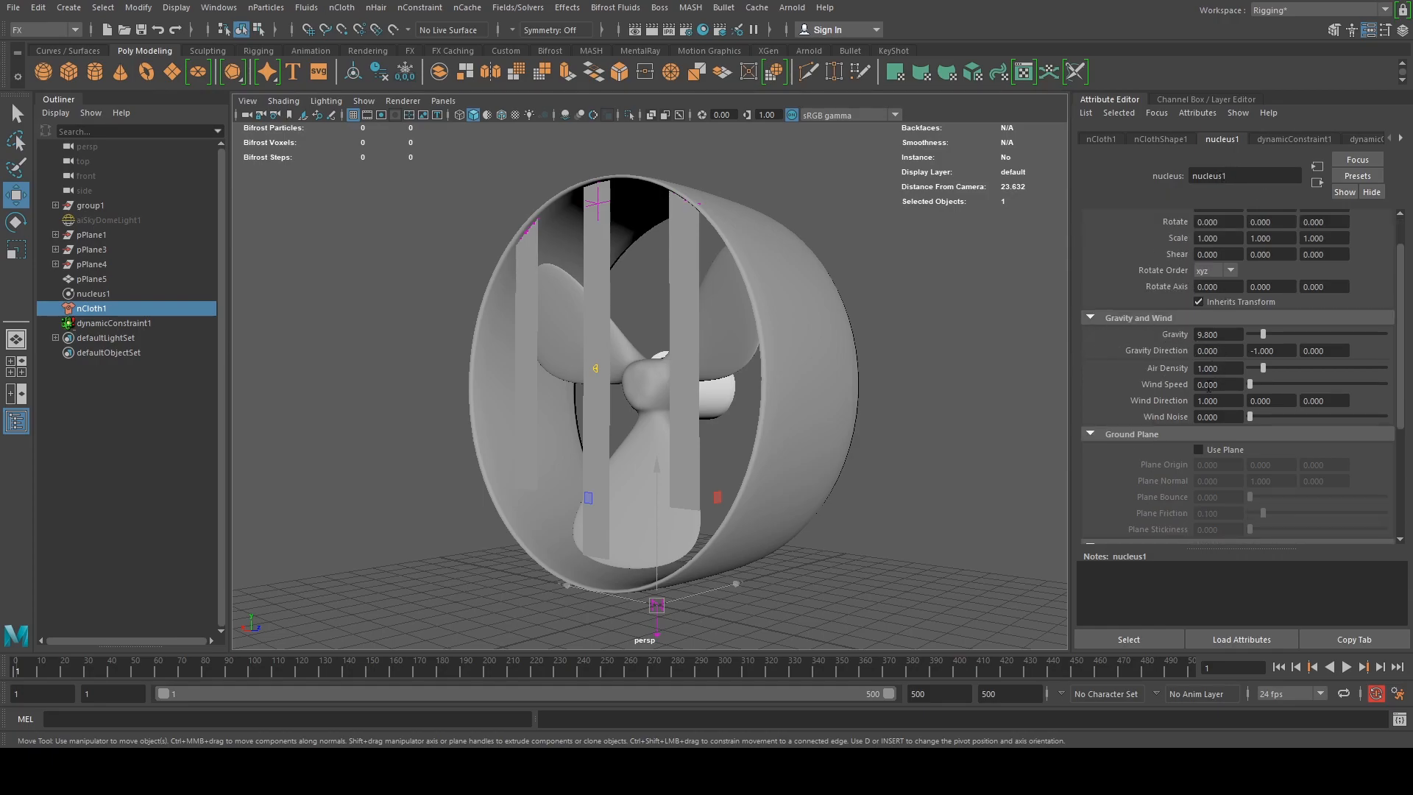
pyautogui.click(1237, 385)
pyautogui.write('1')
pyautogui.press('Return')
pyautogui.click(1231, 369)
# Play the simulation with the light wind, stop it, and examine the ribbons' drift from the side and front against the wind direction
pyautogui.click(1347, 668)
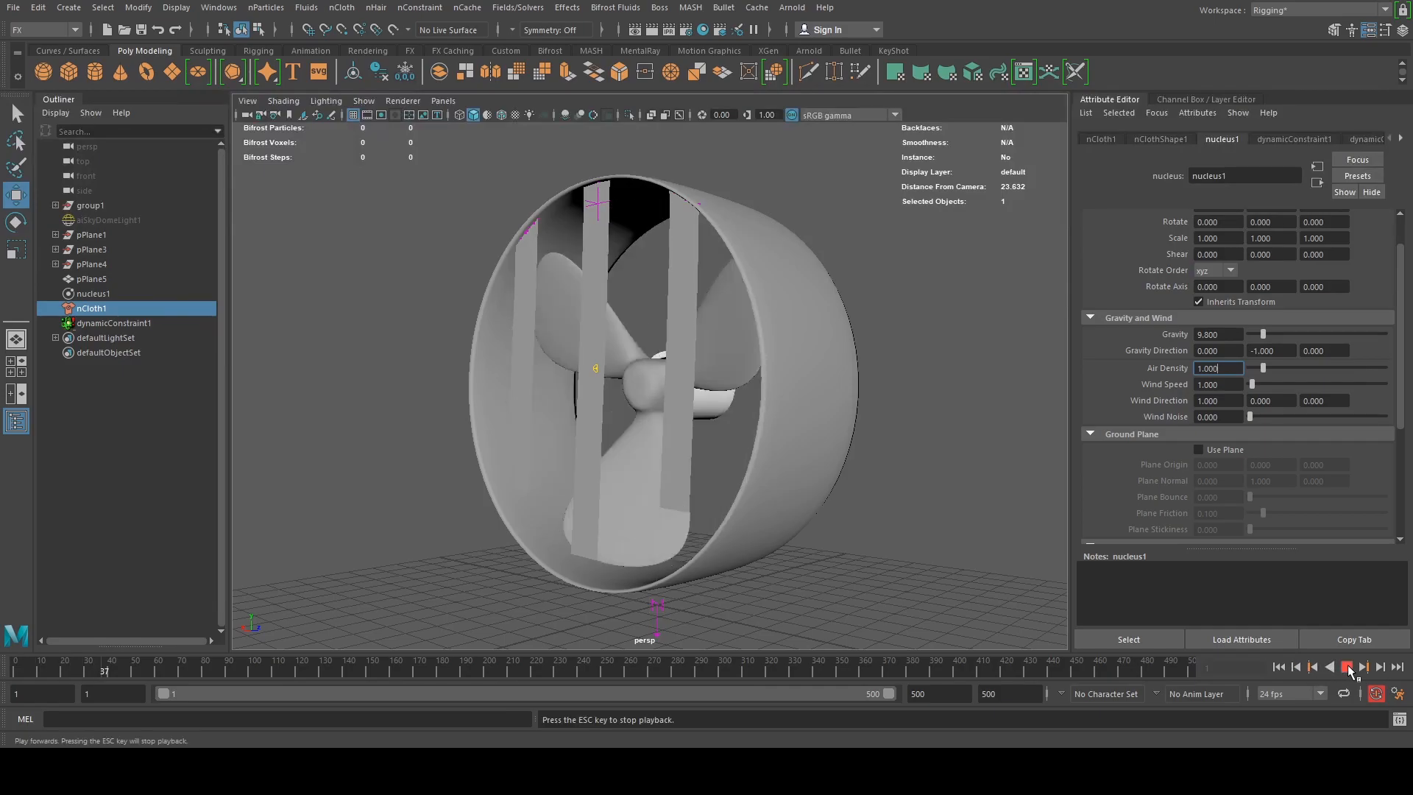
pyautogui.keyDown('alt'); pyautogui.moveTo(823, 488); pyautogui.dragTo(767, 498); pyautogui.keyUp('alt')
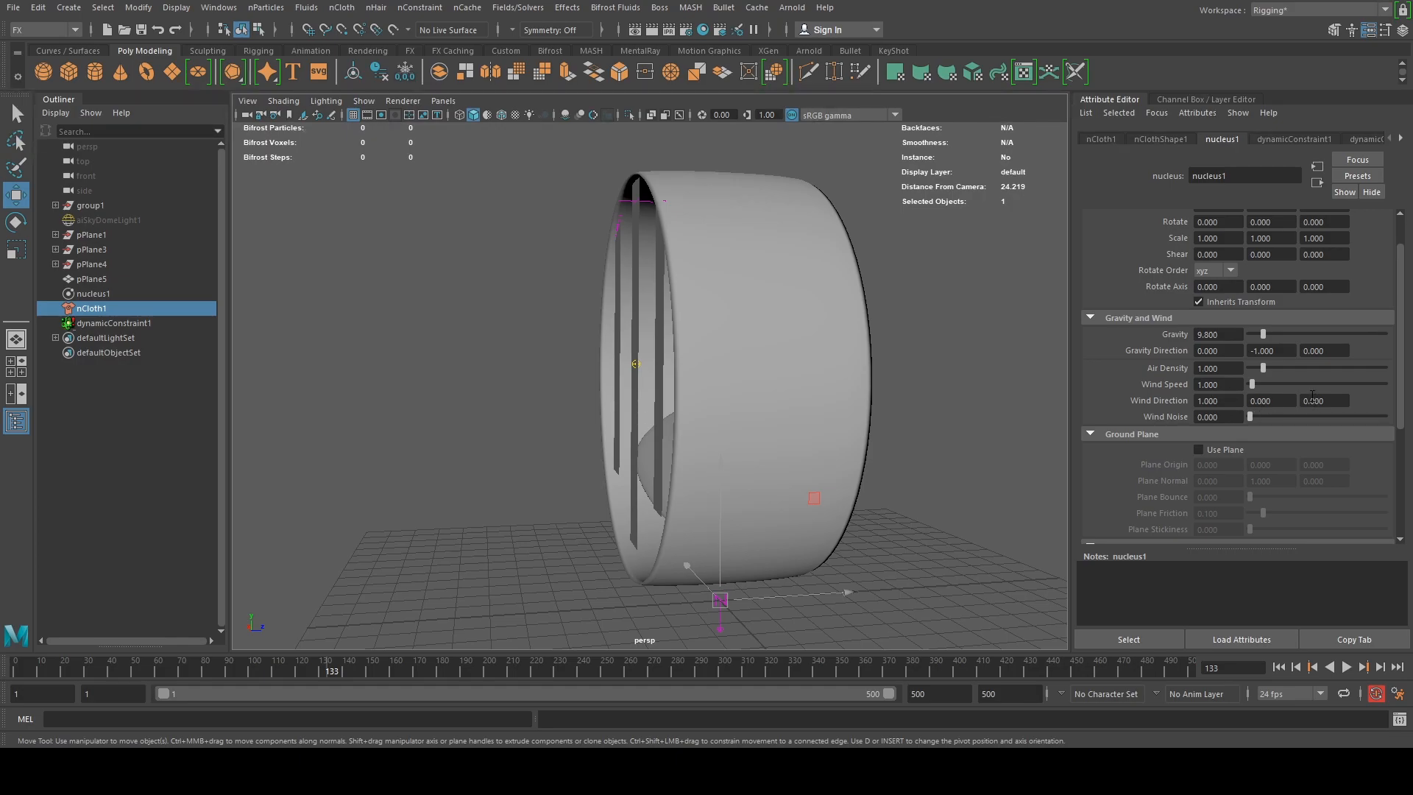
pyautogui.keyDown('alt'); pyautogui.moveTo(439, 561); pyautogui.dragTo(495, 554); pyautogui.keyUp('alt')
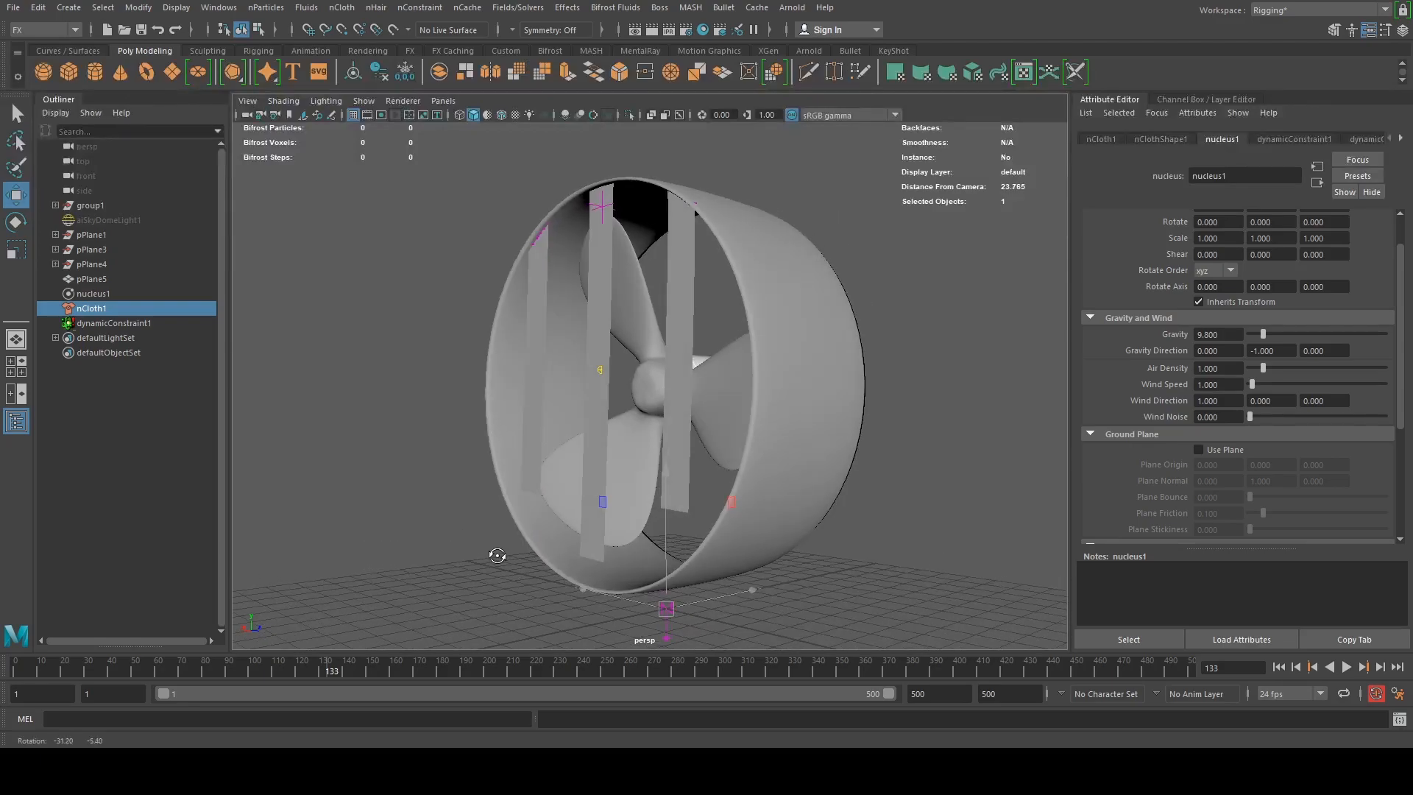
pyautogui.keyDown('alt'); pyautogui.moveTo(244, 619); pyautogui.dragTo(372, 618); pyautogui.keyUp('alt')
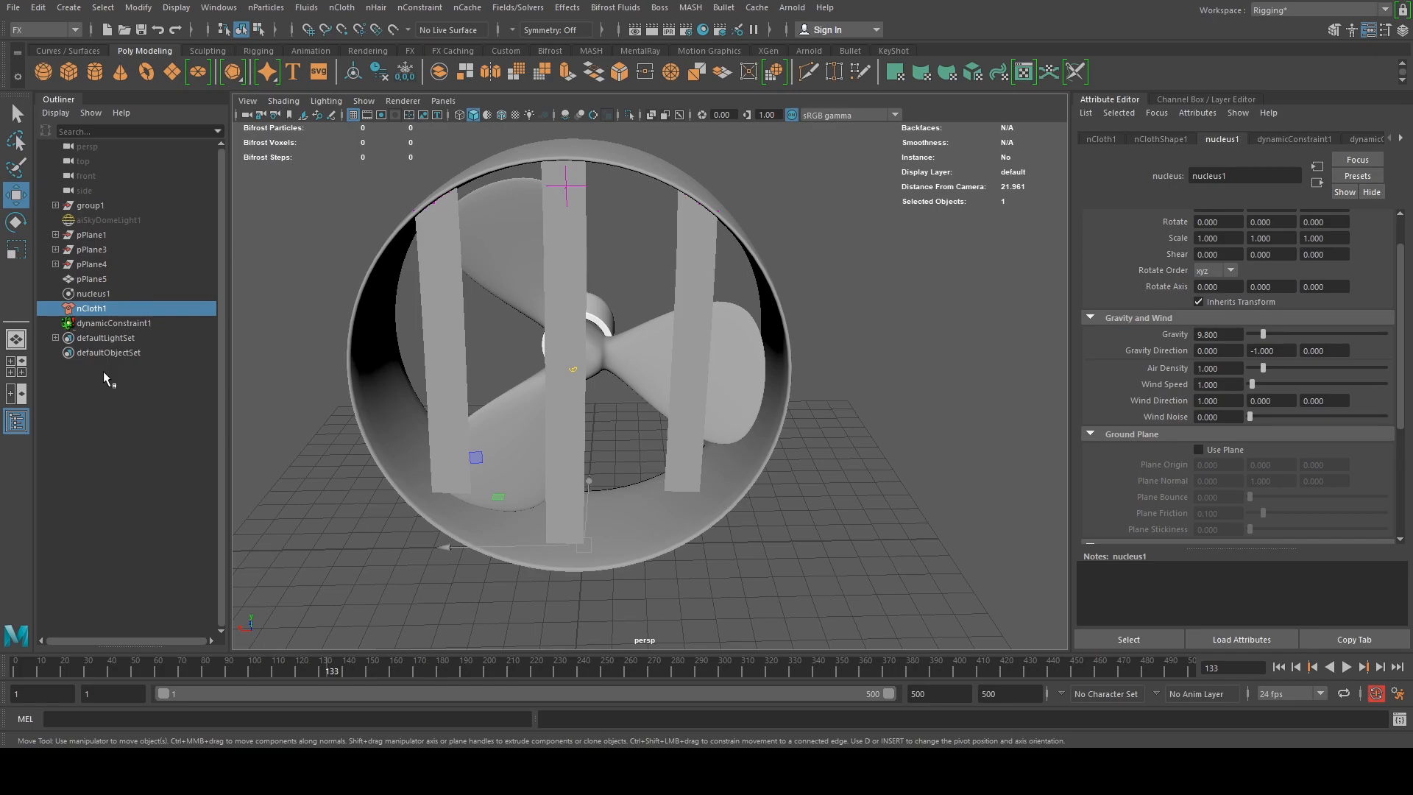
pyautogui.moveTo(314, 482)
pyautogui.keyDown('alt'); pyautogui.mouseDown()
pyautogui.moveTo(340, 442)
pyautogui.moveTo(316, 462)
pyautogui.mouseUp(); pyautogui.keyUp('alt')
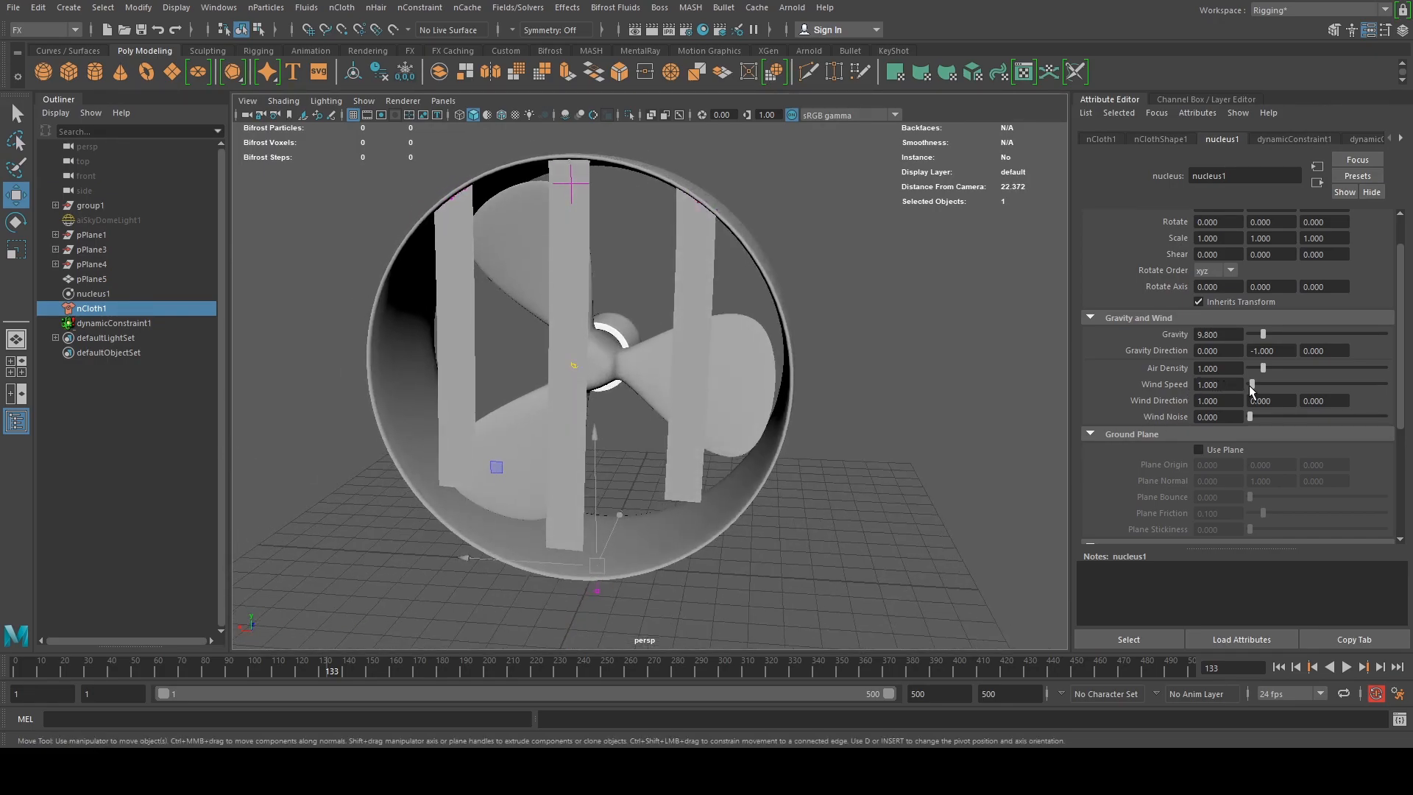
# Set the Wind Speed of nucleus1 to 10
pyautogui.click(1239, 385)
pyautogui.write('10')
pyautogui.press('Return')
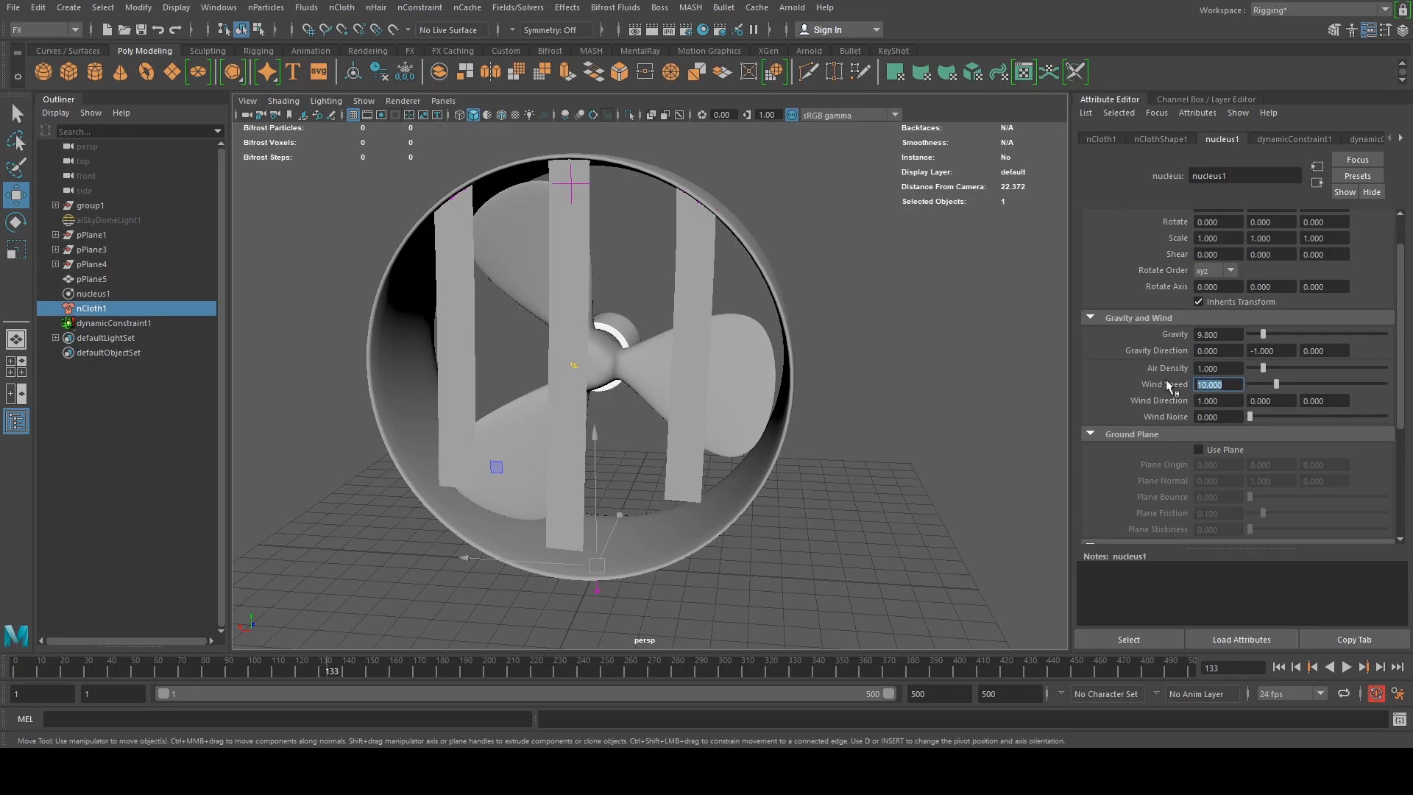
# Play the simulation from frame 1 with the stronger wind, check how the ribbons sway, stop it, and rewind to frame 1
pyautogui.click(13, 662)
pyautogui.scroll(-2, 536, 425)
pyautogui.keyDown('alt'); pyautogui.moveTo(692, 501); pyautogui.dragTo(678, 492); pyautogui.keyUp('alt')
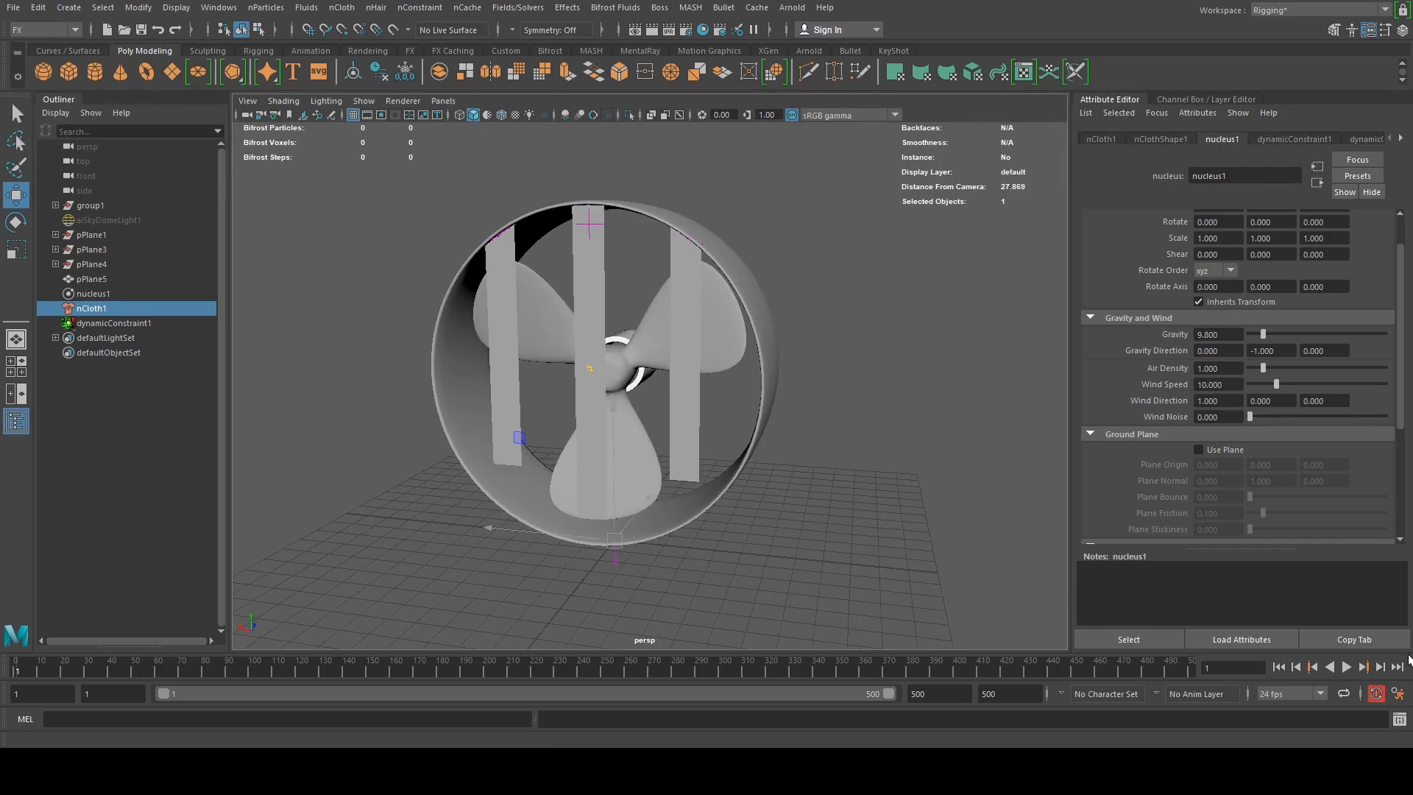
pyautogui.click(1346, 666)
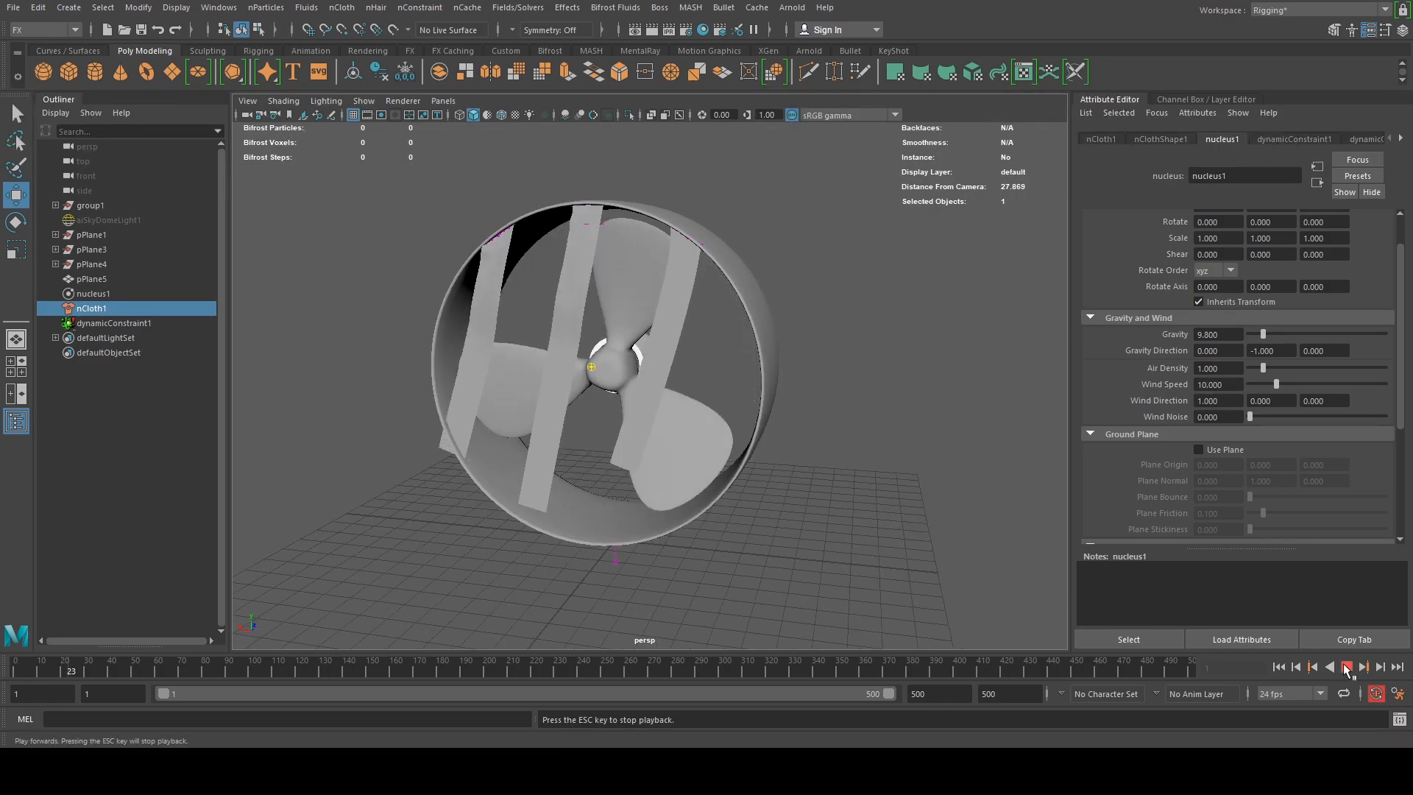
pyautogui.keyDown('alt'); pyautogui.moveTo(836, 495); pyautogui.dragTo(896, 510); pyautogui.keyUp('alt')
pyautogui.click(1345, 666)
pyautogui.hotkey('alt', 'shift', 'v')
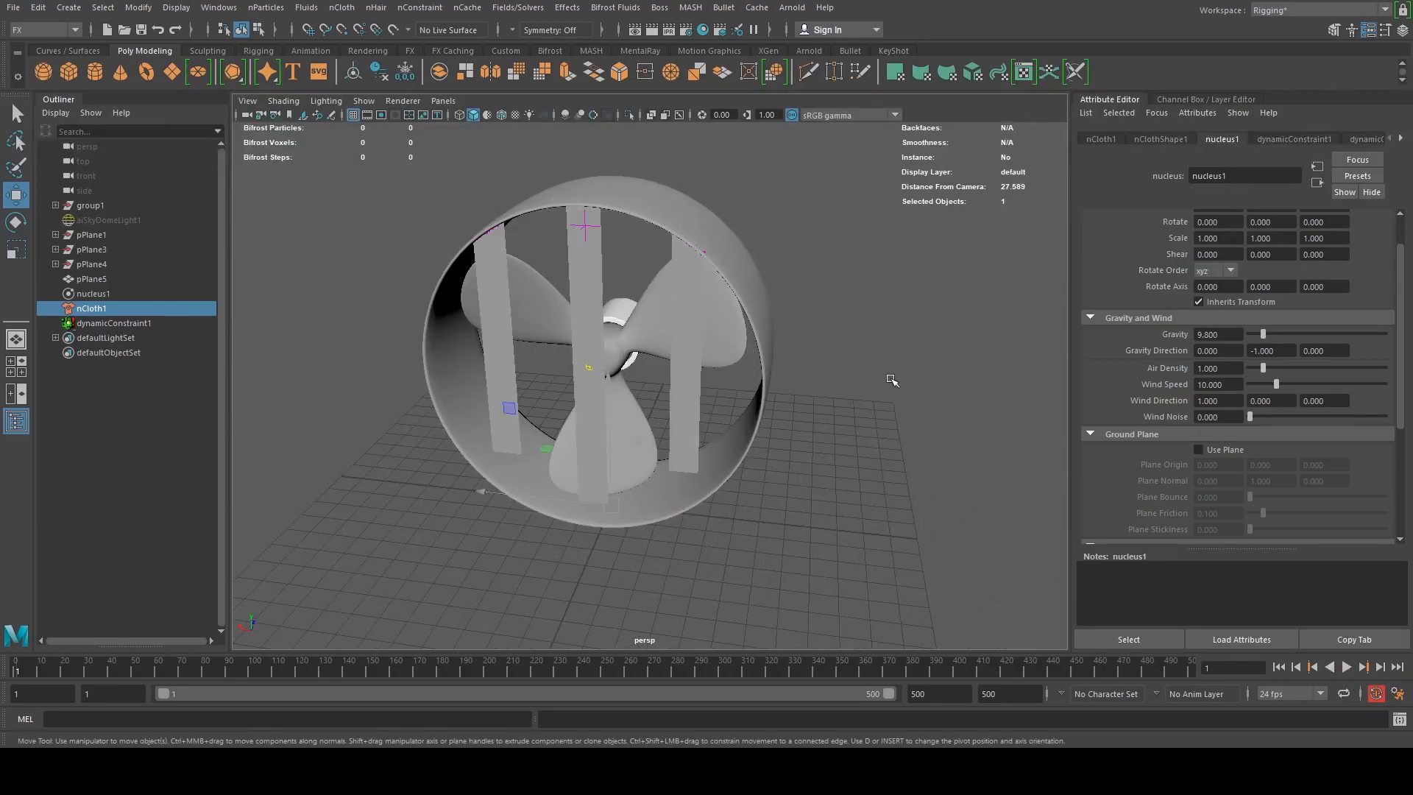
# Set the Z component of nucleus1's Wind Direction to 1, keeping X at 1
pyautogui.keyDown('alt'); pyautogui.moveTo(311, 562); pyautogui.dragTo(463, 471); pyautogui.keyUp('alt')
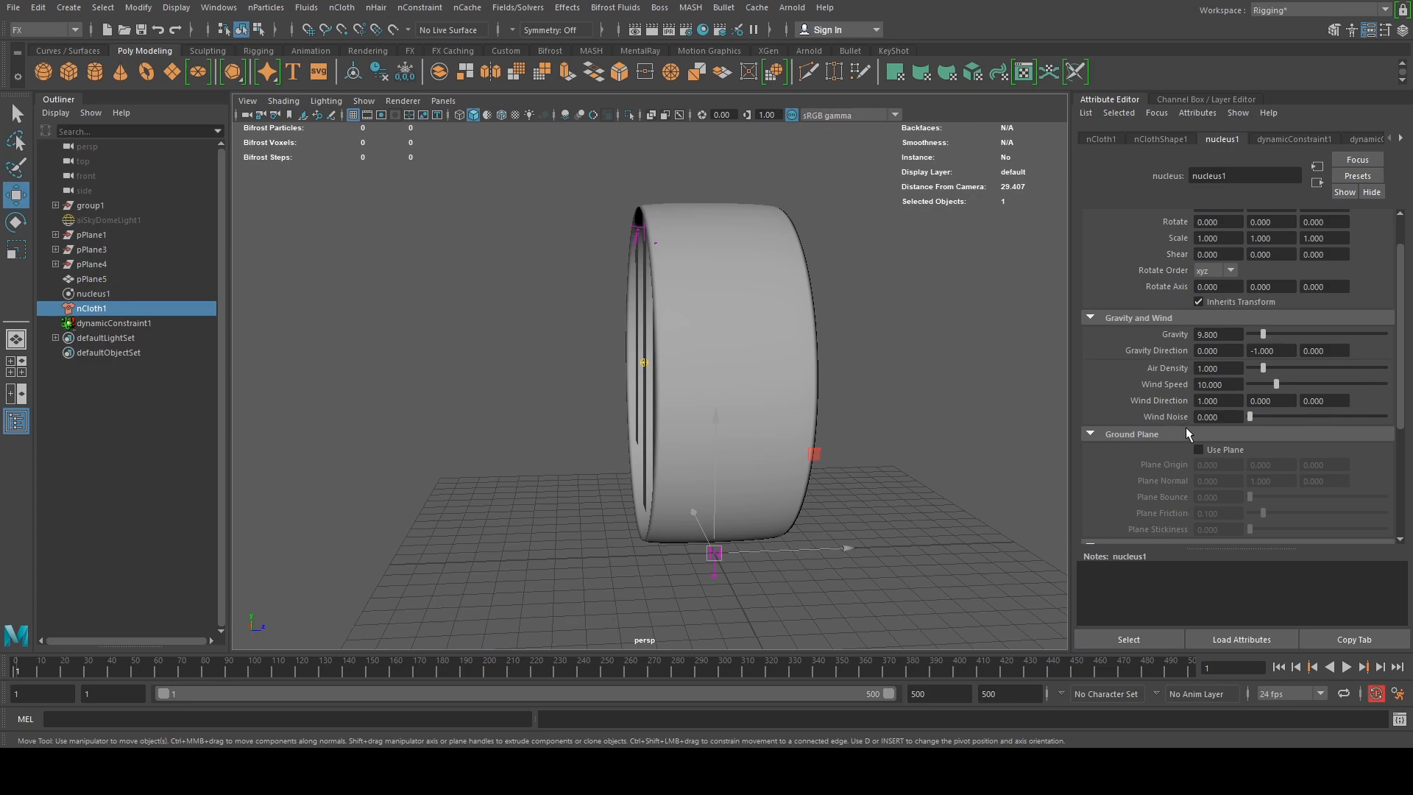
pyautogui.moveTo(1242, 403); pyautogui.dragTo(1178, 407)
pyautogui.press('BackSpace')
pyautogui.moveTo(1323, 401); pyautogui.dragTo(1307, 413)
pyautogui.write('1')
pyautogui.keyDown('alt'); pyautogui.moveTo(740, 425); pyautogui.dragTo(827, 445); pyautogui.keyUp('alt')
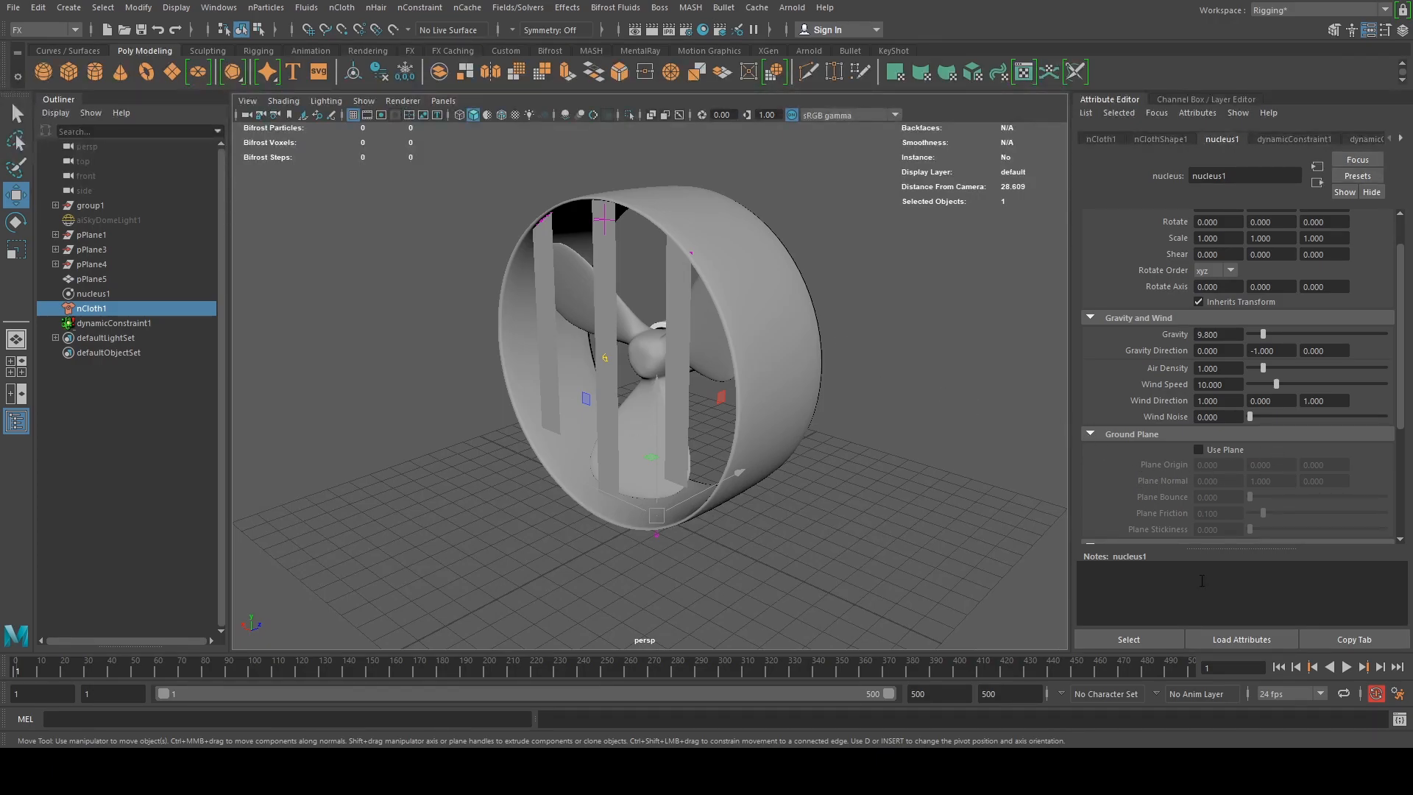
# Play the simulation, stop it, and examine from the side which way the ribbons blow relative to the ring
pyautogui.click(1344, 666)
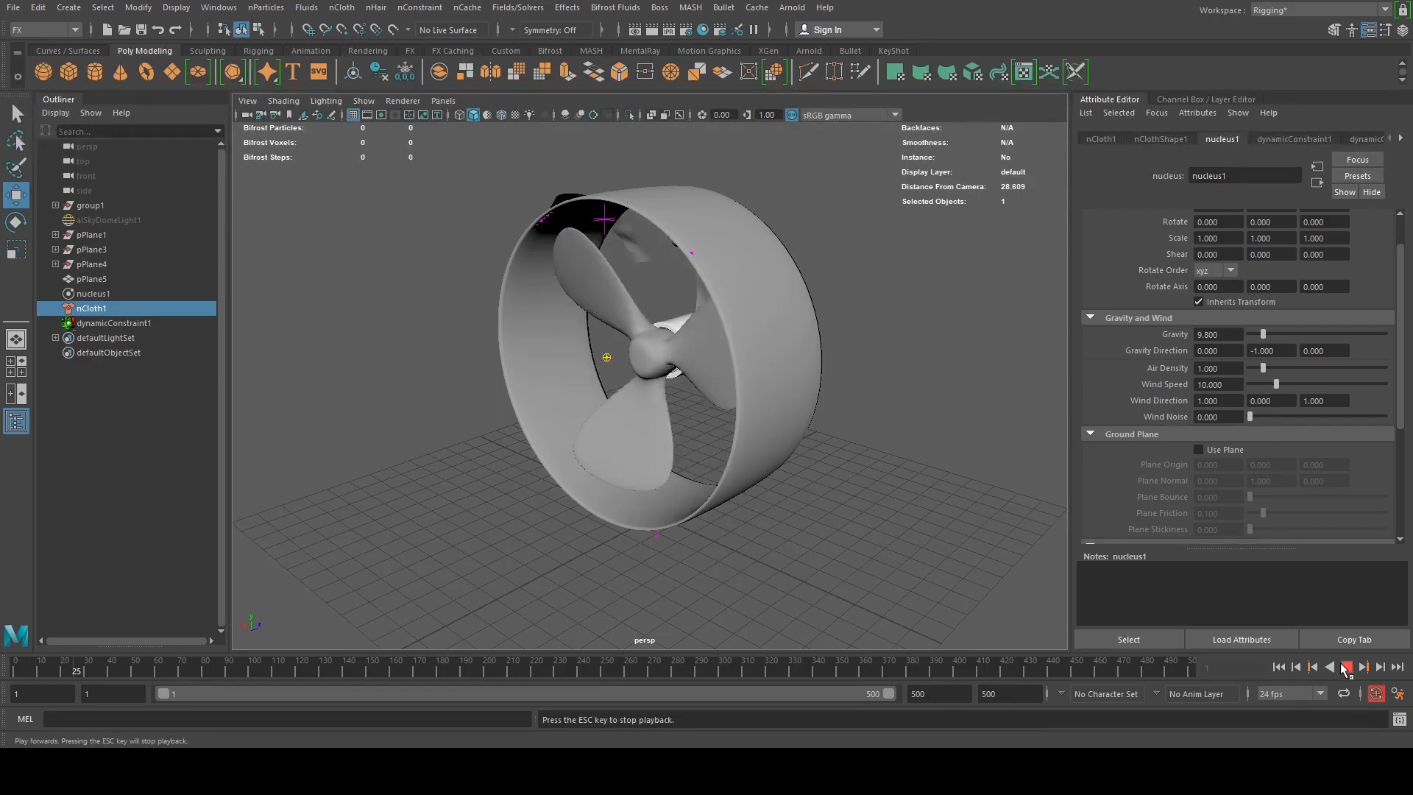
pyautogui.click(1345, 667)
pyautogui.keyDown('alt'); pyautogui.moveTo(876, 368); pyautogui.dragTo(774, 347); pyautogui.keyUp('alt')
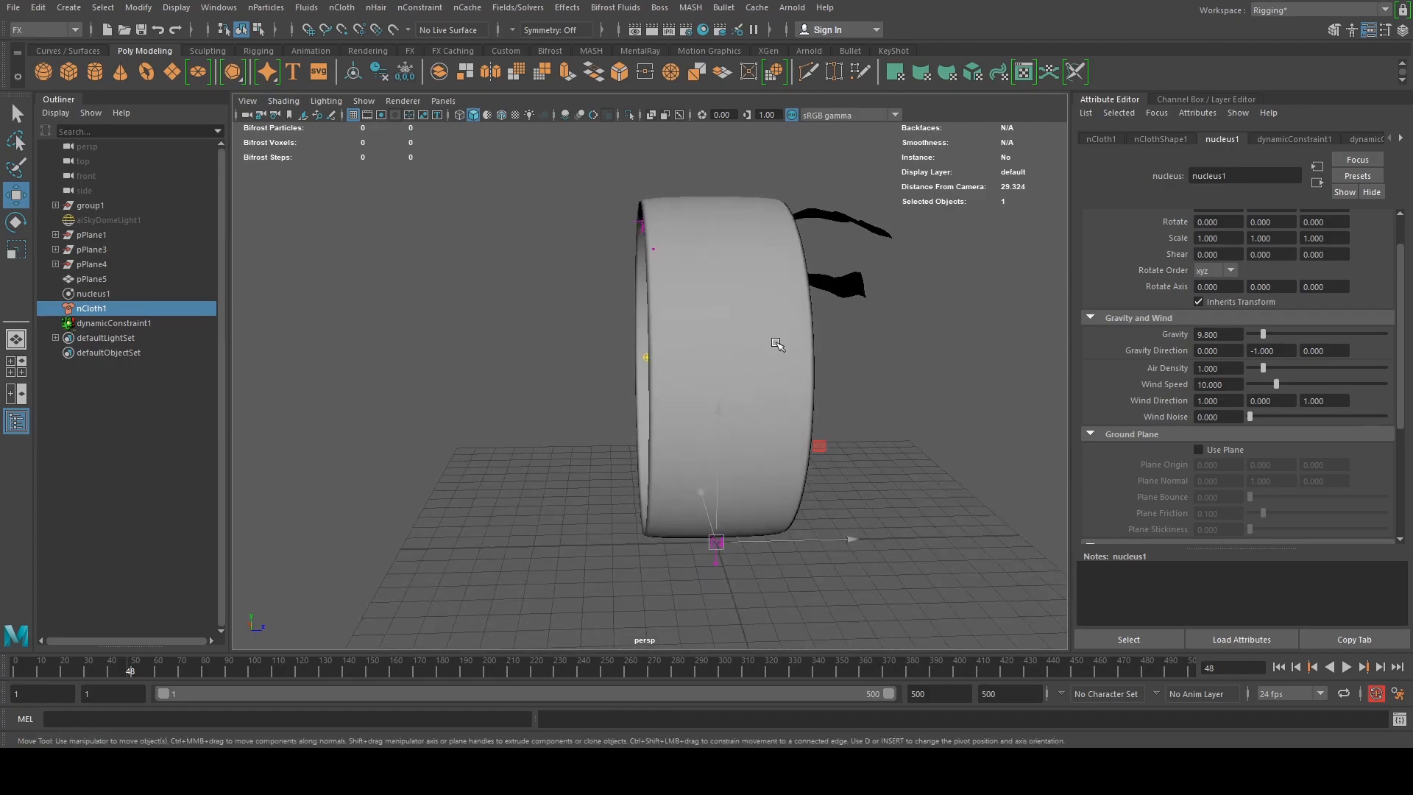
pyautogui.keyDown('alt'); pyautogui.moveTo(718, 446); pyautogui.dragTo(724, 443); pyautogui.keyUp('alt')
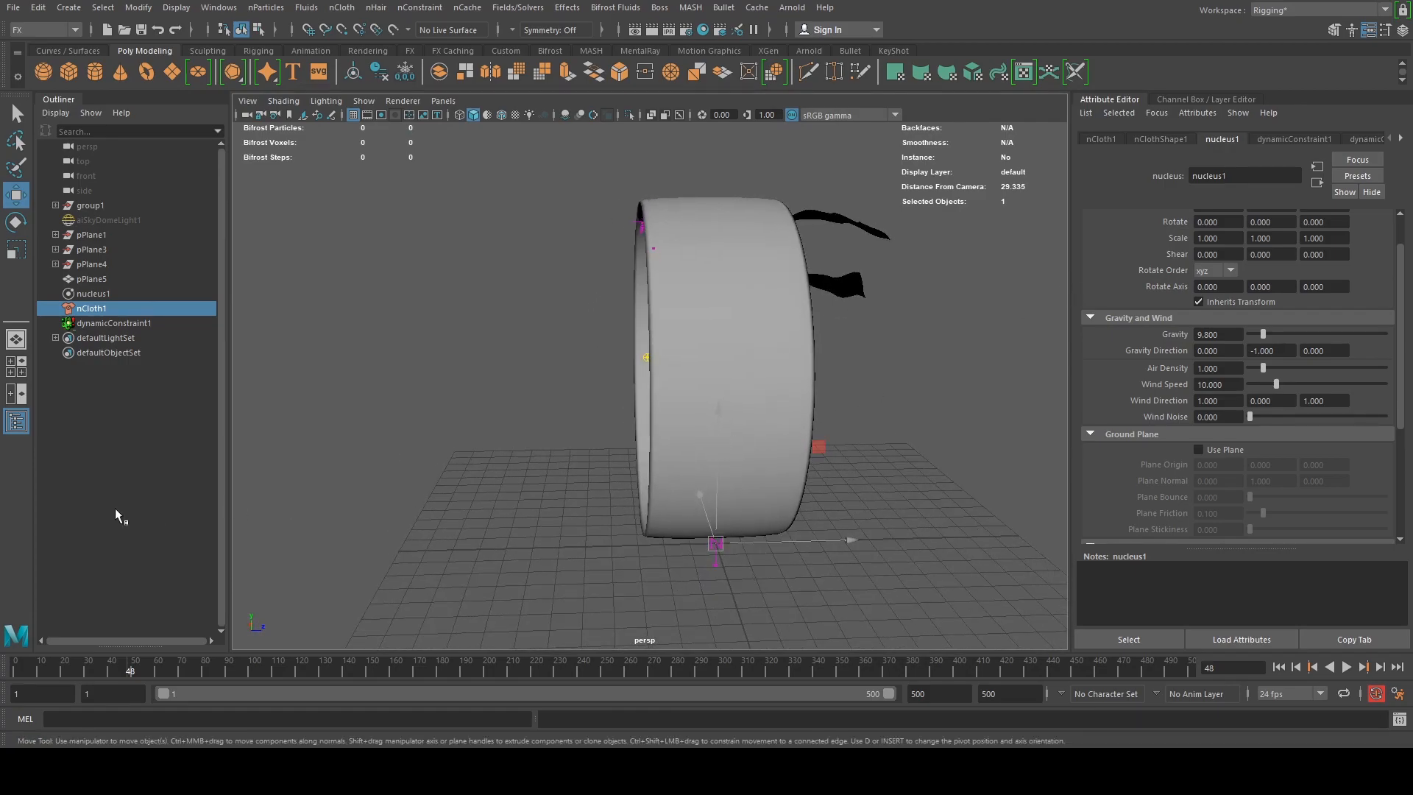
# Set the Z component of nucleus1's Wind Direction to -1 and rewind the timeline to frame 1
pyautogui.keyDown('alt'); pyautogui.moveTo(473, 495); pyautogui.dragTo(700, 456); pyautogui.keyUp('alt')
pyautogui.click(1313, 398)
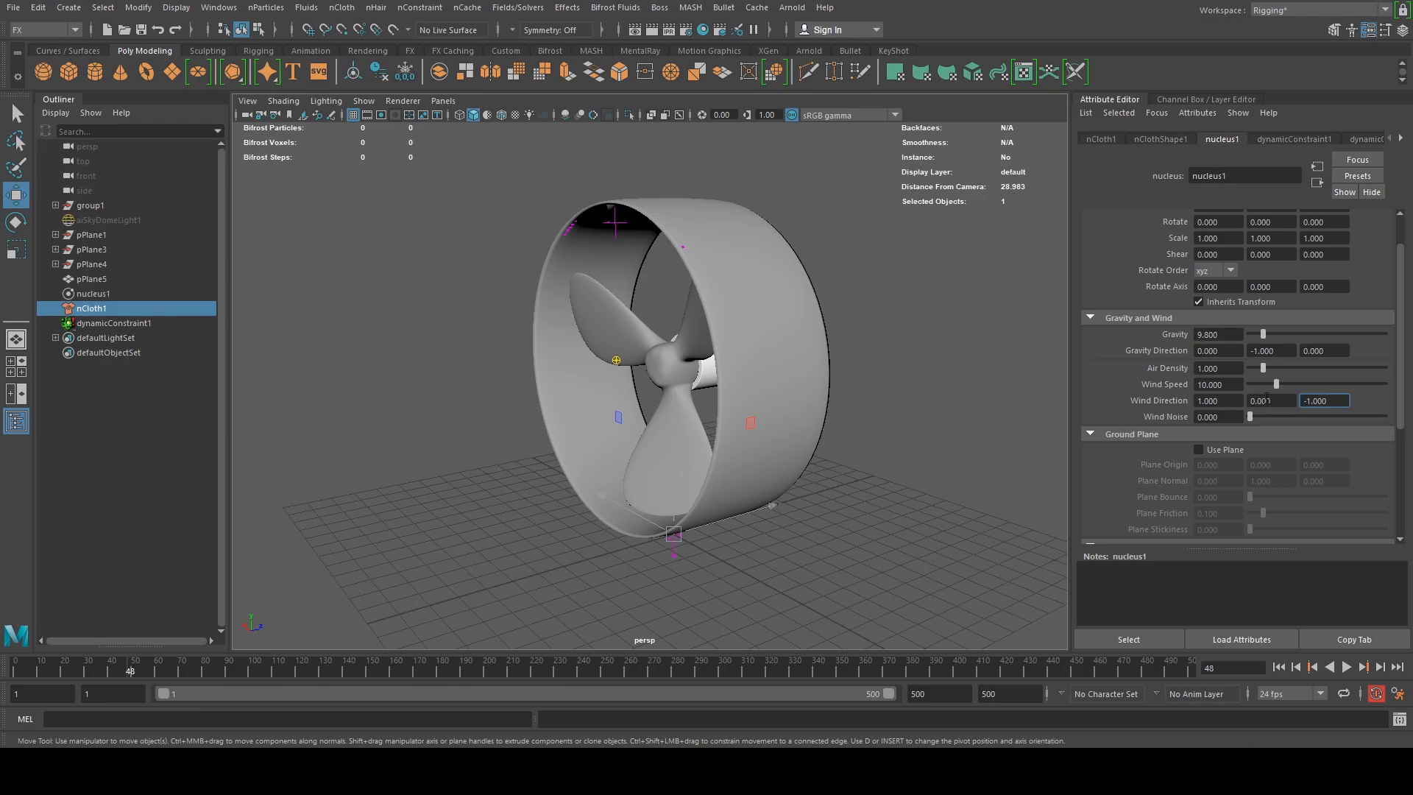
pyautogui.press('Tab')
pyautogui.moveTo(103, 668); pyautogui.dragTo(15, 668)
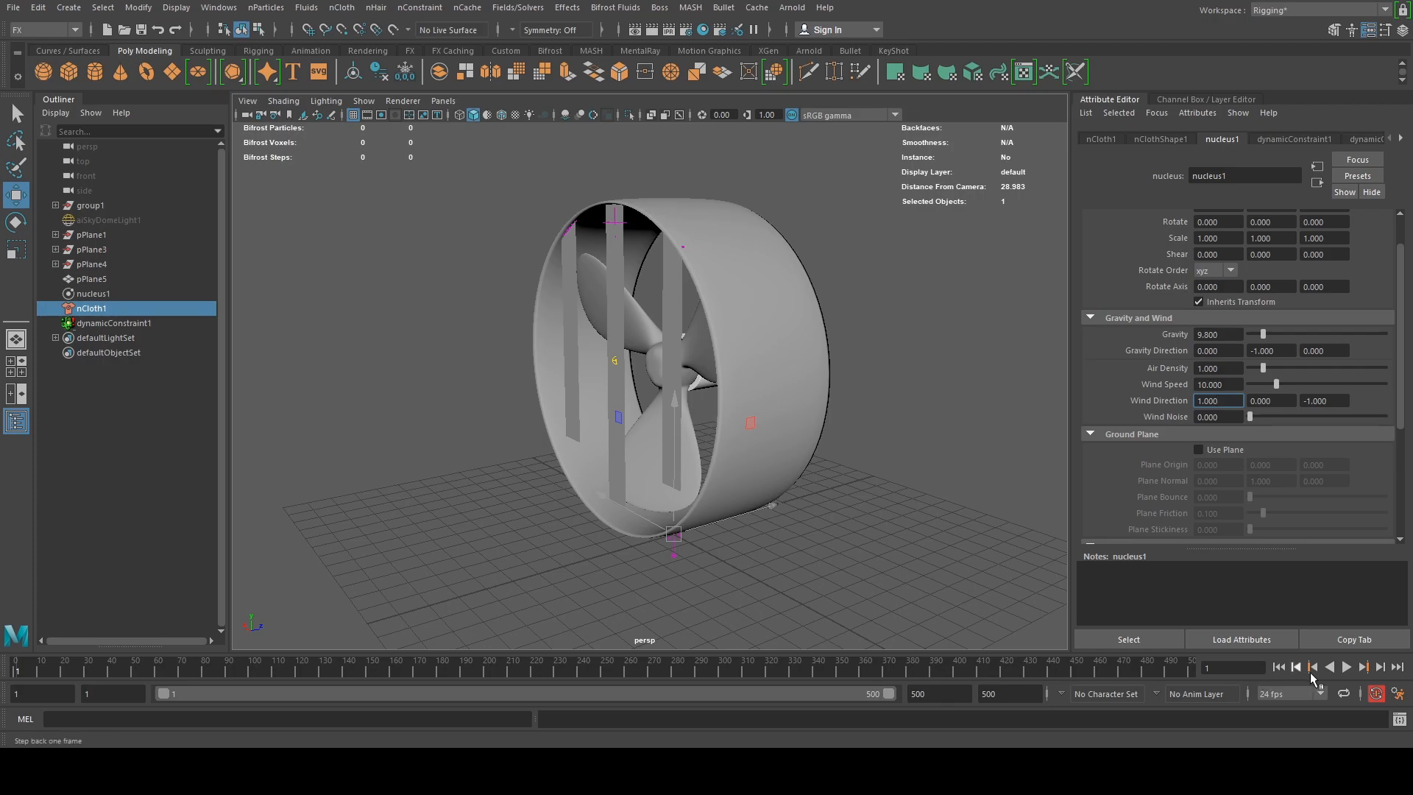
# Play the simulation with the reversed Z wind, stop it, and examine the ribbons blowing out in front of the fan
pyautogui.click(1346, 666)
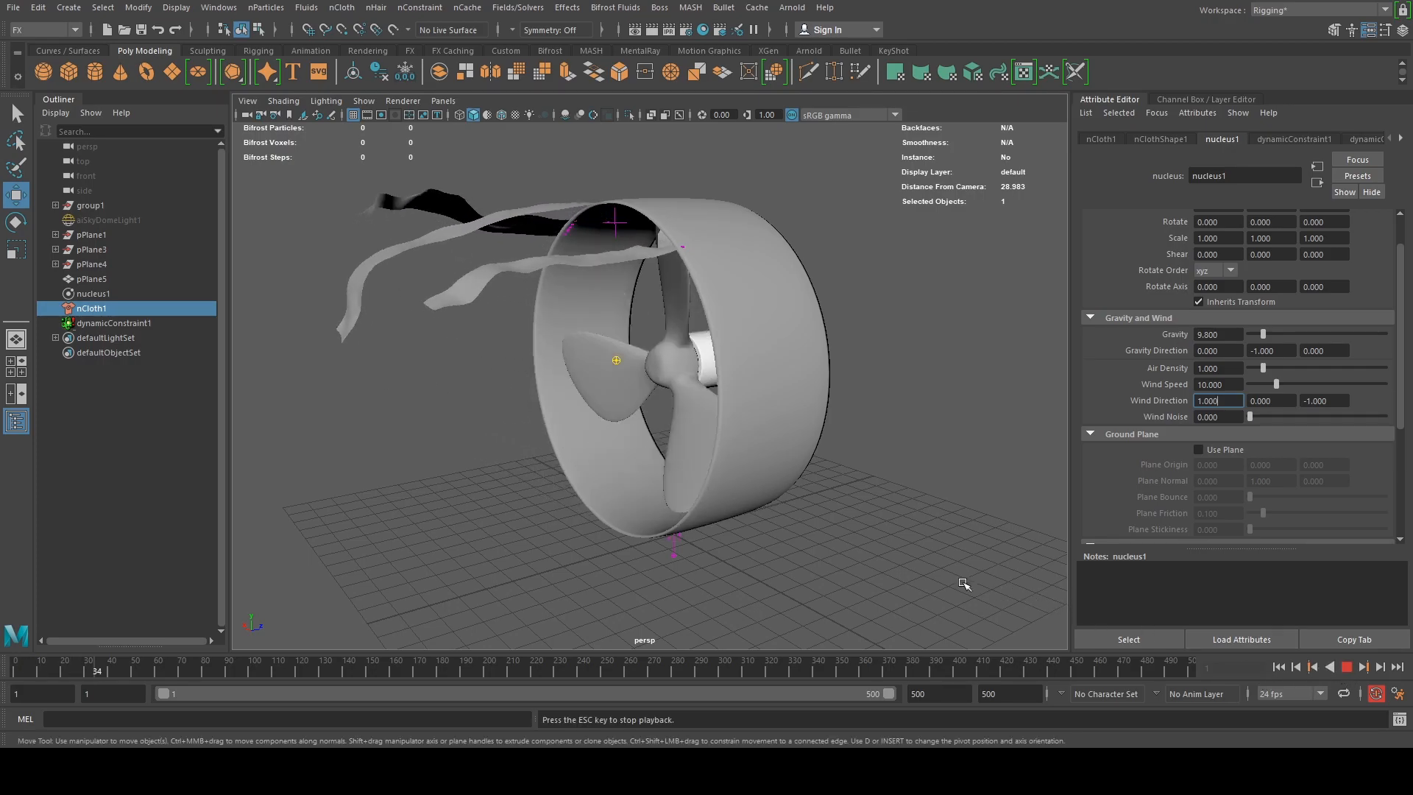
pyautogui.moveTo(813, 583)
pyautogui.keyDown('alt'); pyautogui.mouseDown()
pyautogui.moveTo(1051, 596)
pyautogui.moveTo(930, 590)
pyautogui.moveTo(773, 615)
pyautogui.moveTo(770, 598)
pyautogui.moveTo(831, 586)
pyautogui.moveTo(801, 585)
pyautogui.mouseUp(); pyautogui.keyUp('alt')
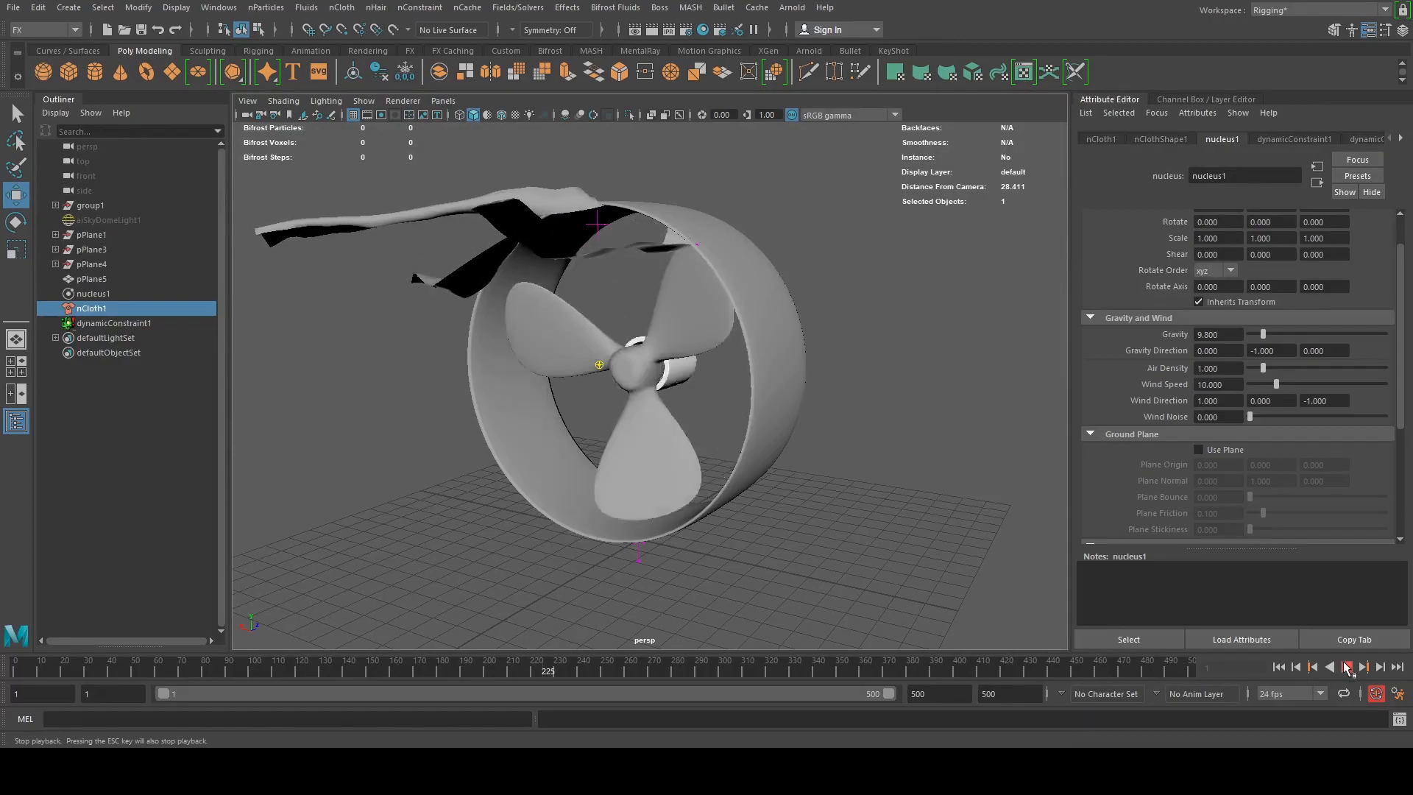
pyautogui.click(1346, 665)
pyautogui.keyDown('alt'); pyautogui.moveTo(684, 412); pyautogui.dragTo(468, 451); pyautogui.keyUp('alt')
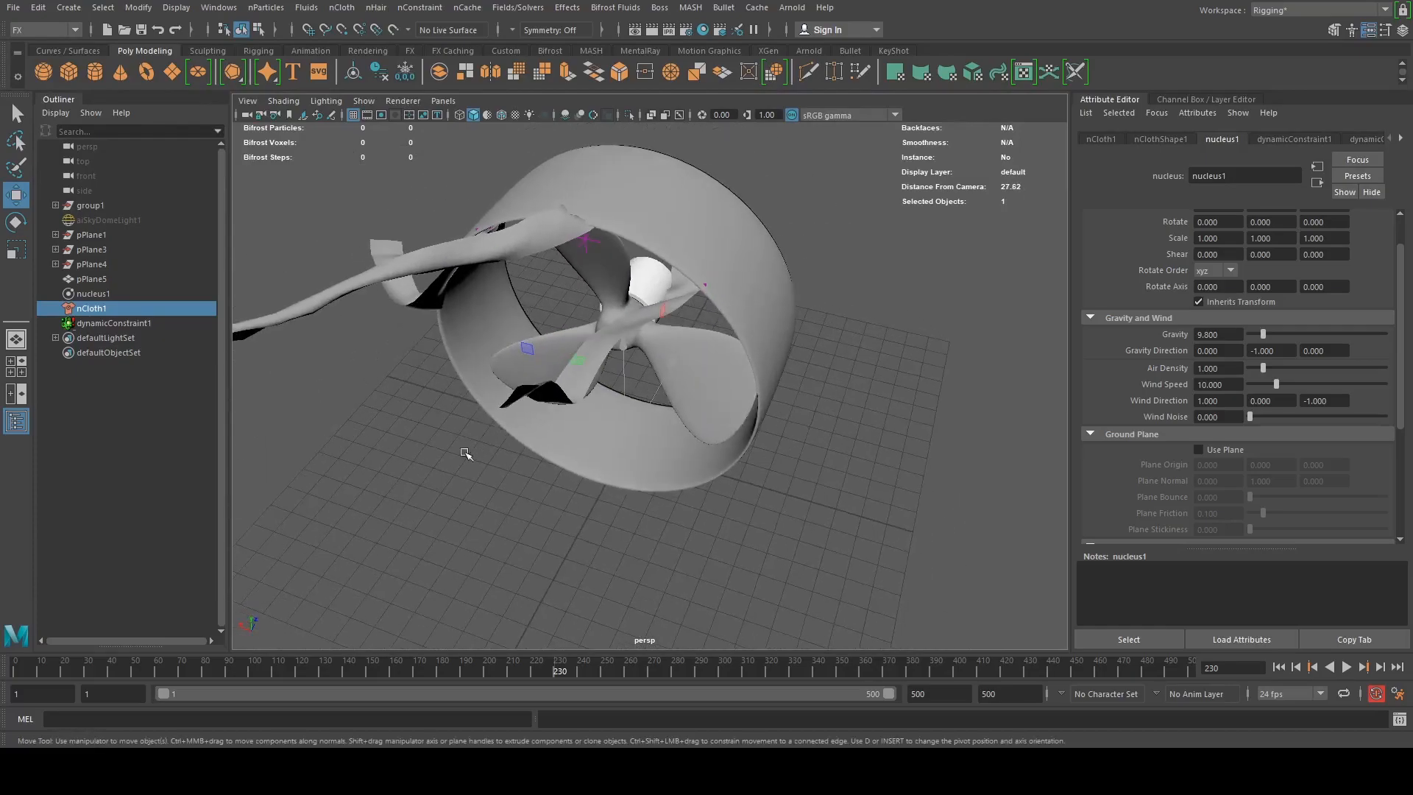
# Rewind the timeline to the start and replay the ribbons, watching their flutter from the side and from above
pyautogui.moveTo(201, 668); pyautogui.dragTo(20, 668)
pyautogui.keyDown('alt'); pyautogui.moveTo(578, 263); pyautogui.dragTo(594, 266); pyautogui.keyUp('alt')
pyautogui.keyDown('alt'); pyautogui.moveTo(458, 325); pyautogui.dragTo(209, 636); pyautogui.keyUp('alt')
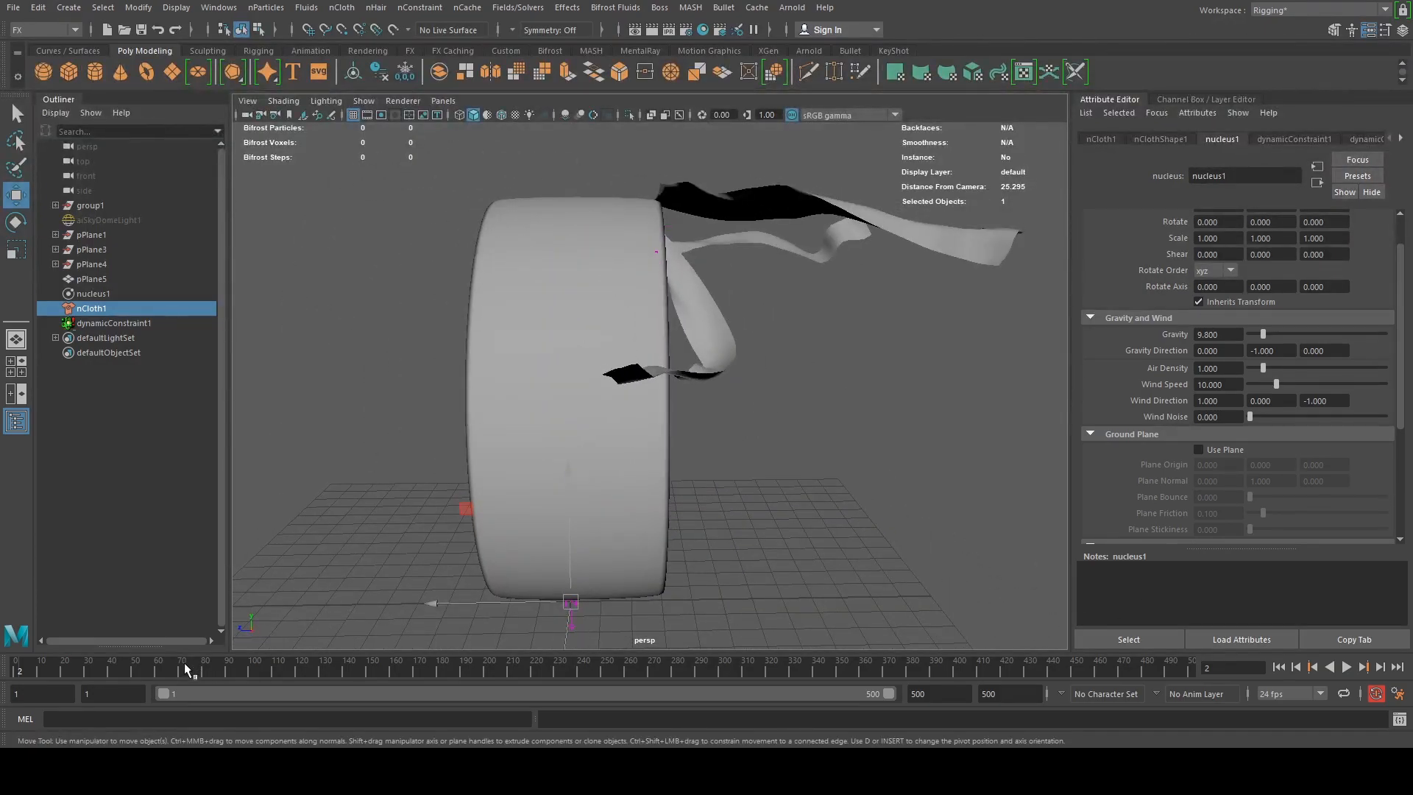
pyautogui.click(1346, 667)
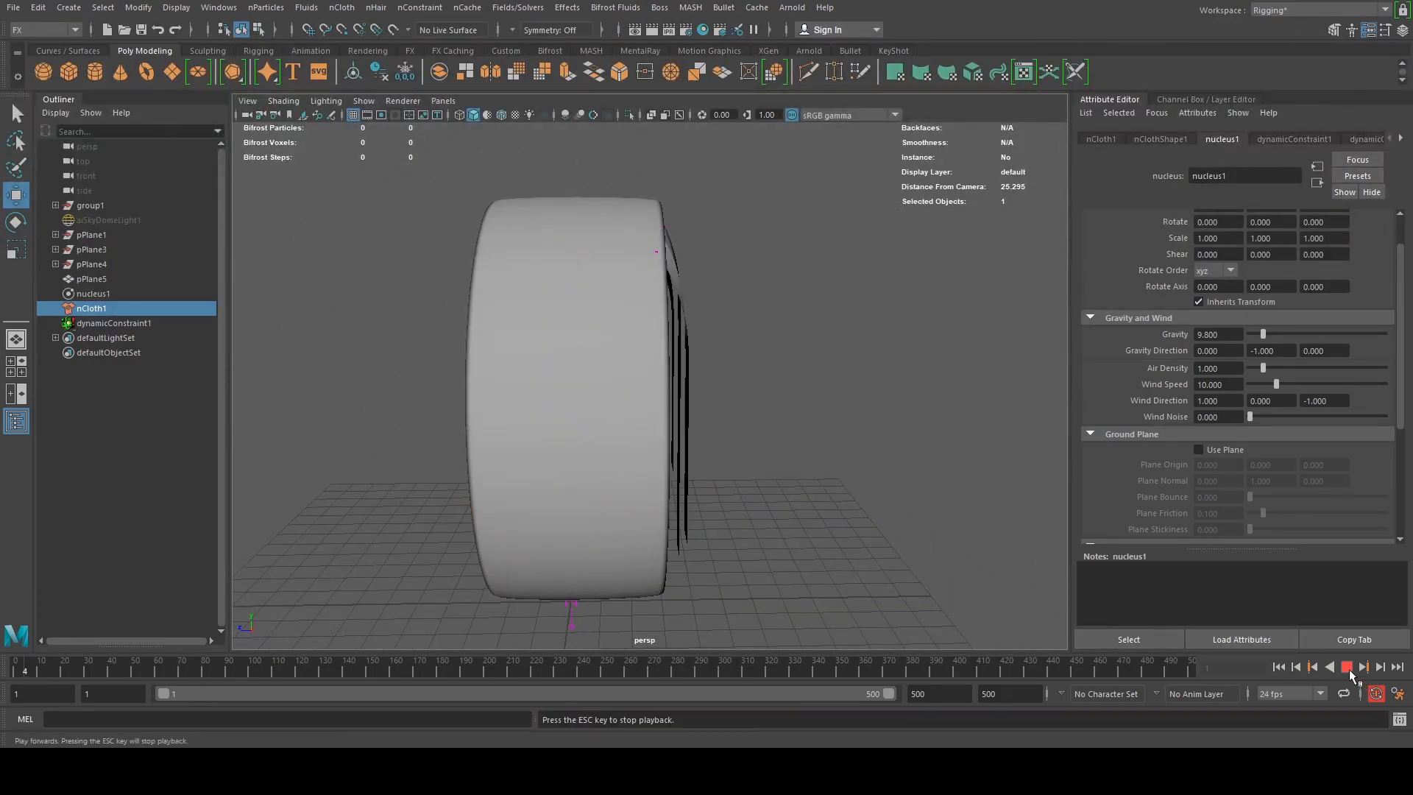
pyautogui.keyDown('alt'); pyautogui.moveTo(942, 466); pyautogui.dragTo(914, 521); pyautogui.keyUp('alt')
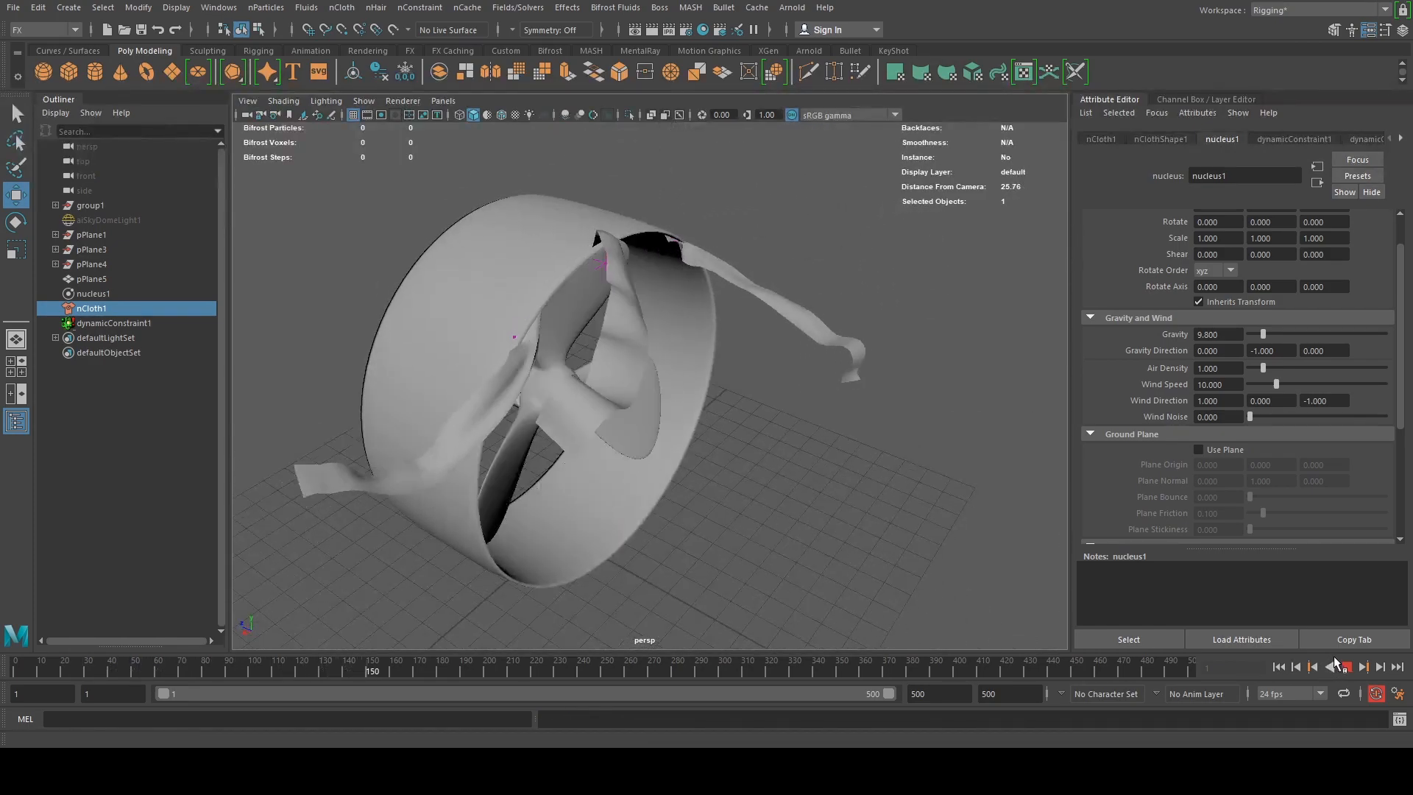
# Lower nucleus1's Wind Speed to 0 during playback, raise it again to 7.418, and stop the simulation
pyautogui.moveTo(1276, 384); pyautogui.dragTo(1187, 385)
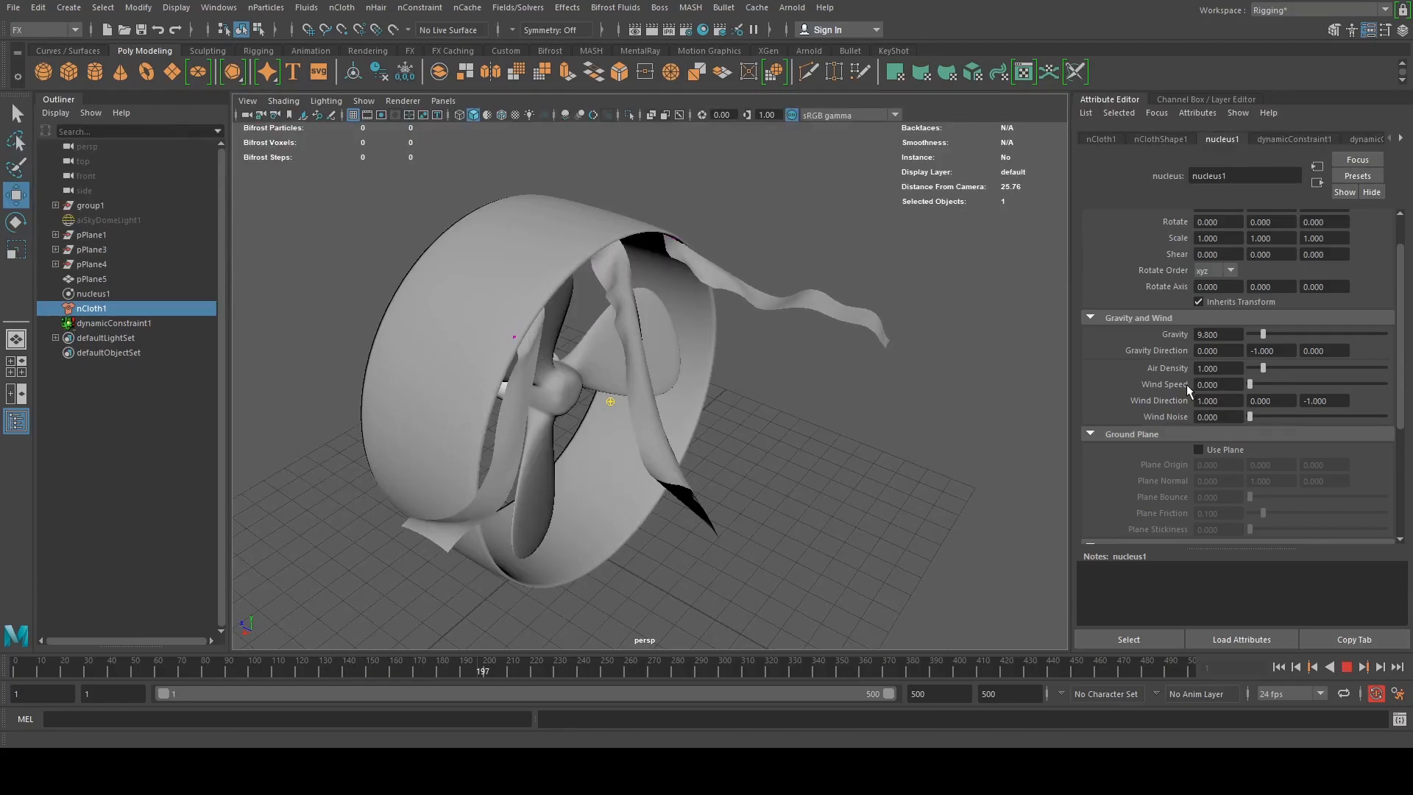
pyautogui.keyDown('alt'); pyautogui.moveTo(744, 476); pyautogui.dragTo(612, 461); pyautogui.keyUp('alt')
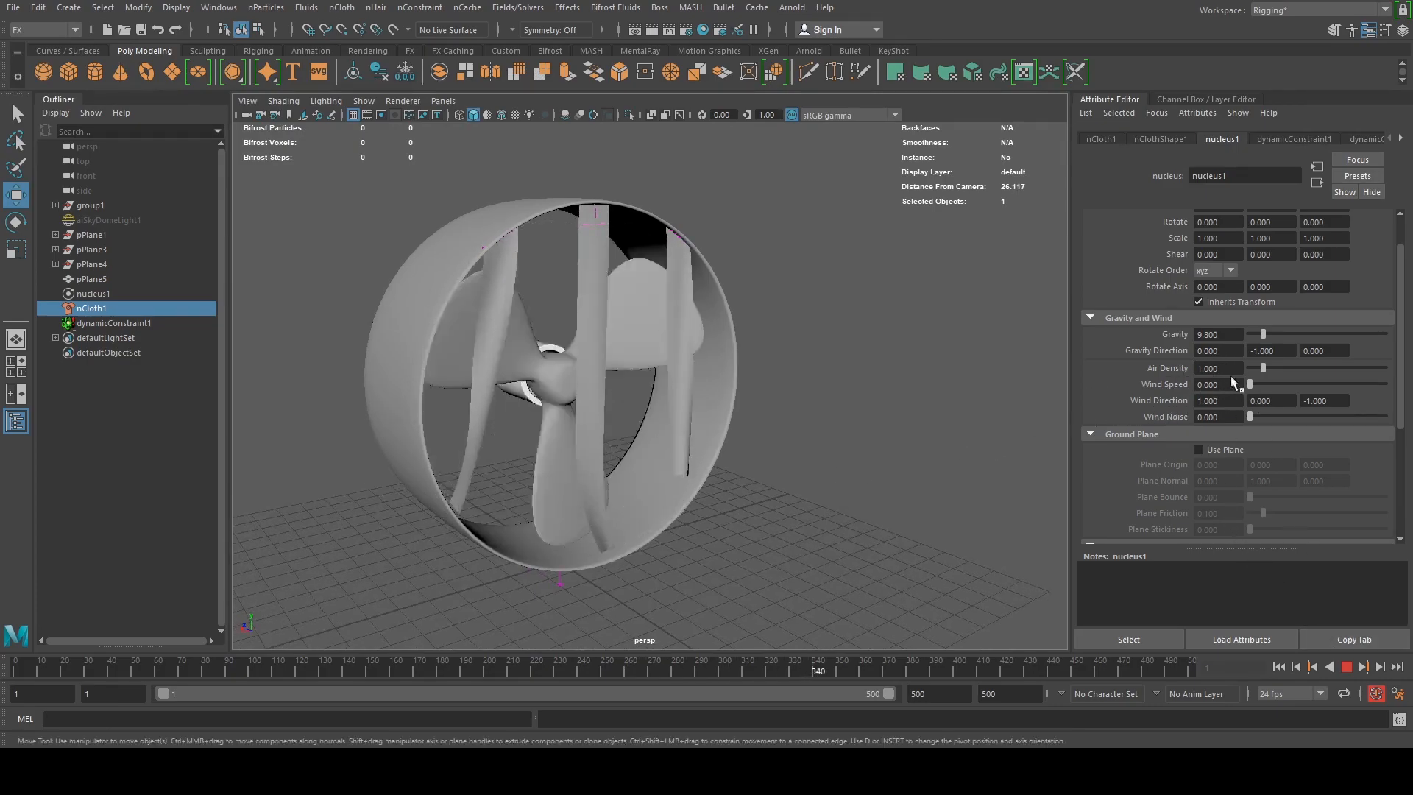
pyautogui.moveTo(1252, 382); pyautogui.dragTo(1268, 382)
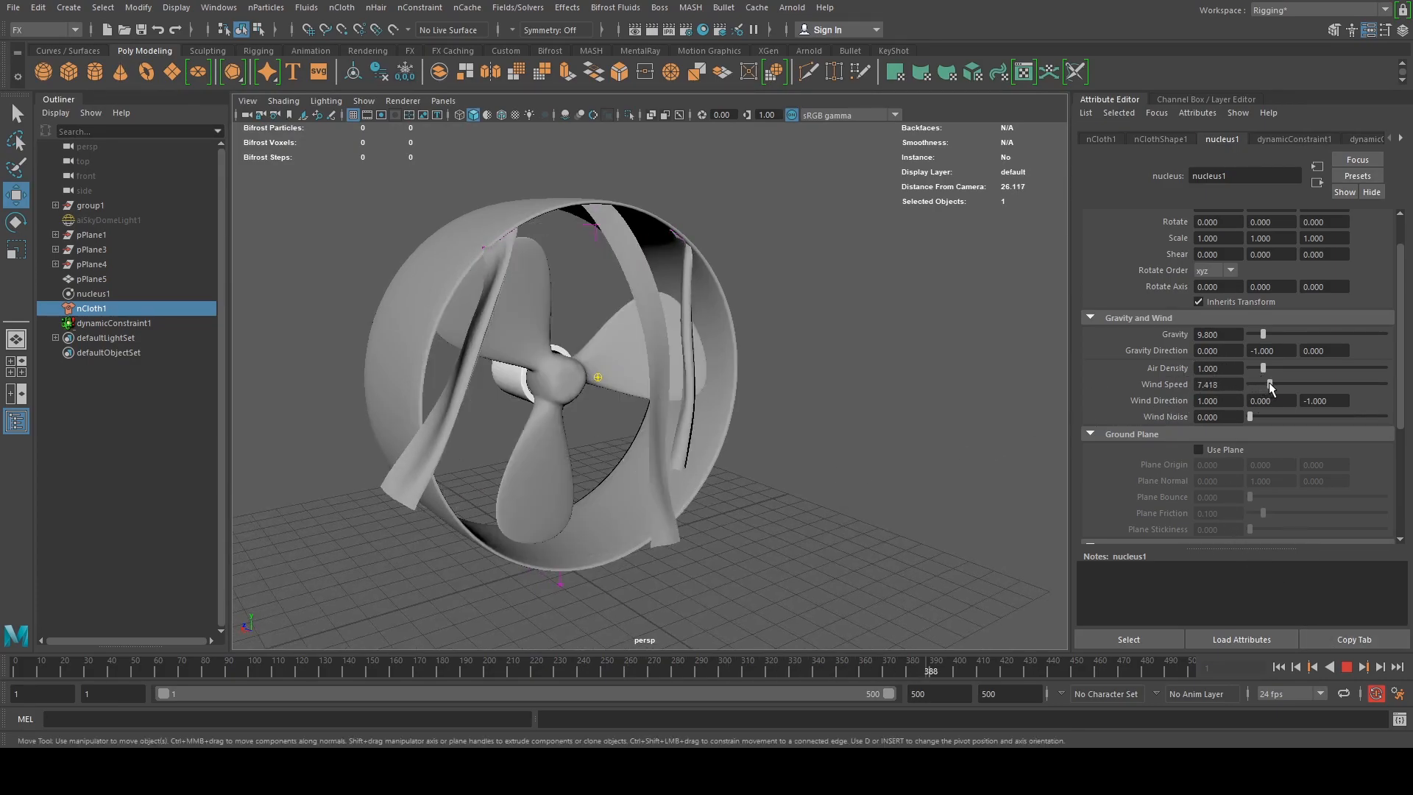
pyautogui.moveTo(855, 340)
pyautogui.keyDown('alt'); pyautogui.mouseDown()
pyautogui.moveTo(819, 365)
pyautogui.moveTo(857, 360)
pyautogui.mouseUp(); pyautogui.keyUp('alt')
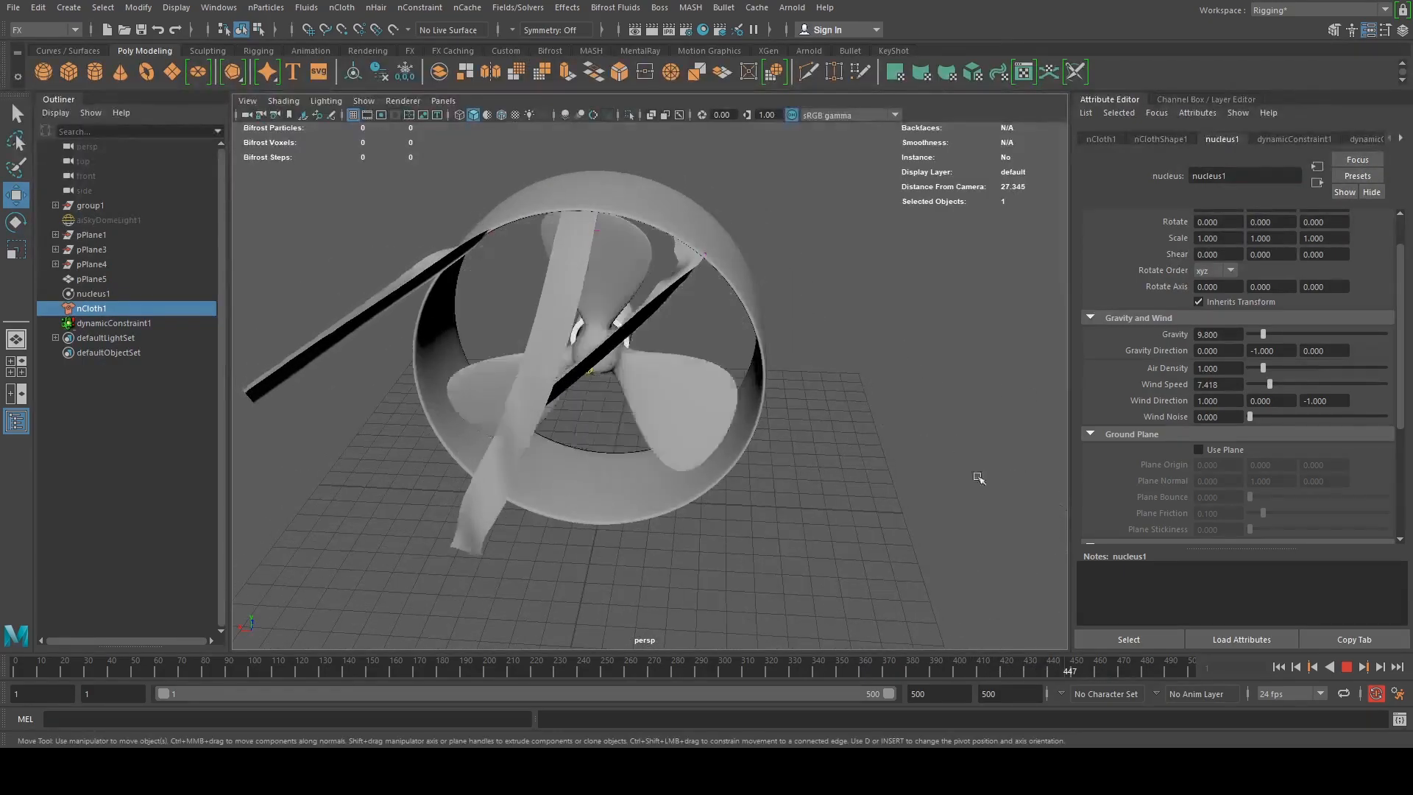
pyautogui.click(1346, 666)
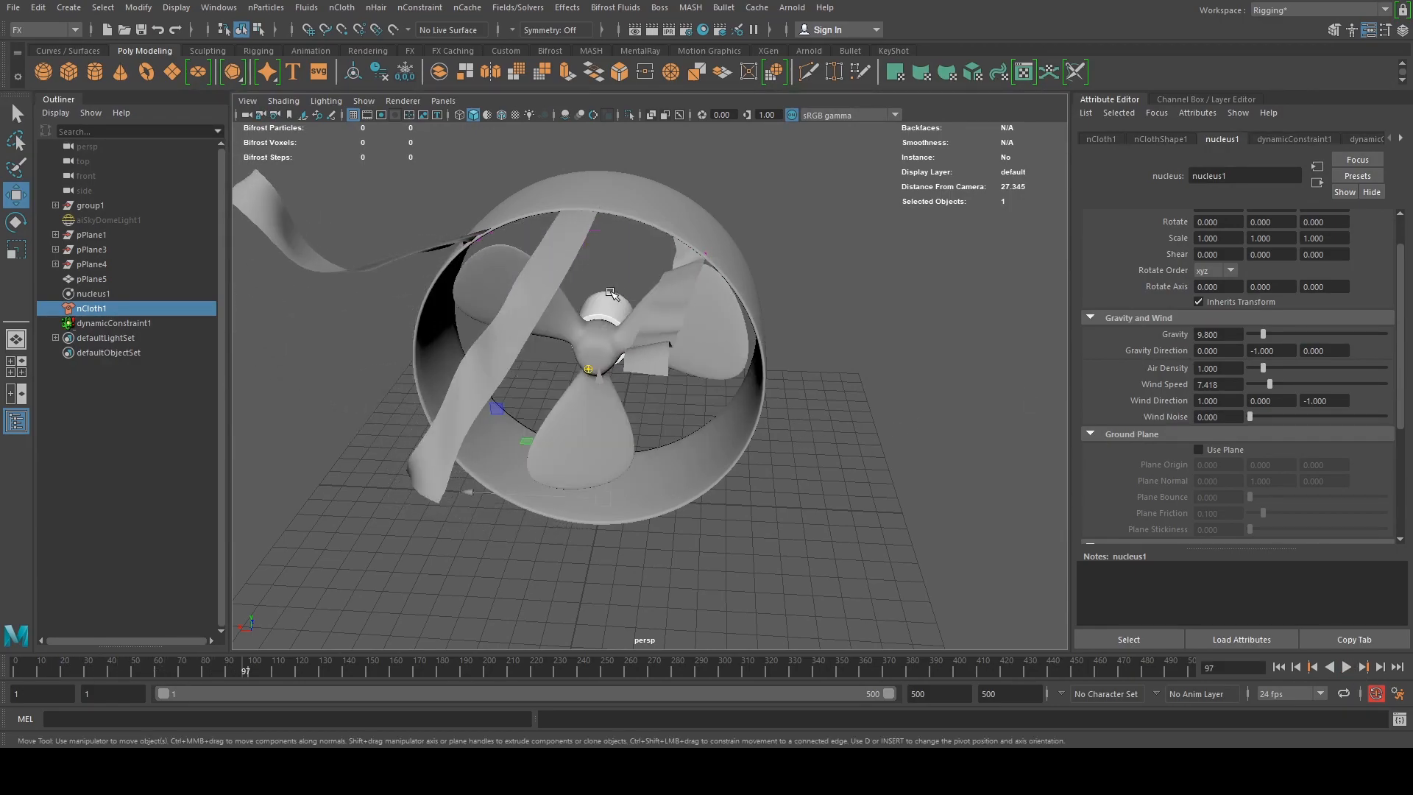
# Look through the attributes of the ribbon mesh and nucleus1, and examine the Collisions settings of nClothShape1
pyautogui.click(586, 248)
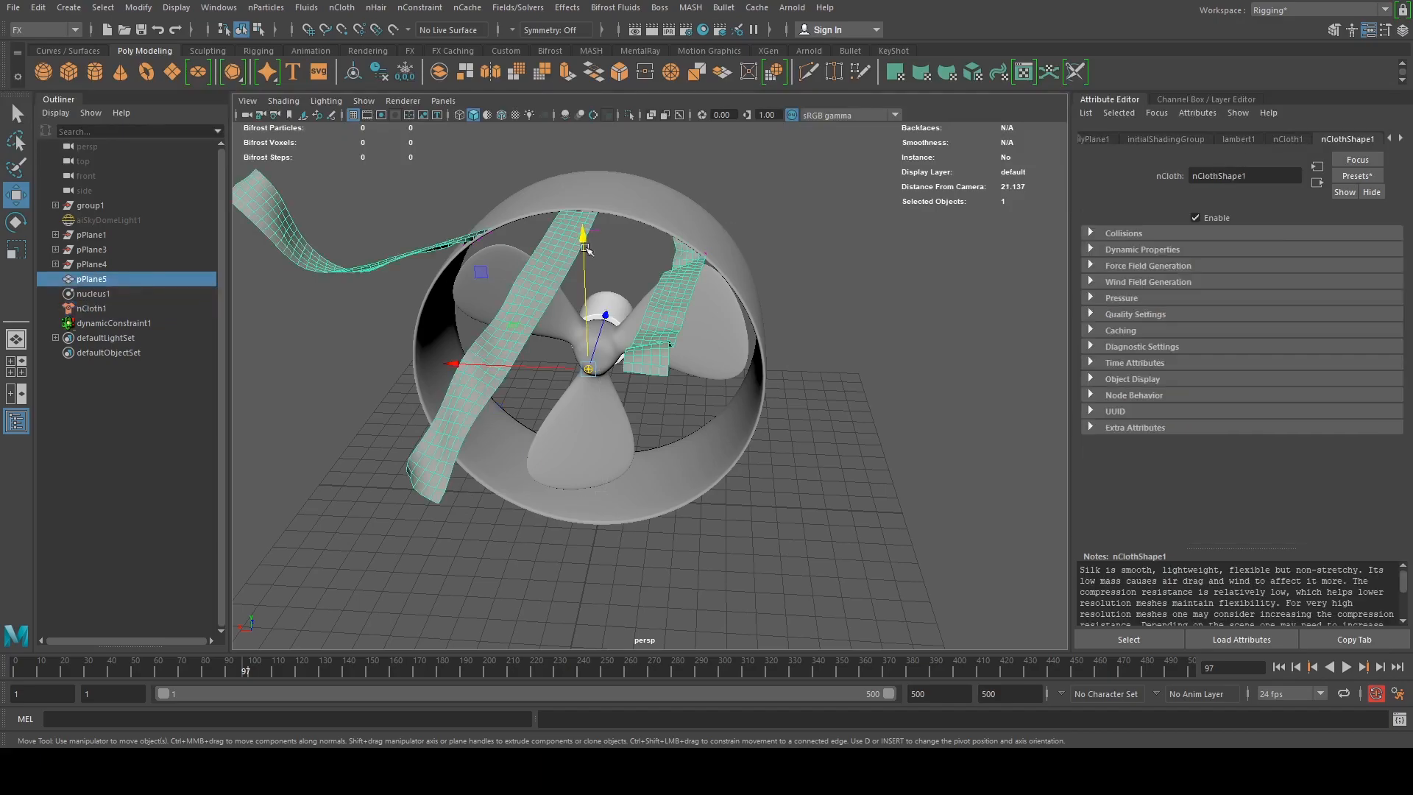
pyautogui.click(1087, 140)
pyautogui.click(1195, 140)
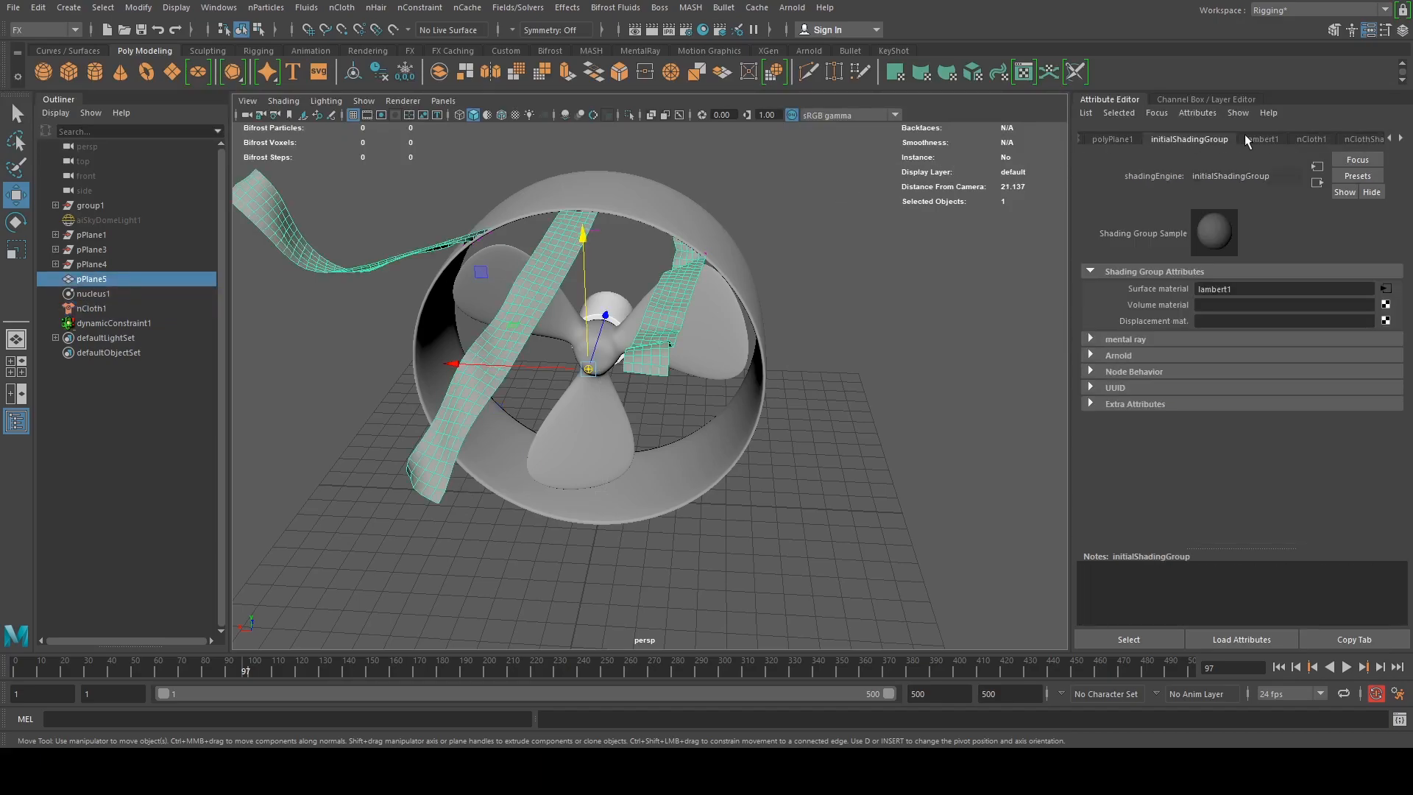
pyautogui.click(1260, 137)
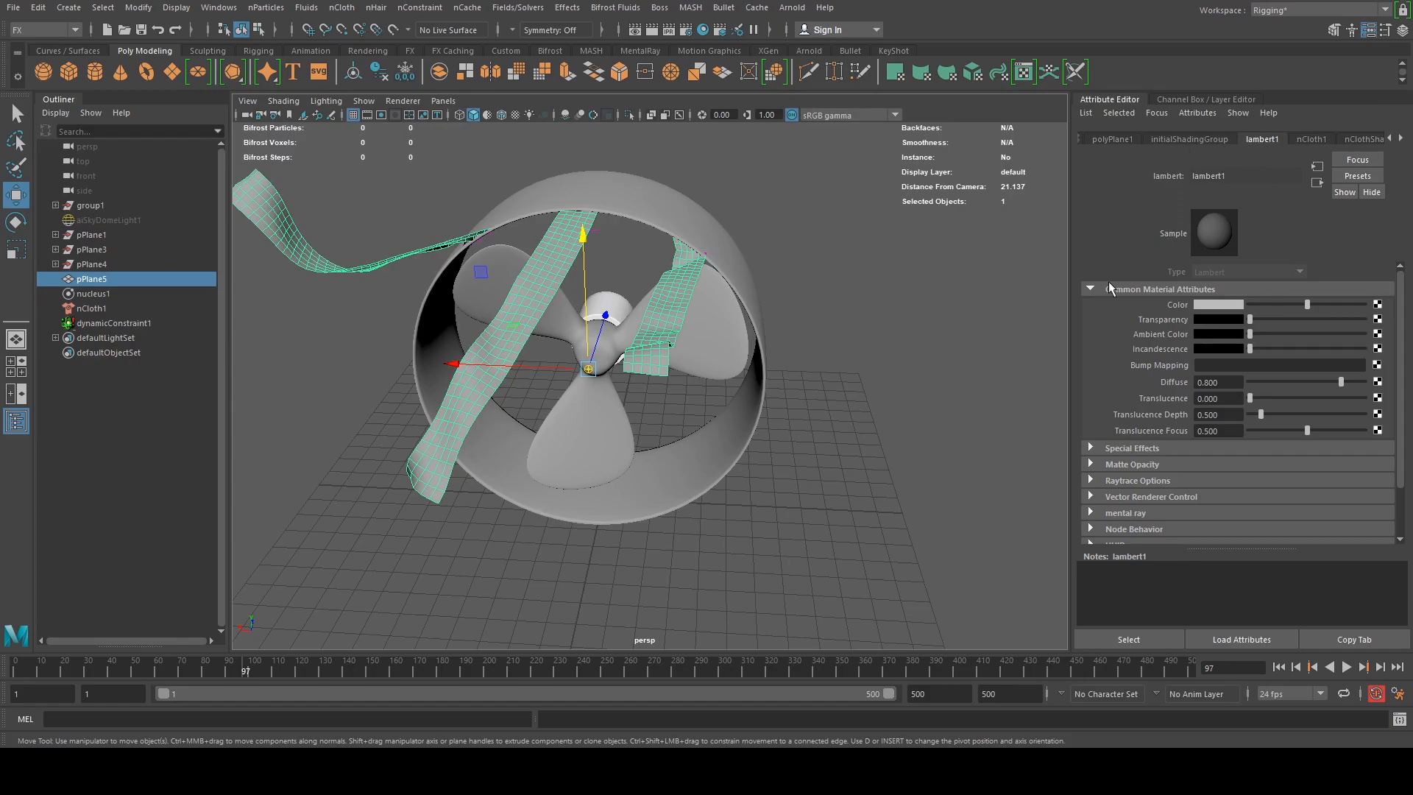
pyautogui.click(1389, 139)
pyautogui.click(1390, 139)
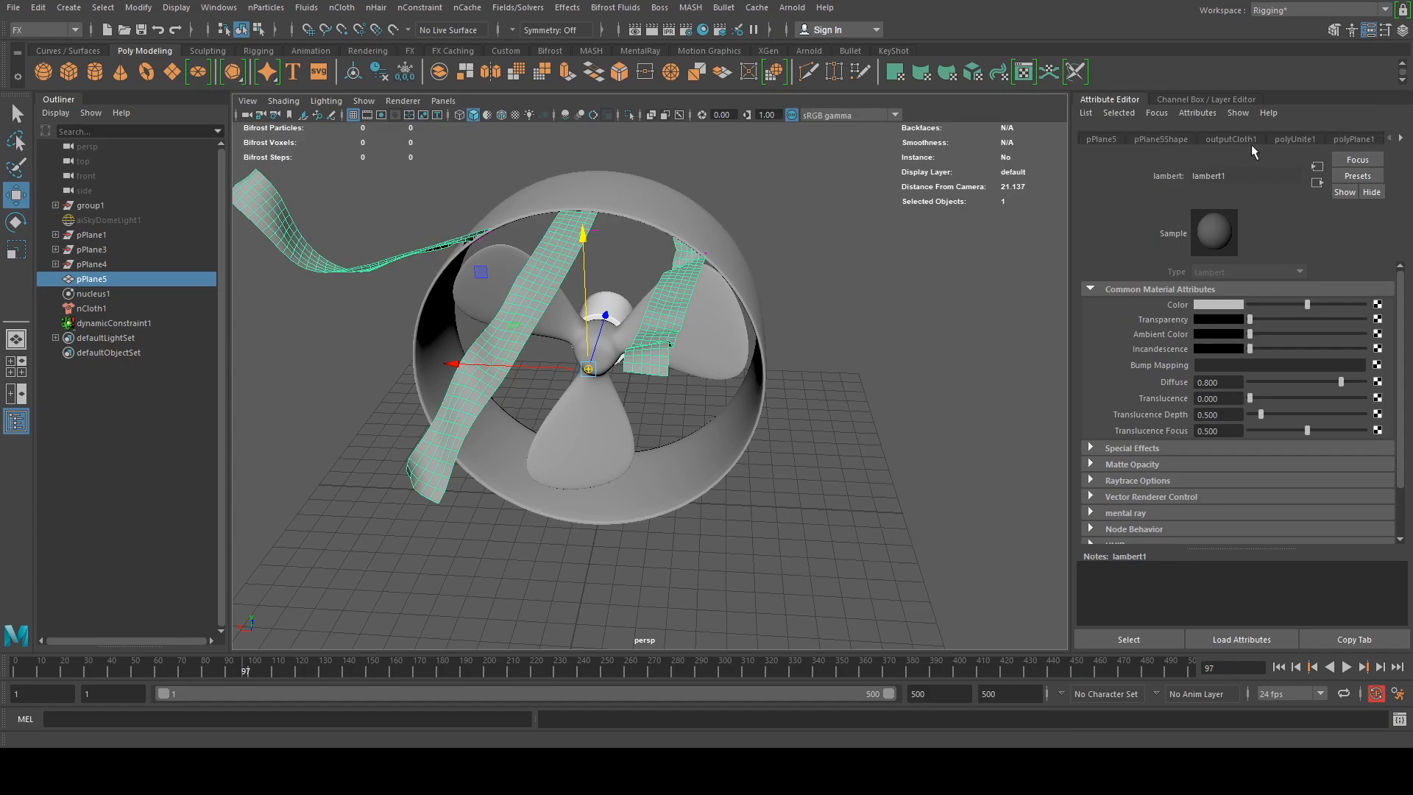
pyautogui.click(92, 294)
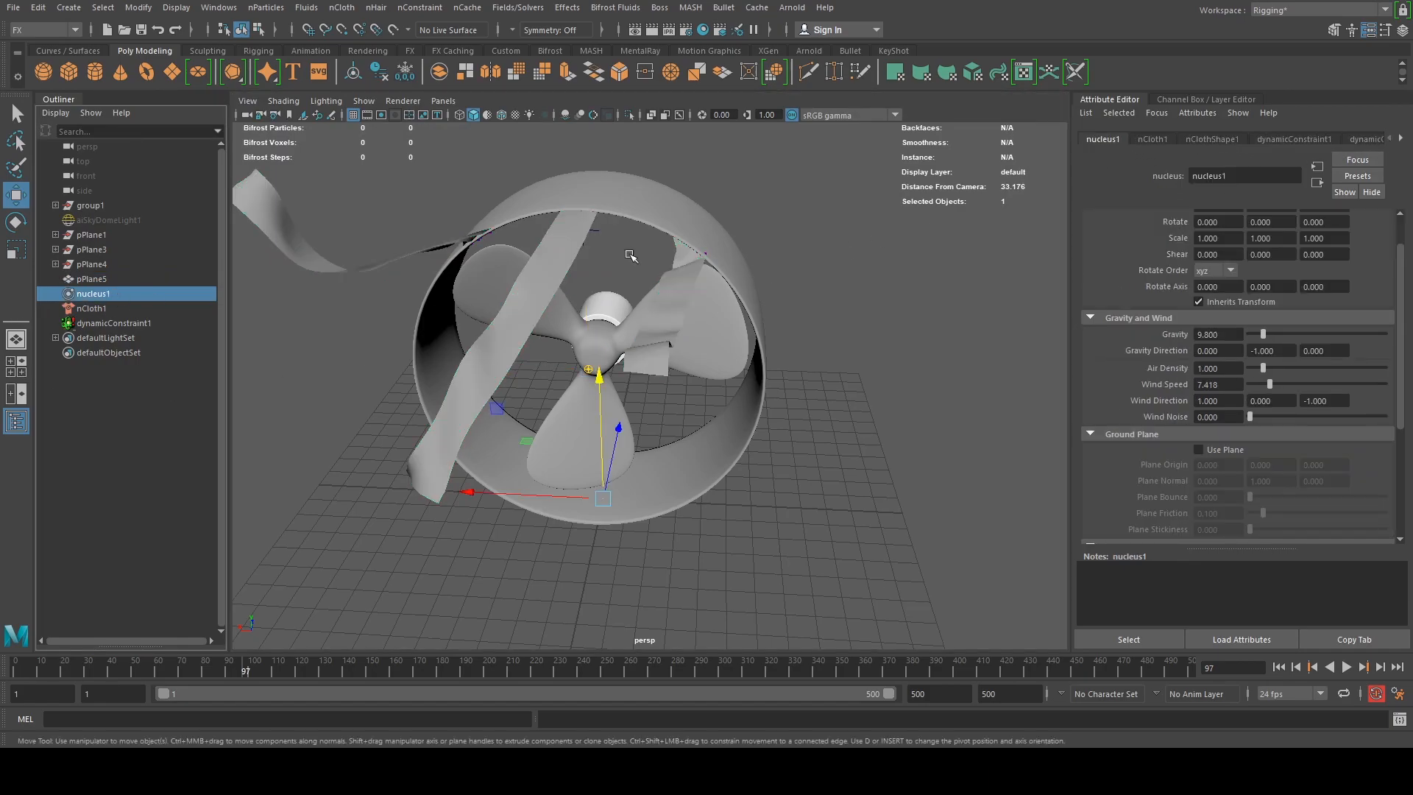
pyautogui.click(1167, 138)
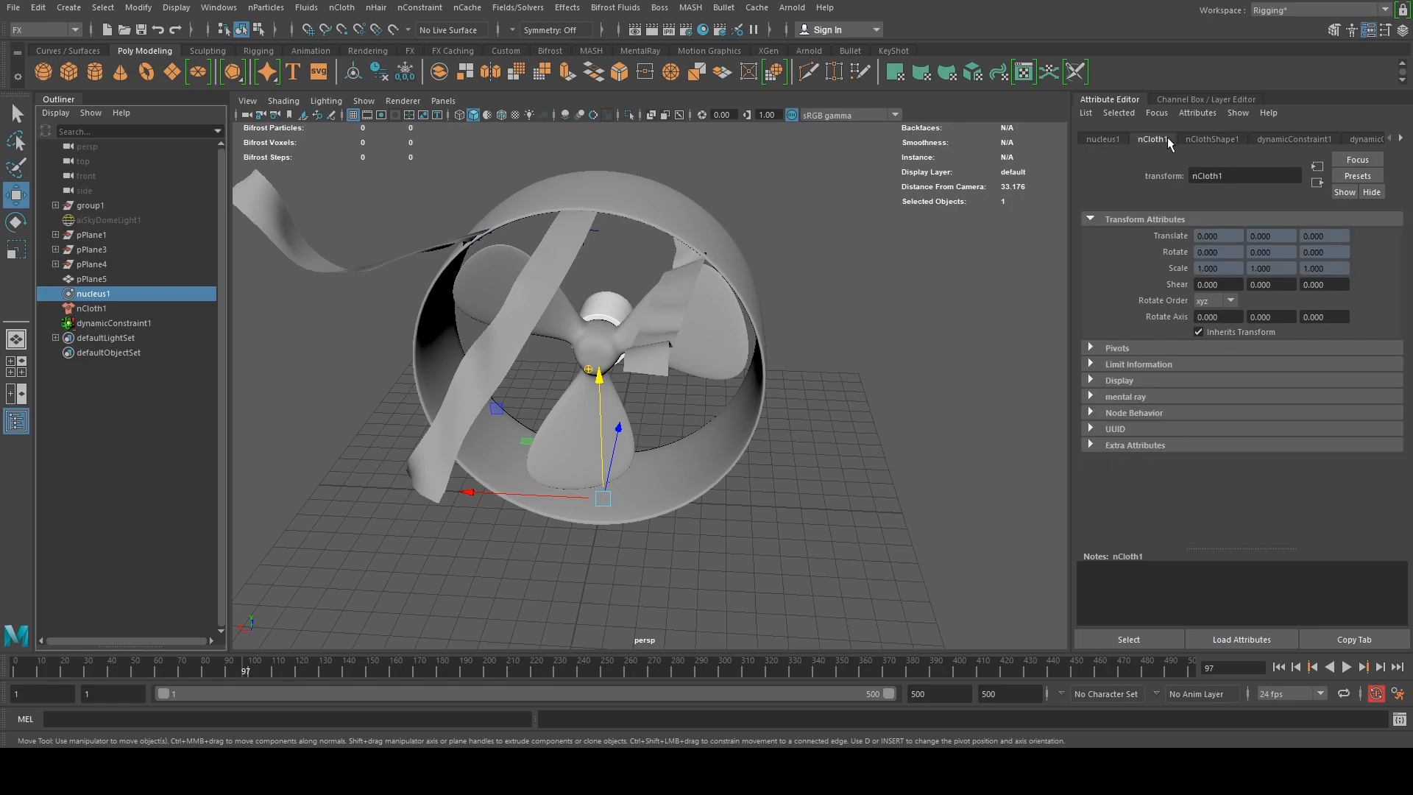
pyautogui.click(1211, 139)
pyautogui.click(1282, 139)
pyautogui.click(1227, 140)
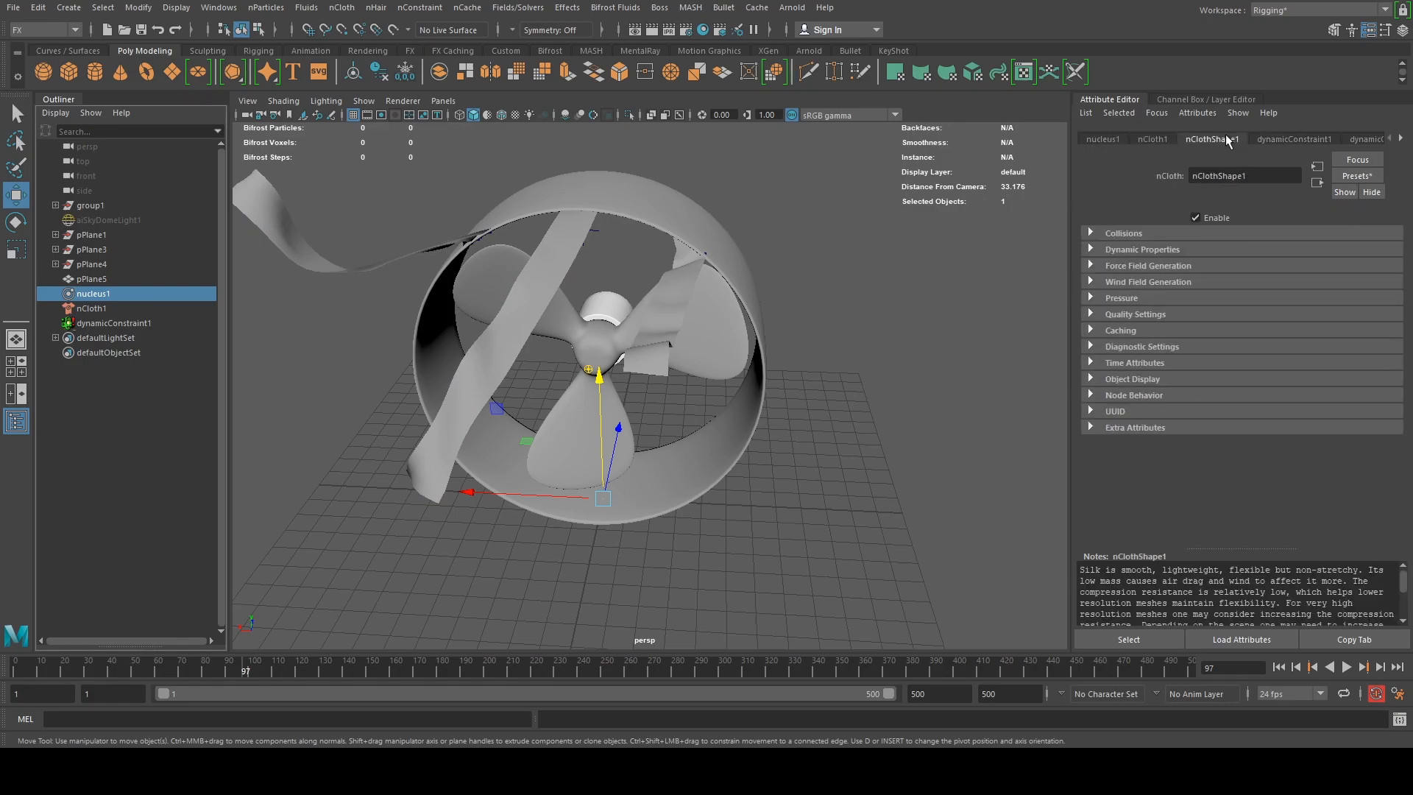
pyautogui.click(1130, 231)
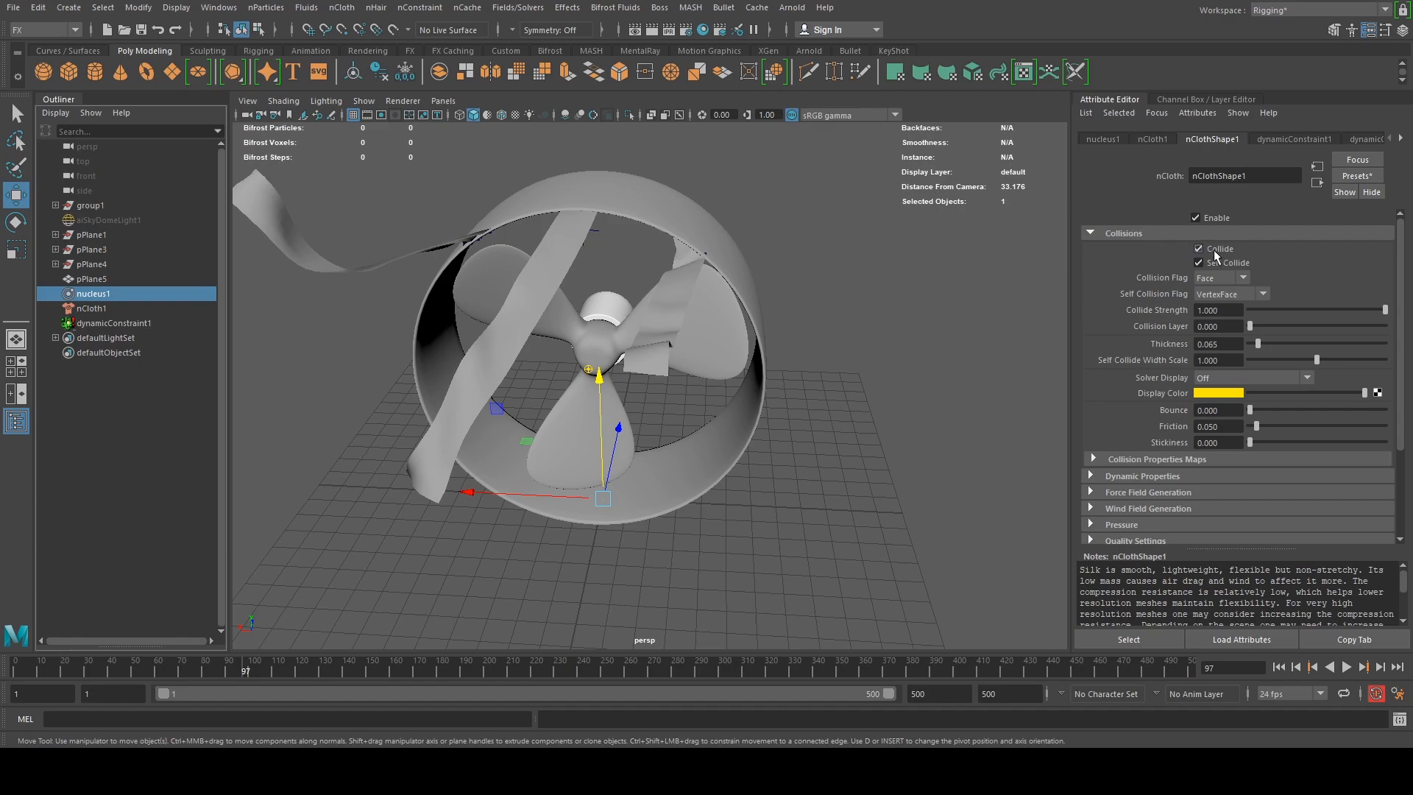
# Make the fan's outer ring, propeller blades and hub pipe passive colliders for the nCloth ribbons, and clear the selection
pyautogui.click(667, 214)
pyautogui.keyDown('alt'); pyautogui.moveTo(606, 325); pyautogui.dragTo(695, 350); pyautogui.keyUp('alt')
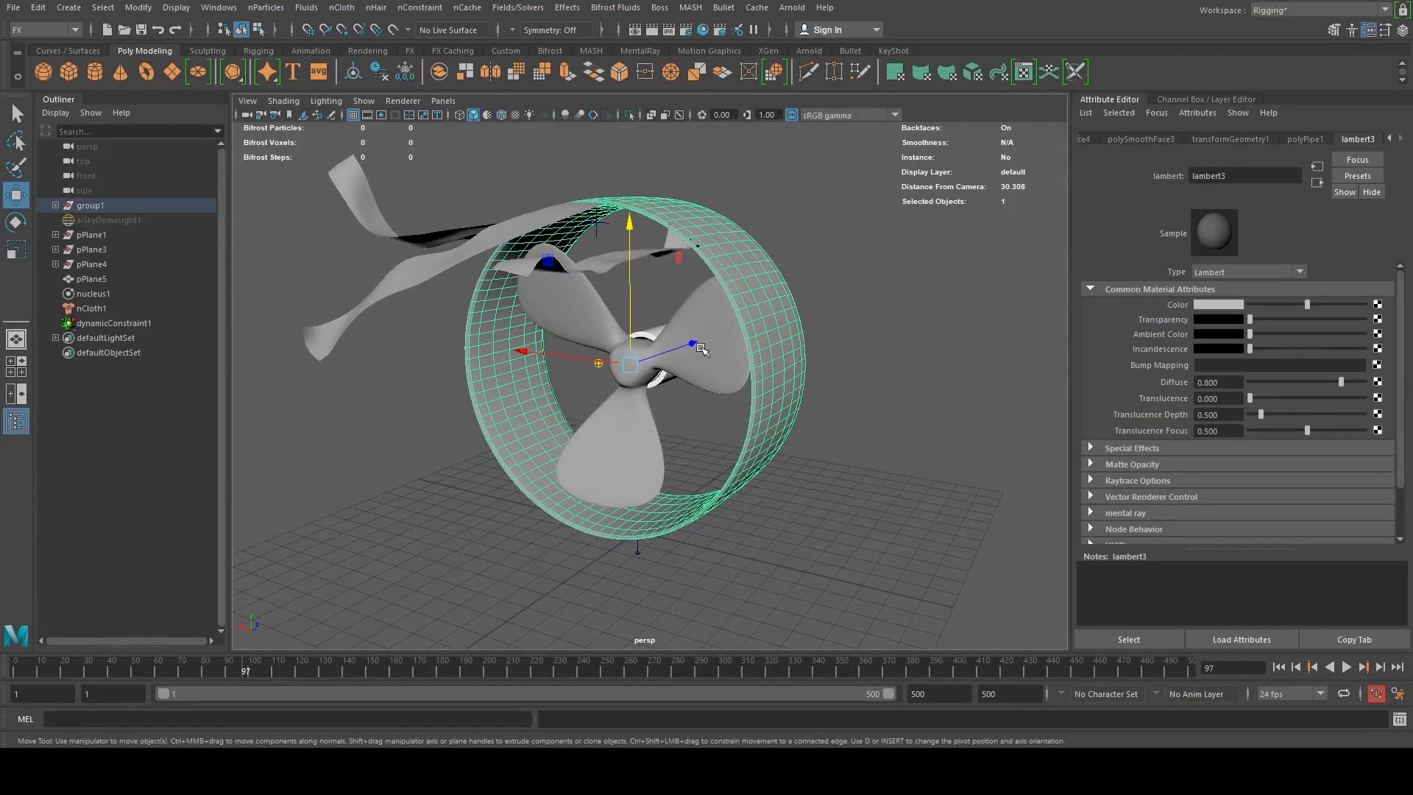
pyautogui.keyDown('shift'); pyautogui.click(676, 326); pyautogui.keyUp('shift')
pyautogui.keyDown('shift'); pyautogui.click(654, 335); pyautogui.keyUp('shift')
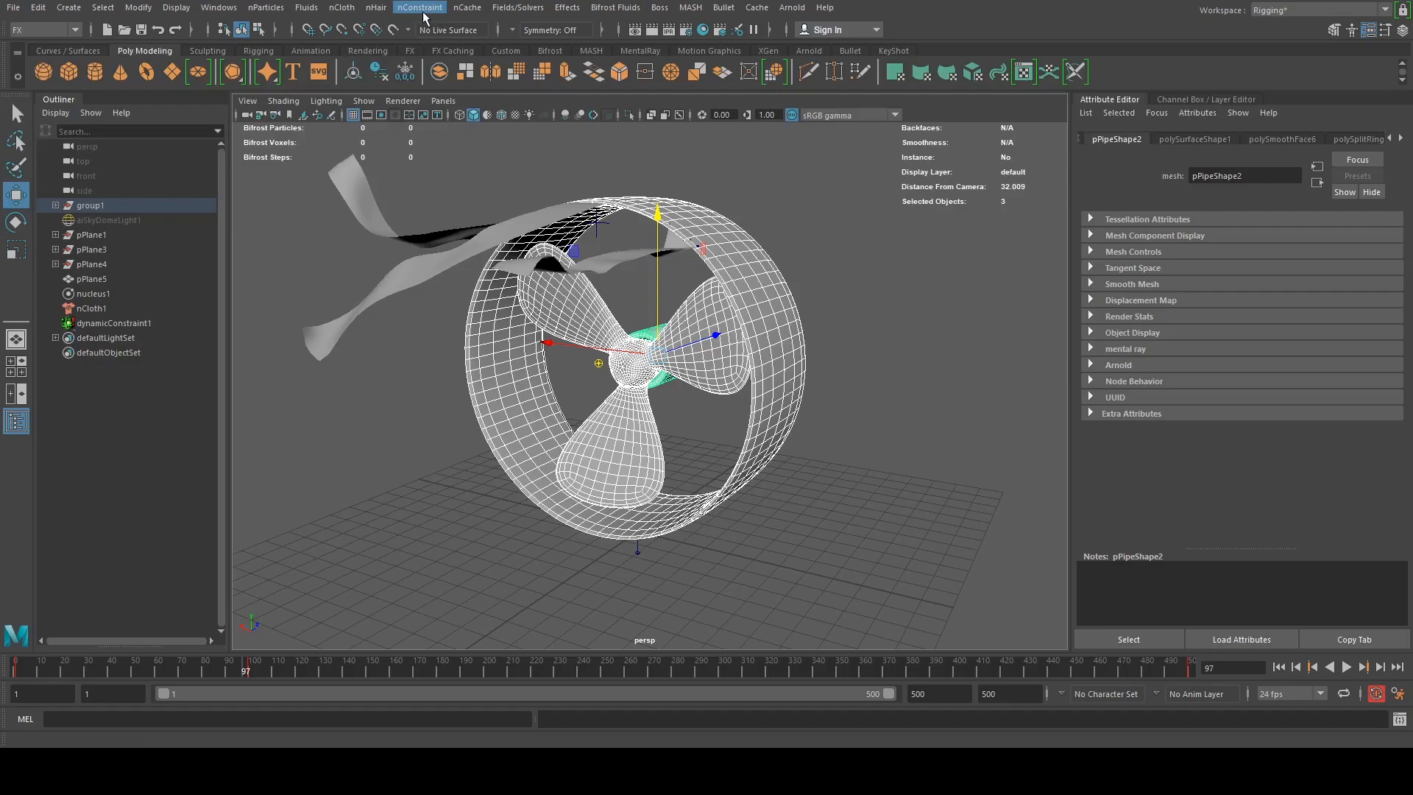
pyautogui.click(342, 7)
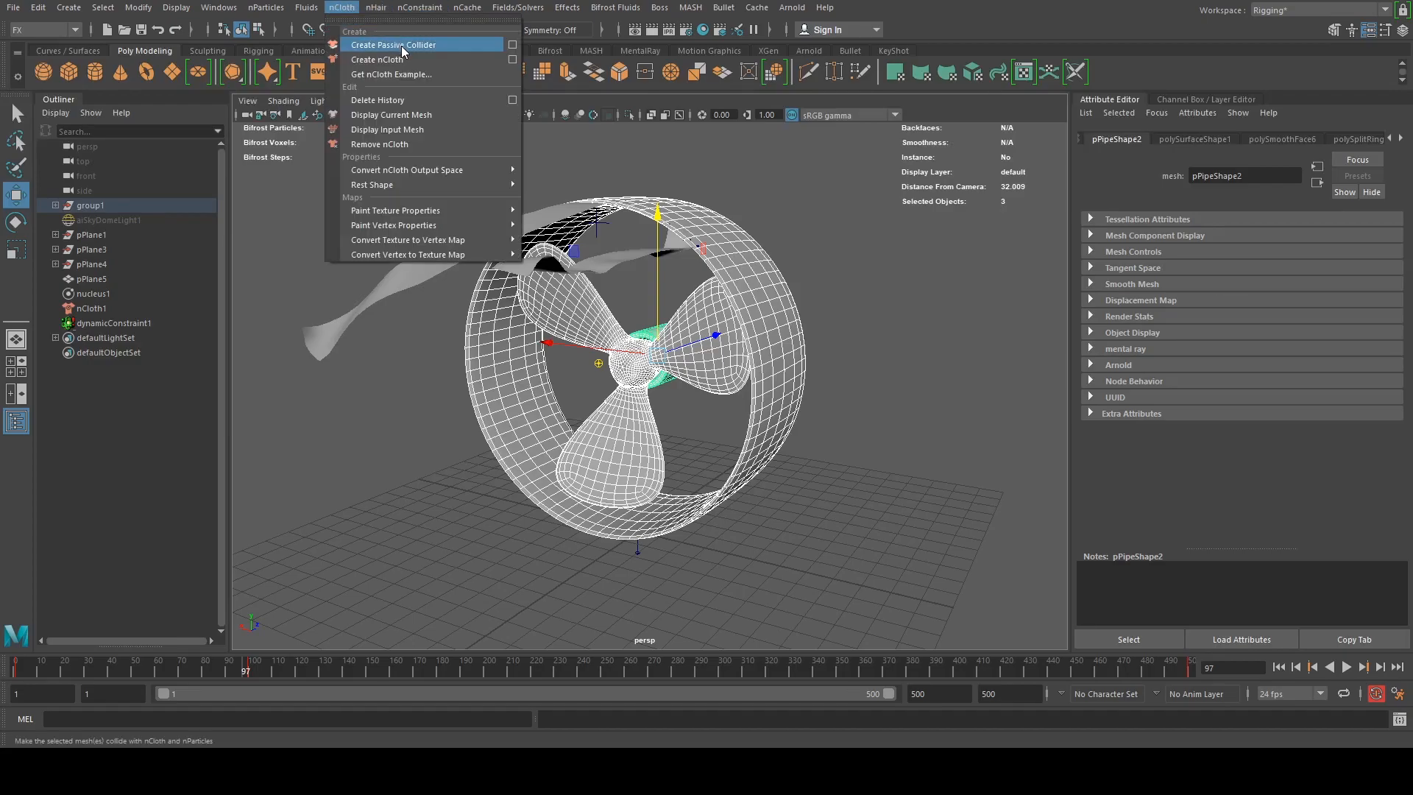
pyautogui.click(402, 46)
pyautogui.click(471, 559)
# Rewind the timeline to frame 1 and view the ribbons inside the ring from a front angle
pyautogui.keyDown('alt'); pyautogui.moveTo(471, 456); pyautogui.dragTo(513, 446); pyautogui.keyUp('alt')
pyautogui.moveTo(143, 672); pyautogui.dragTo(14, 671)
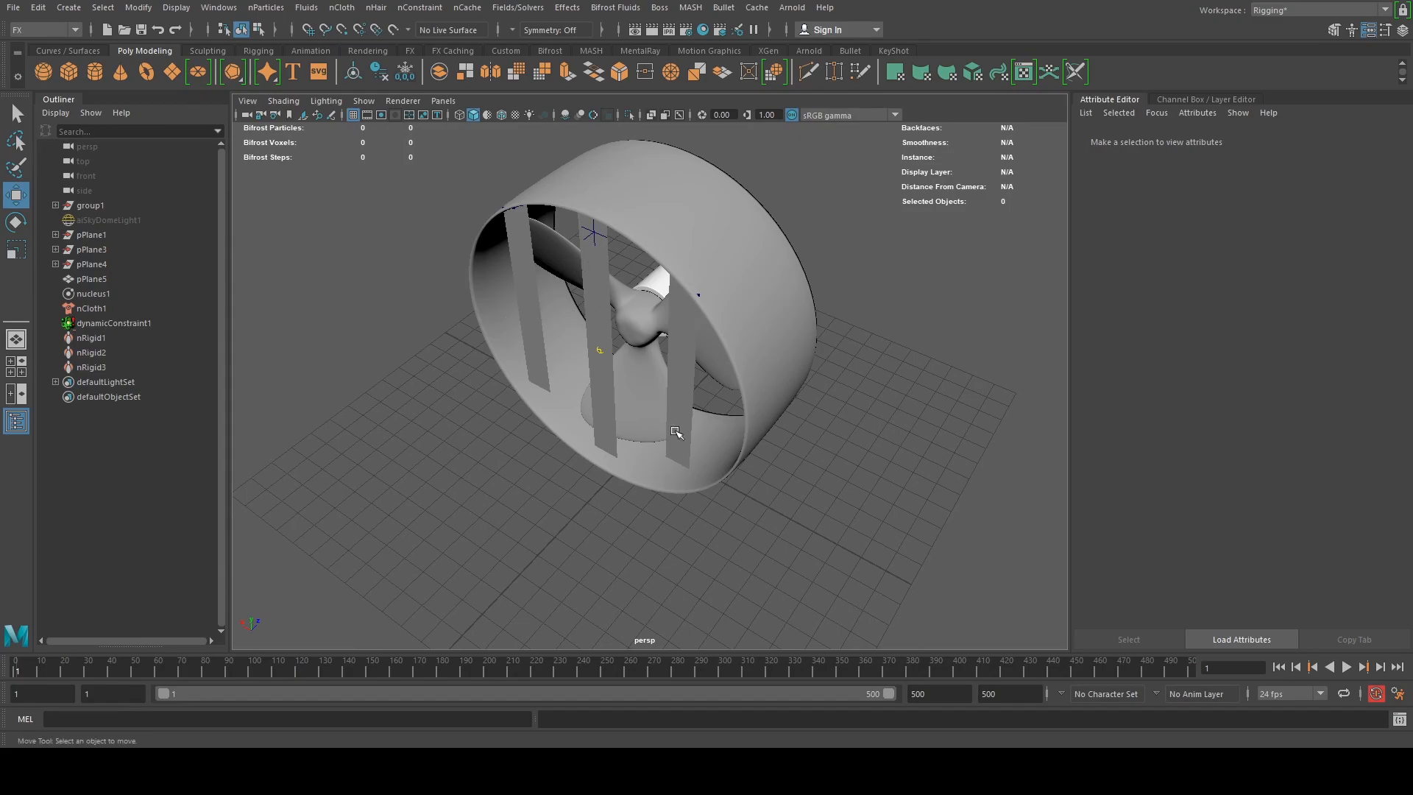
pyautogui.keyDown('alt'); pyautogui.moveTo(776, 367); pyautogui.dragTo(785, 328); pyautogui.keyUp('alt')
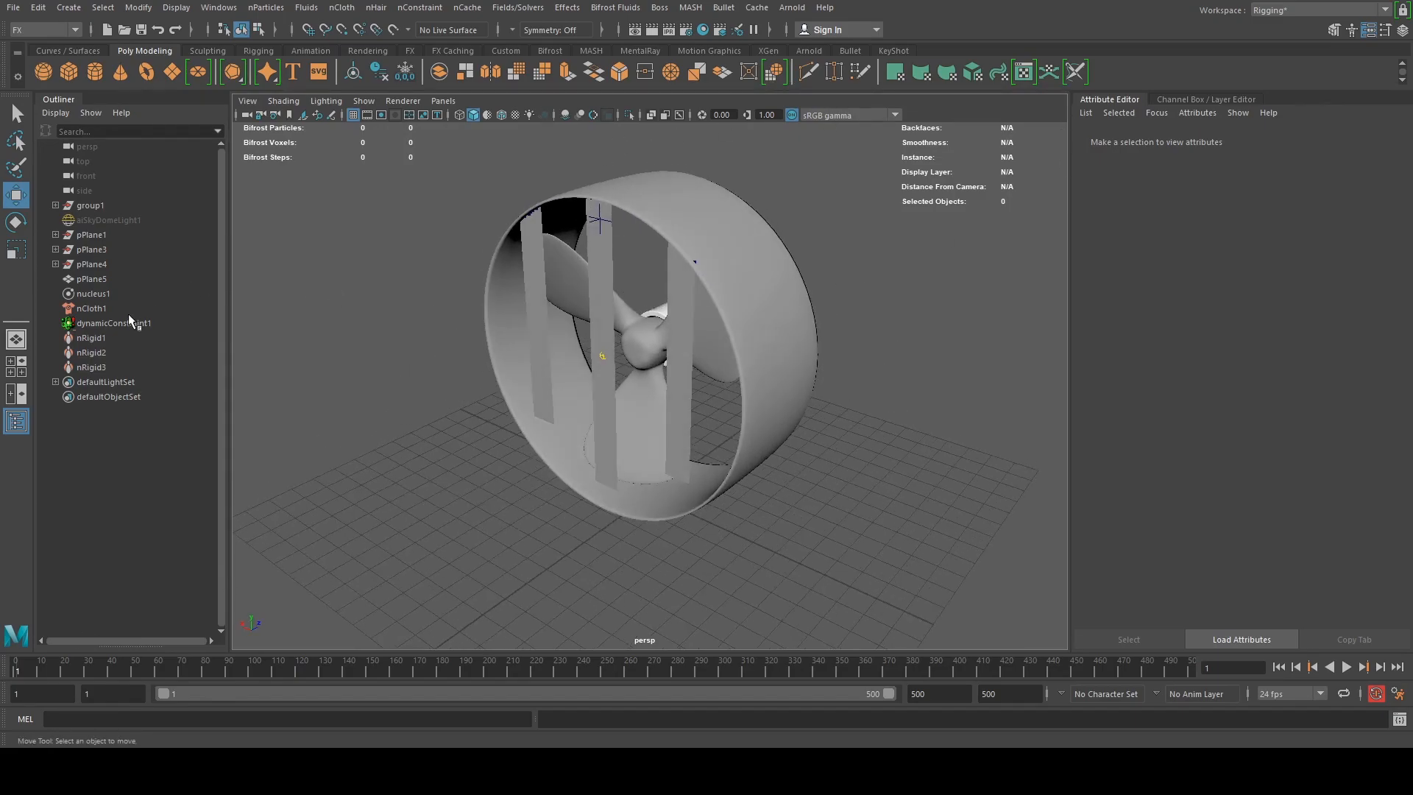
pyautogui.keyDown('alt'); pyautogui.moveTo(639, 301); pyautogui.dragTo(629, 324); pyautogui.keyUp('alt')
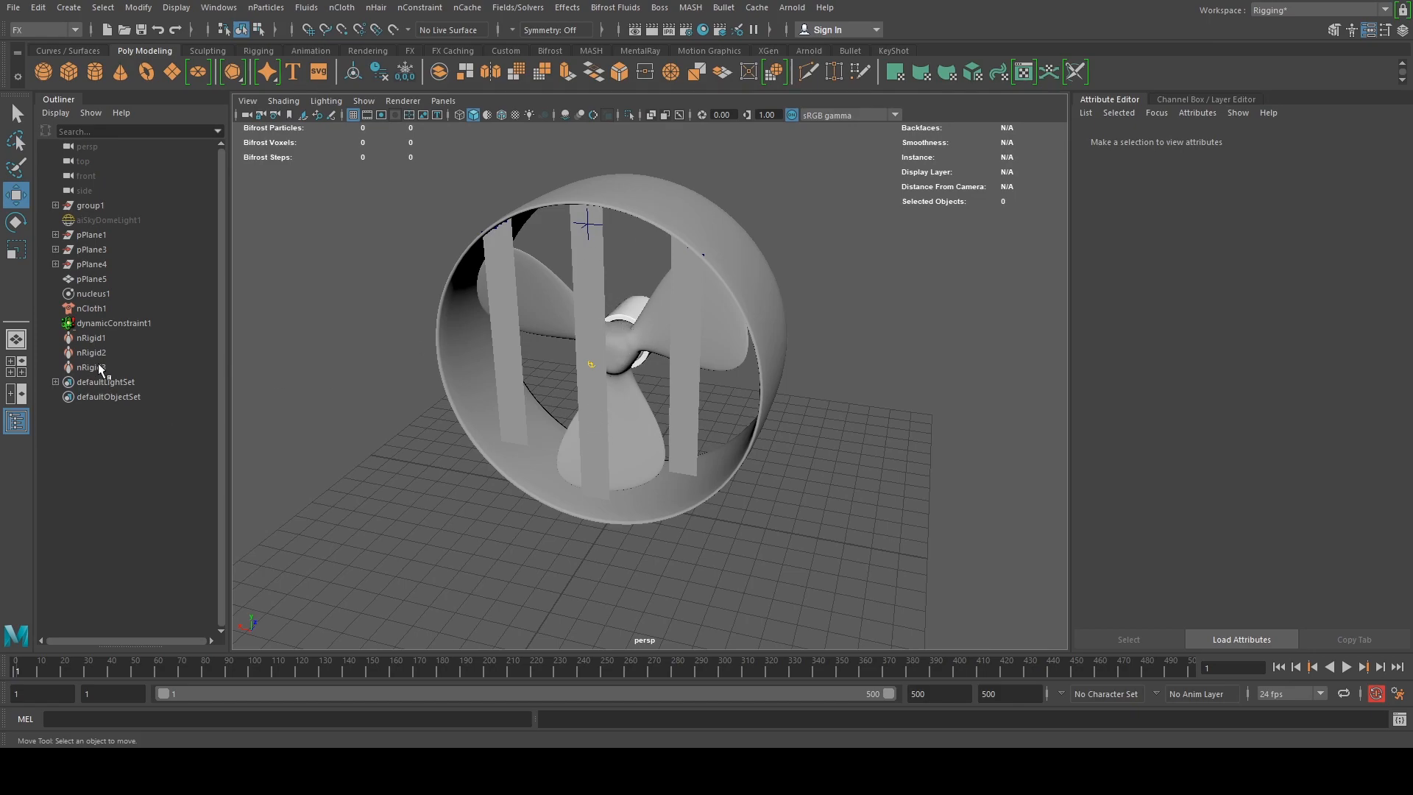
# Select nucleus1 and set its Wind Direction to 0, 0, 1
pyautogui.click(92, 308)
pyautogui.click(93, 294)
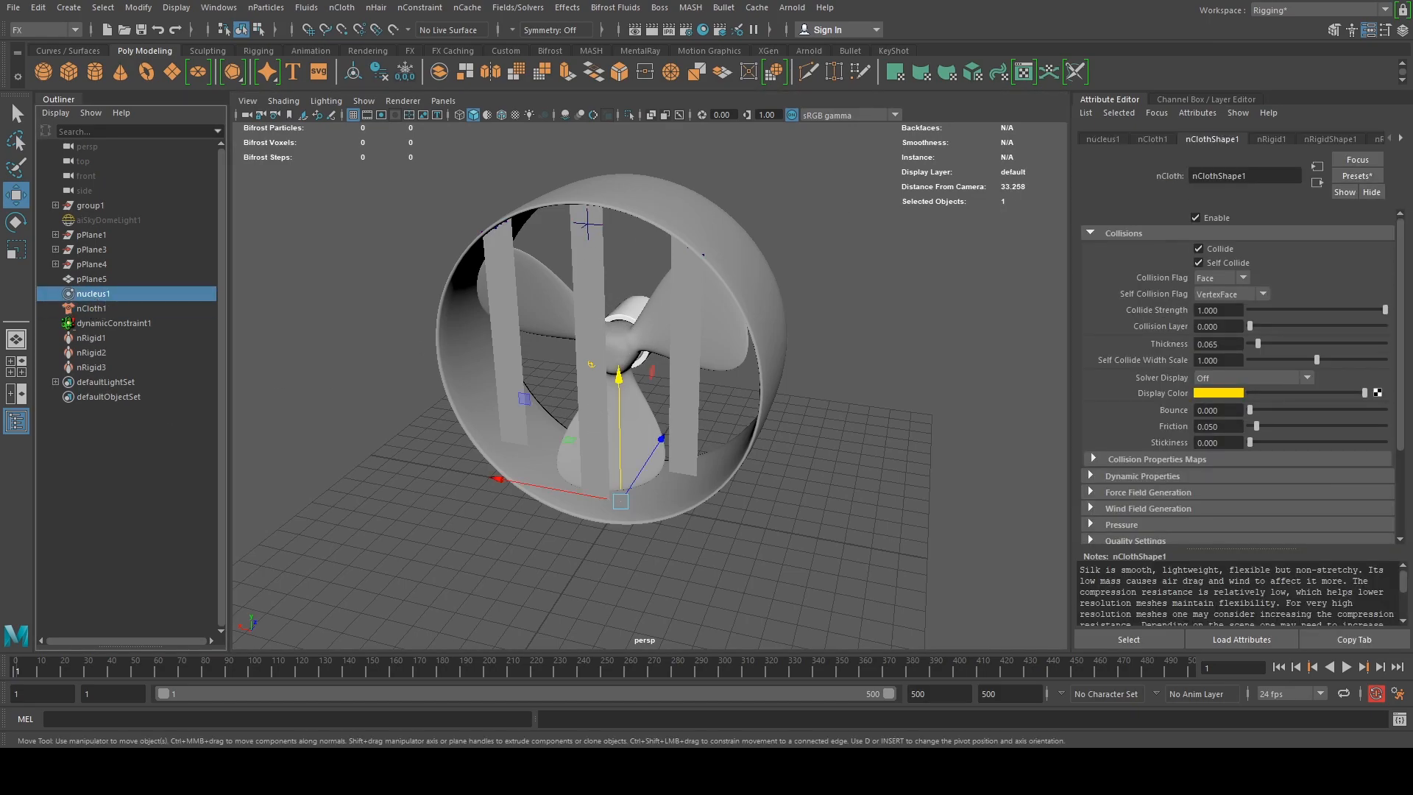
pyautogui.click(1114, 140)
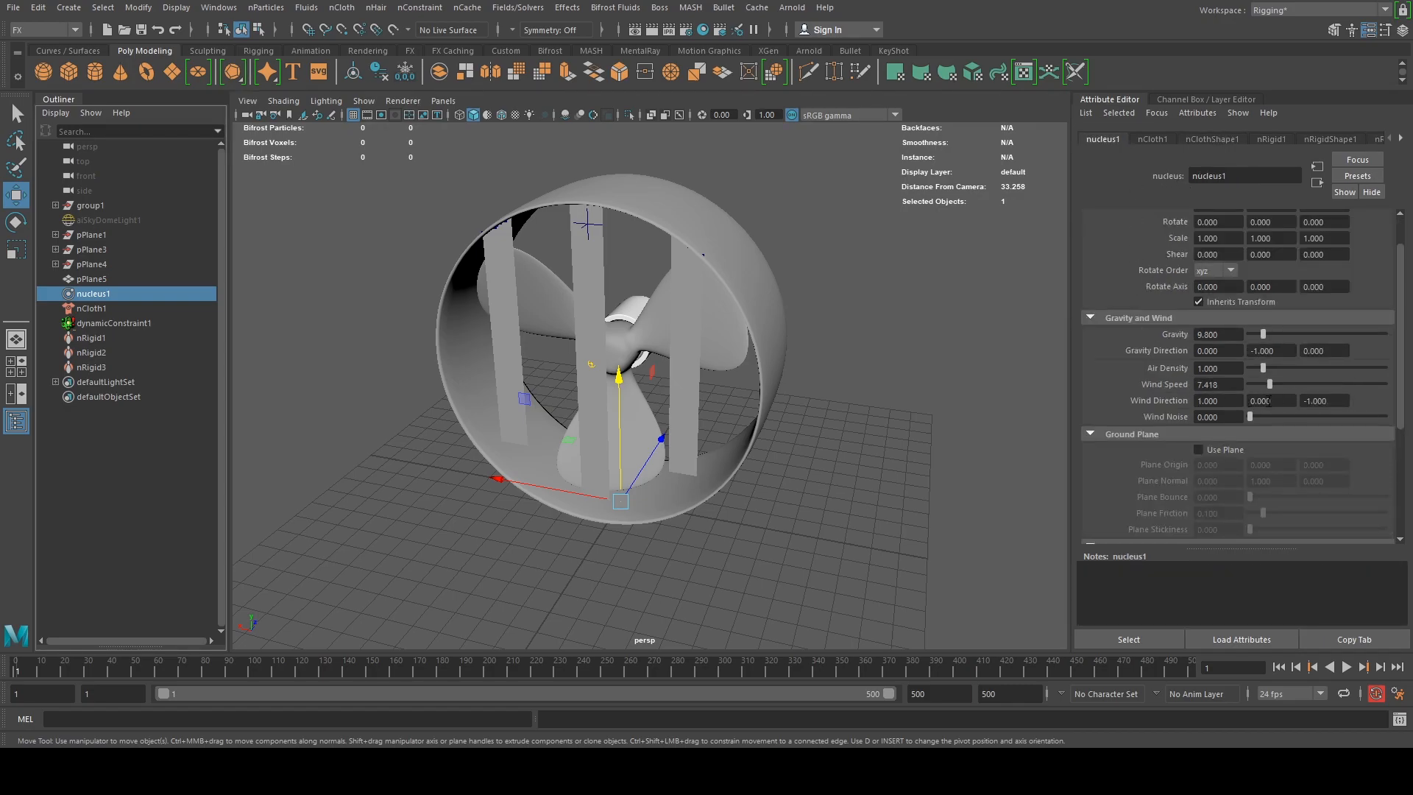
pyautogui.click(1237, 402)
pyautogui.write('0')
pyautogui.press('Return')
pyautogui.click(1320, 402)
pyautogui.moveTo(1333, 406); pyautogui.dragTo(1302, 404)
pyautogui.write('1')
pyautogui.keyDown('alt'); pyautogui.moveTo(676, 298); pyautogui.dragTo(761, 273); pyautogui.keyUp('alt')
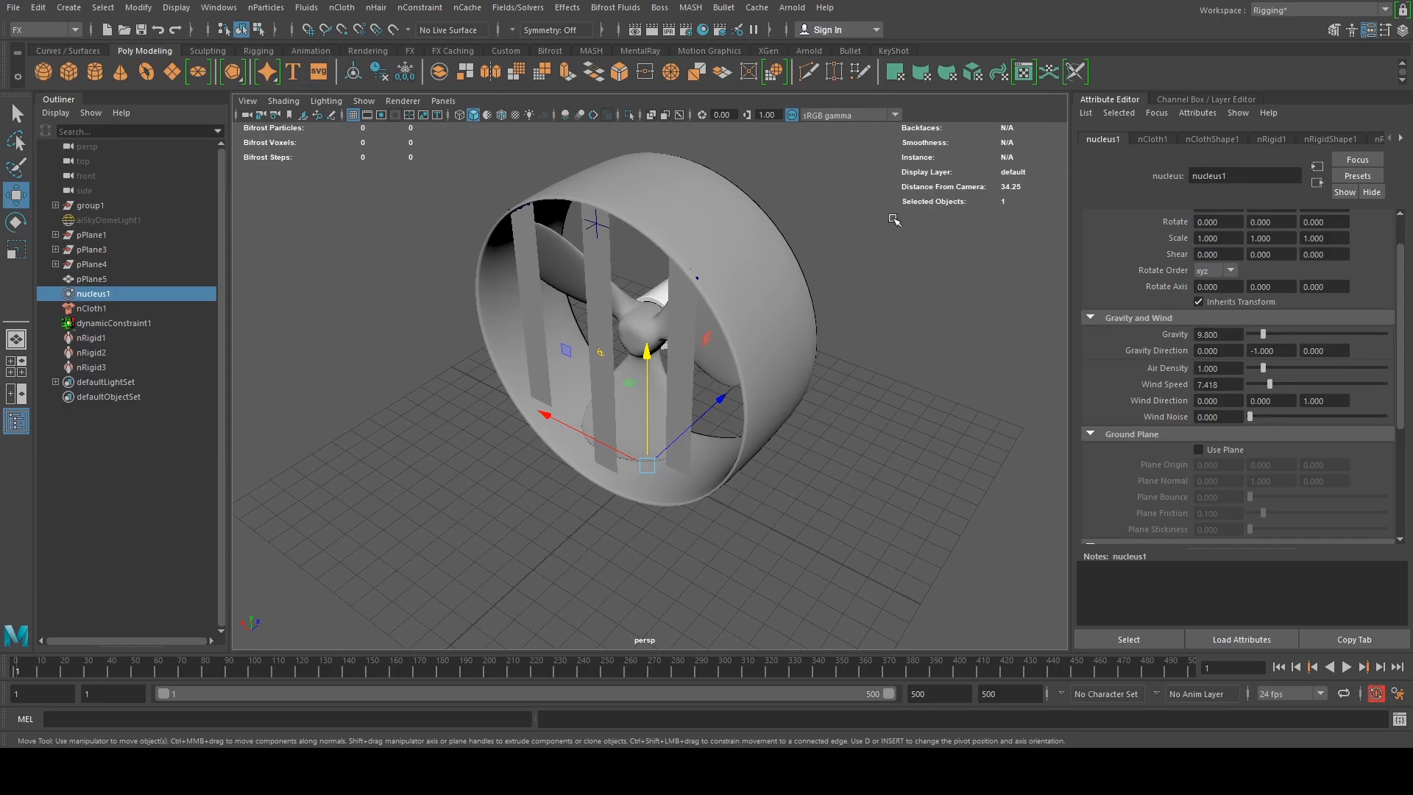
pyautogui.keyDown('alt'); pyautogui.moveTo(498, 513); pyautogui.dragTo(569, 481); pyautogui.keyUp('alt')
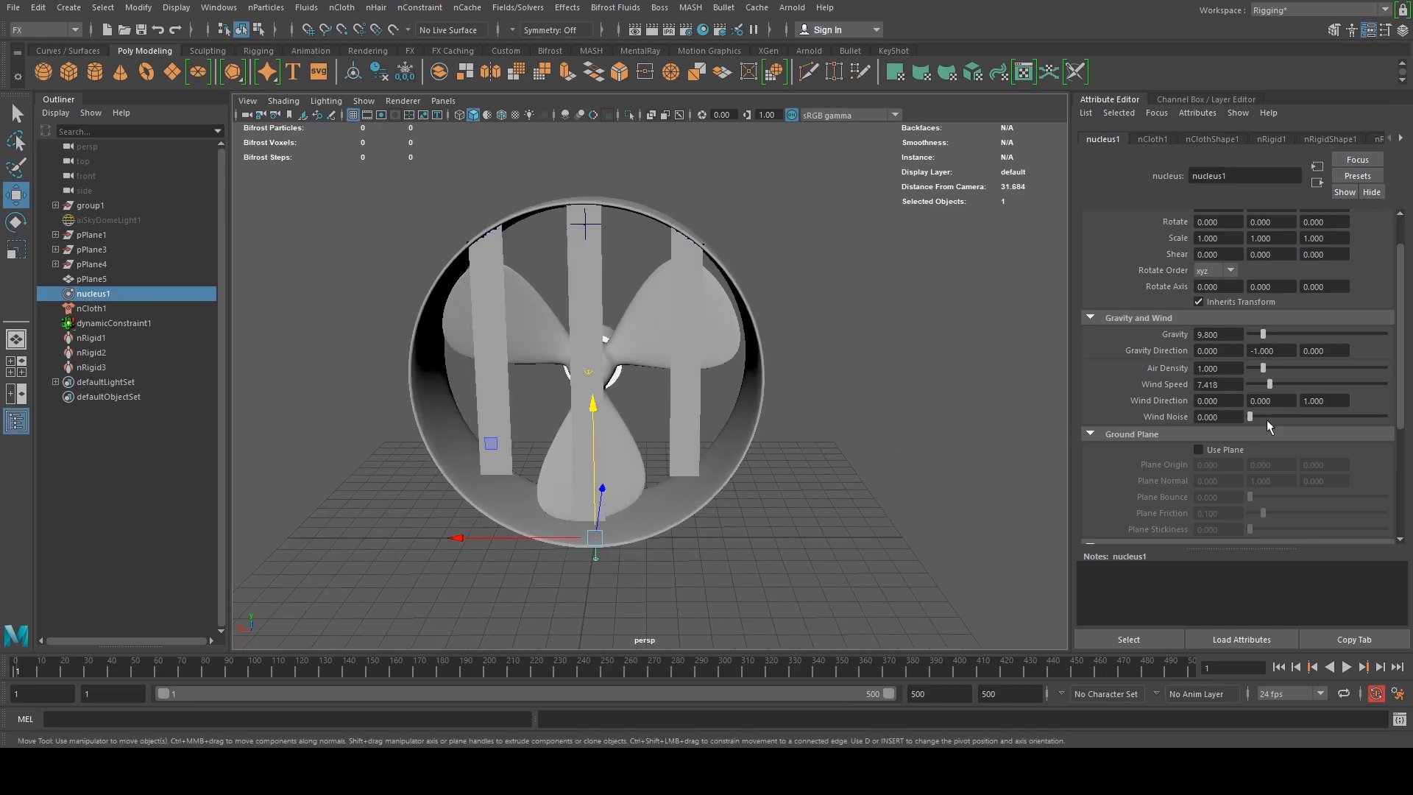
# Play the ribbon simulation to about frame 69, inspect the ribbons against the blades, and rewind to frame 1
pyautogui.click(1230, 403)
pyautogui.click(1235, 401)
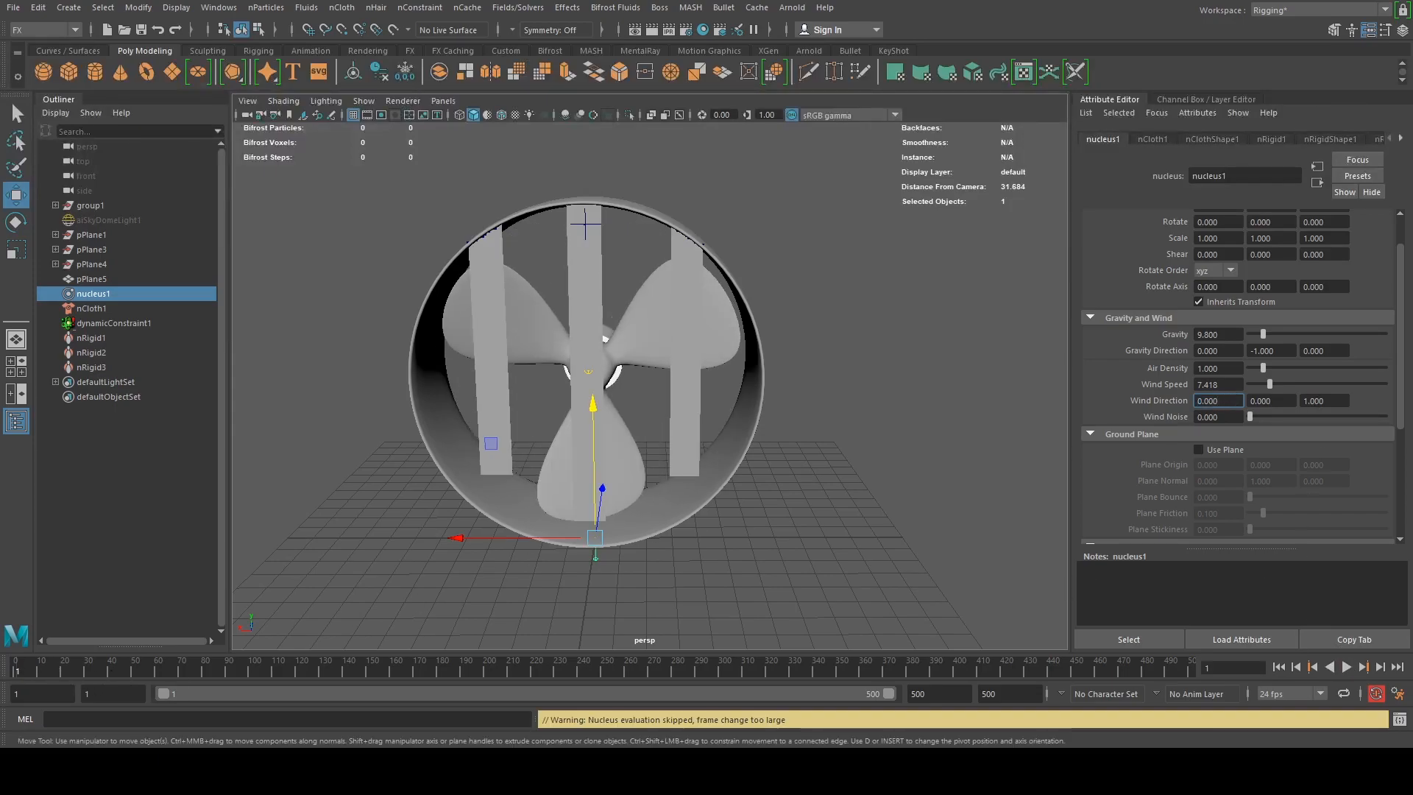
pyautogui.keyDown('alt'); pyautogui.moveTo(781, 476); pyautogui.dragTo(728, 472); pyautogui.keyUp('alt')
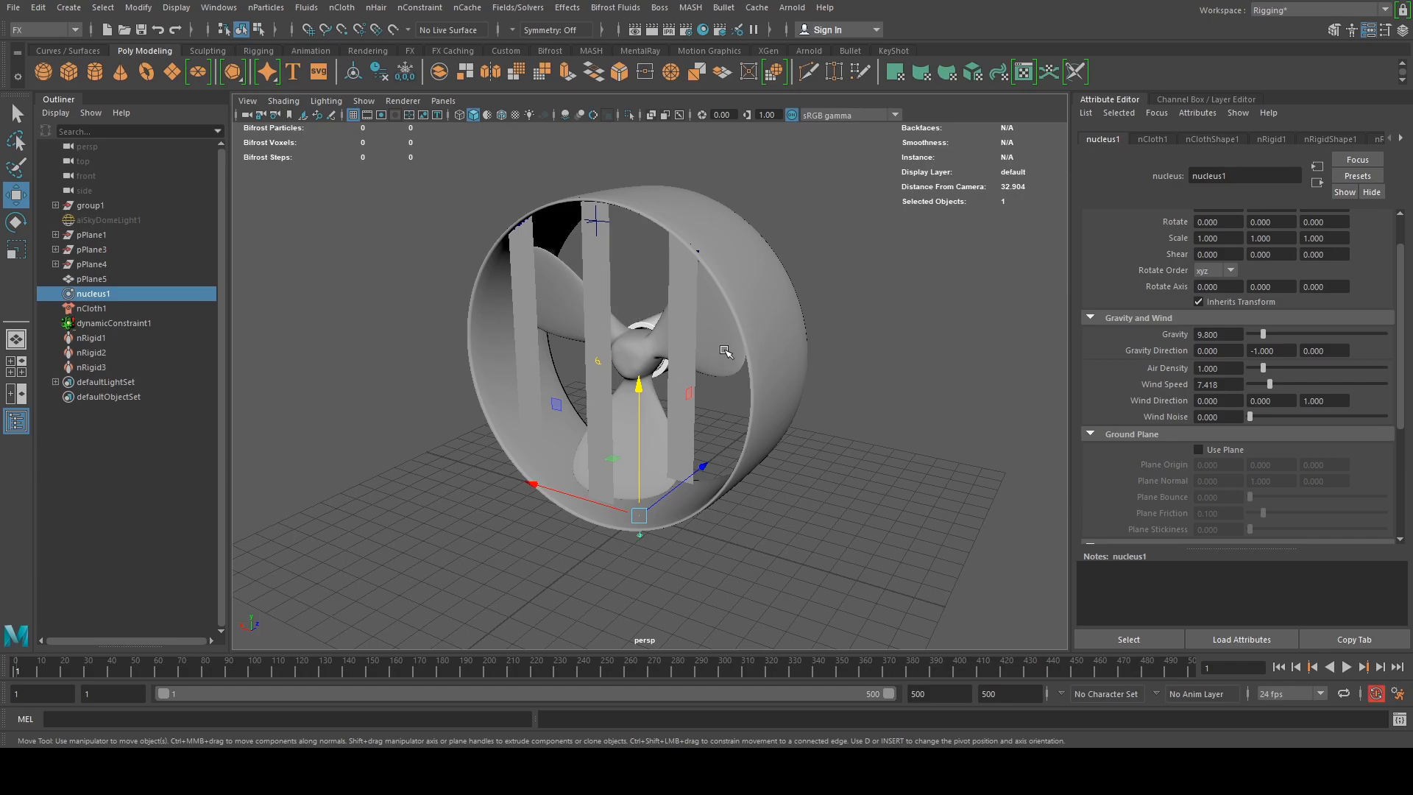
pyautogui.click(1344, 667)
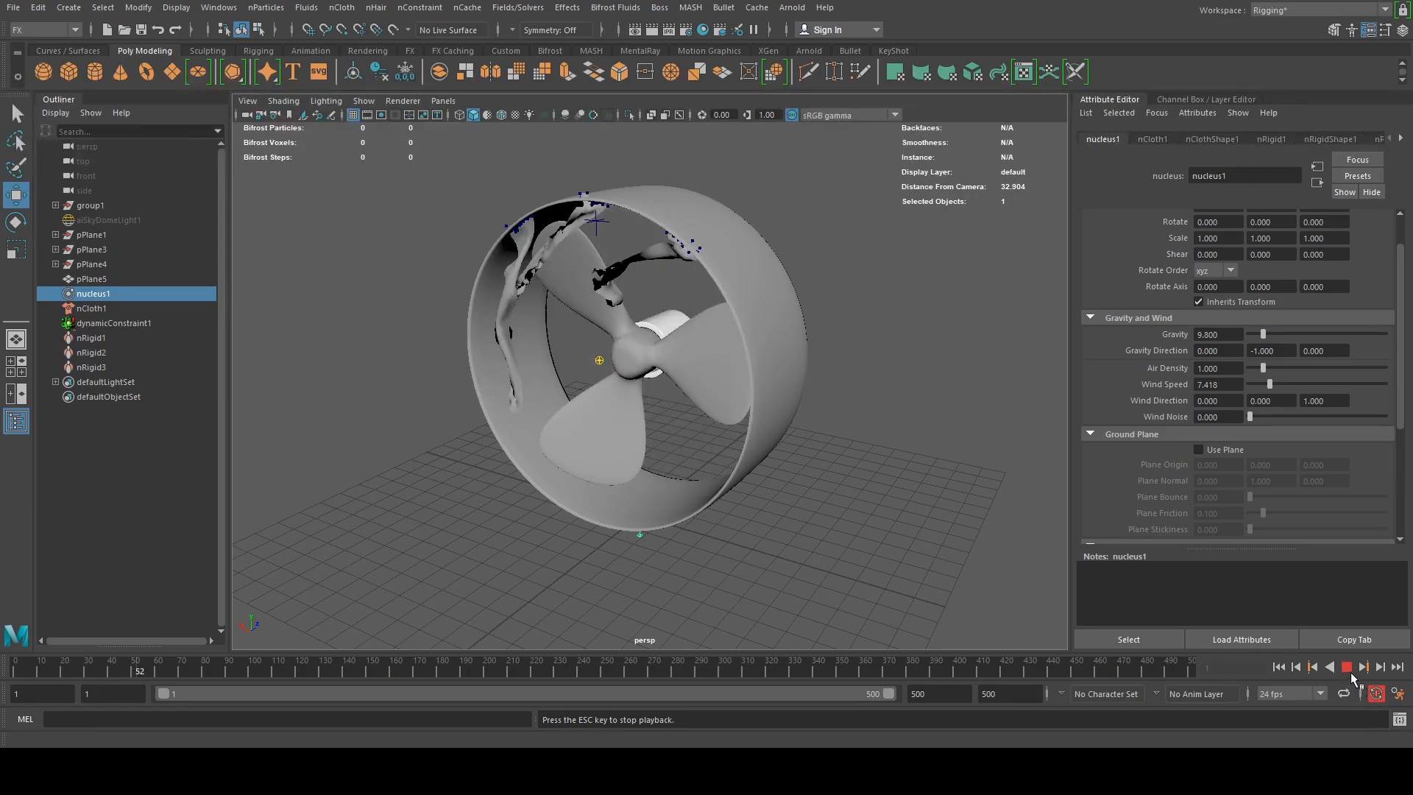
pyautogui.click(1349, 672)
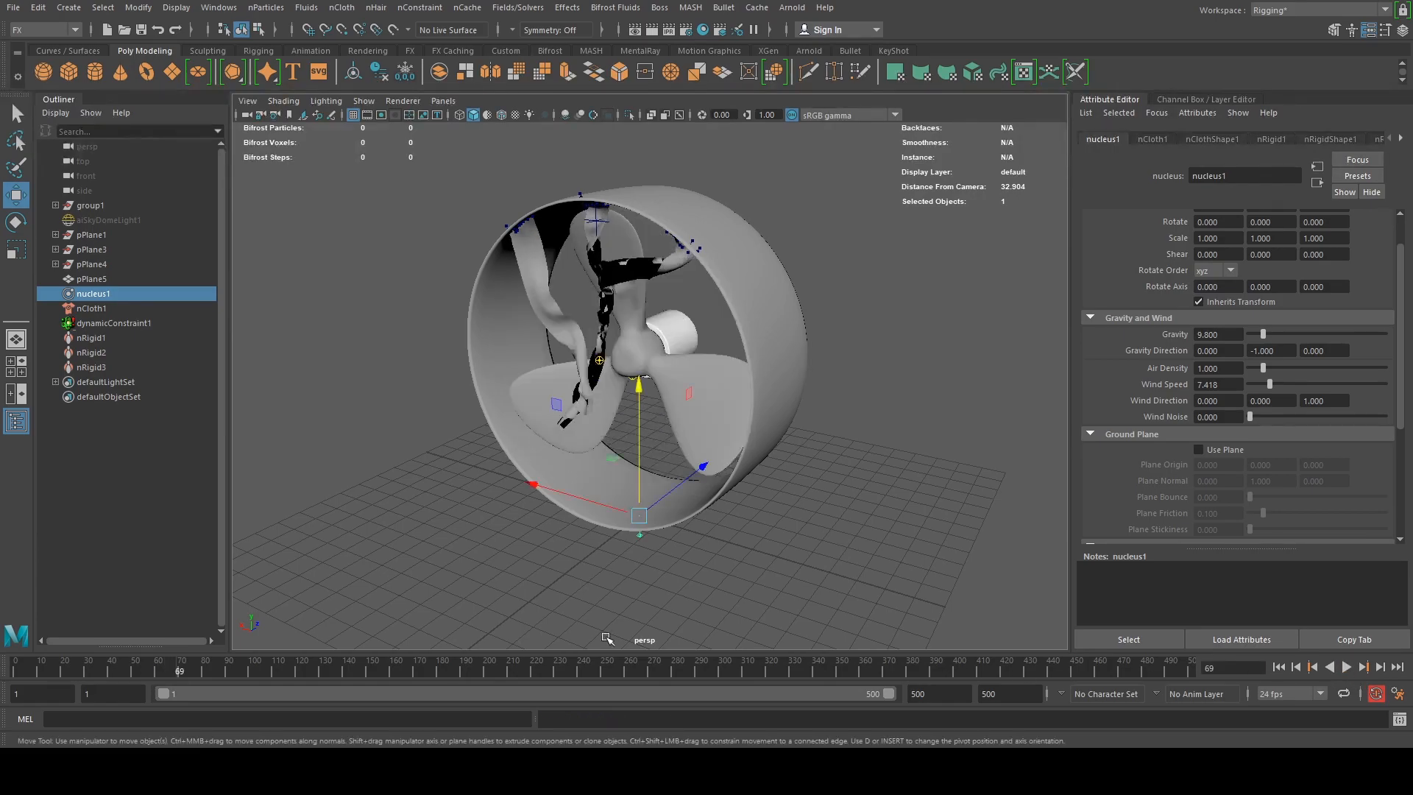
pyautogui.keyDown('alt'); pyautogui.moveTo(531, 452); pyautogui.dragTo(612, 469, button='right'); pyautogui.keyUp('alt')
pyautogui.keyDown('alt'); pyautogui.moveTo(485, 415); pyautogui.dragTo(691, 679, button='middle'); pyautogui.keyUp('alt')
pyautogui.keyDown('alt'); pyautogui.moveTo(625, 531); pyautogui.dragTo(699, 571); pyautogui.keyUp('alt')
pyautogui.keyDown('alt'); pyautogui.moveTo(736, 567); pyautogui.dragTo(639, 534, button='right'); pyautogui.keyUp('alt')
pyautogui.keyDown('alt'); pyautogui.moveTo(639, 534); pyautogui.dragTo(592, 535); pyautogui.keyUp('alt')
pyautogui.moveTo(182, 666); pyautogui.dragTo(15, 669)
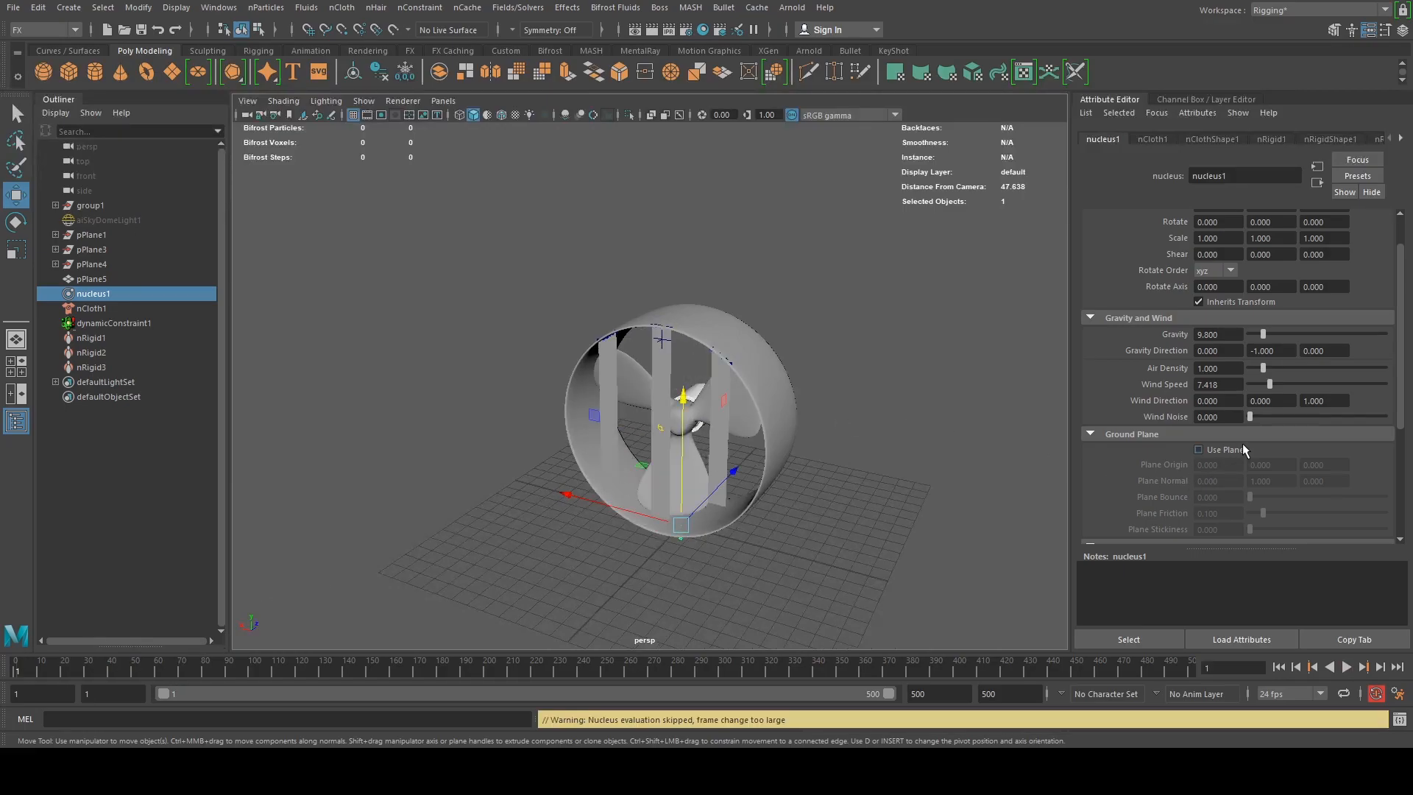
# Select the ribbon mesh, examine how it sits inside the ring from the front and side, and return to frame 1
pyautogui.click(1328, 401)
pyautogui.scroll(6, 655, 409)
pyautogui.keyDown('alt'); pyautogui.moveTo(610, 409); pyautogui.dragTo(647, 381); pyautogui.keyUp('alt')
pyautogui.scroll(-3, 648, 381)
pyautogui.keyDown('alt'); pyautogui.moveTo(646, 383); pyautogui.dragTo(592, 328, button='middle'); pyautogui.keyUp('alt')
pyautogui.keyDown('alt'); pyautogui.moveTo(607, 326); pyautogui.dragTo(658, 323); pyautogui.keyUp('alt')
pyautogui.click(622, 325)
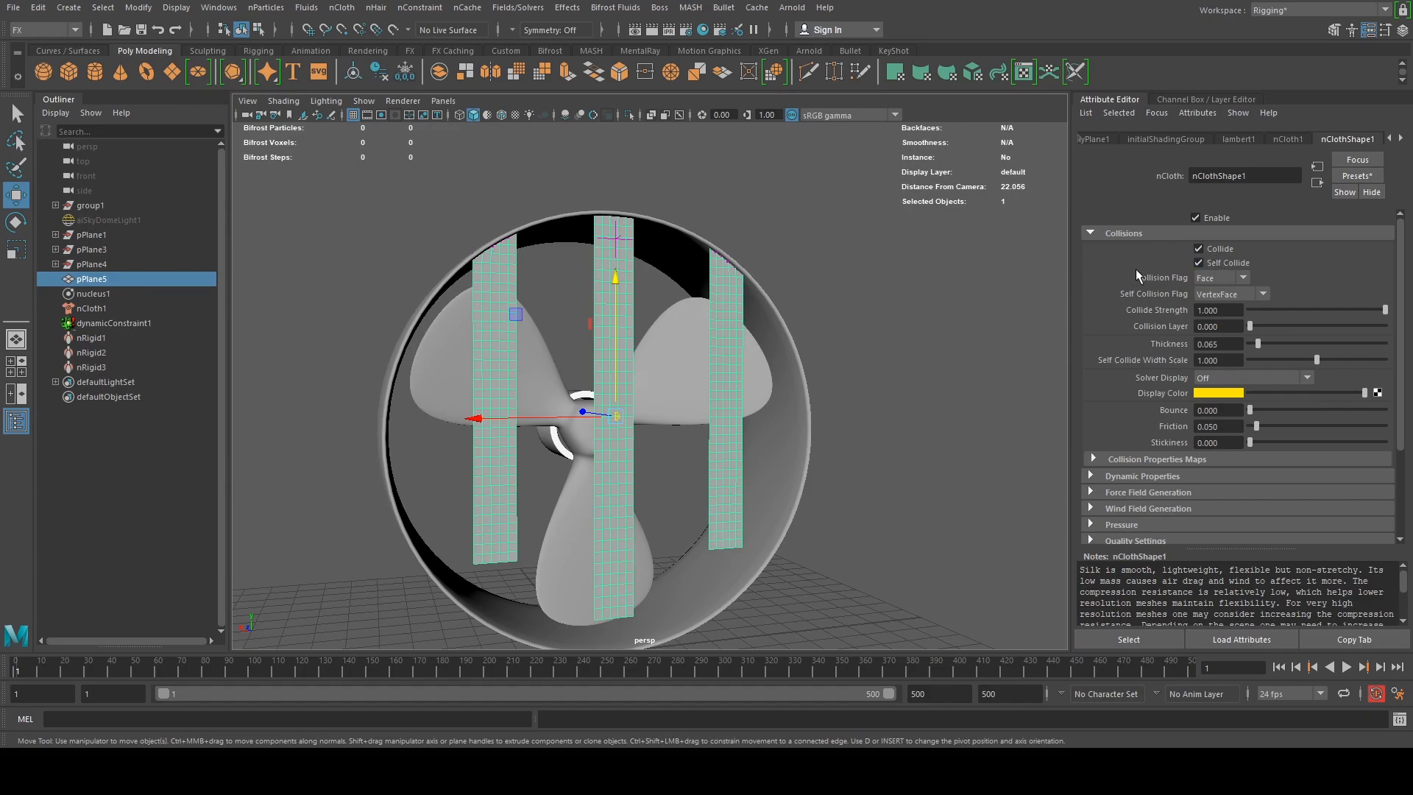
pyautogui.keyDown('alt'); pyautogui.moveTo(465, 489); pyautogui.dragTo(431, 502); pyautogui.keyUp('alt')
pyautogui.moveTo(153, 666); pyautogui.dragTo(16, 670)
pyautogui.keyDown('alt'); pyautogui.moveTo(634, 505); pyautogui.dragTo(884, 447); pyautogui.keyUp('alt')
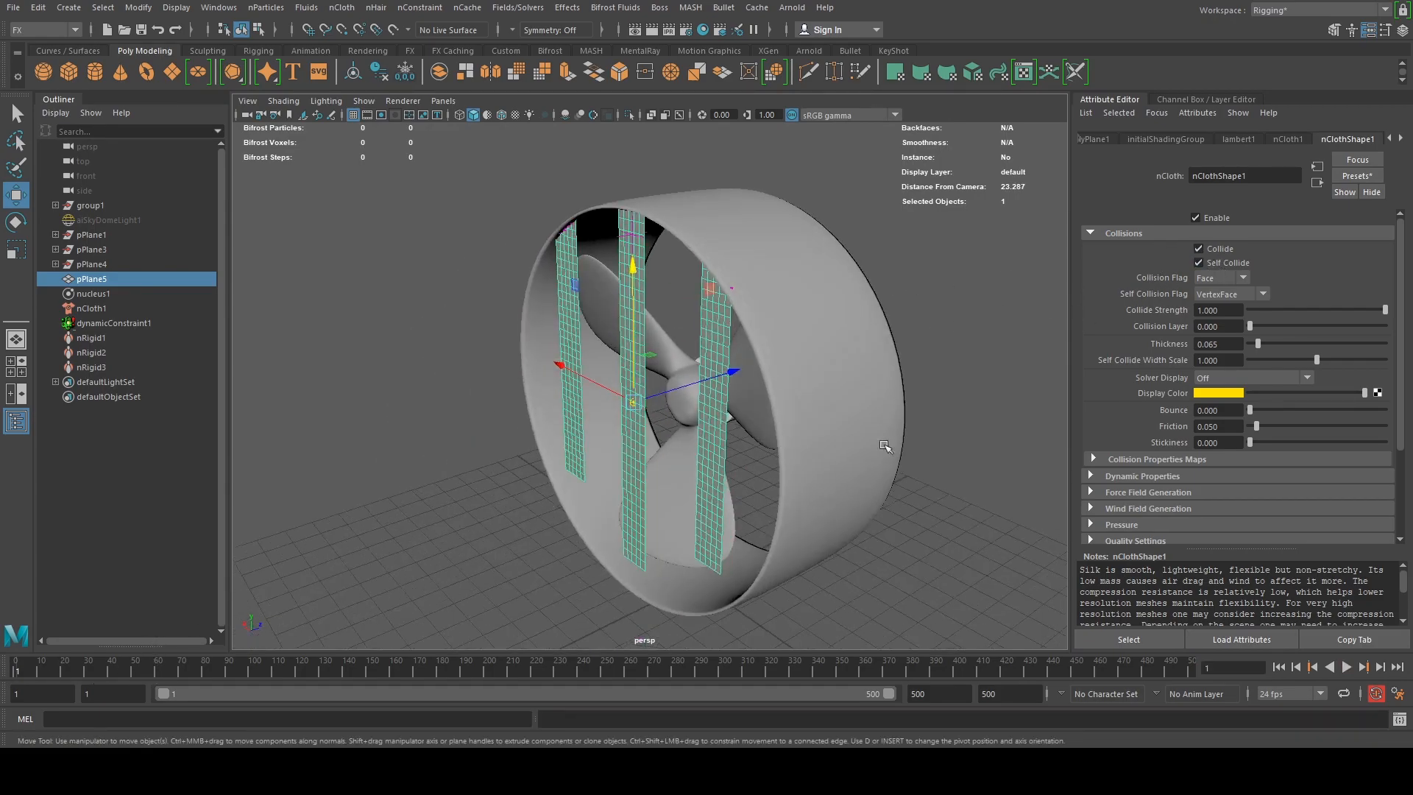
# Reselect nucleus1 and set the Z component of its Wind Direction to -1
pyautogui.click(103, 294)
pyautogui.click(1213, 140)
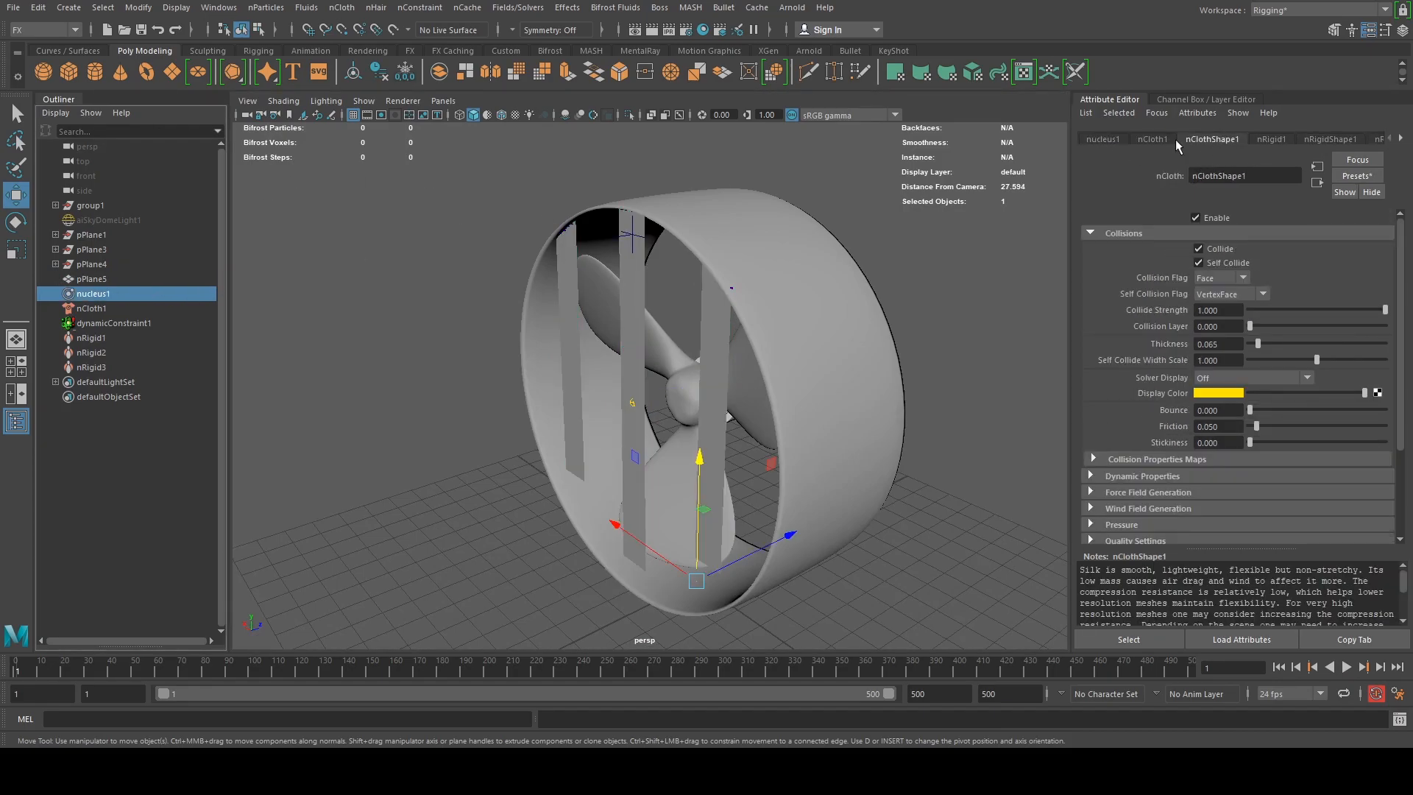
pyautogui.click(1262, 140)
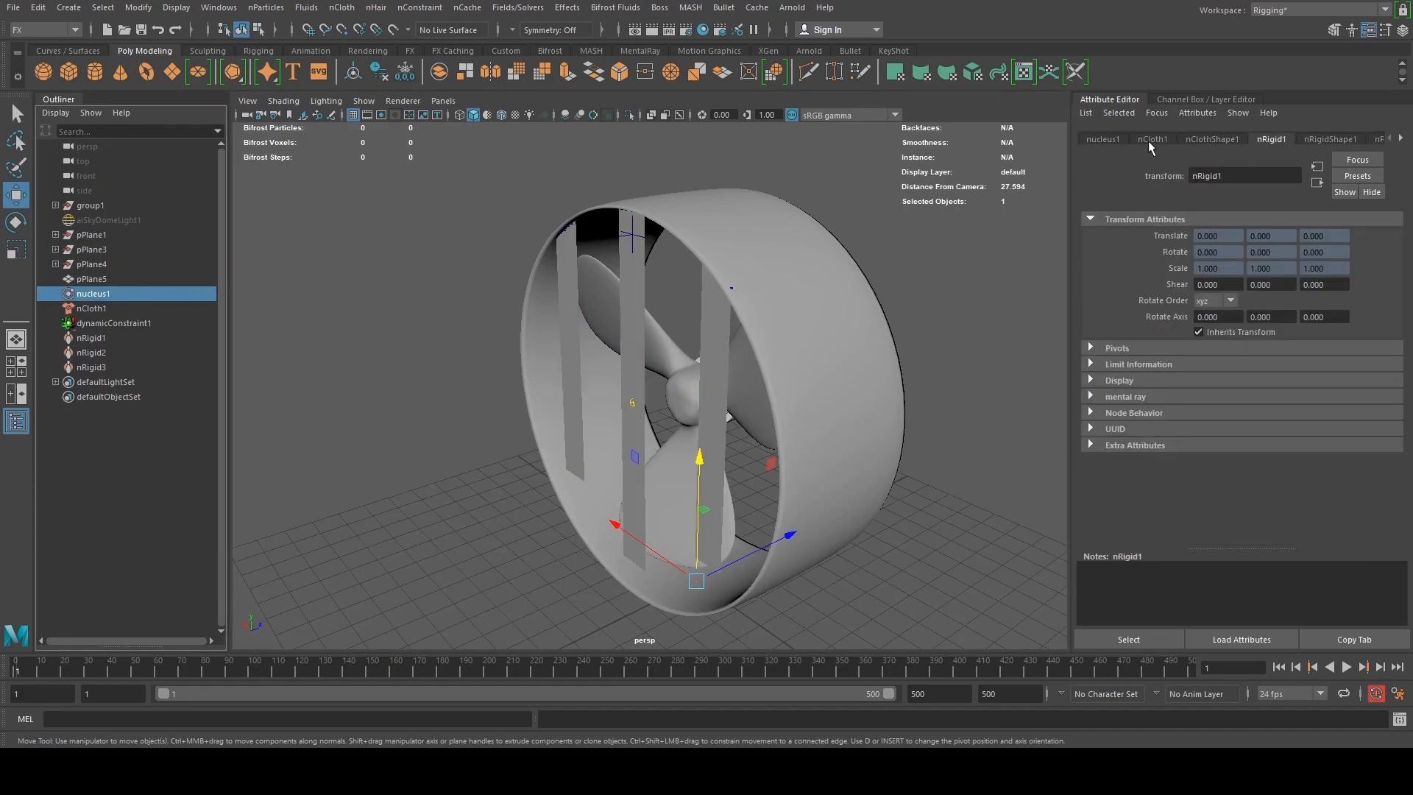
pyautogui.click(1101, 138)
pyautogui.click(1340, 400)
pyautogui.write('-1')
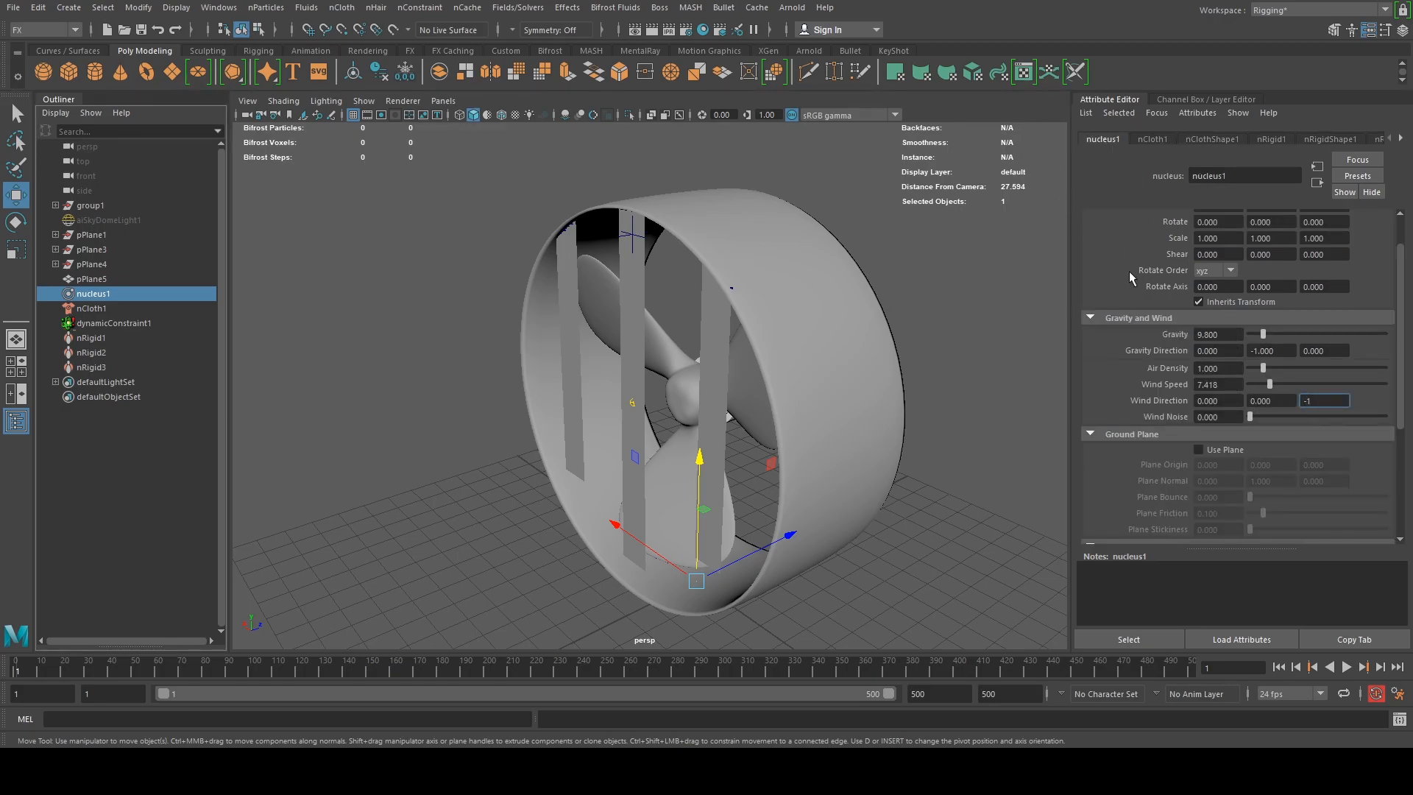
# Set the X component of nucleus1's Wind Direction to -0.5 and play the simulation from frame 1
pyautogui.click(1210, 402)
pyautogui.moveTo(1220, 404); pyautogui.dragTo(1150, 398)
pyautogui.keyDown('alt'); pyautogui.moveTo(892, 421); pyautogui.dragTo(904, 397); pyautogui.keyUp('alt')
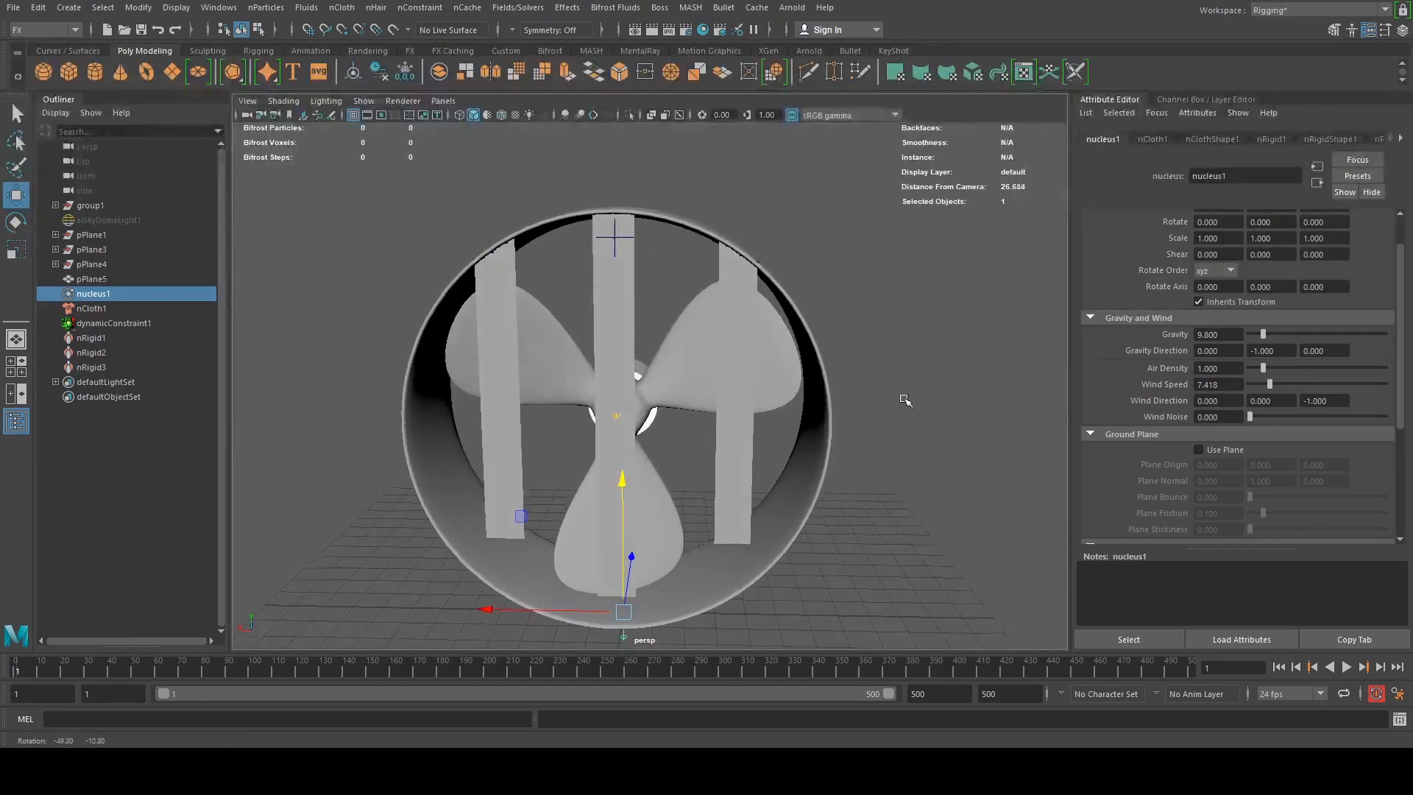
pyautogui.moveTo(1231, 403); pyautogui.dragTo(1087, 395)
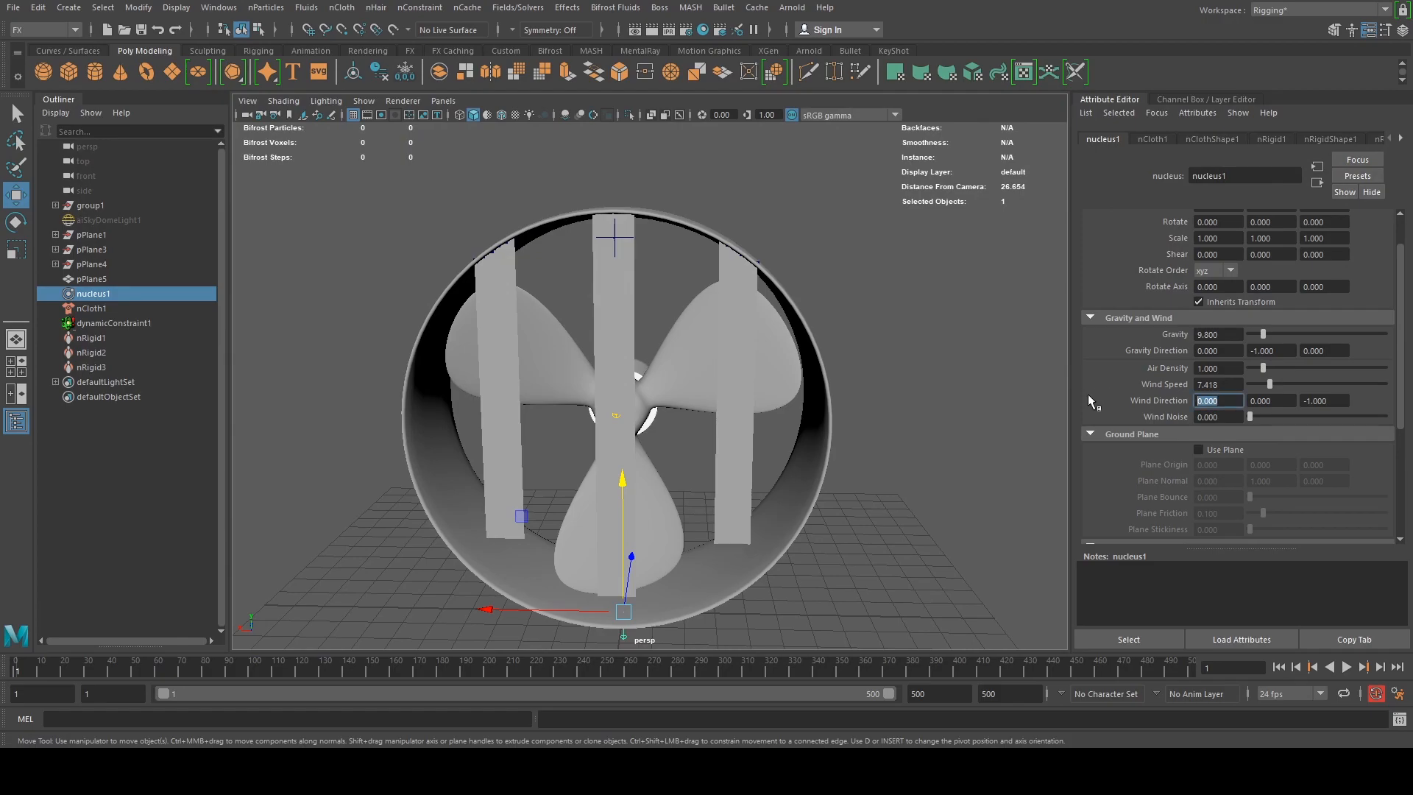
pyautogui.write('-.5')
pyautogui.click(1282, 402)
pyautogui.scroll(-4, 882, 413)
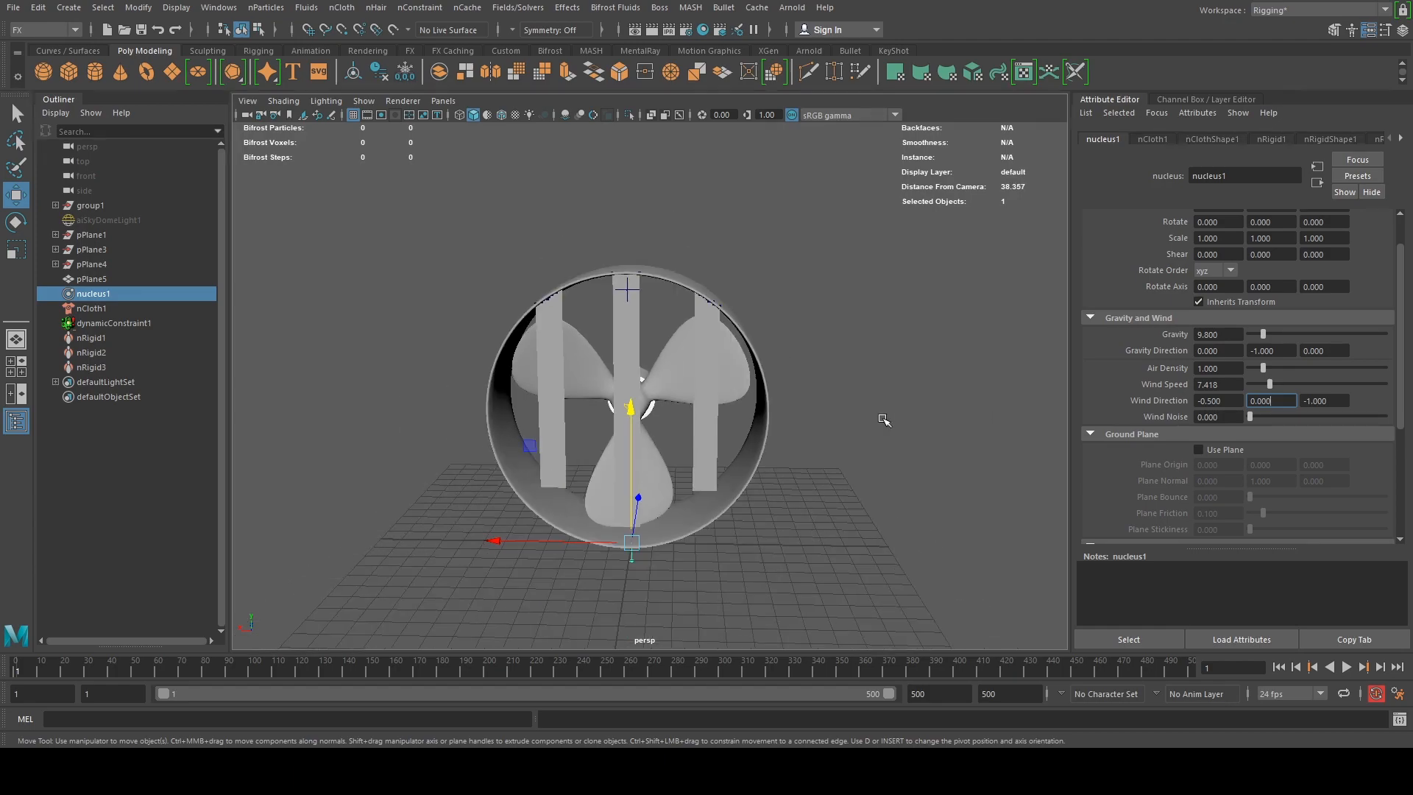
pyautogui.keyDown('alt'); pyautogui.moveTo(883, 413); pyautogui.dragTo(751, 451); pyautogui.keyUp('alt')
pyautogui.moveTo(31, 671); pyautogui.dragTo(16, 669)
pyautogui.click(1344, 668)
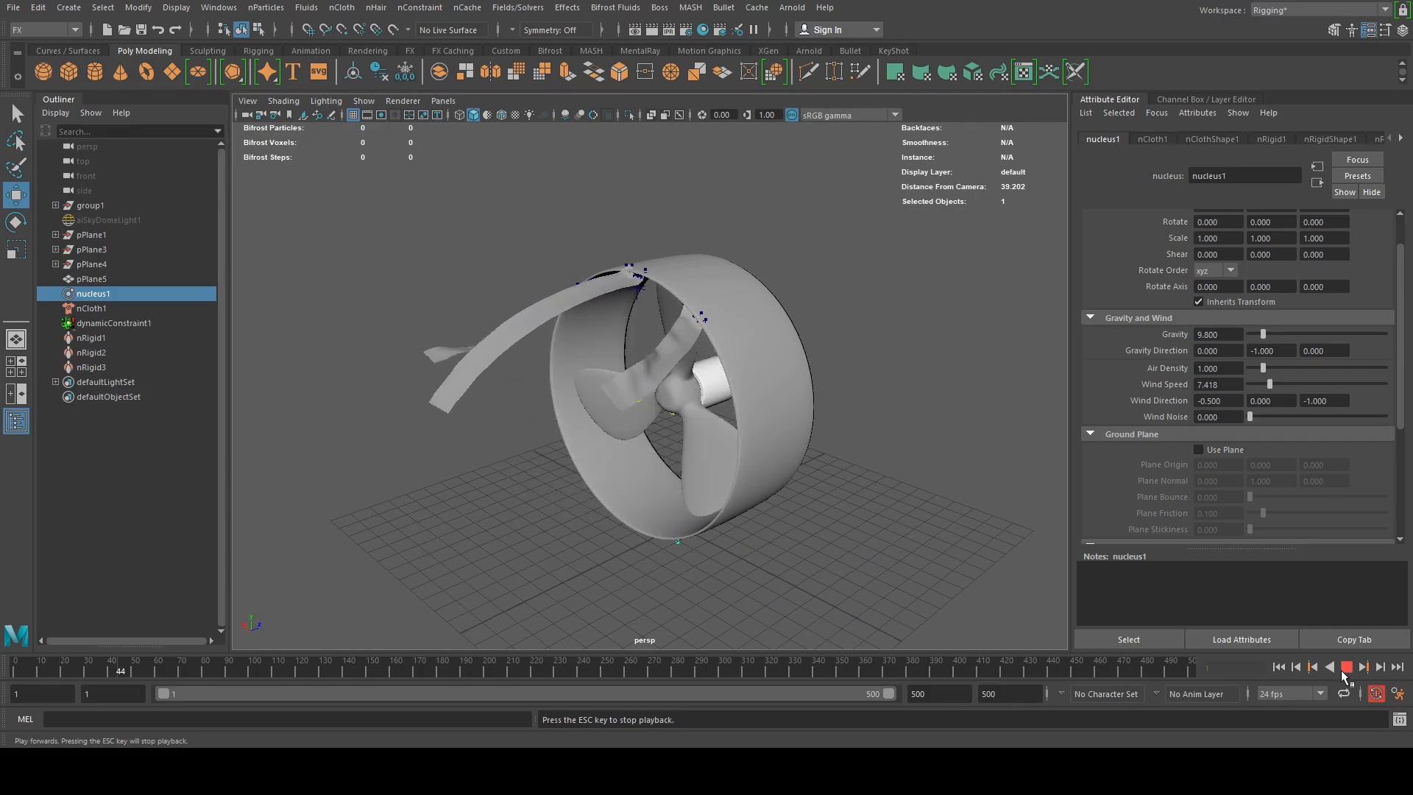
# Set the X component of the Wind Direction to 0 during playback, stop the simulation and rewind to frame 1
pyautogui.keyDown('alt'); pyautogui.moveTo(861, 495); pyautogui.dragTo(713, 464); pyautogui.keyUp('alt')
pyautogui.doubleClick(1215, 400)
pyautogui.write('0')
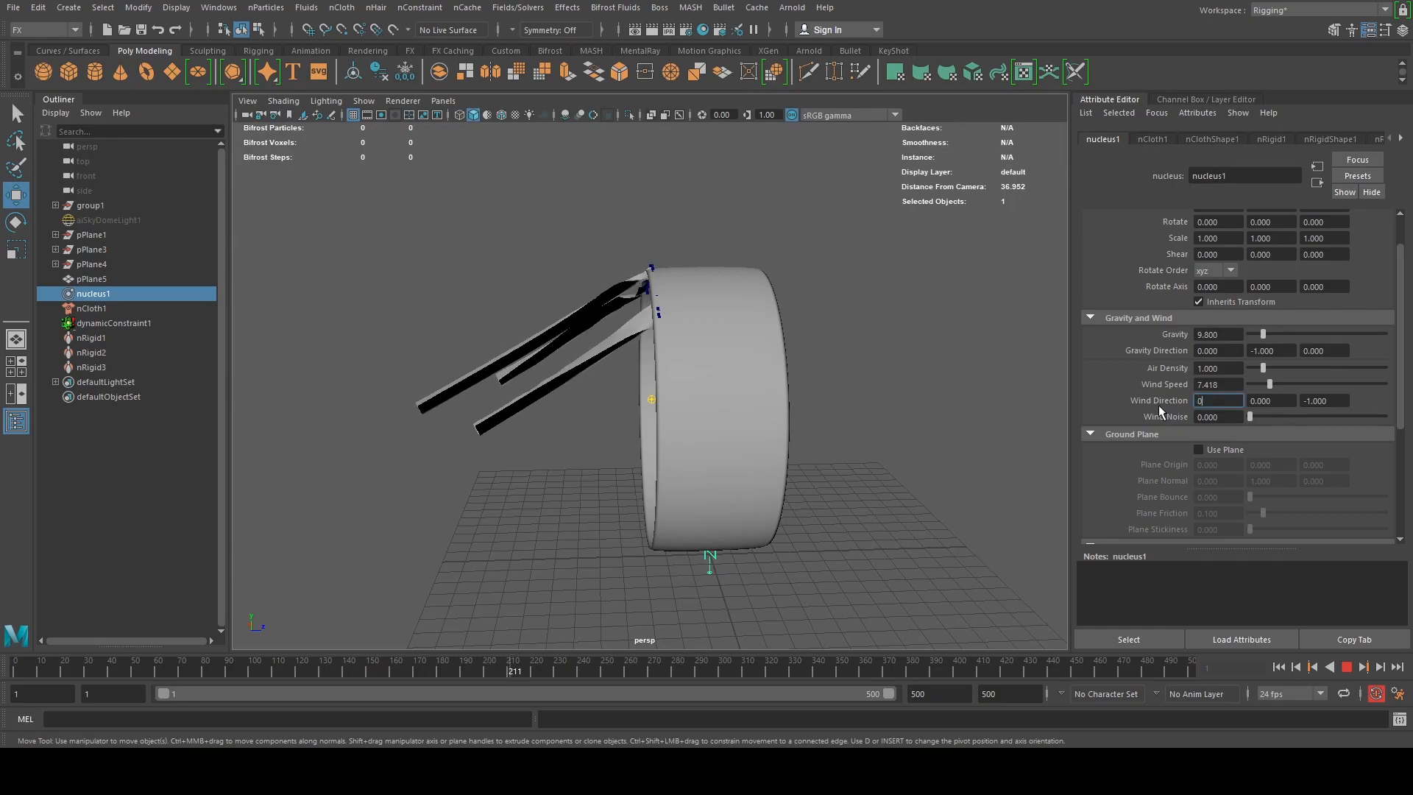
pyautogui.press('Return')
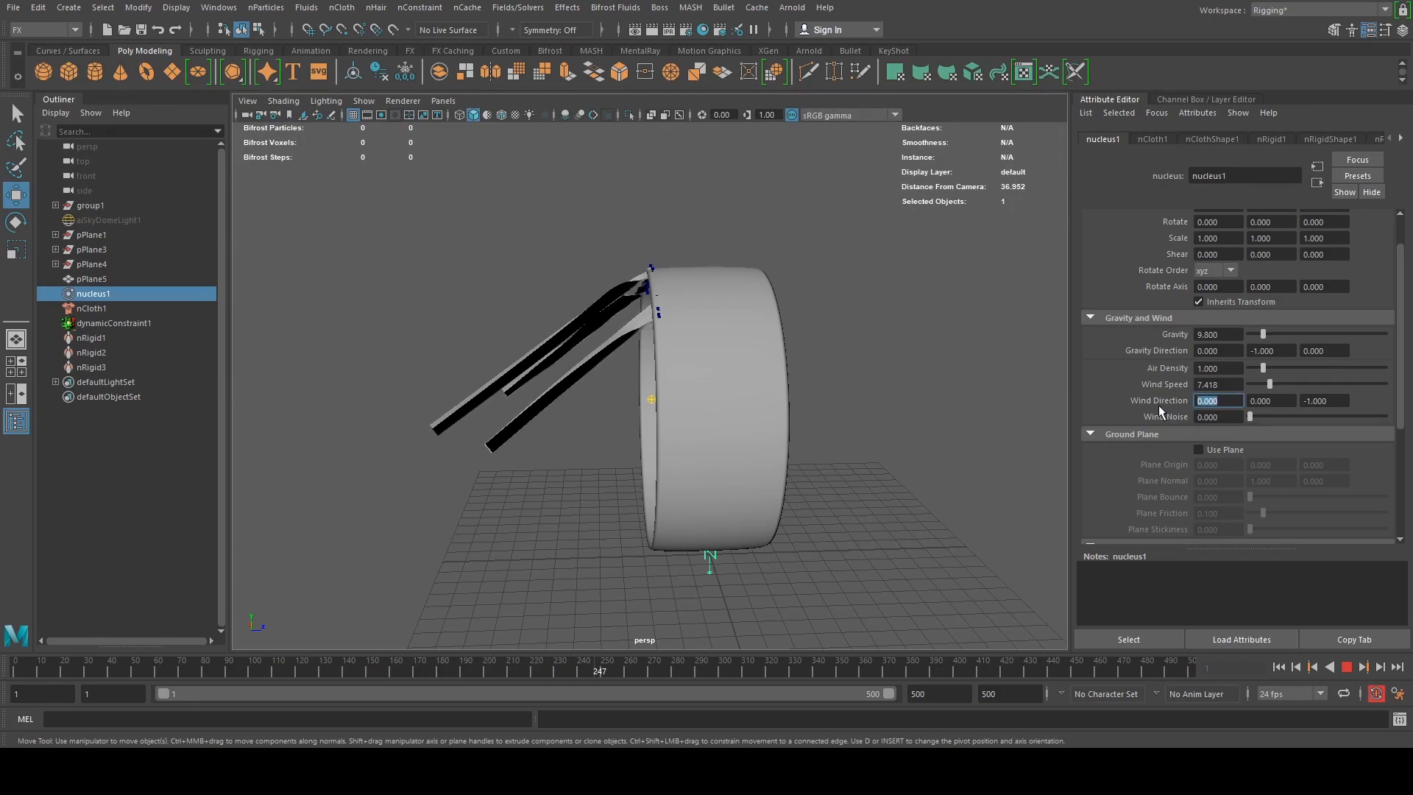
pyautogui.keyDown('alt'); pyautogui.moveTo(841, 503); pyautogui.dragTo(835, 536); pyautogui.keyUp('alt')
pyautogui.click(1345, 665)
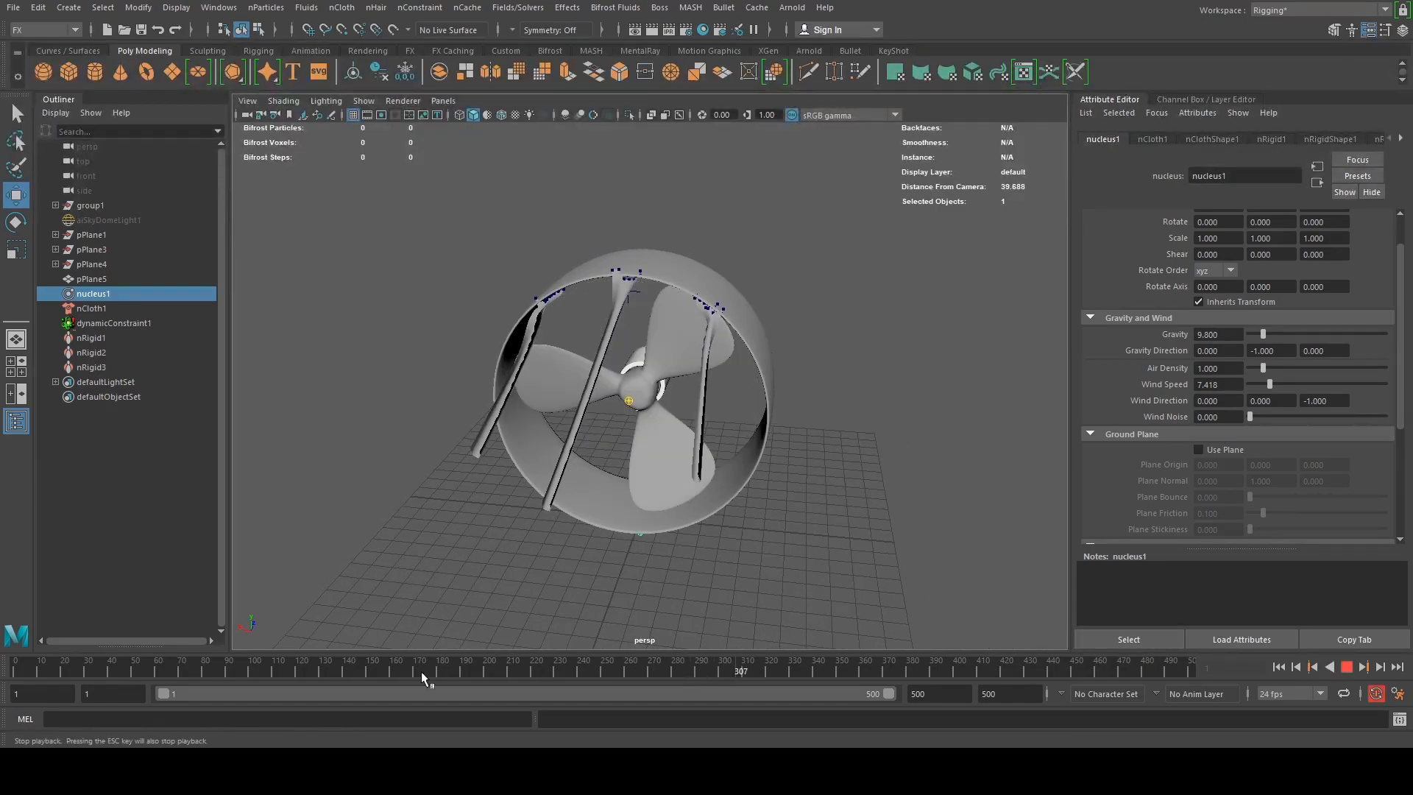
pyautogui.click(80, 666)
pyautogui.click(1283, 668)
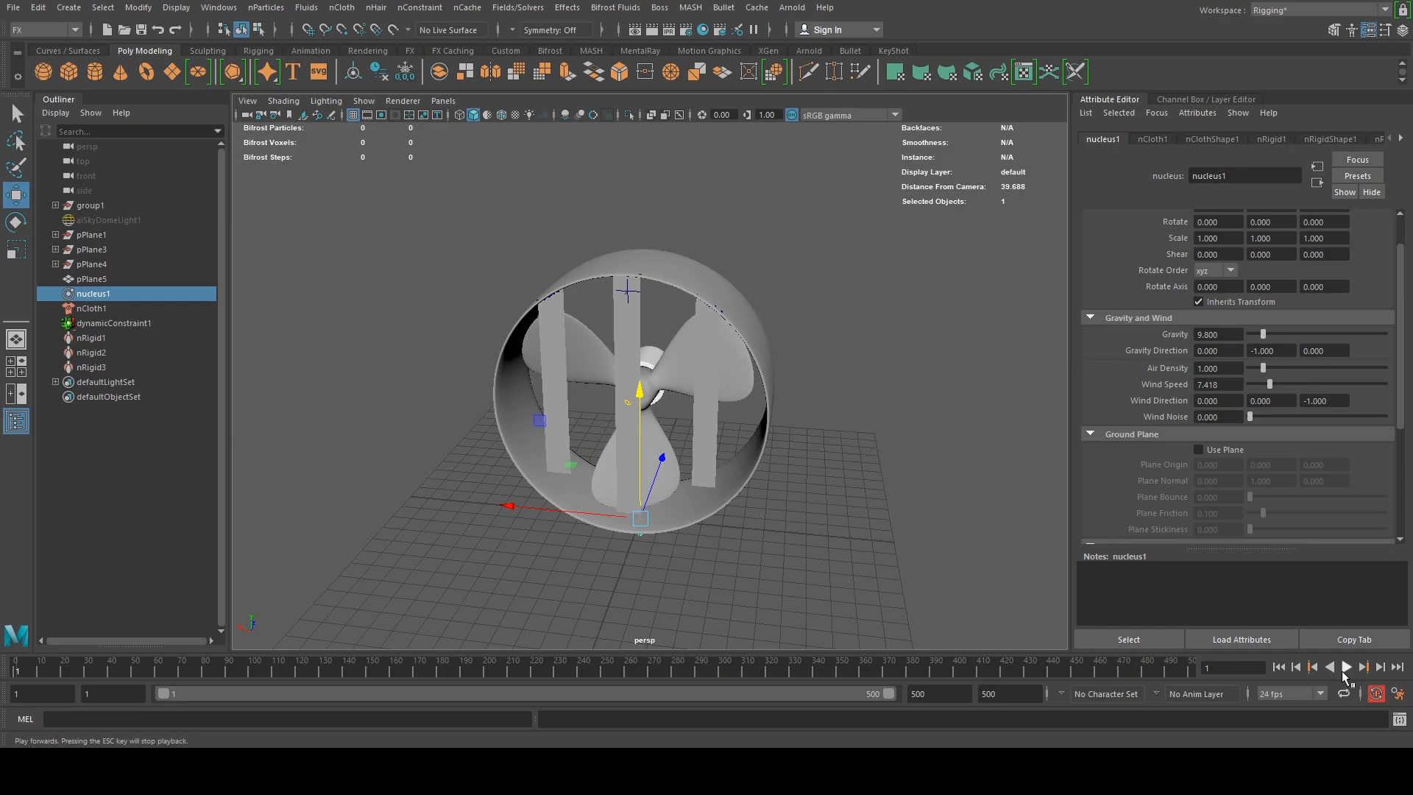
# Play the simulation from frame 1, watch the ribbons from the front and at an angle, and rewind to frame 1
pyautogui.click(1345, 666)
pyautogui.keyDown('alt'); pyautogui.moveTo(847, 496); pyautogui.dragTo(701, 473); pyautogui.keyUp('alt')
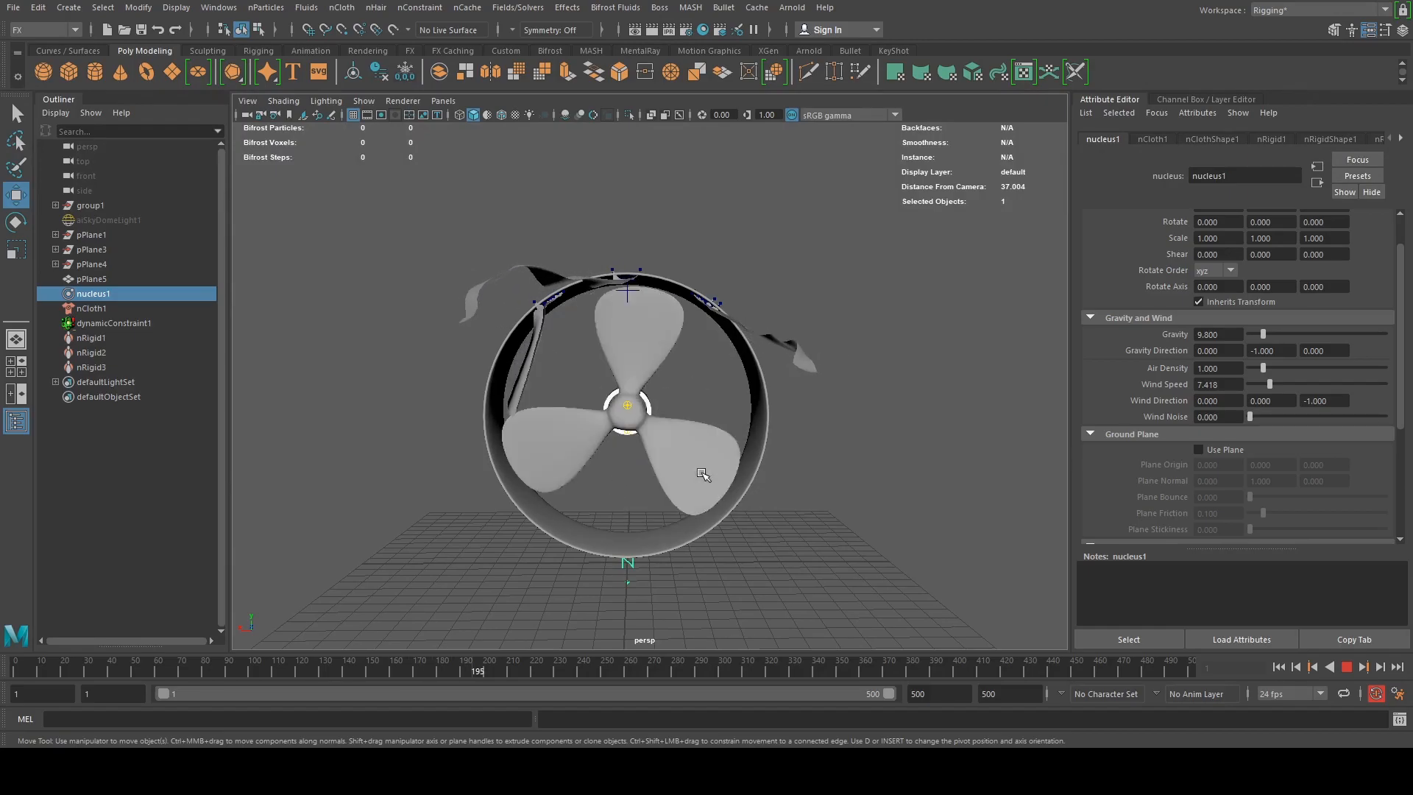
pyautogui.keyDown('alt'); pyautogui.moveTo(702, 475); pyautogui.dragTo(553, 472); pyautogui.keyUp('alt')
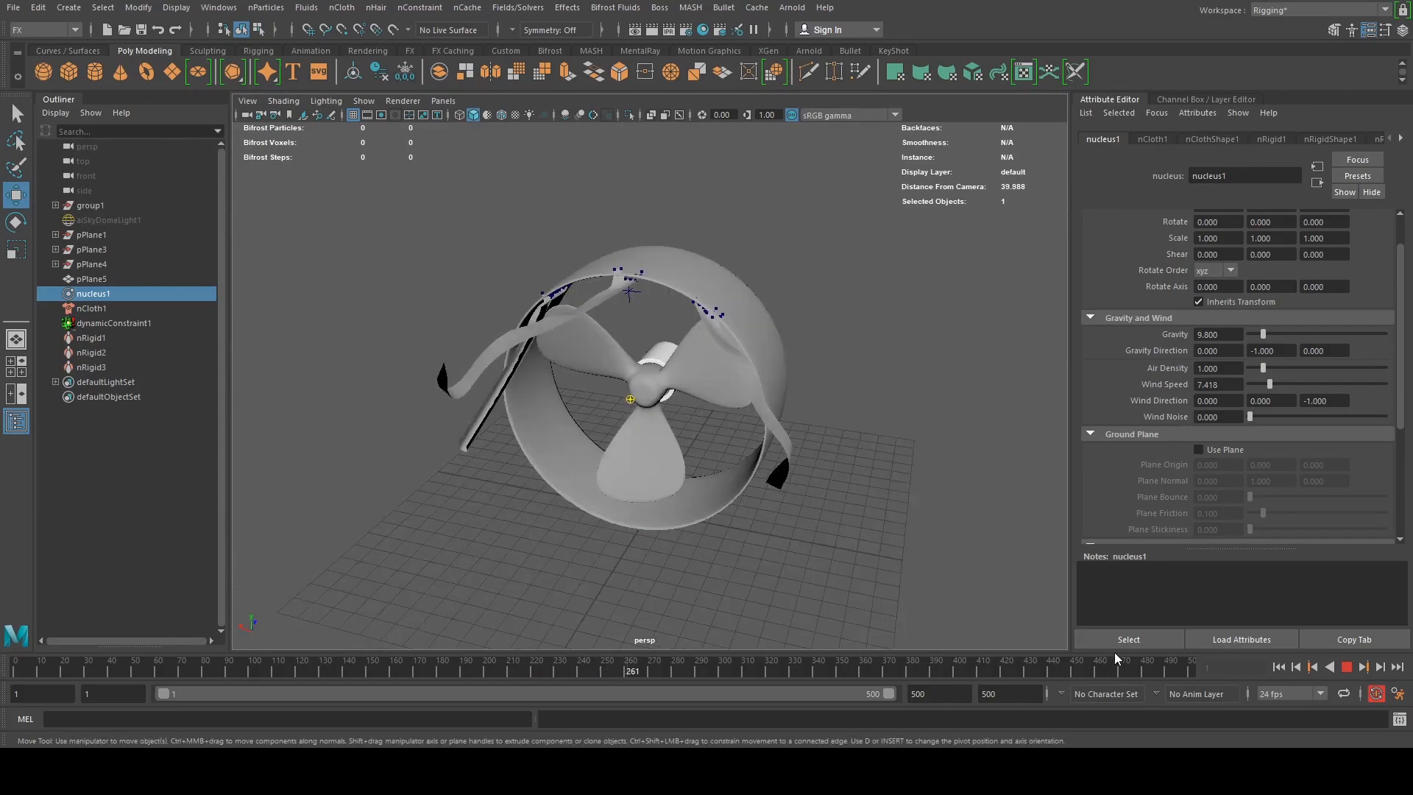
pyautogui.click(1342, 668)
pyautogui.hotkey('alt', 'shift', 'v')
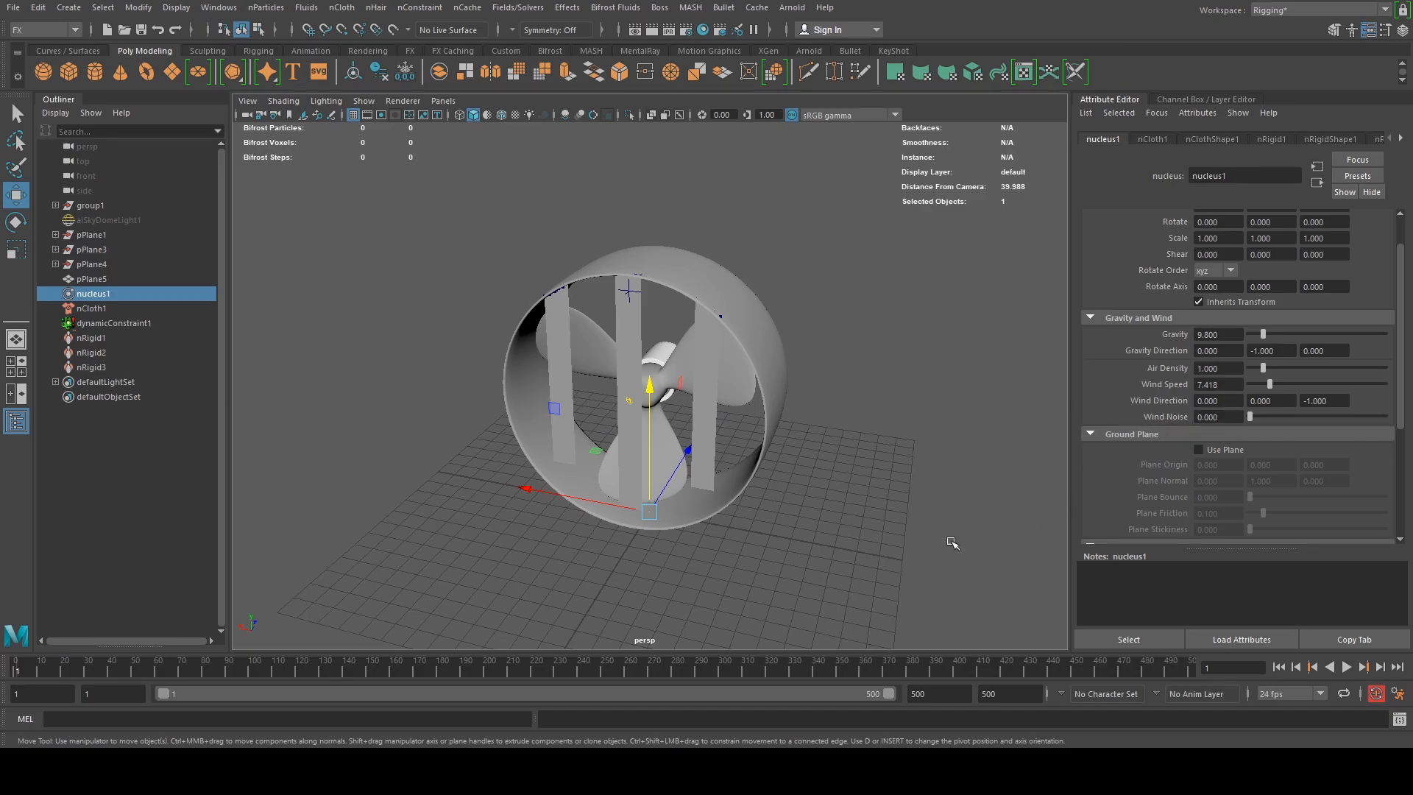
pyautogui.click(1345, 666)
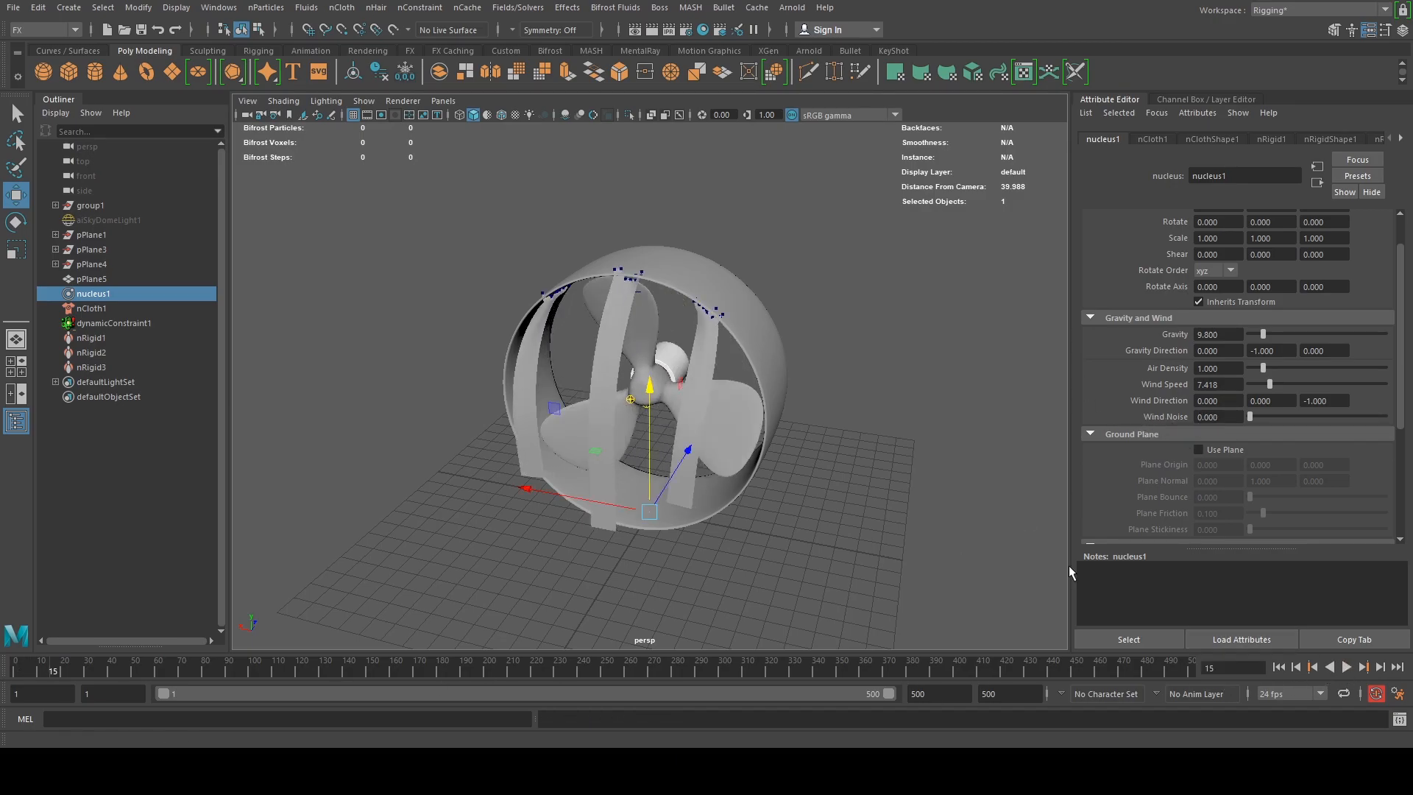
pyautogui.hotkey('alt', 'shift', 'v')
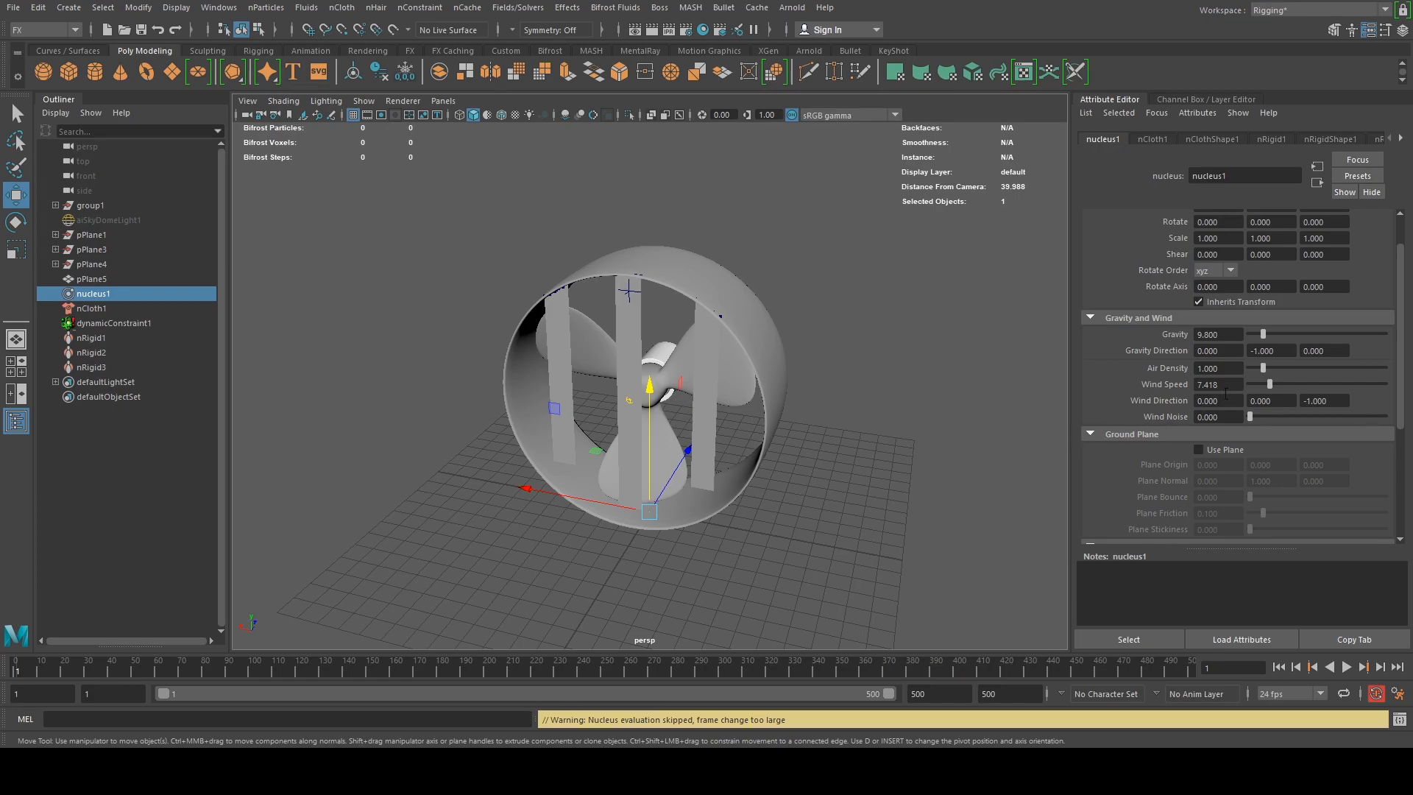
# Set nucleus1's Wind Speed to 0 and key it at frame 1
pyautogui.moveTo(1264, 395); pyautogui.dragTo(1243, 395)
pyautogui.click(1346, 667)
pyautogui.click(1347, 667)
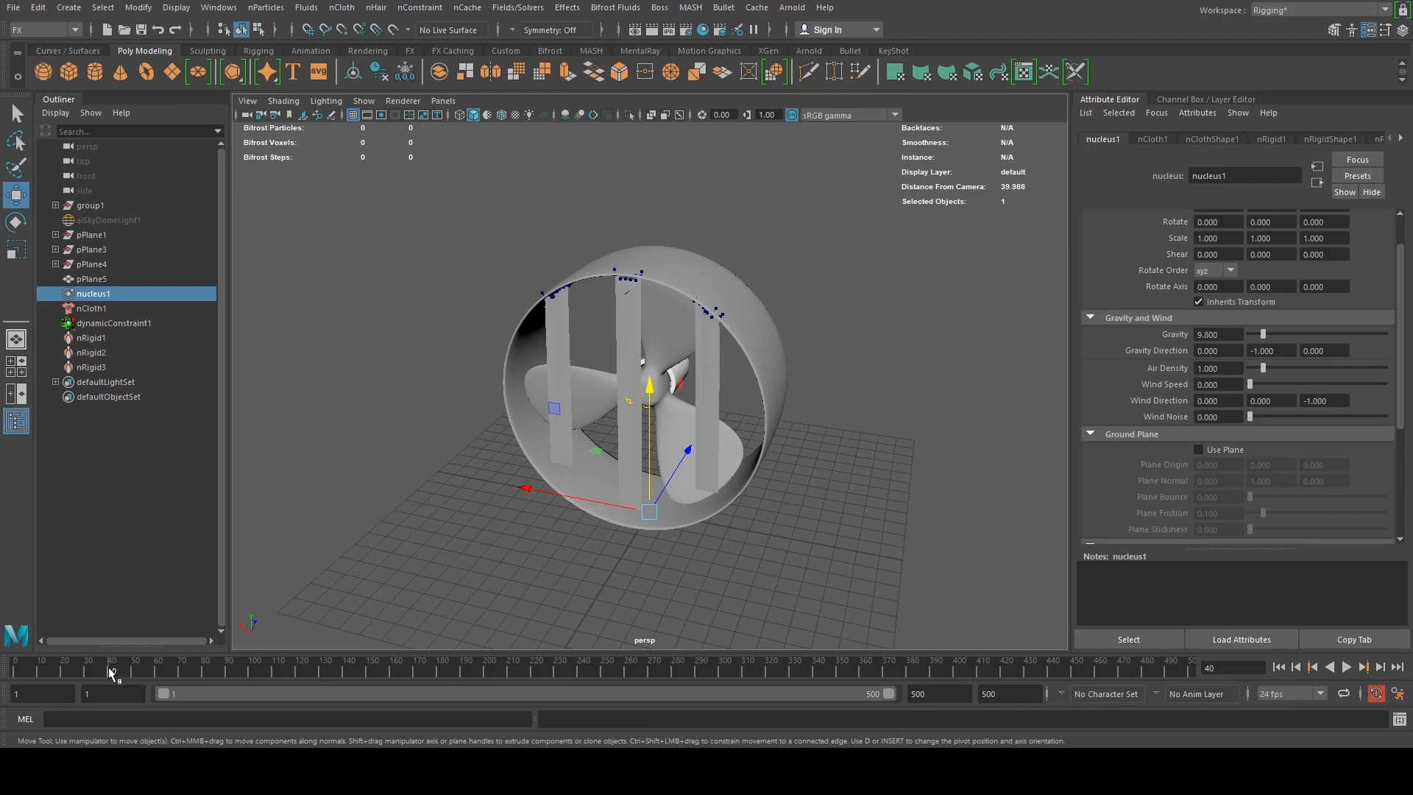
pyautogui.moveTo(110, 673); pyautogui.dragTo(16, 671)
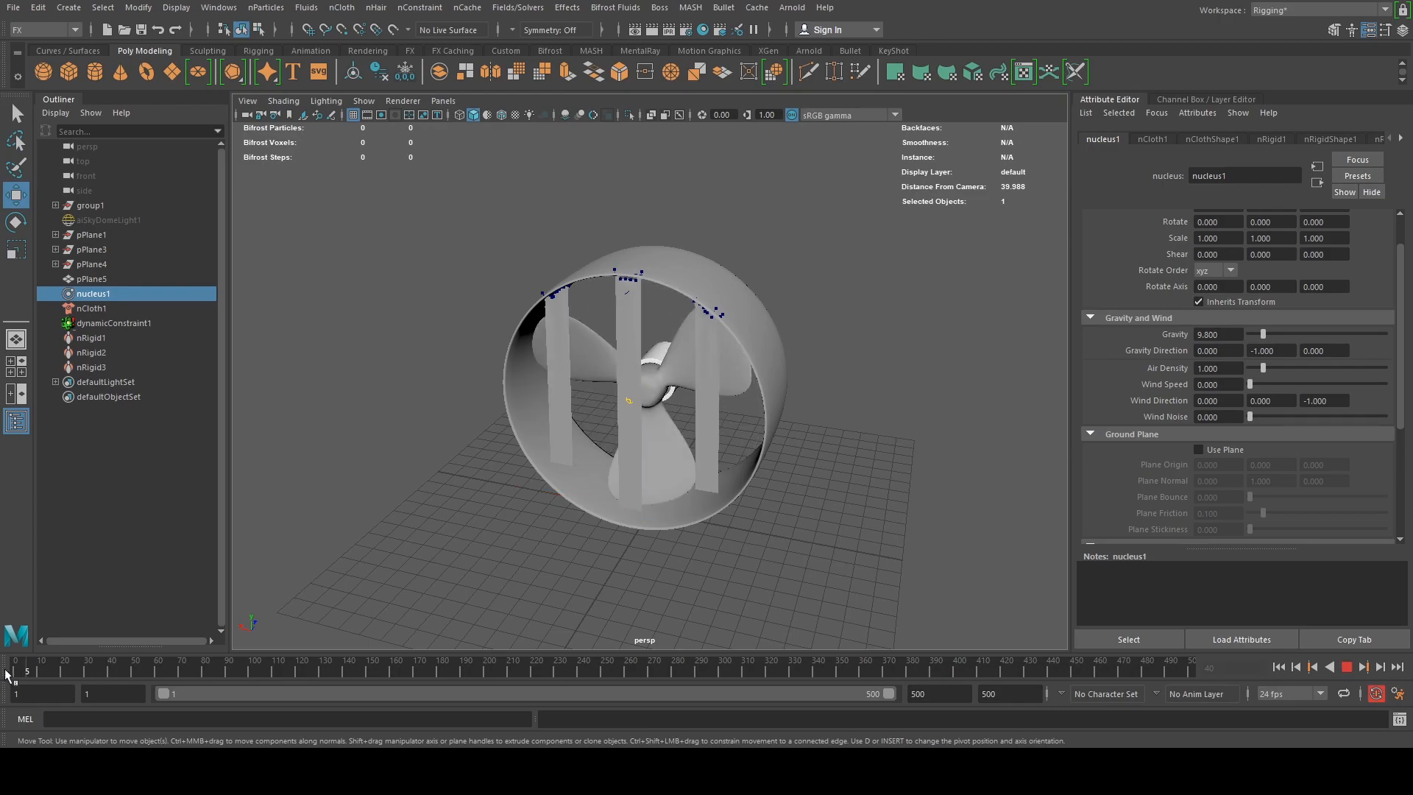
pyautogui.rightClick(1176, 387)
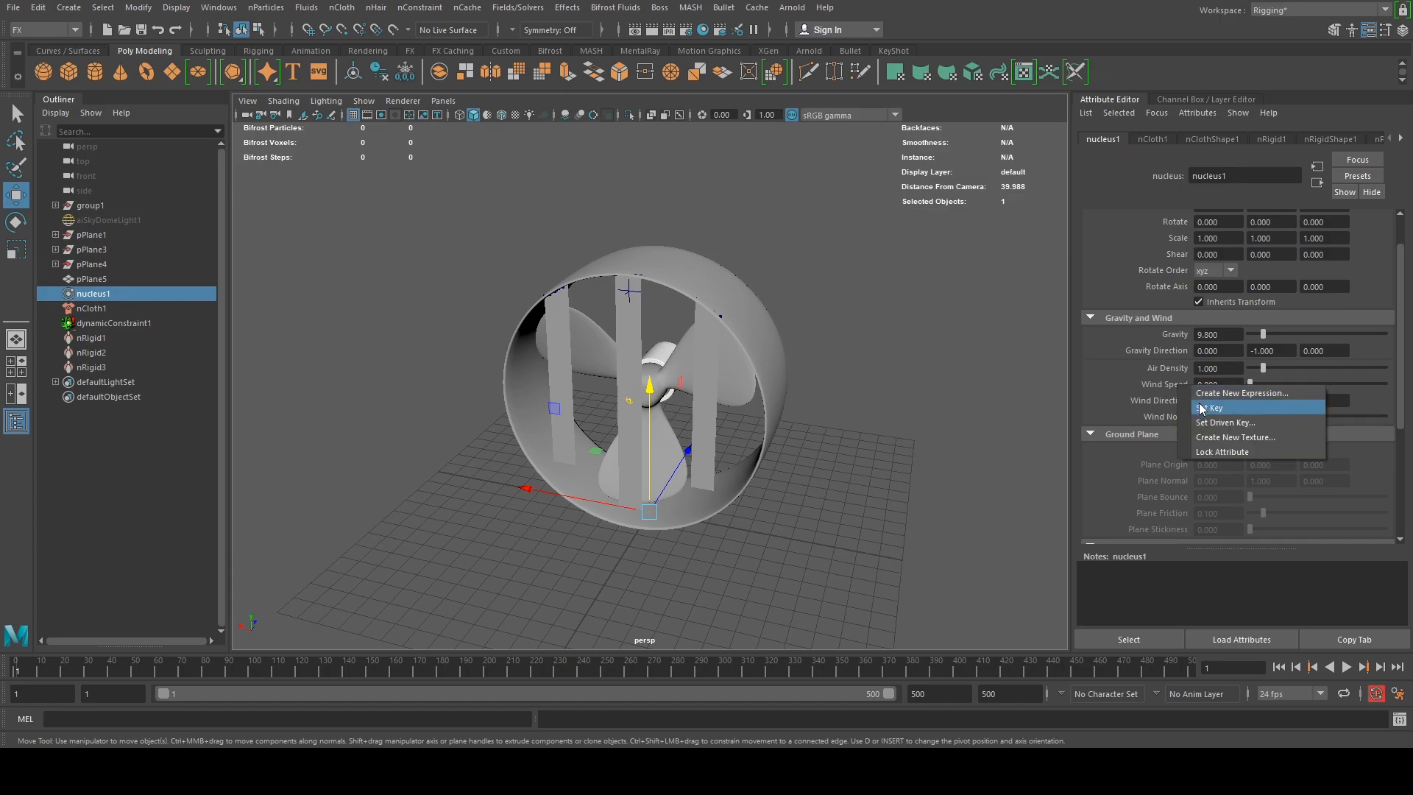
pyautogui.click(1201, 403)
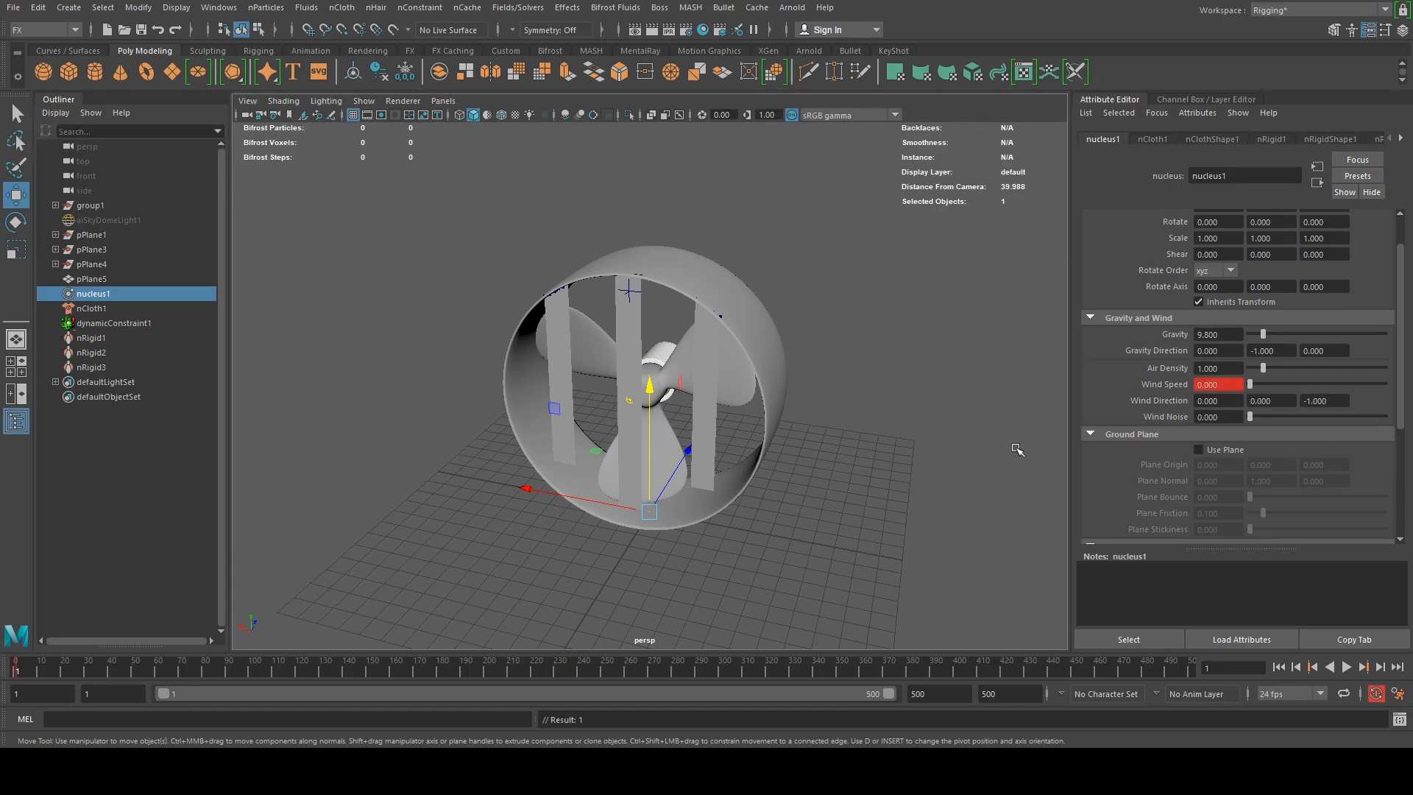
# Go to frame 40 and key nucleus1's Wind Speed at 7
pyautogui.hotkey('alt', 'v')
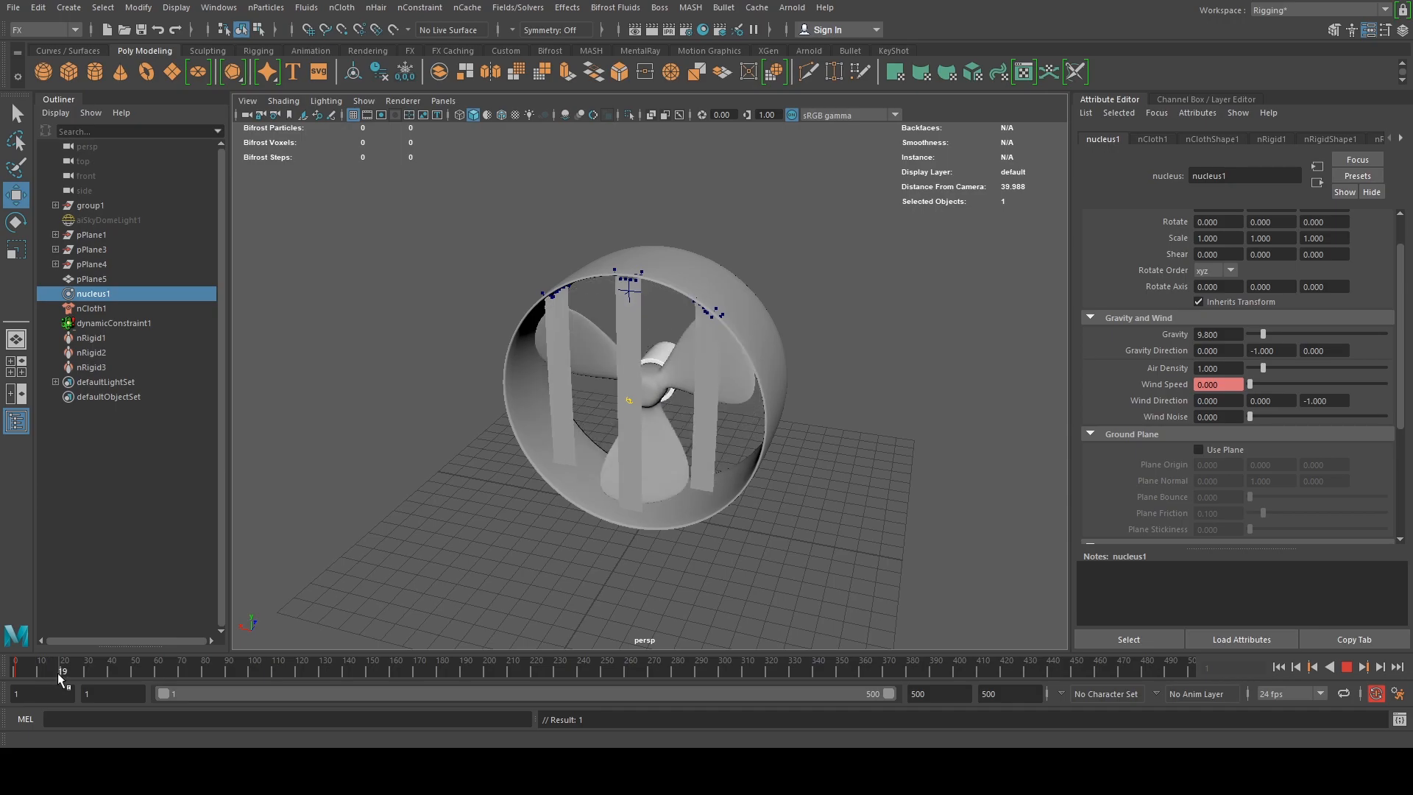
pyautogui.hotkey('alt', 'v')
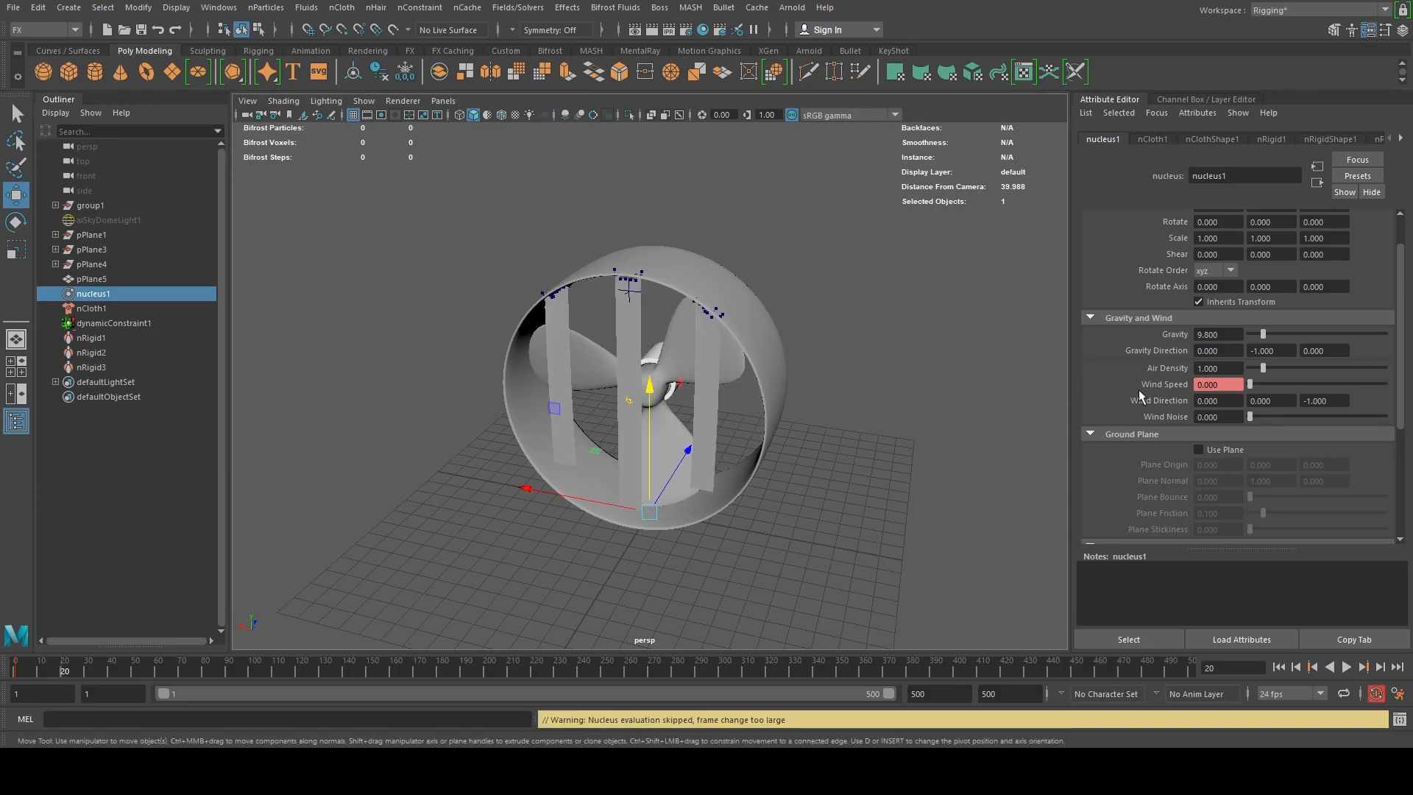
pyautogui.moveTo(109, 665); pyautogui.dragTo(110, 672)
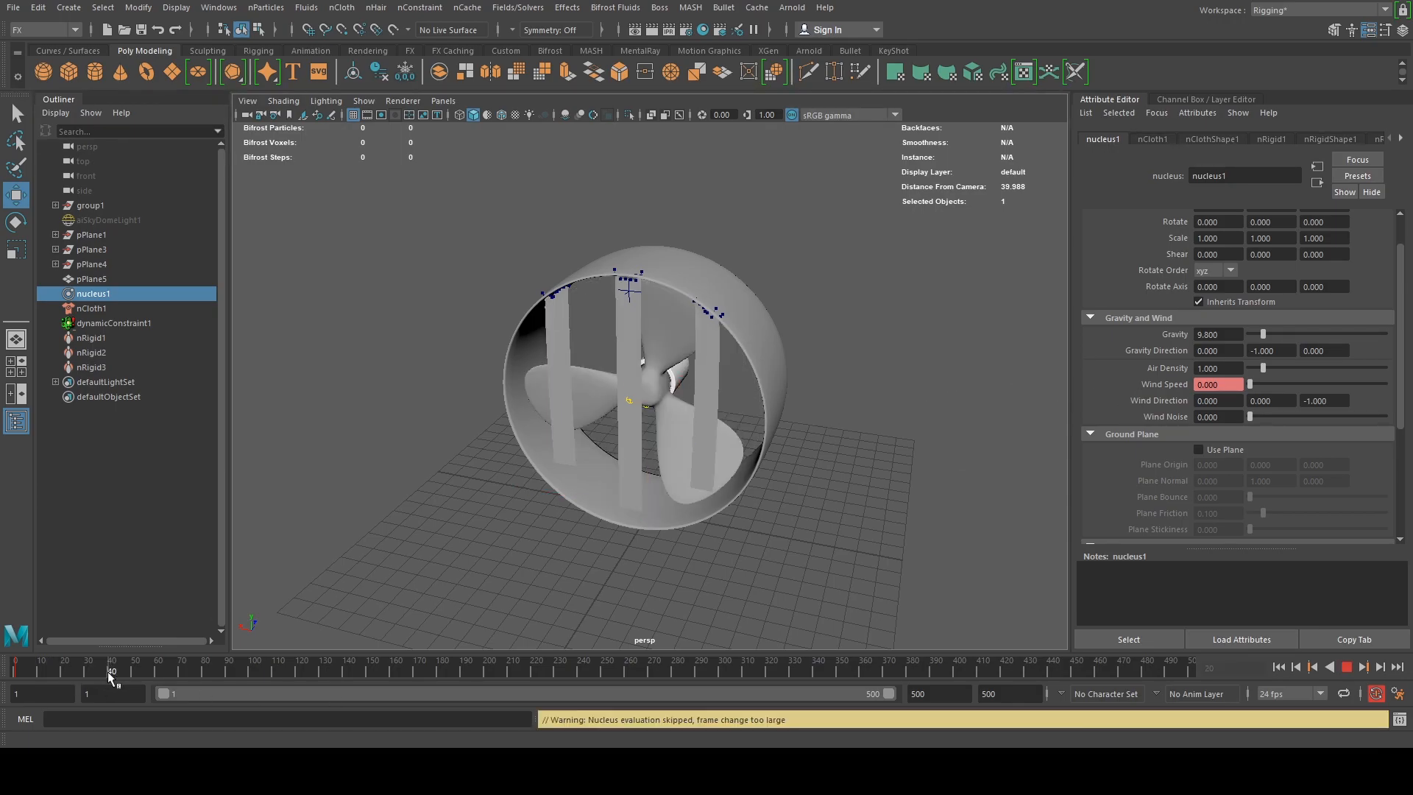
pyautogui.moveTo(1222, 386); pyautogui.dragTo(1161, 391)
pyautogui.write('7')
pyautogui.press('Return')
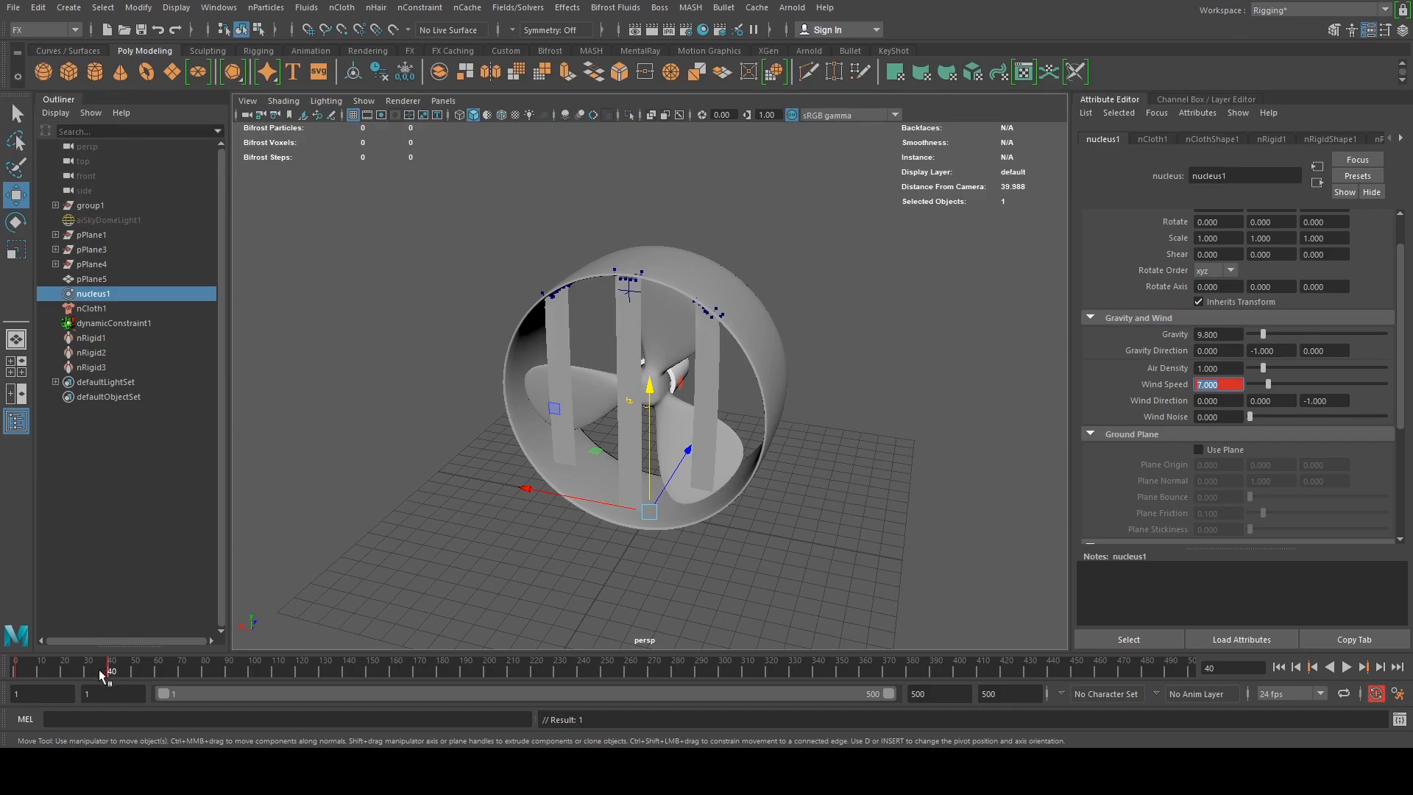
# Rewind to frame 1, play the simulation with the keyed wind, and stop playback after the wind has ramped up
pyautogui.moveTo(106, 671); pyautogui.dragTo(15, 671)
pyautogui.click(1346, 668)
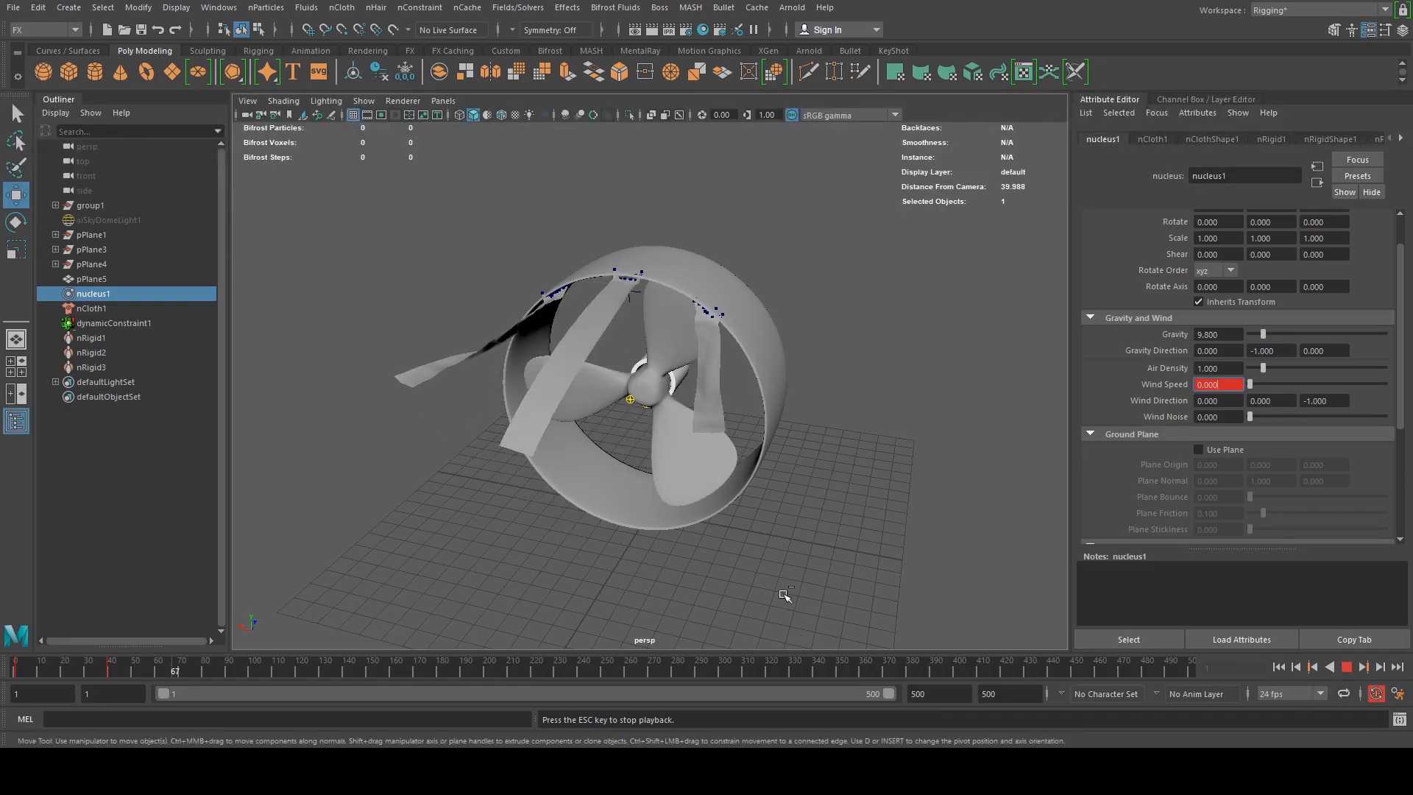
pyautogui.click(1348, 668)
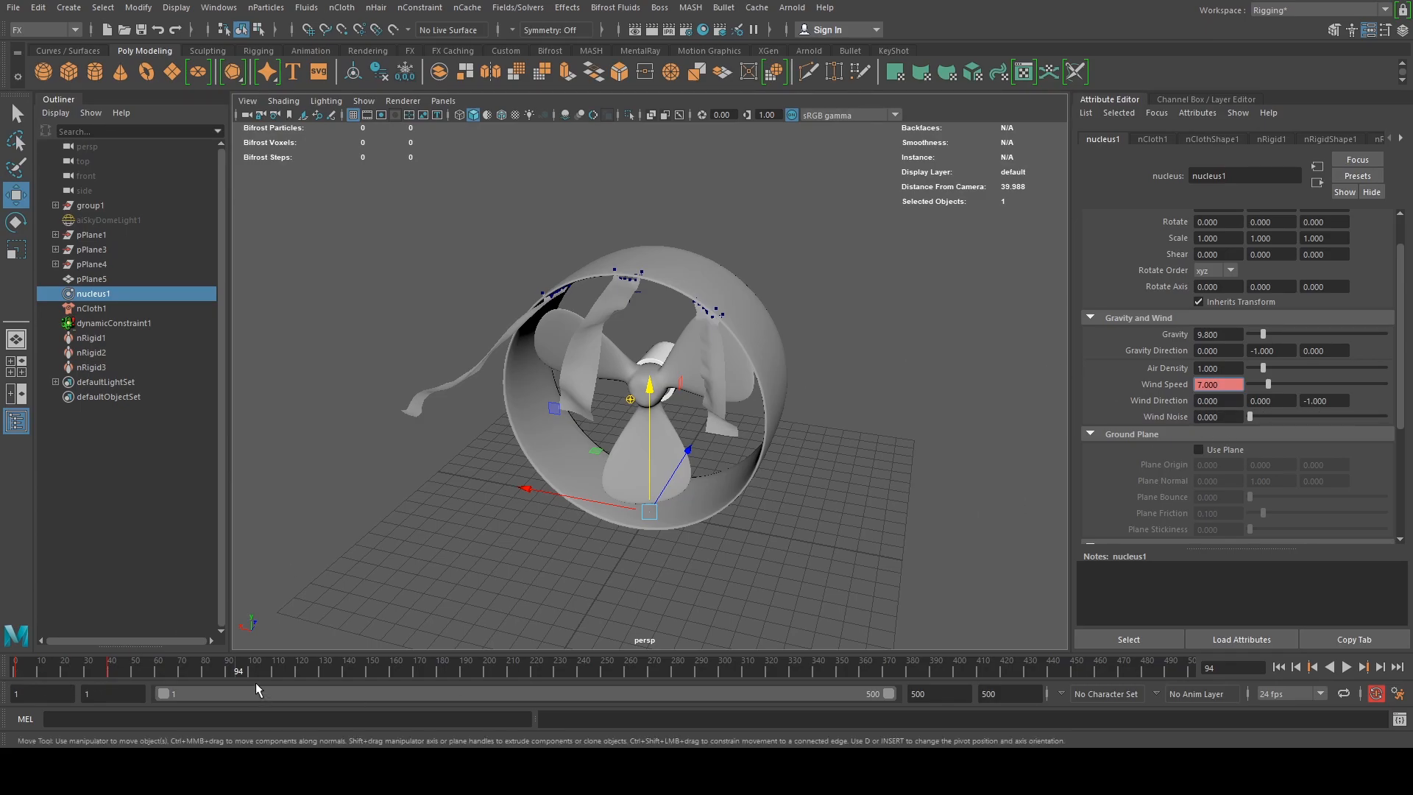
# Go to frame 30 and key nucleus1's Wind Speed at 1
pyautogui.hotkey('alt', 'v')
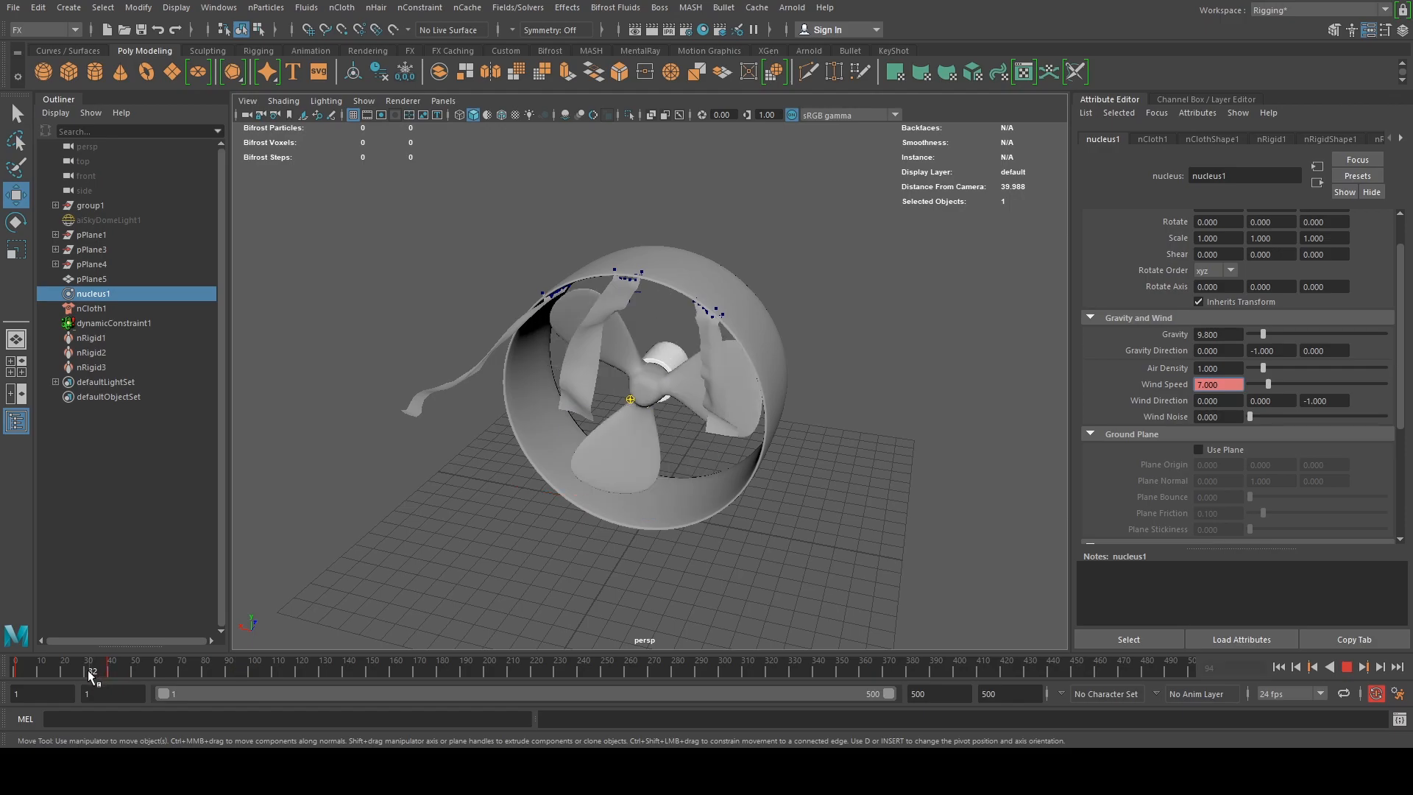
pyautogui.click(82, 673)
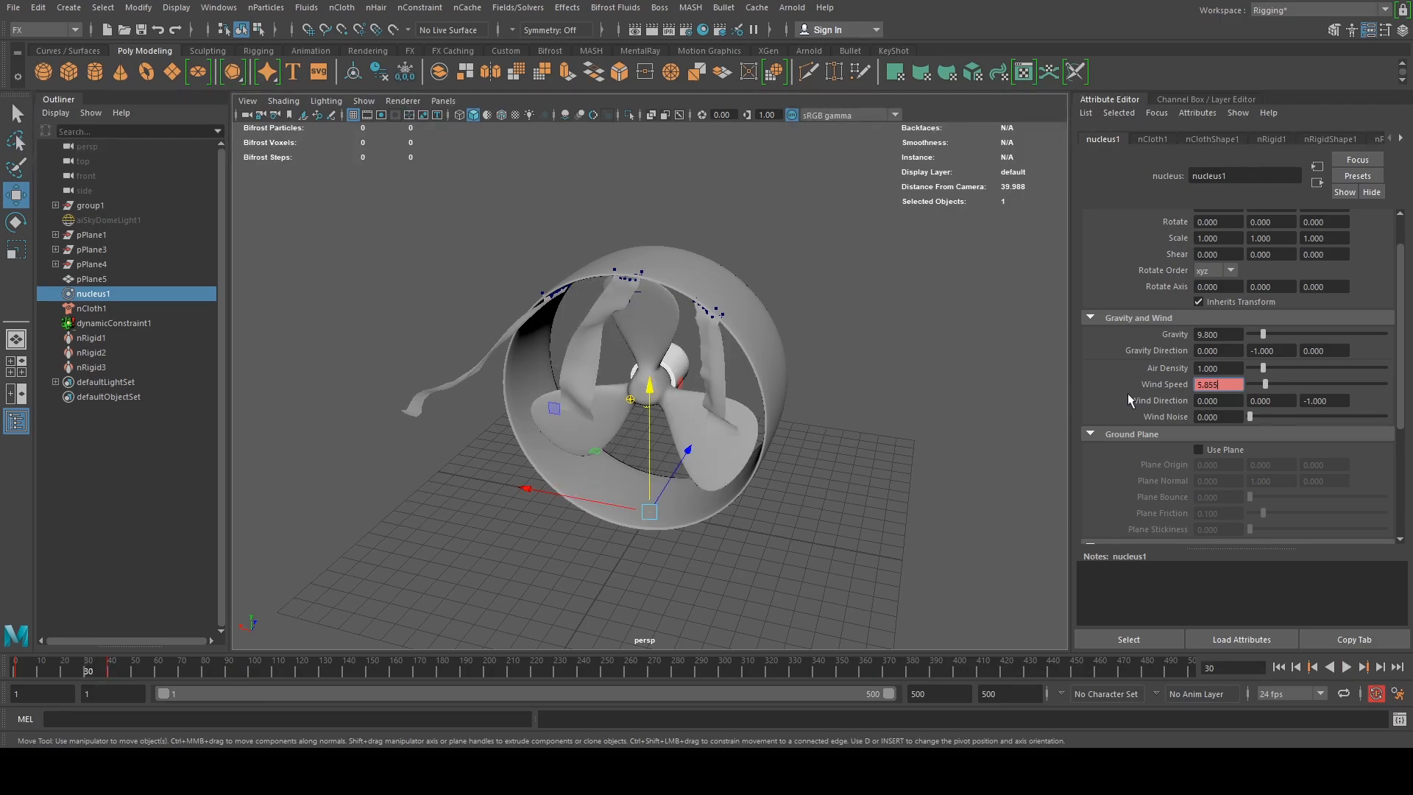
pyautogui.write('1')
pyautogui.press('Return')
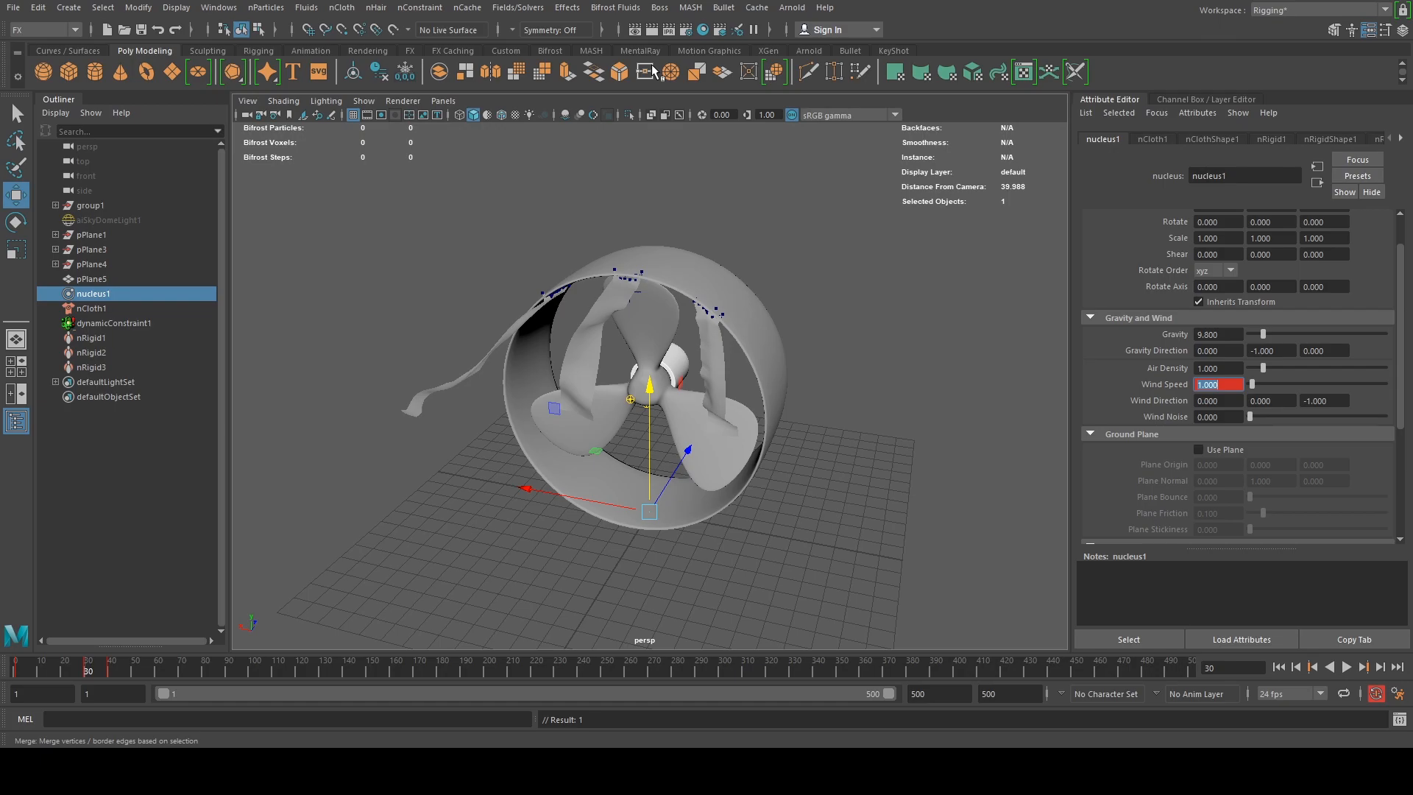
# Play the simulation from frame 1, inspect the ribbons up close from several angles, and rewind to frame 1
pyautogui.hotkey('alt', 'v')
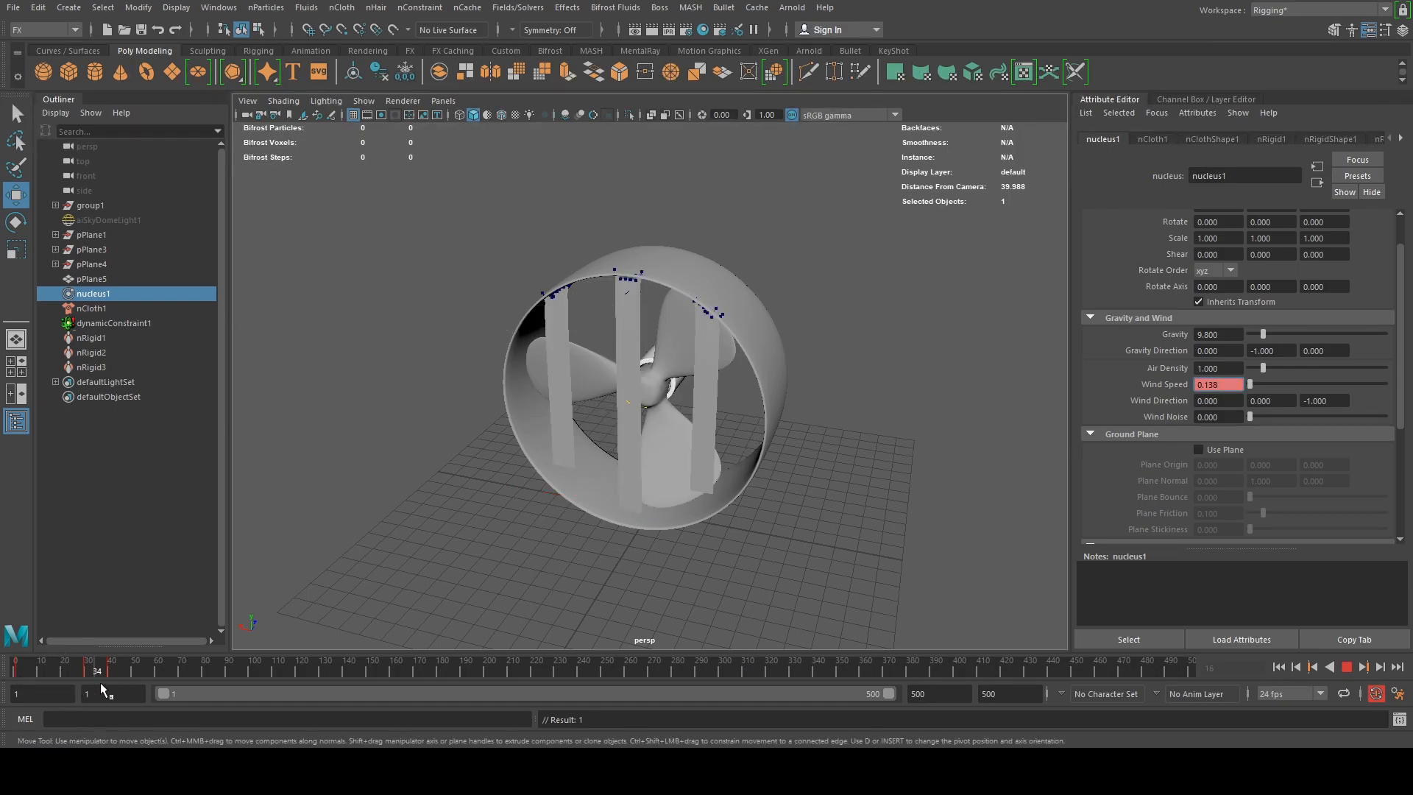
pyautogui.moveTo(149, 664); pyautogui.dragTo(15, 665)
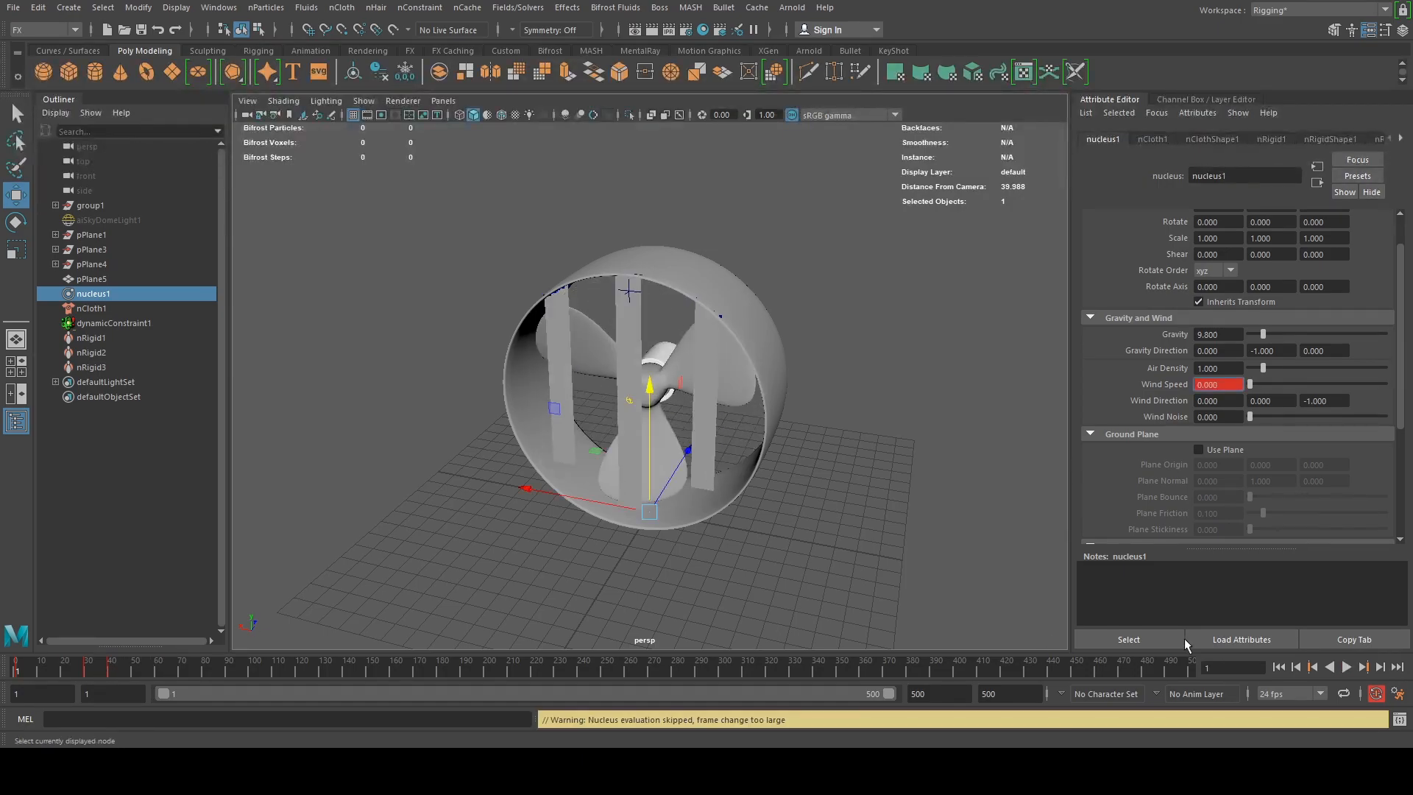
pyautogui.click(1348, 669)
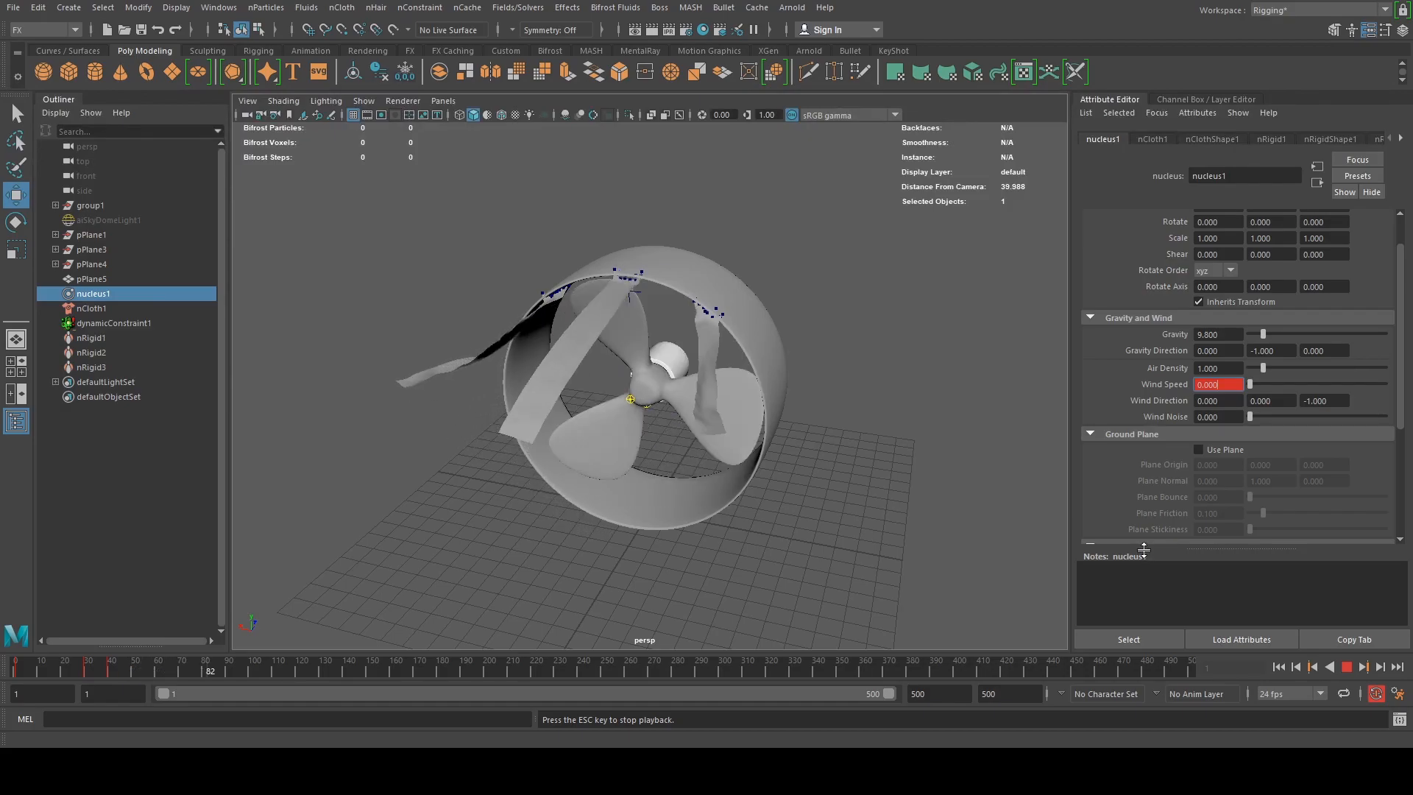
pyautogui.moveTo(873, 542)
pyautogui.keyDown('alt'); pyautogui.mouseDown()
pyautogui.moveTo(972, 533)
pyautogui.moveTo(996, 510)
pyautogui.moveTo(940, 514)
pyautogui.moveTo(847, 573)
pyautogui.moveTo(830, 520)
pyautogui.moveTo(929, 489)
pyautogui.moveTo(877, 563)
pyautogui.mouseUp(); pyautogui.keyUp('alt')
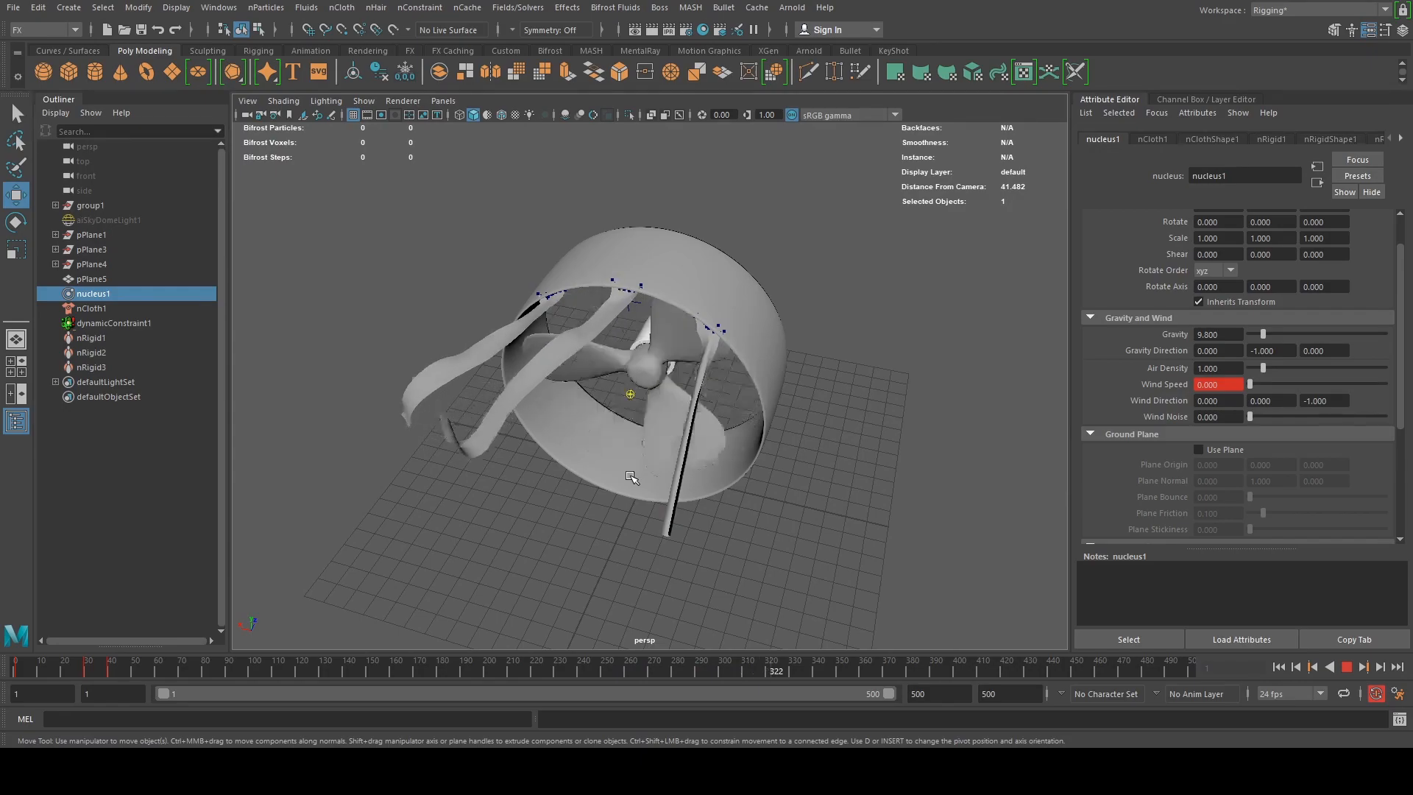
pyautogui.scroll(4, 593, 470)
pyautogui.keyDown('alt'); pyautogui.moveTo(593, 470); pyautogui.dragTo(577, 435); pyautogui.keyUp('alt')
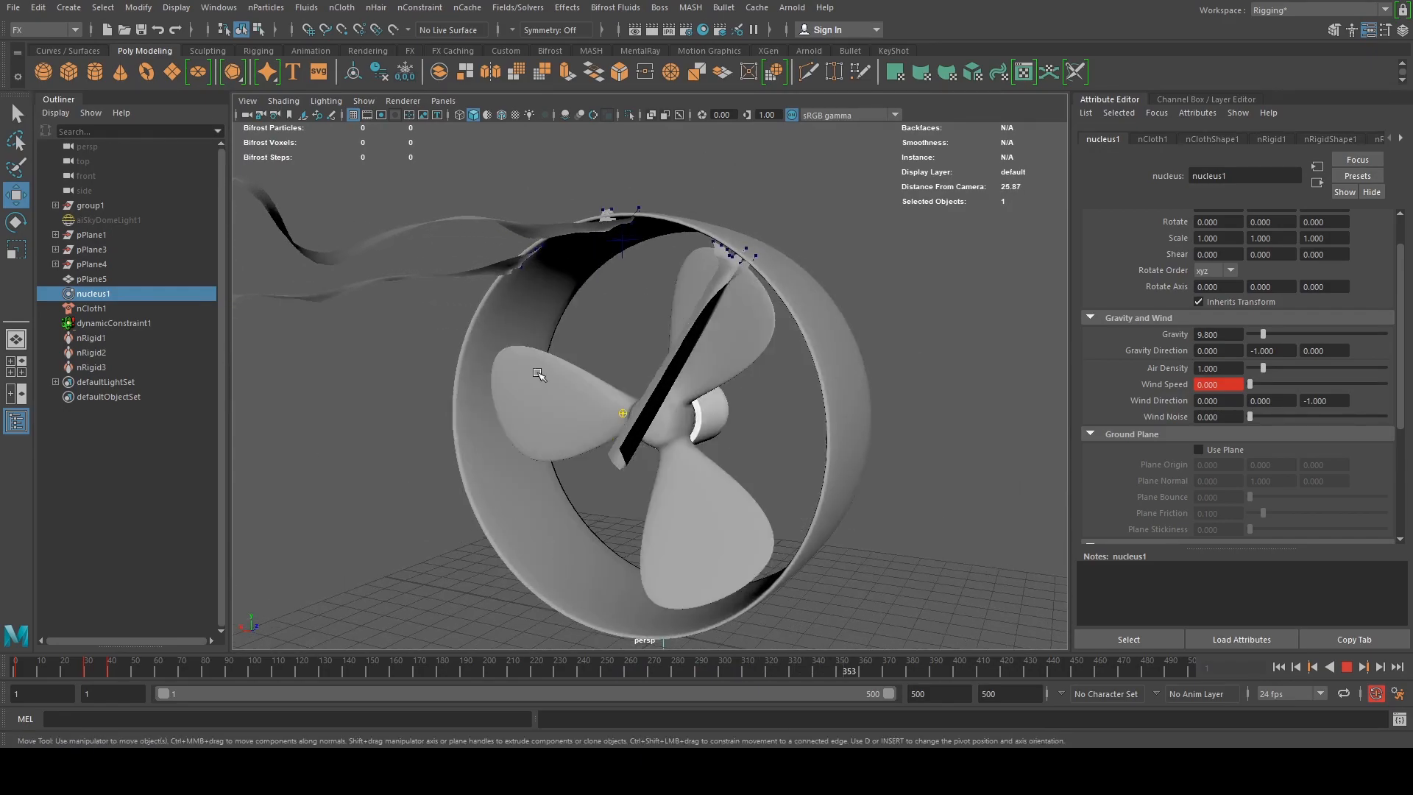
pyautogui.keyDown('alt'); pyautogui.moveTo(557, 386); pyautogui.dragTo(512, 362); pyautogui.keyUp('alt')
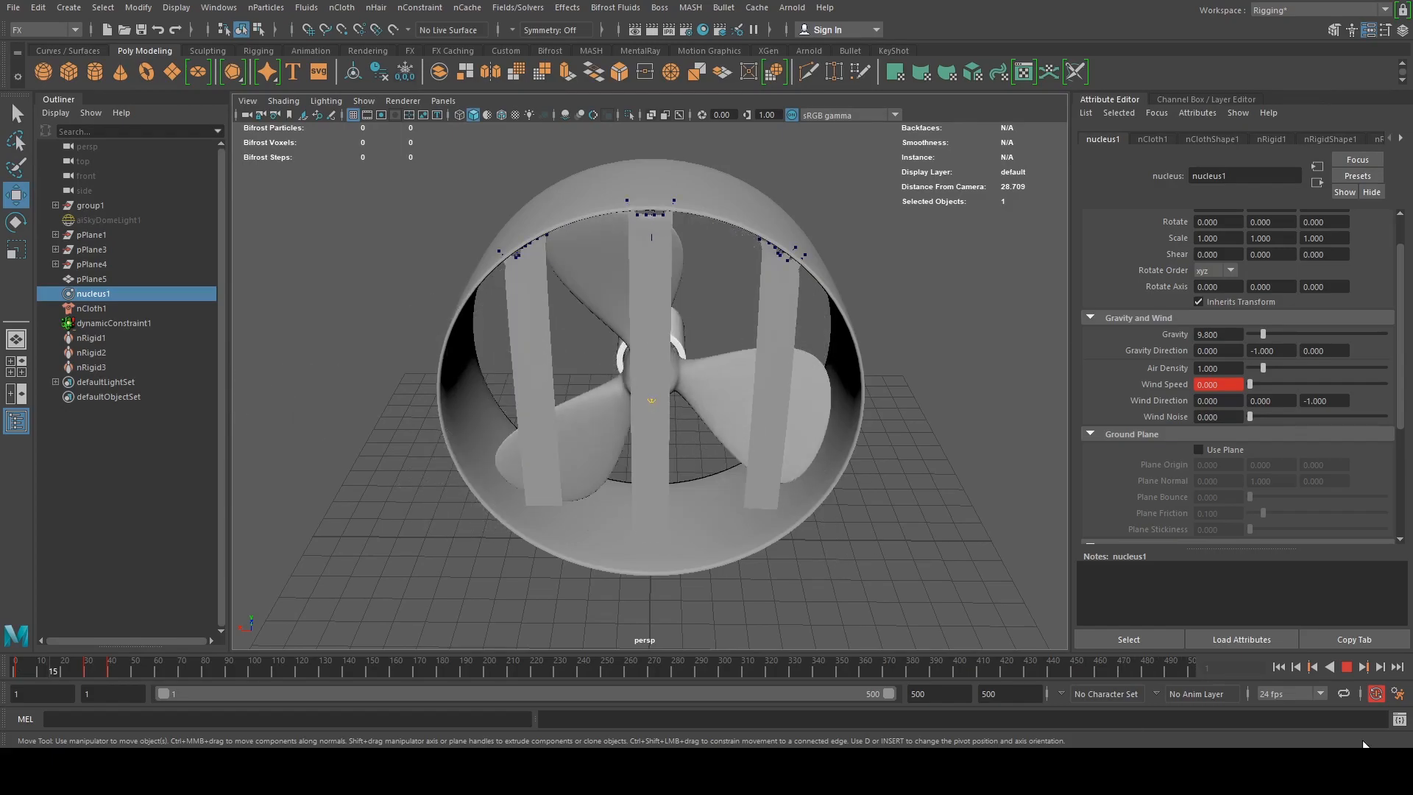
pyautogui.click(1346, 667)
pyautogui.moveTo(133, 665); pyautogui.dragTo(9, 668)
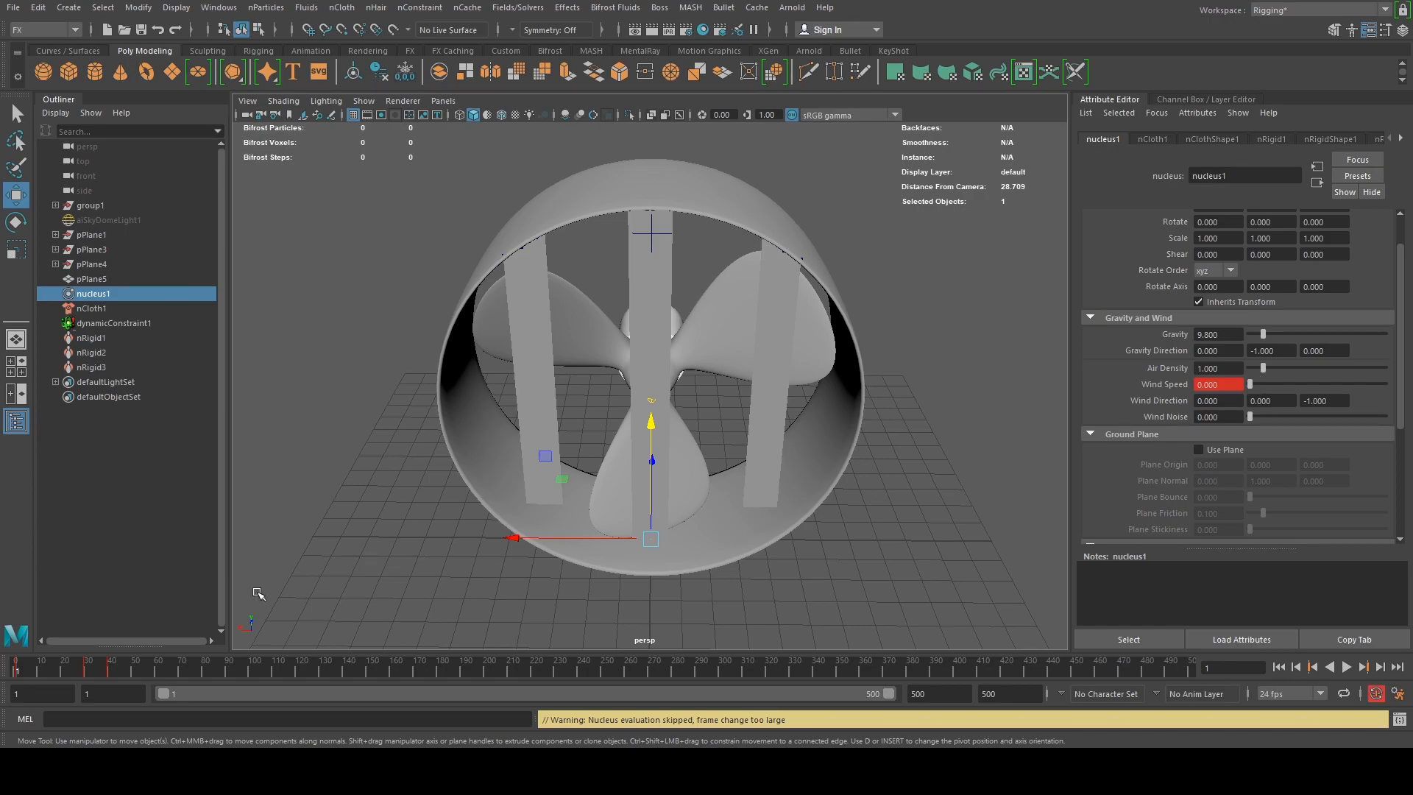
# Advance to frame 40 and raise nucleus1's Wind Speed key there to about 20
pyautogui.hotkey('alt', 'v')
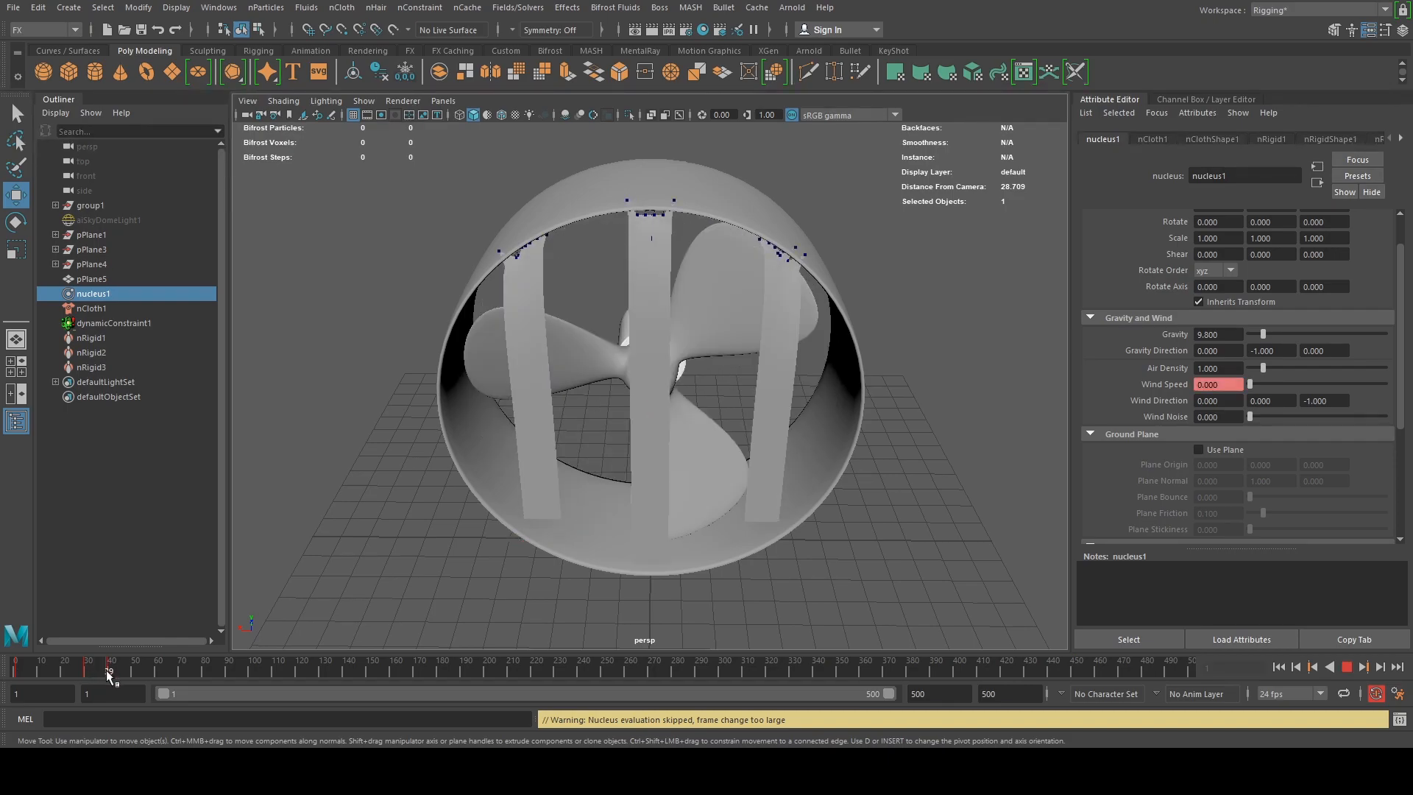
pyautogui.hotkey('alt', 'v')
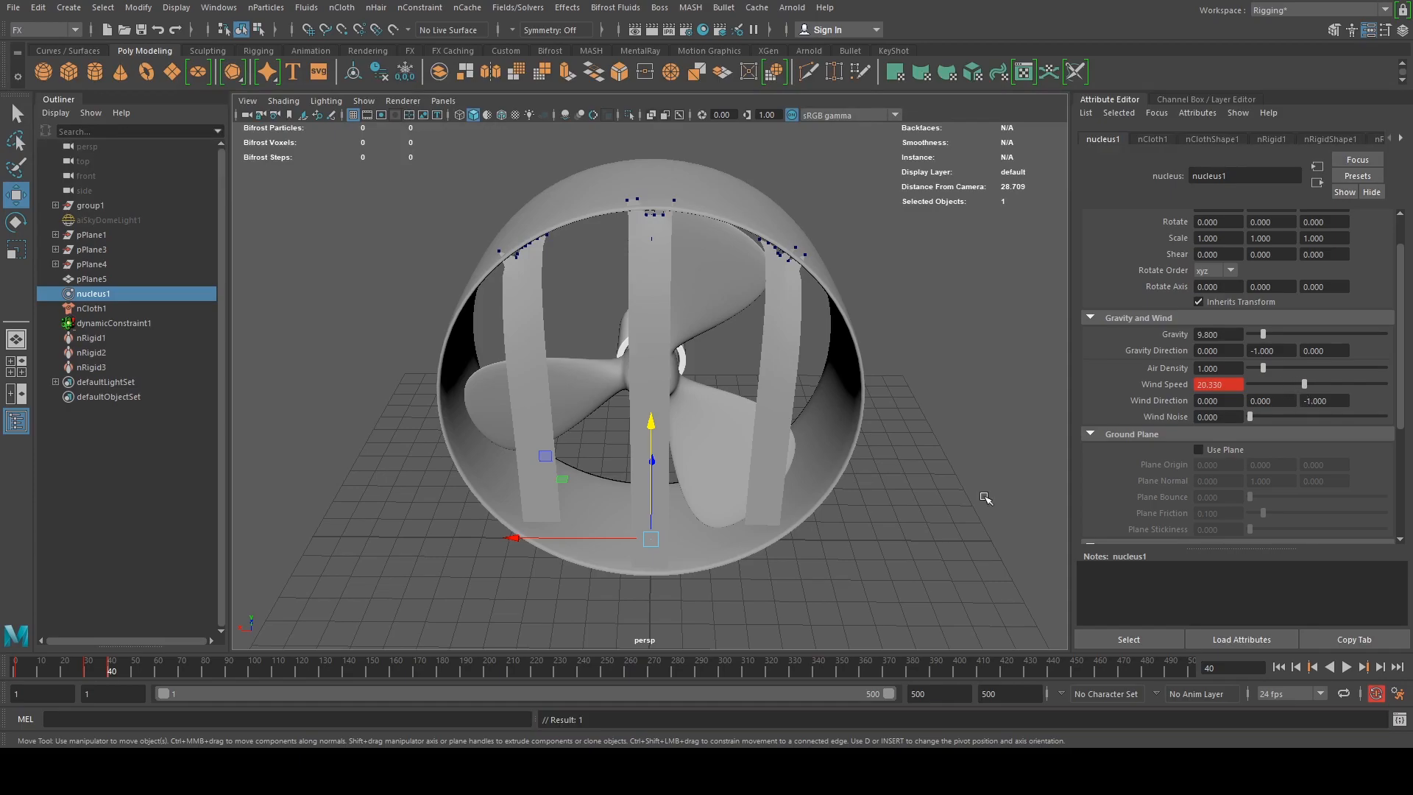
pyautogui.moveTo(1240, 388); pyautogui.dragTo(1139, 398)
# Replay the simulation from frame 1 and watch the ribbons in the stronger wind from both sides of the fan
pyautogui.moveTo(112, 666); pyautogui.dragTo(15, 668)
pyautogui.click(1346, 667)
pyautogui.scroll(-4, 874, 390)
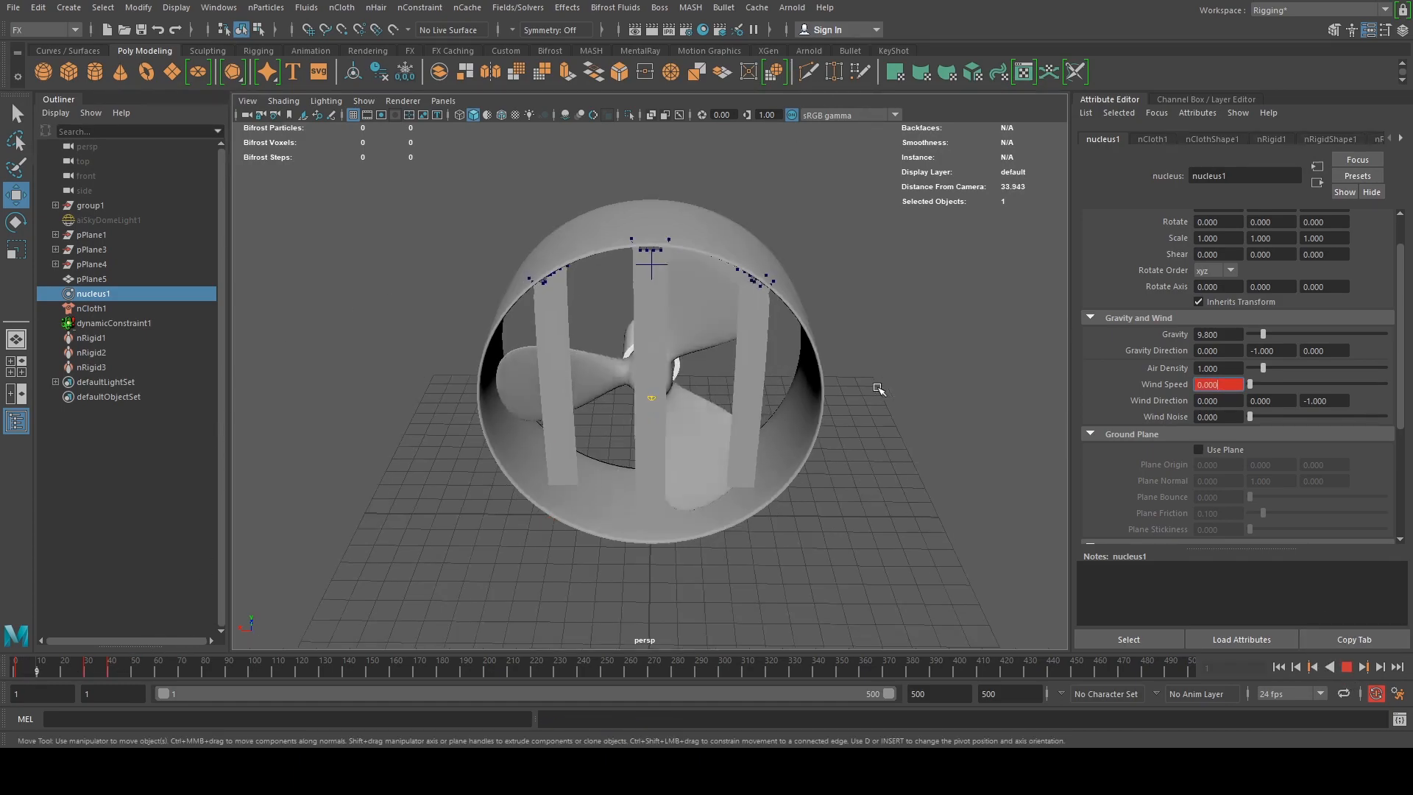
pyautogui.keyDown('alt'); pyautogui.moveTo(874, 395); pyautogui.dragTo(800, 392); pyautogui.keyUp('alt')
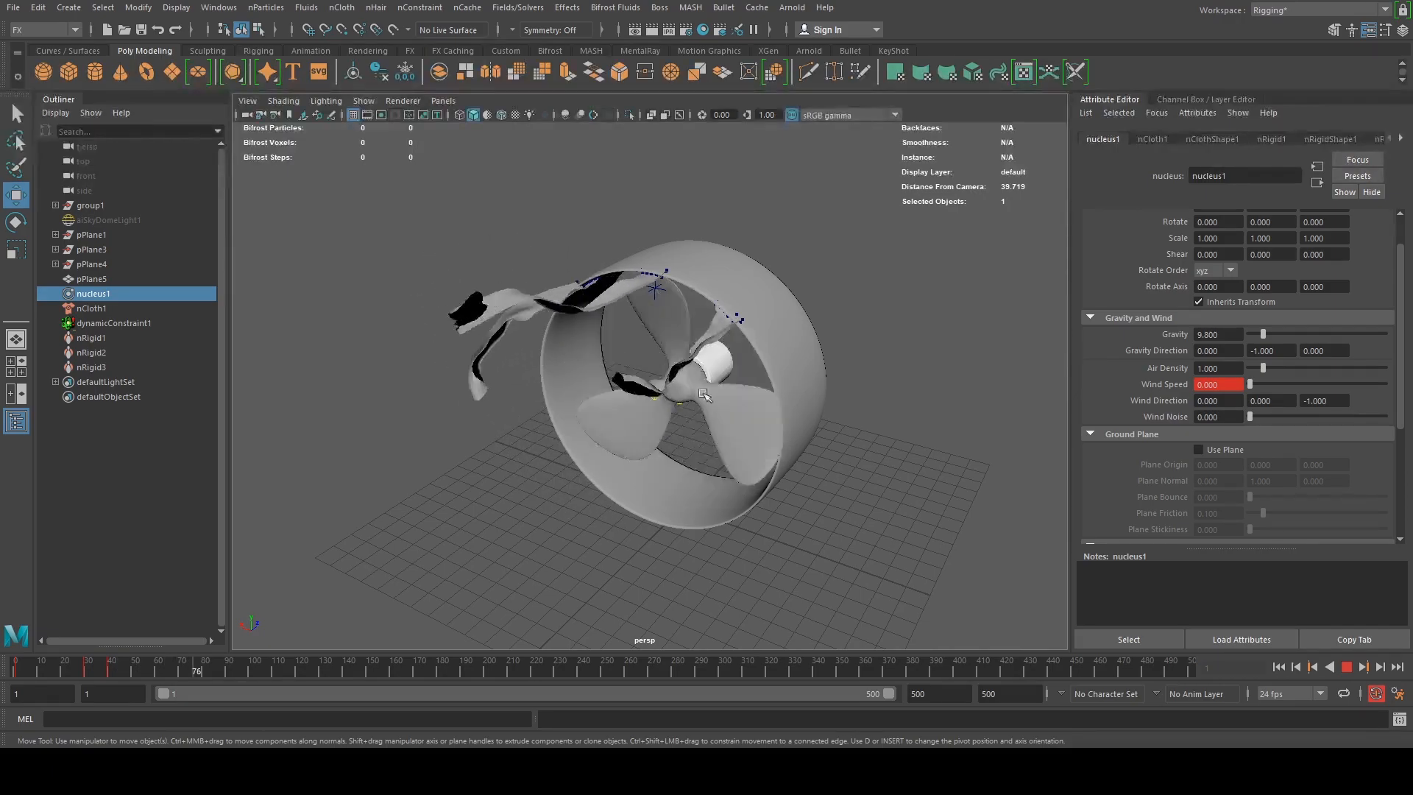
pyautogui.keyDown('alt'); pyautogui.moveTo(596, 412); pyautogui.dragTo(718, 416); pyautogui.keyUp('alt')
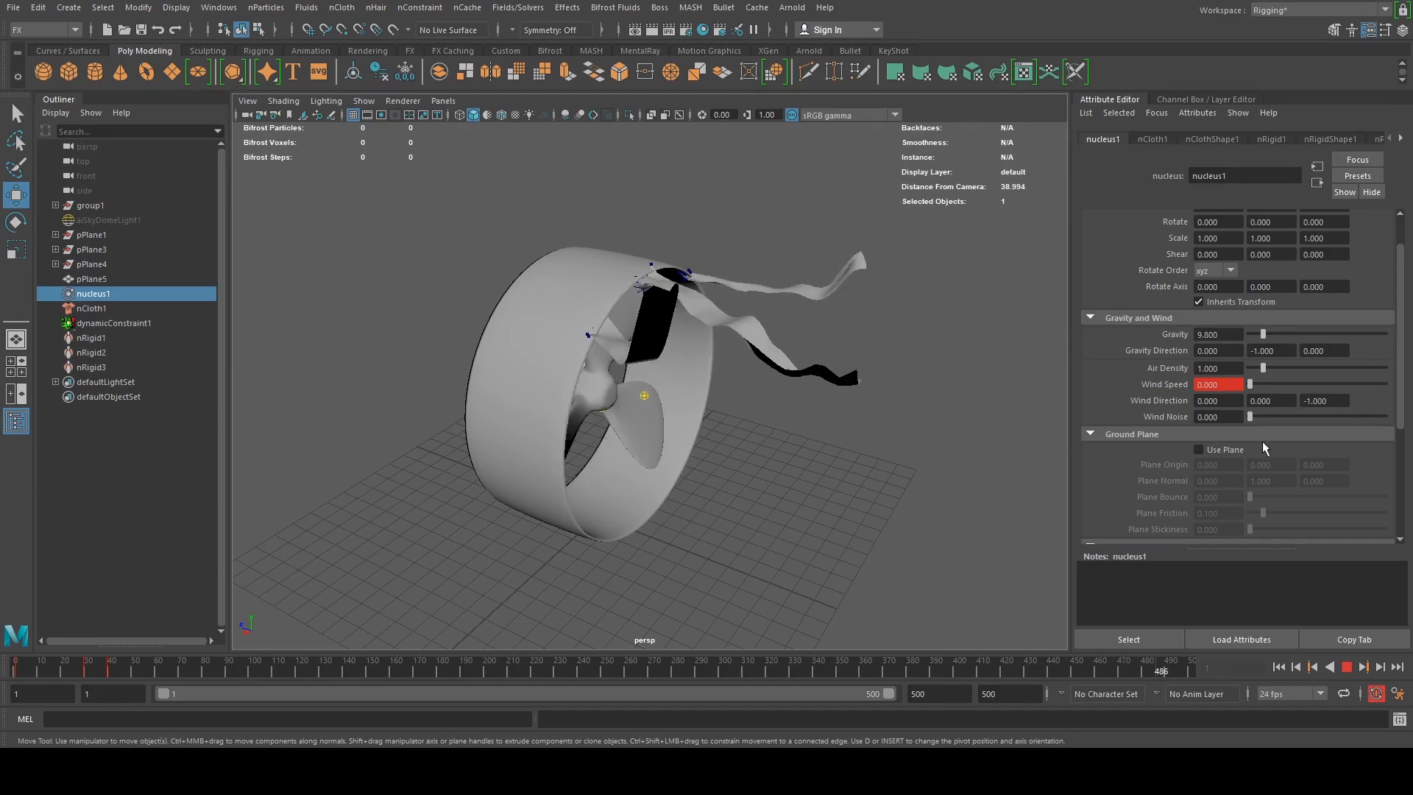
# Try nucleus1's Wind Noise at about 0.5 and at 1 during playback, watching the ribbons from several angles
pyautogui.scroll(-2, 1250, 422)
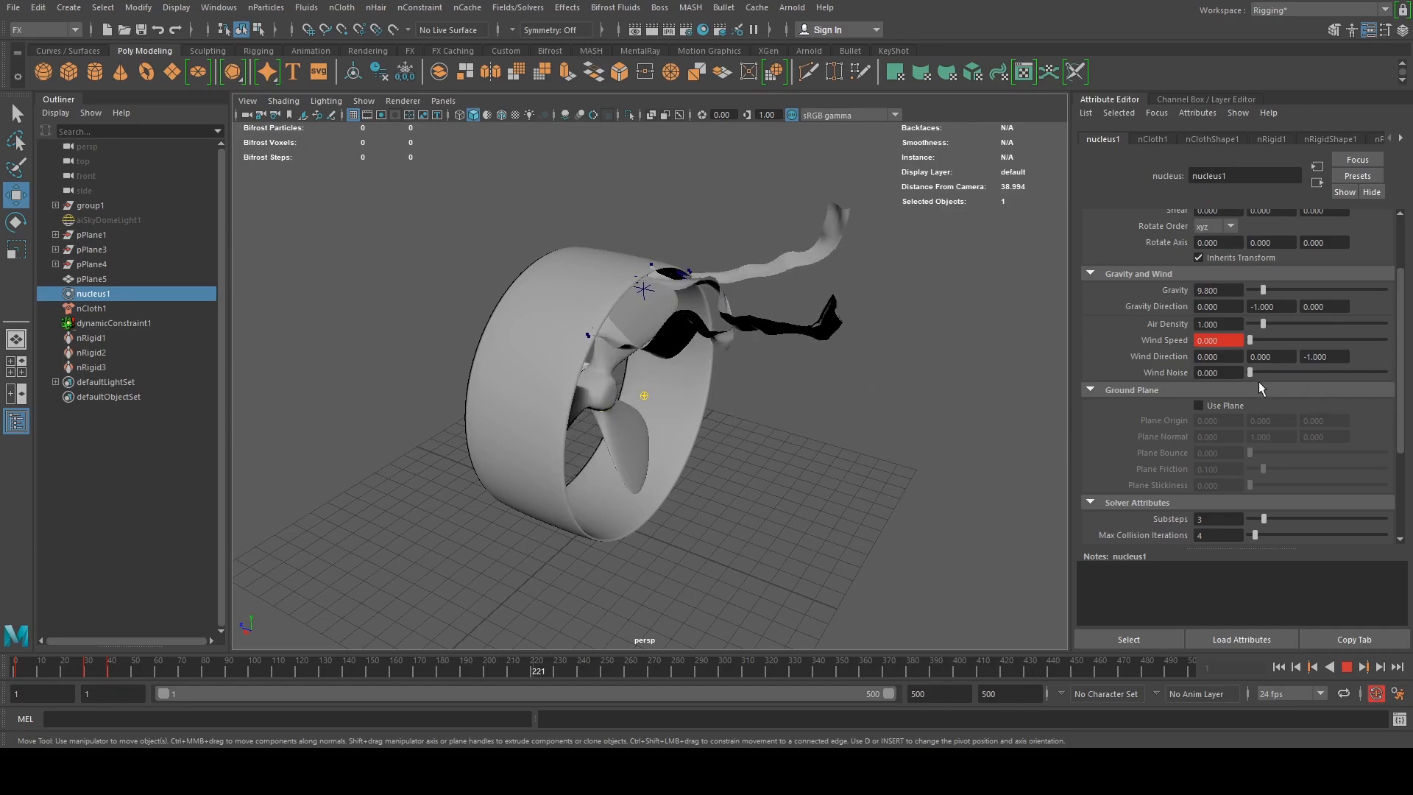
pyautogui.moveTo(1247, 372); pyautogui.dragTo(1320, 383)
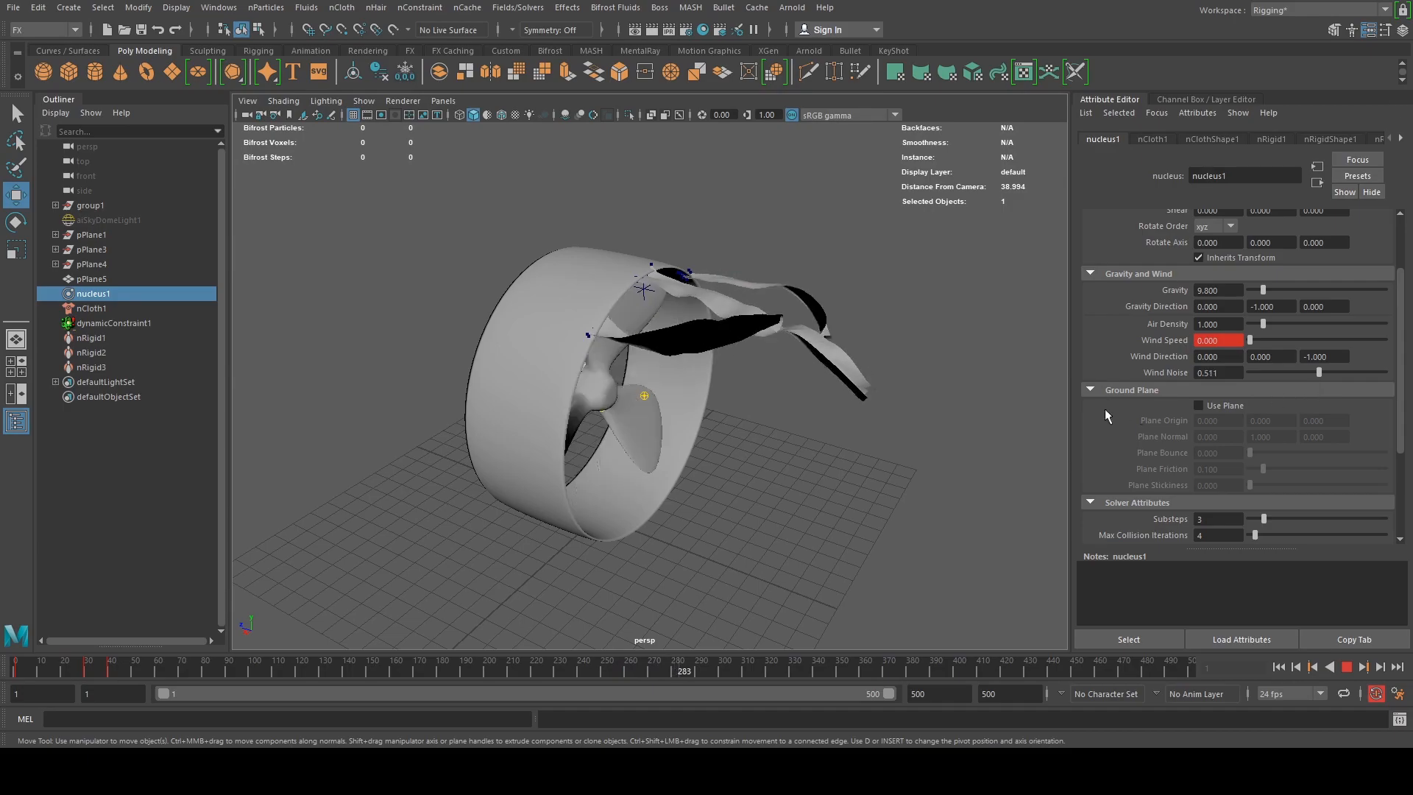
pyautogui.keyDown('alt'); pyautogui.moveTo(919, 251); pyautogui.dragTo(552, 177); pyautogui.keyUp('alt')
pyautogui.moveTo(1319, 374); pyautogui.dragTo(1386, 373)
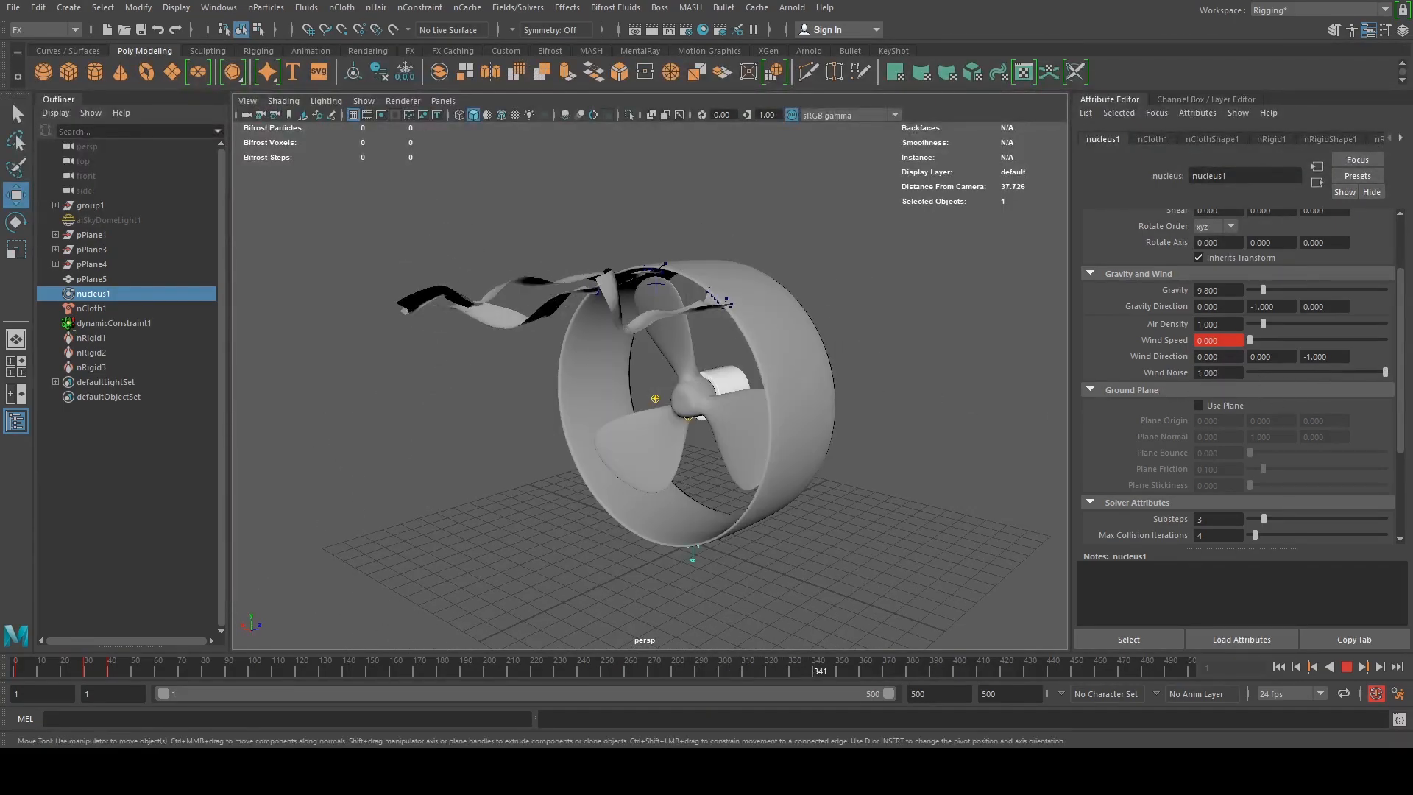
pyautogui.keyDown('alt'); pyautogui.moveTo(530, 340); pyautogui.dragTo(581, 367); pyautogui.keyUp('alt')
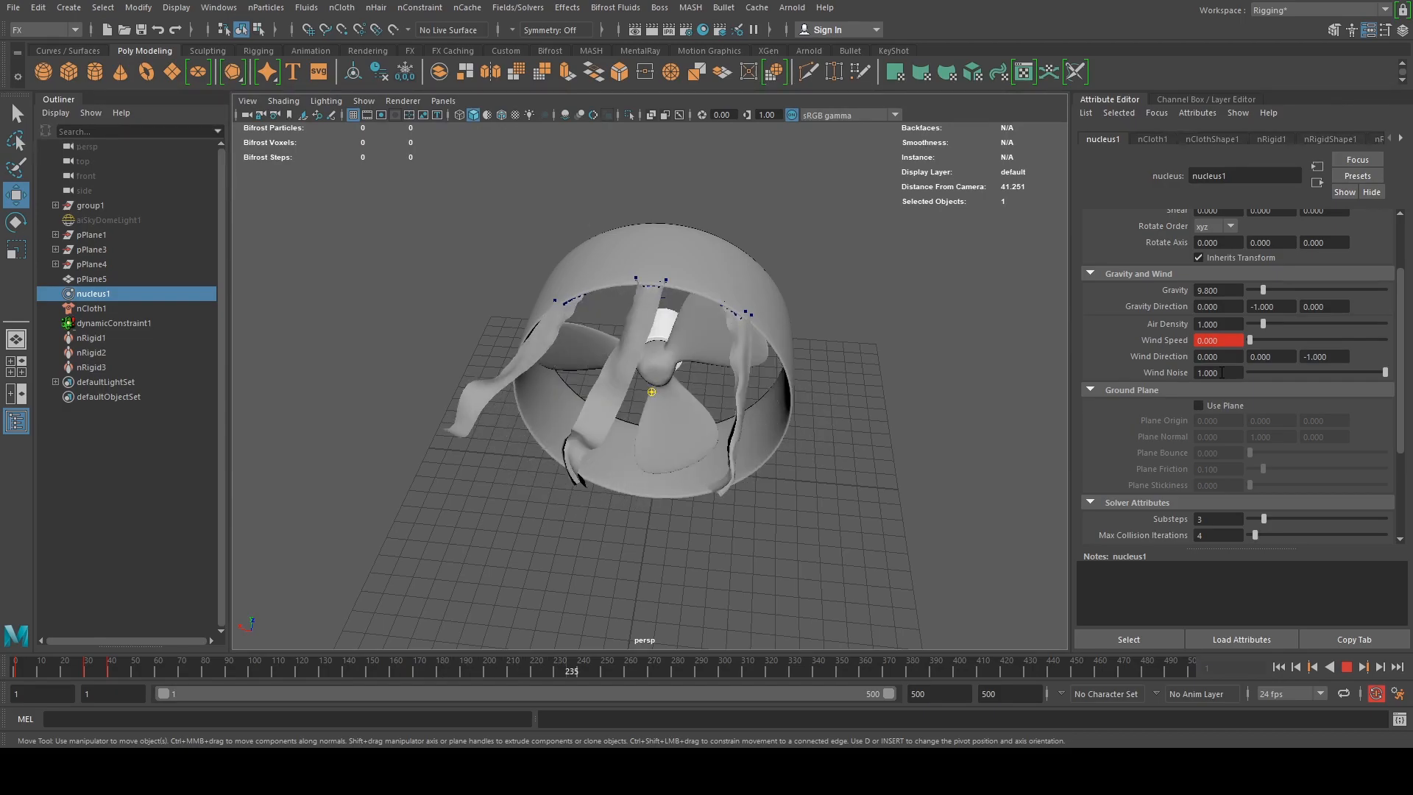
pyautogui.keyDown('alt'); pyautogui.moveTo(706, 447); pyautogui.dragTo(629, 376); pyautogui.keyUp('alt')
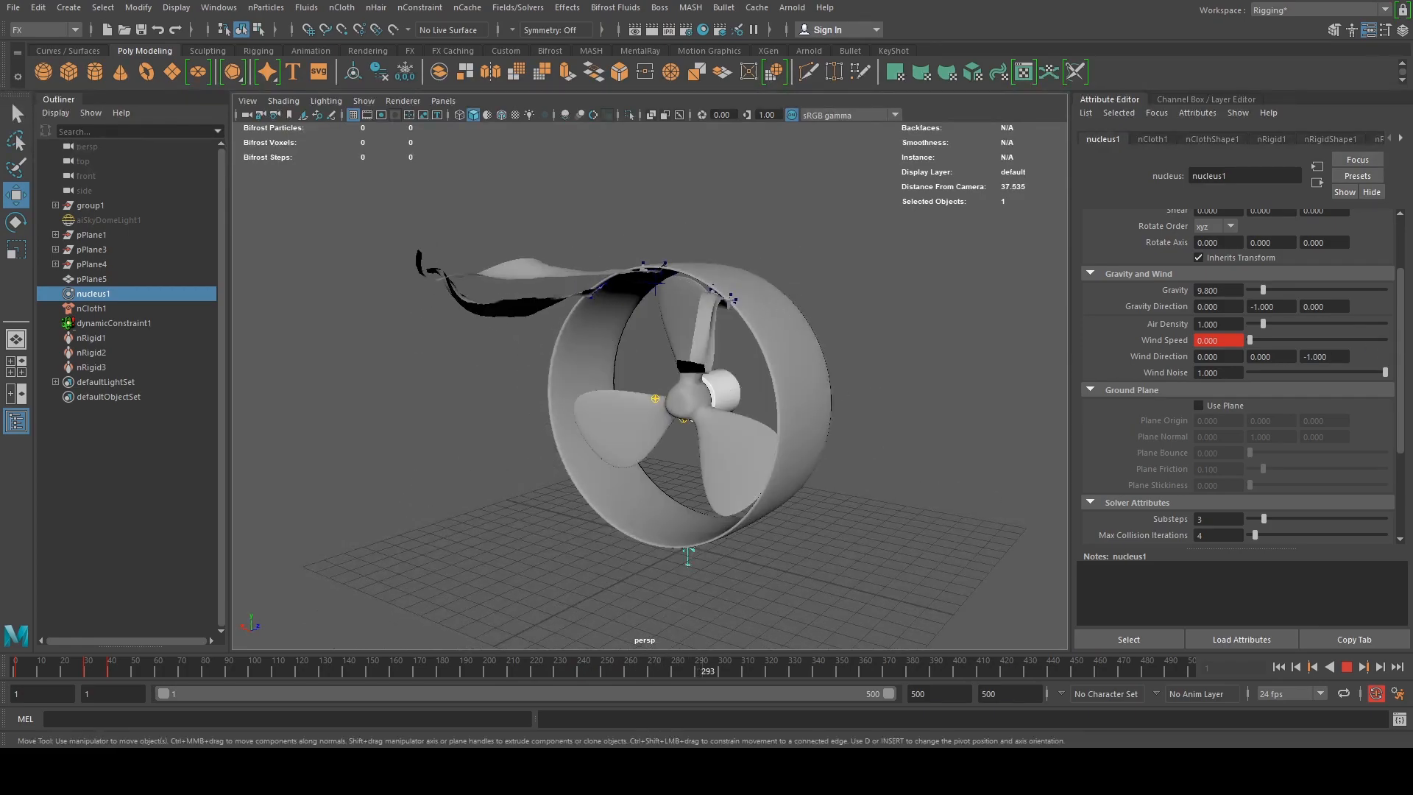
# Return nucleus1's Wind Noise to 0 during playback and check the ribbons from above and at an angle
pyautogui.moveTo(1385, 373); pyautogui.dragTo(1096, 379)
pyautogui.keyDown('alt'); pyautogui.moveTo(856, 425); pyautogui.dragTo(901, 478); pyautogui.keyUp('alt')
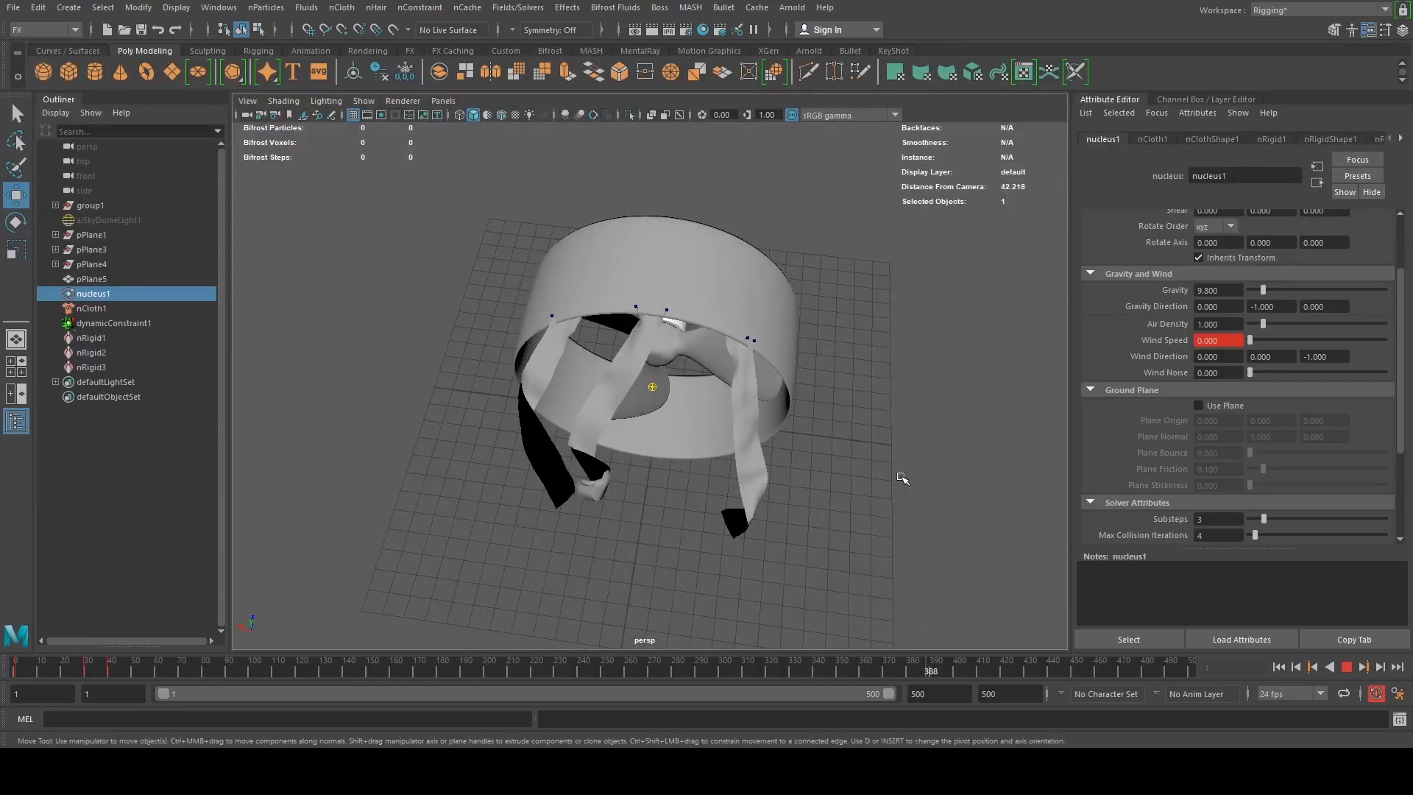
pyautogui.keyDown('alt'); pyautogui.moveTo(858, 464); pyautogui.dragTo(832, 368); pyautogui.keyUp('alt')
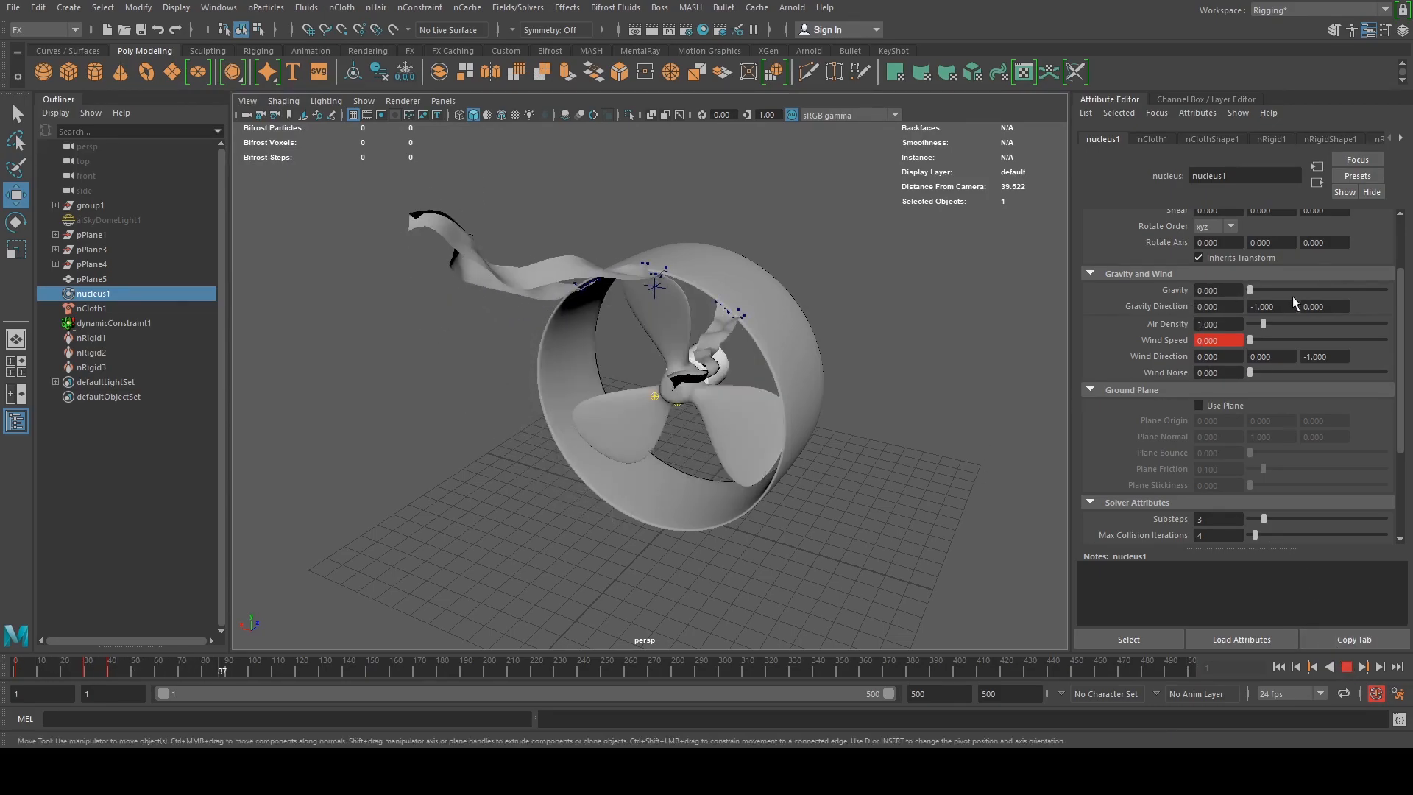
# Try nucleus1's Gravity at -9 during playback
pyautogui.hotkey('ctrl', 'a')
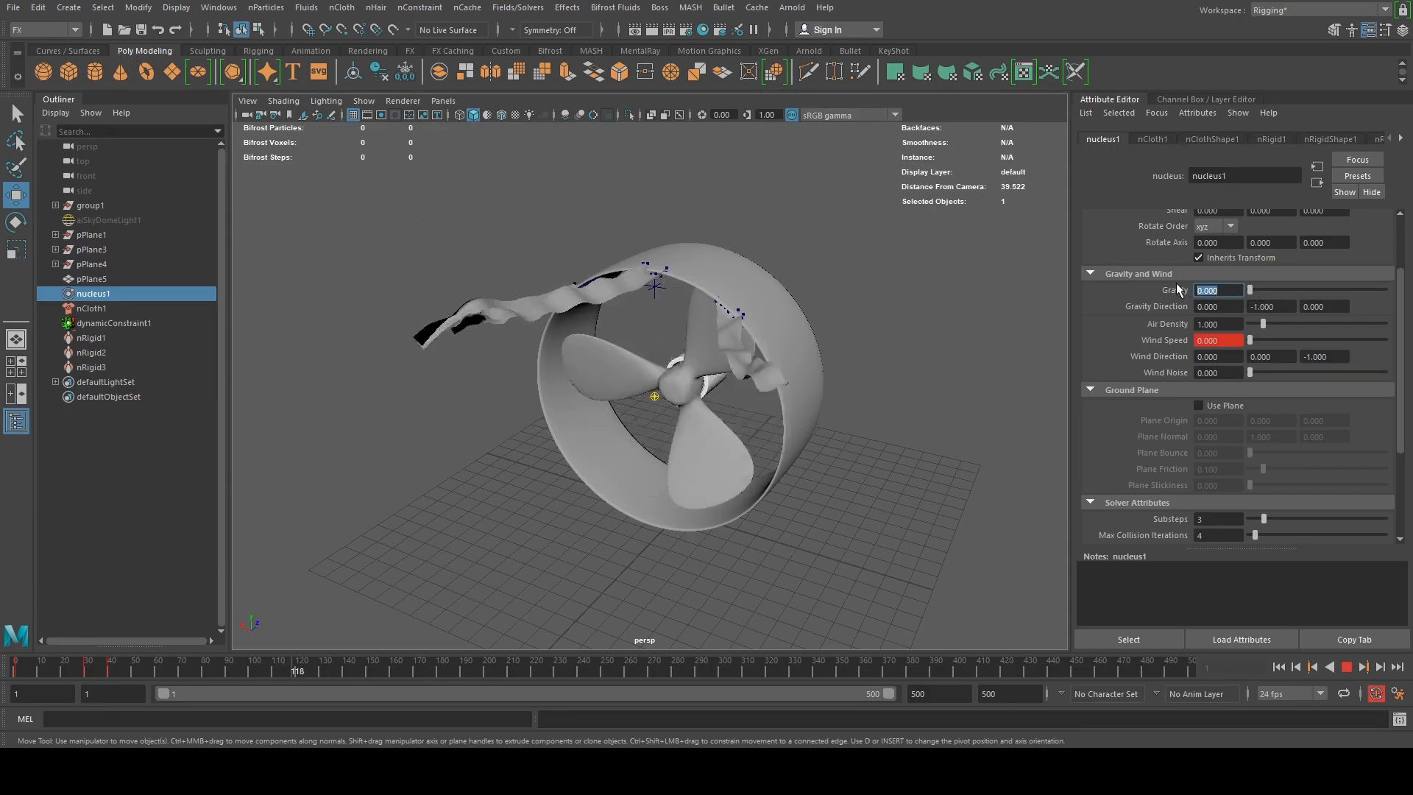
pyautogui.write('-9')
pyautogui.press('Return')
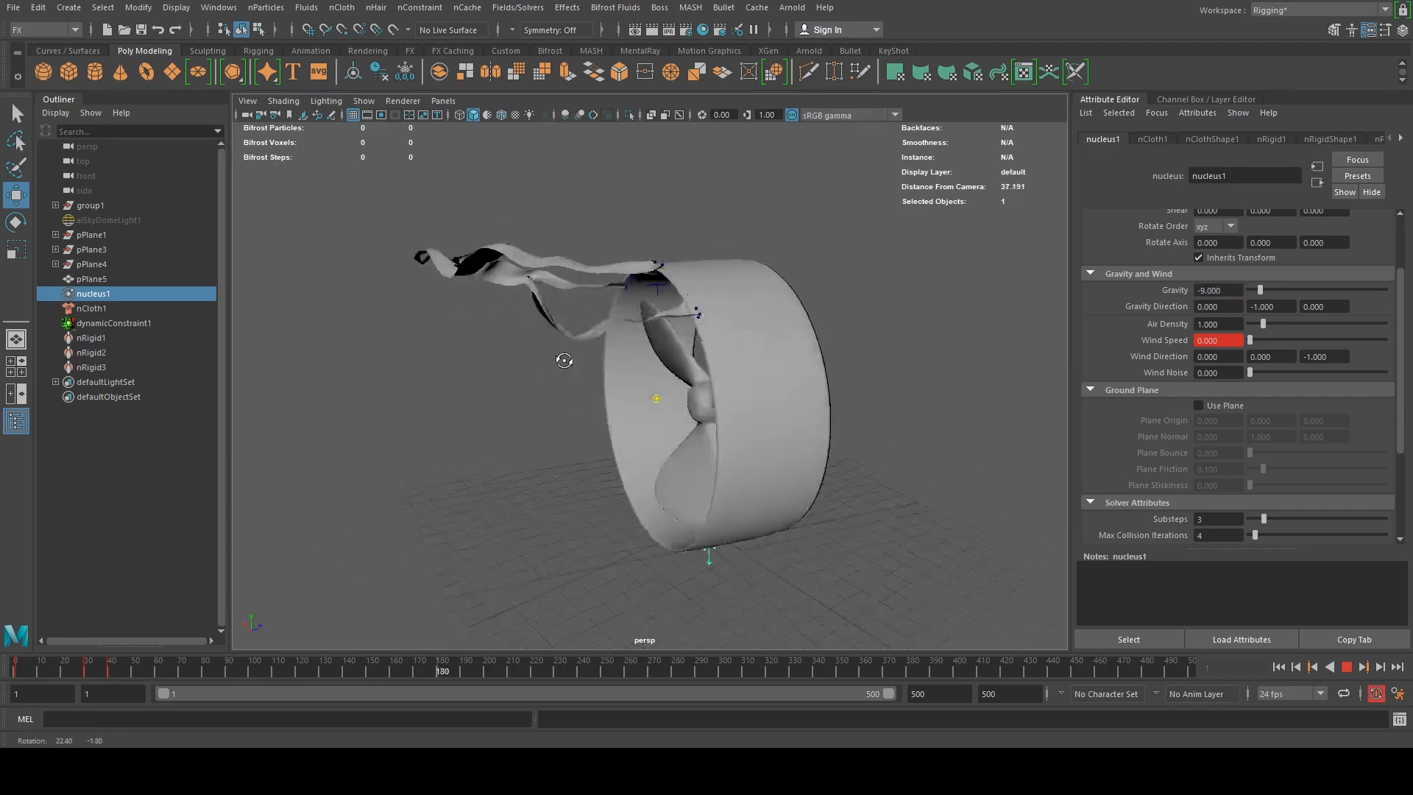
# Stop the simulation, rewind to frame 1, and replay it to view the ribbons under negative gravity
pyautogui.click(1346, 666)
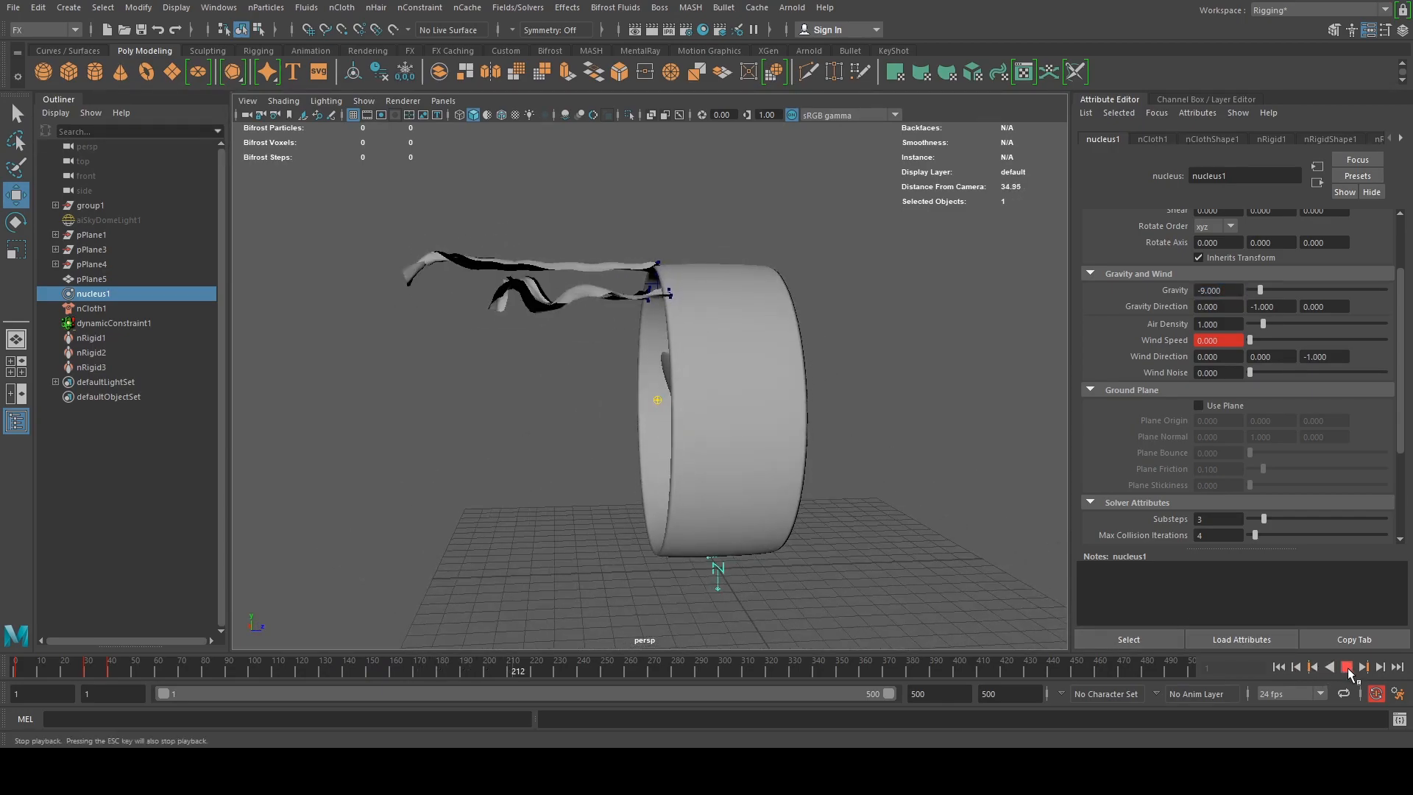
pyautogui.moveTo(527, 674); pyautogui.dragTo(45, 670)
pyautogui.moveTo(176, 662); pyautogui.dragTo(15, 665)
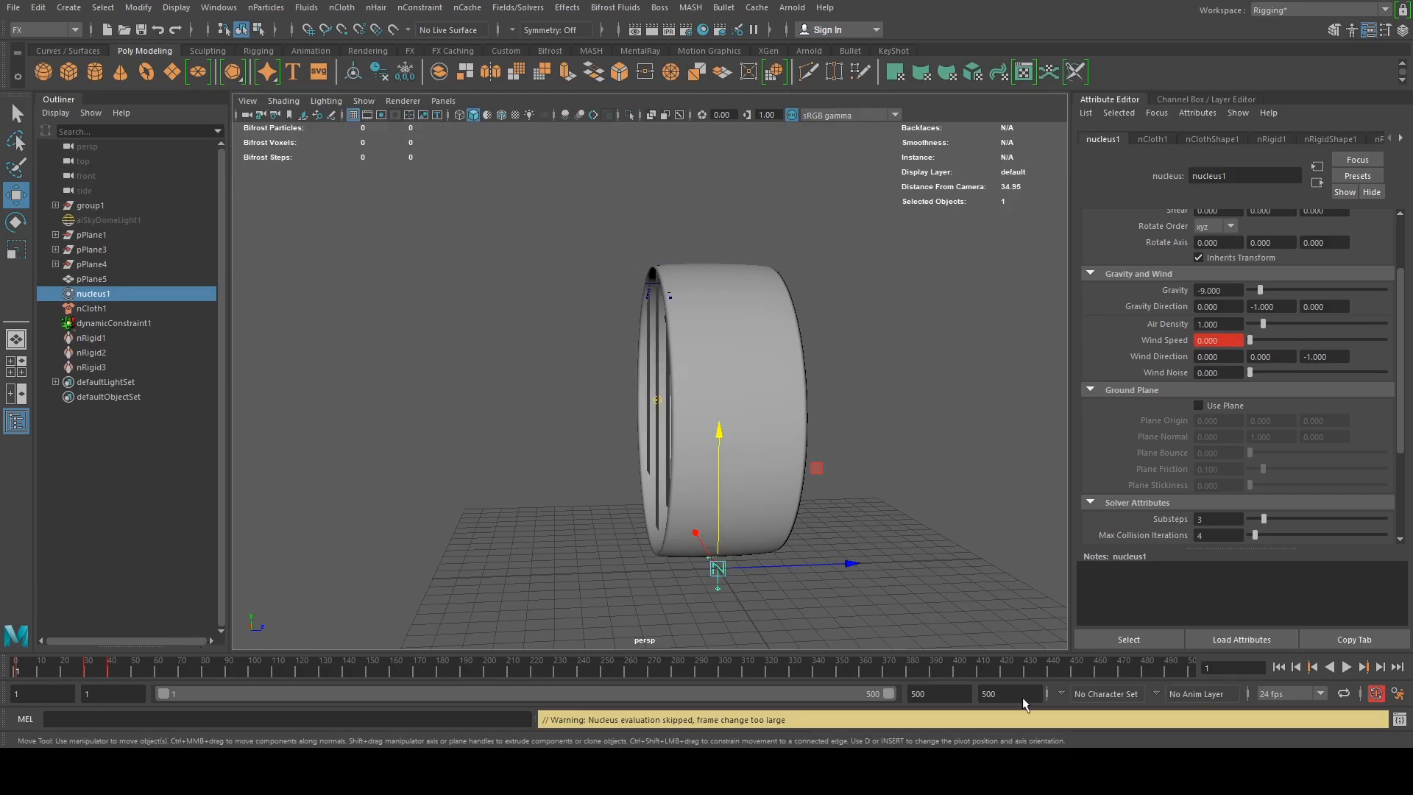
pyautogui.click(1345, 666)
pyautogui.keyDown('alt'); pyautogui.moveTo(904, 469); pyautogui.dragTo(873, 391); pyautogui.keyUp('alt')
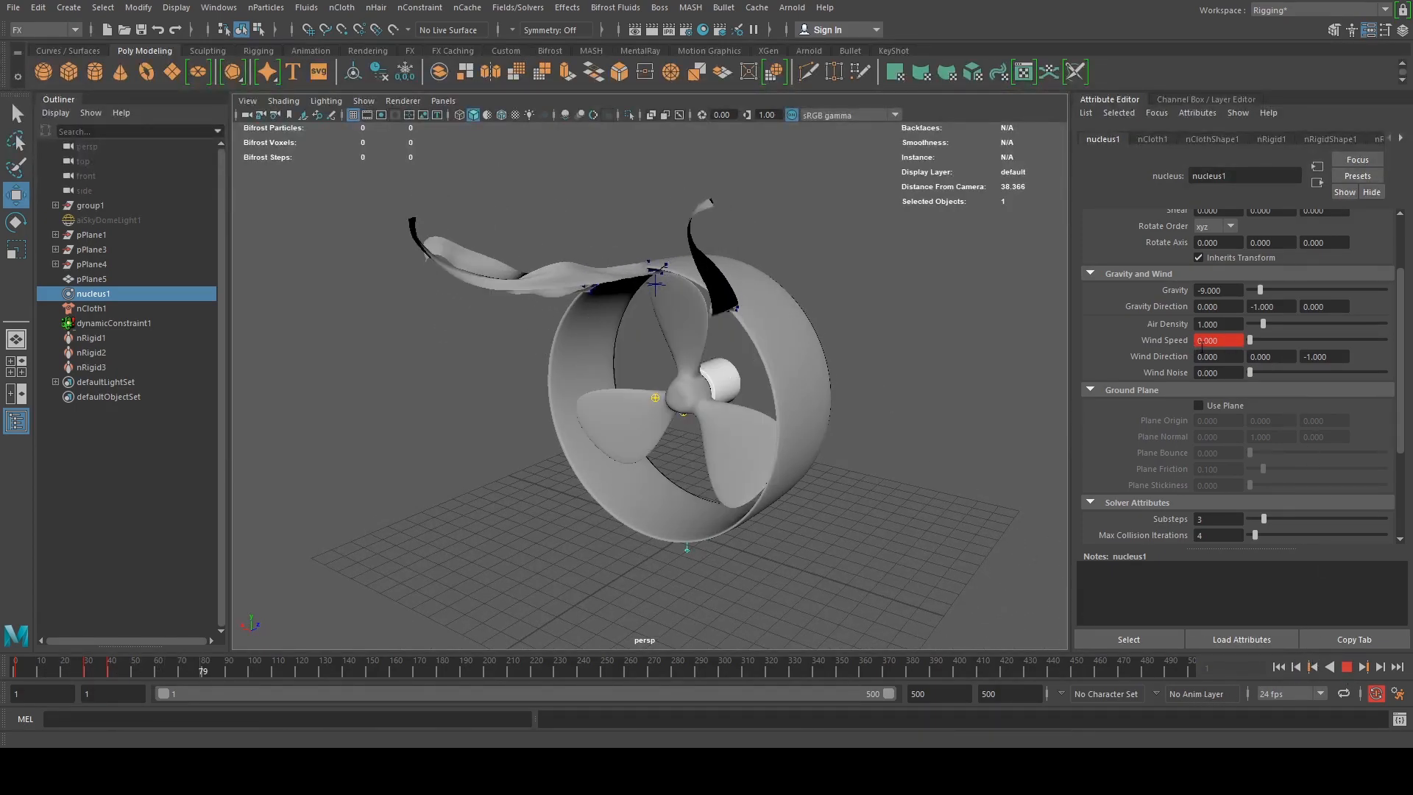
# Set the Z component of nucleus1's Wind Direction to 0 during playback and inspect the ribbons from different distances and angles
pyautogui.moveTo(1331, 356); pyautogui.dragTo(1245, 356)
pyautogui.write('0')
pyautogui.press('Return')
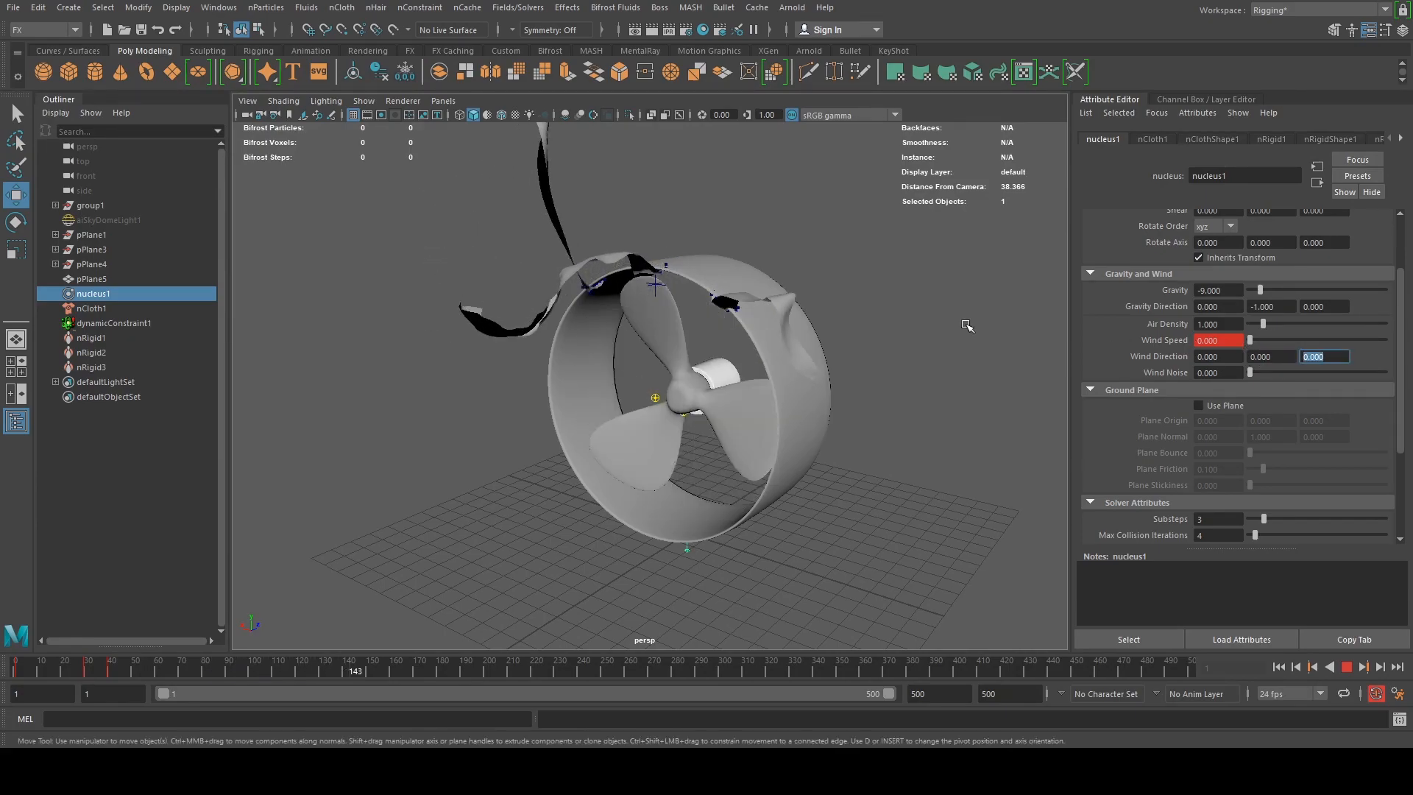
pyautogui.keyDown('alt'); pyautogui.moveTo(890, 350); pyautogui.dragTo(882, 428, button='right'); pyautogui.keyUp('alt')
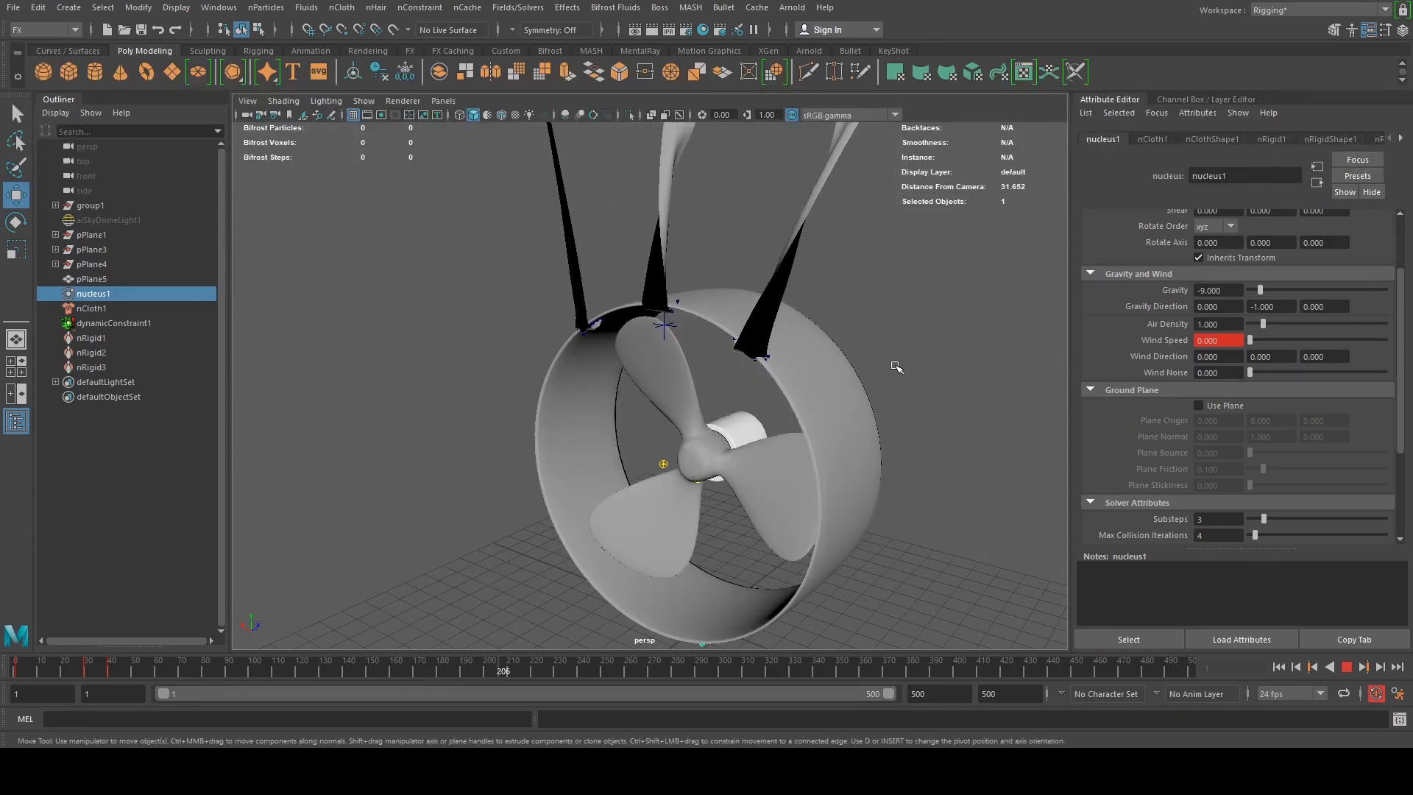
pyautogui.scroll(-5, 896, 365)
pyautogui.keyDown('alt'); pyautogui.moveTo(810, 357); pyautogui.dragTo(860, 356); pyautogui.keyUp('alt')
pyautogui.scroll(7, 817, 351)
pyautogui.scroll(-5, 700, 335)
# Restore nucleus1's Gravity to 9.8 while the simulation is playing
pyautogui.click(1225, 290)
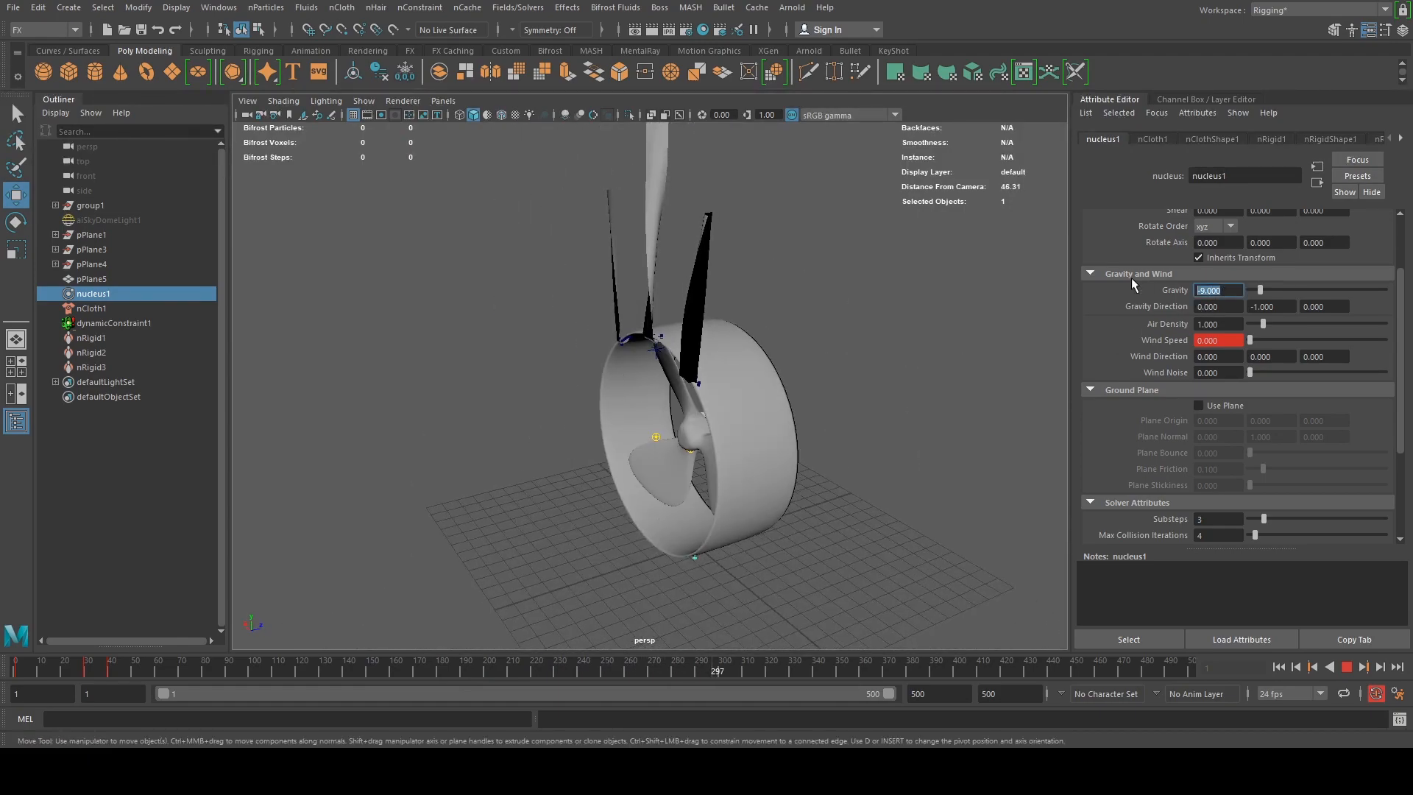
pyautogui.write('9.')
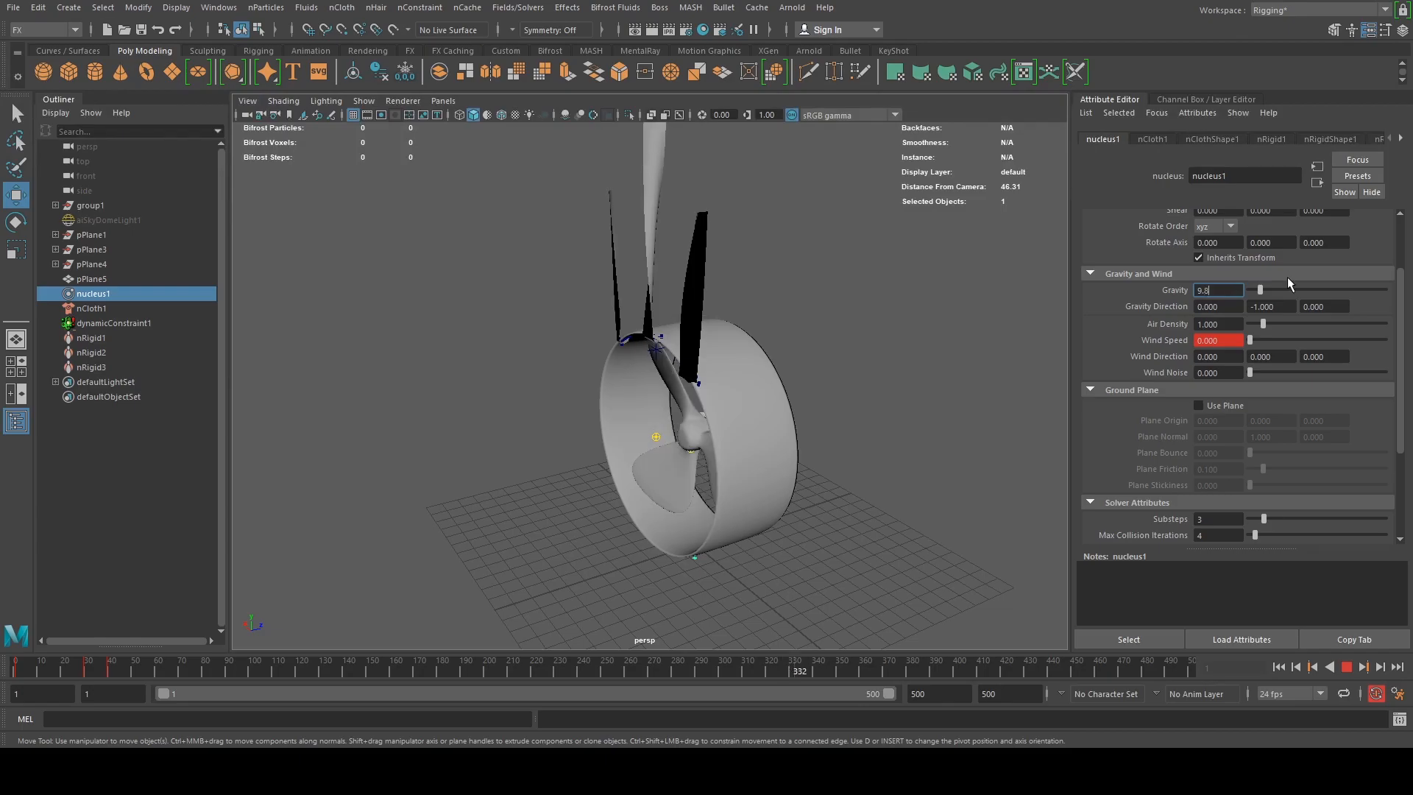
pyautogui.write('8')
pyautogui.press('Return')
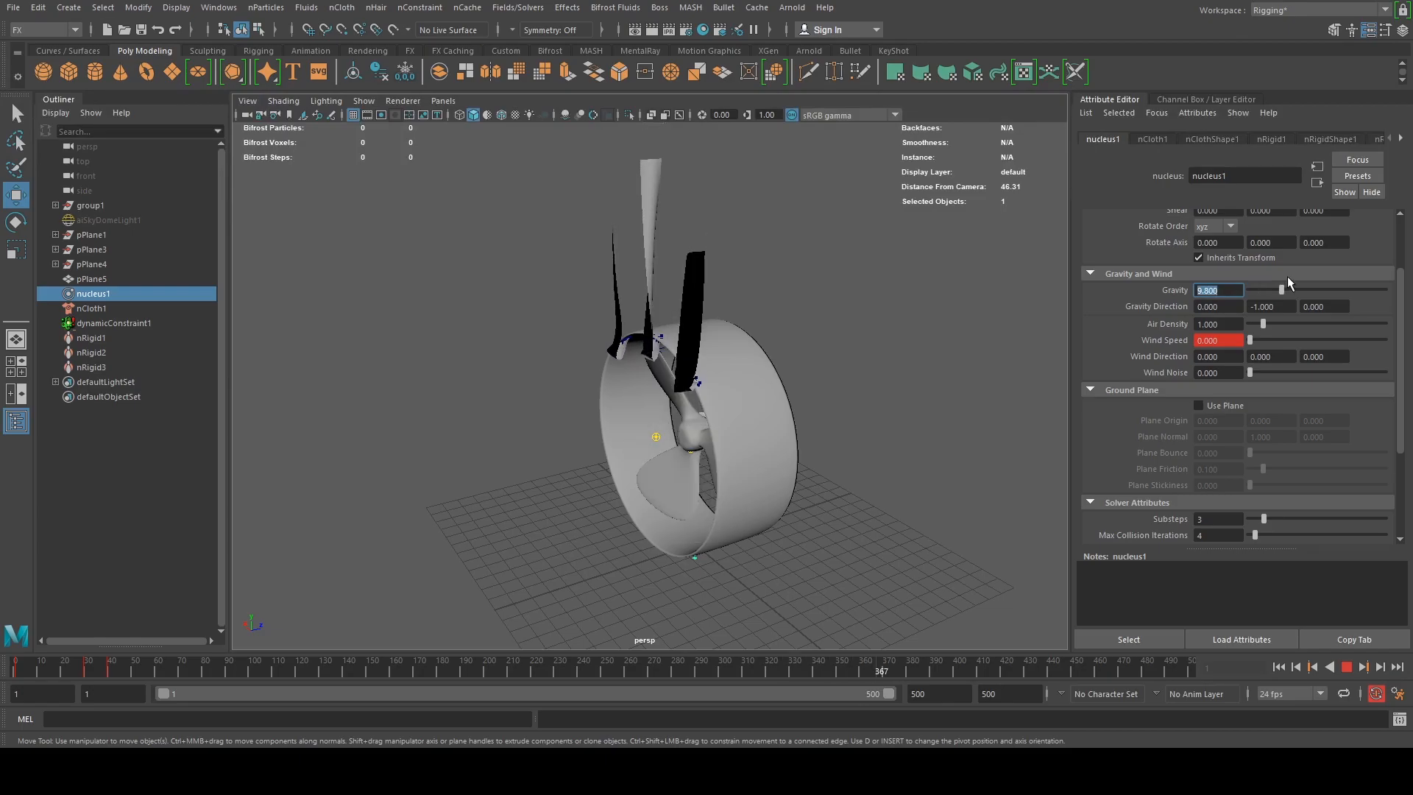
pyautogui.click(1223, 307)
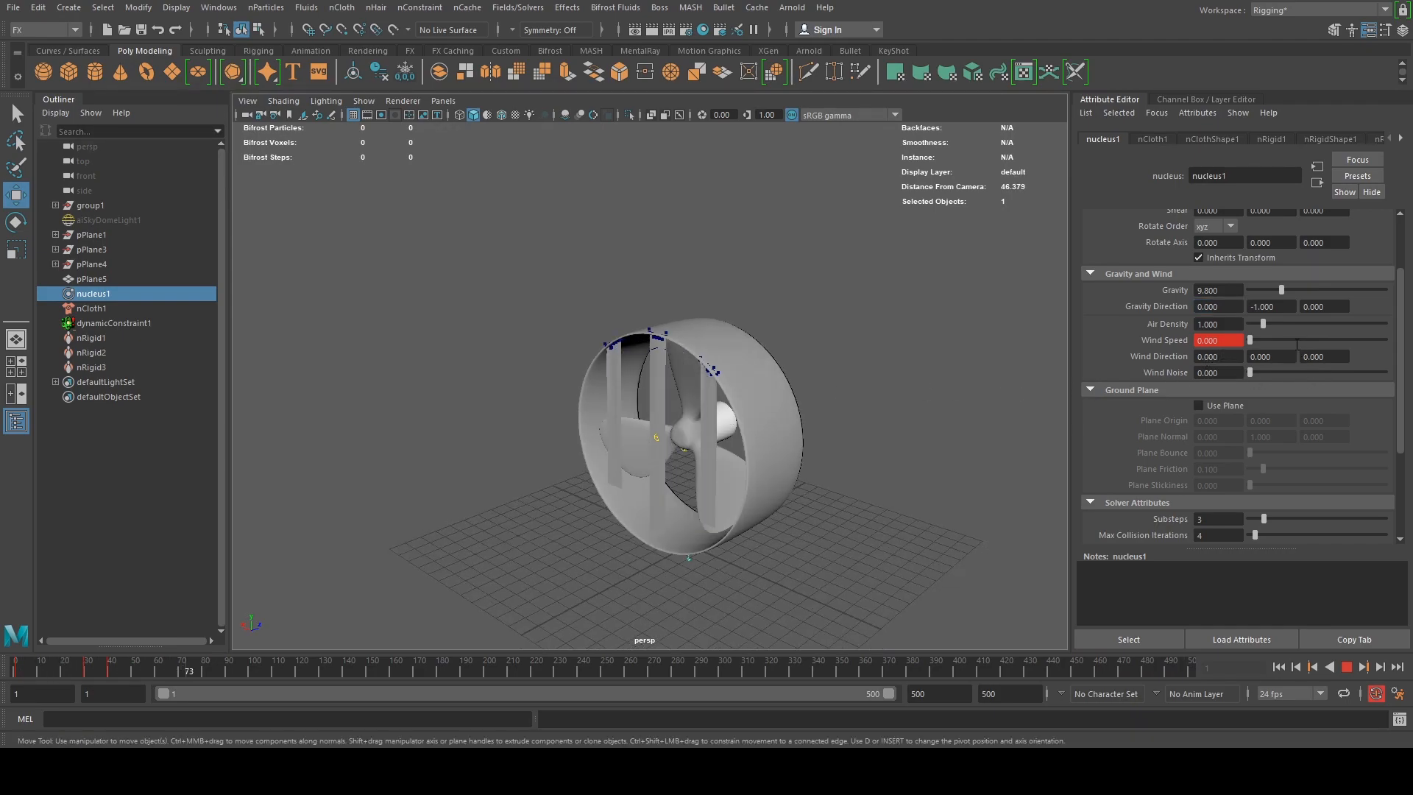
# Try the Y component of nucleus1's Gravity Direction at 1 during playback, and set it back to -1
pyautogui.click(1286, 306)
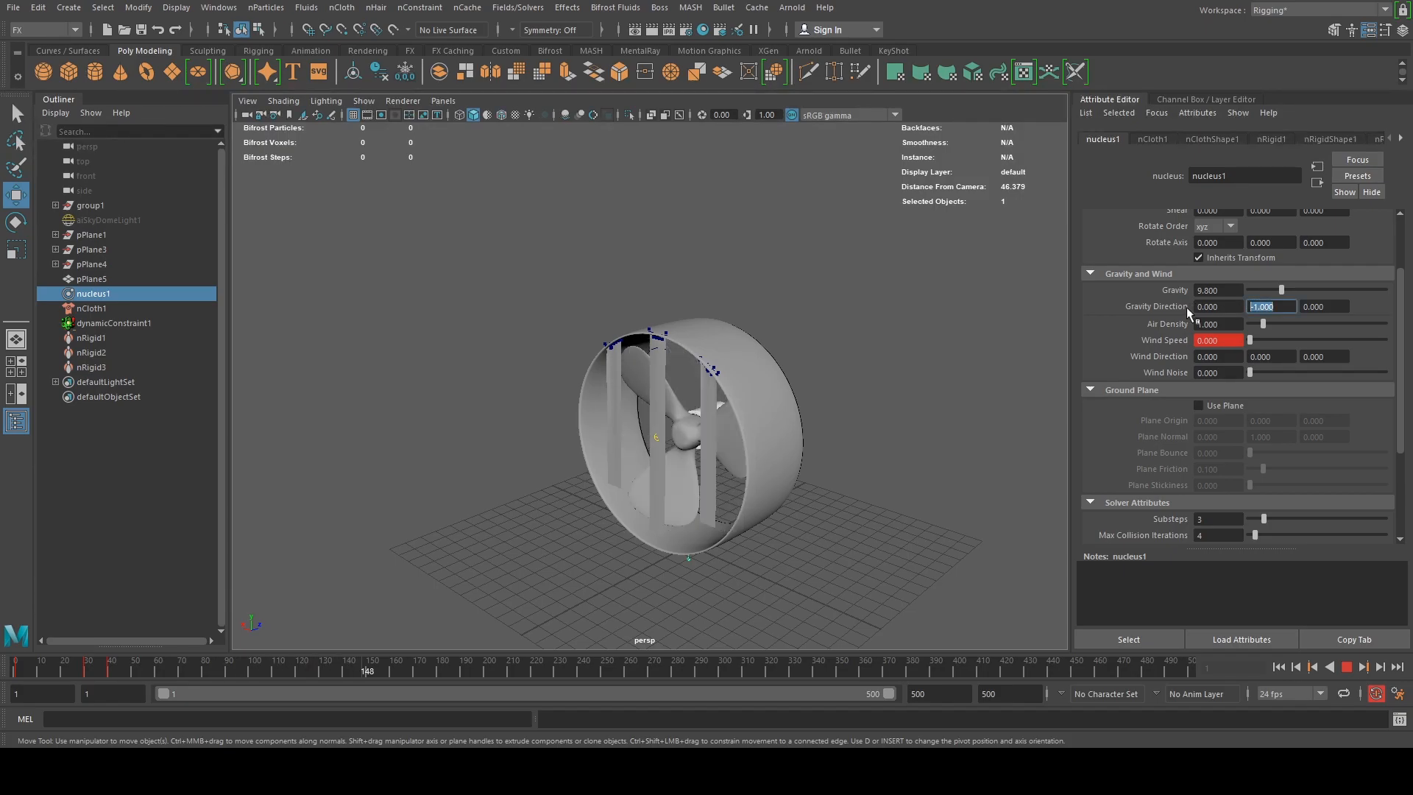
pyautogui.write('1')
pyautogui.press('Return')
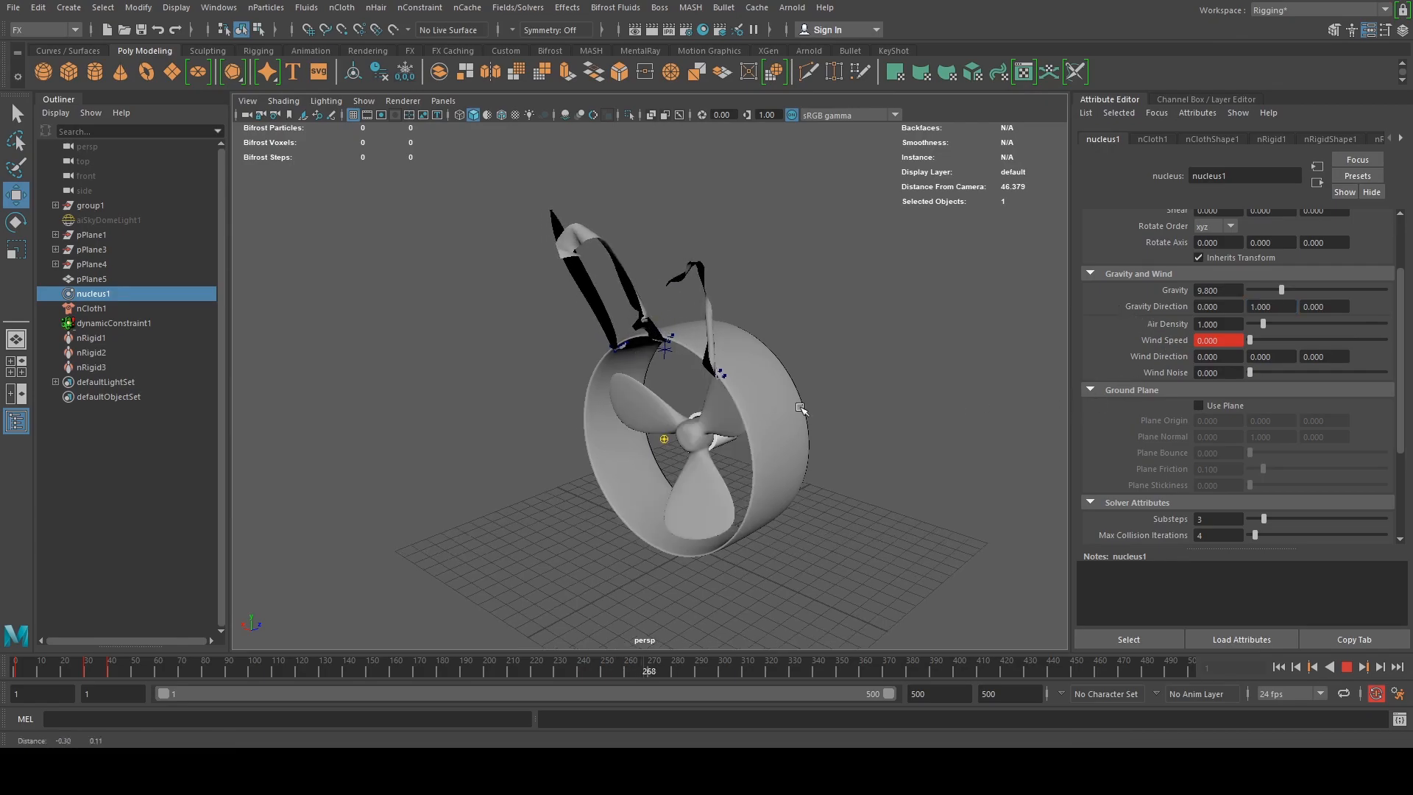
pyautogui.write('-1')
pyautogui.press('Return')
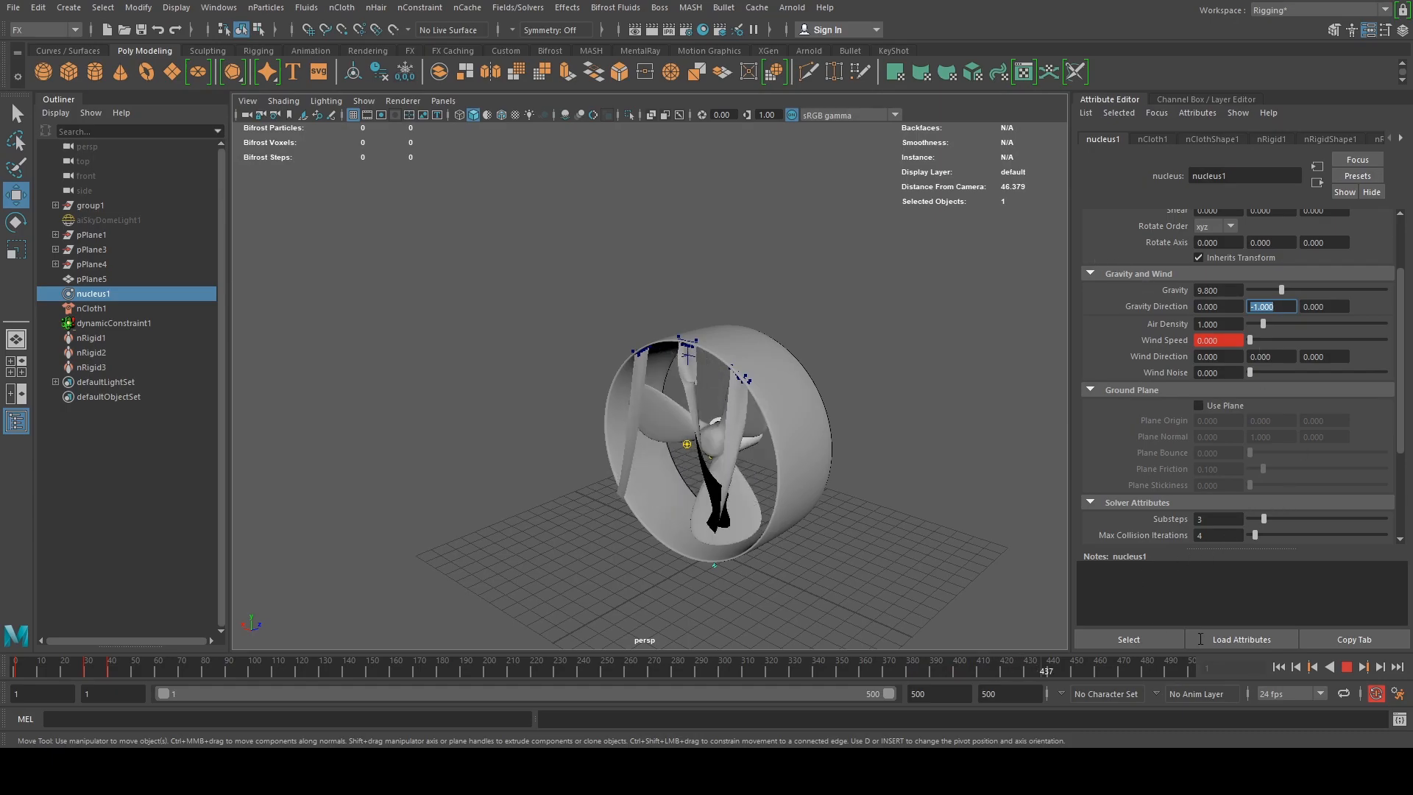
# Set the Z component of nucleus1's Wind Direction to -1 during playback and inspect the ribbons up close
pyautogui.click(1346, 358)
pyautogui.write('-1')
pyautogui.press('Return')
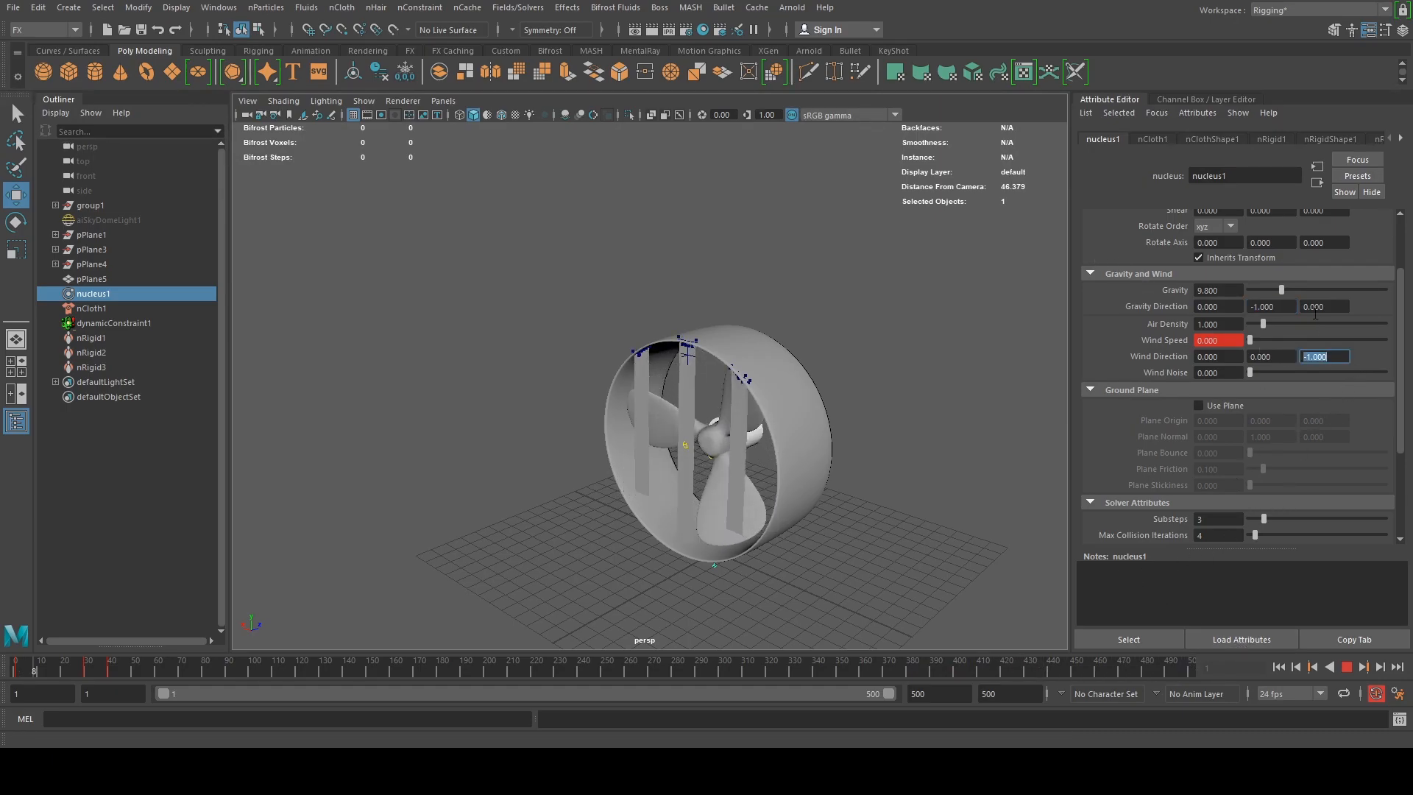
pyautogui.scroll(-2, 1256, 370)
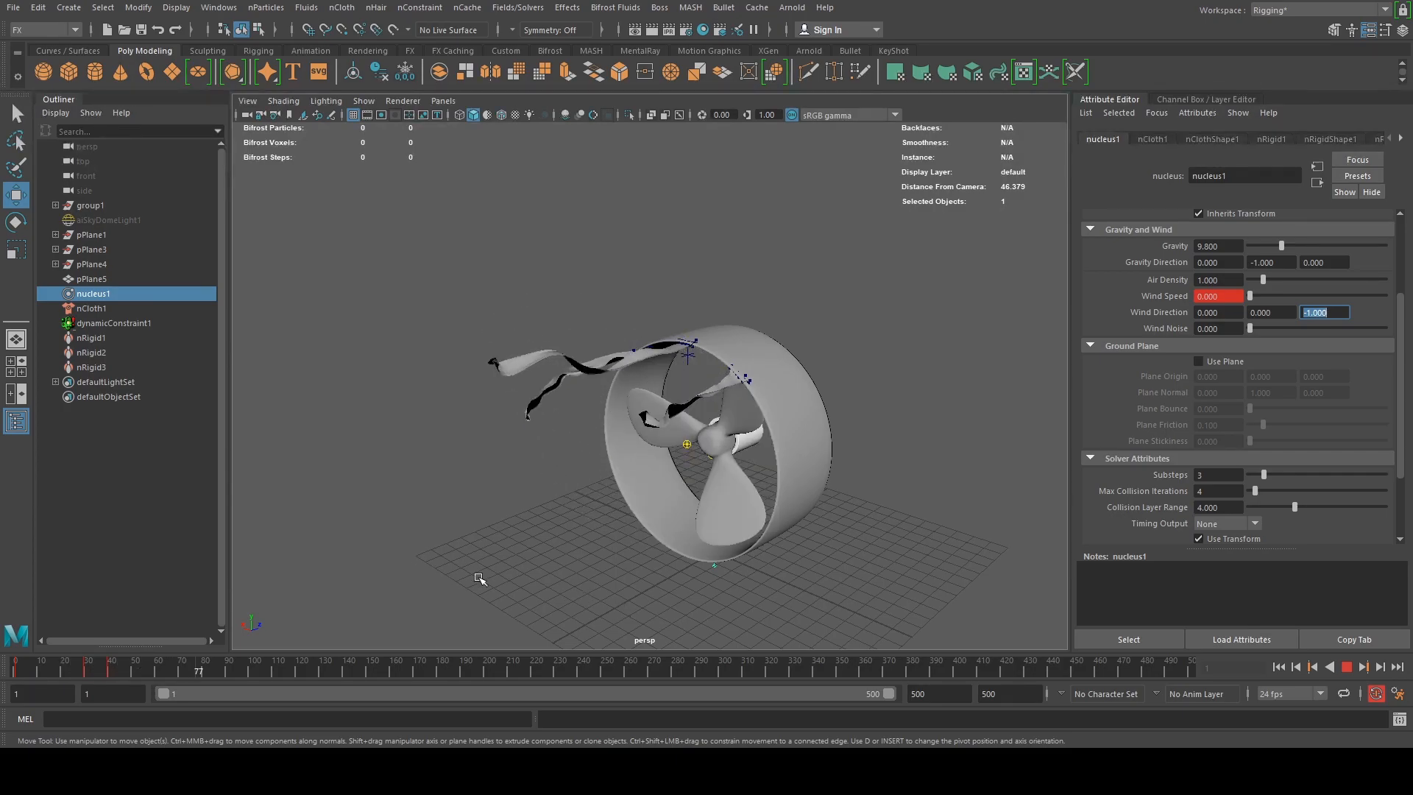
pyautogui.scroll(5, 570, 556)
pyautogui.keyDown('alt'); pyautogui.moveTo(616, 518); pyautogui.dragTo(604, 499, button='middle'); pyautogui.keyUp('alt')
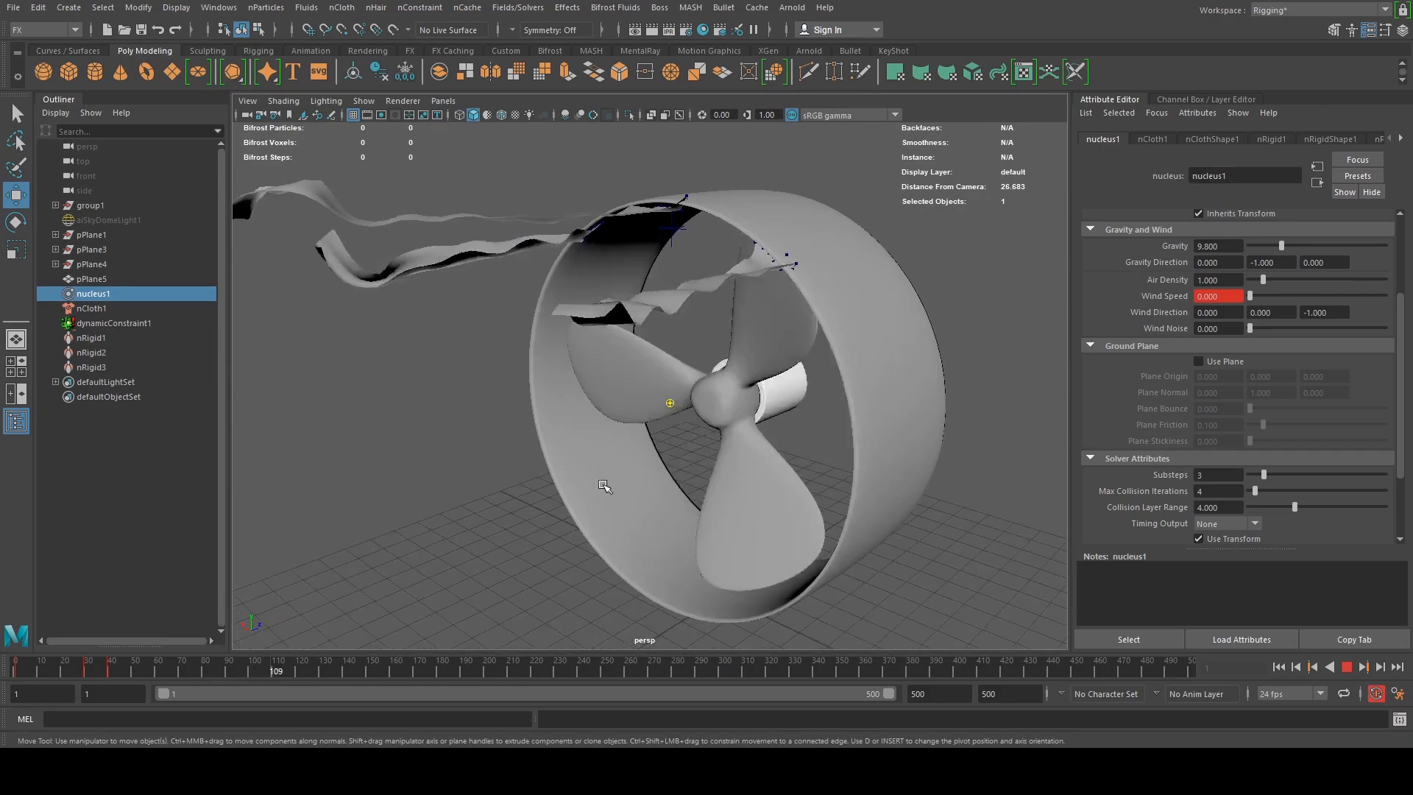
pyautogui.scroll(-2, 605, 492)
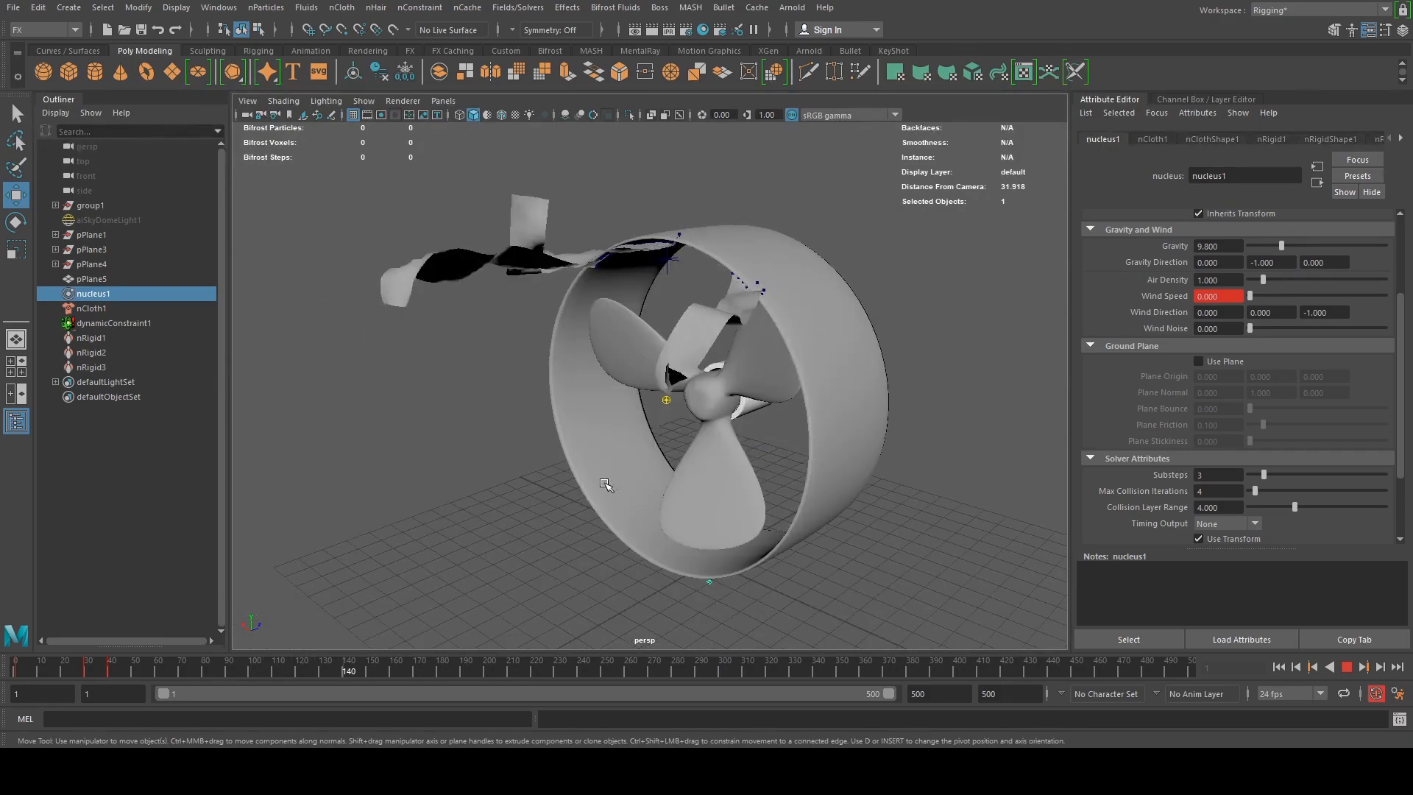